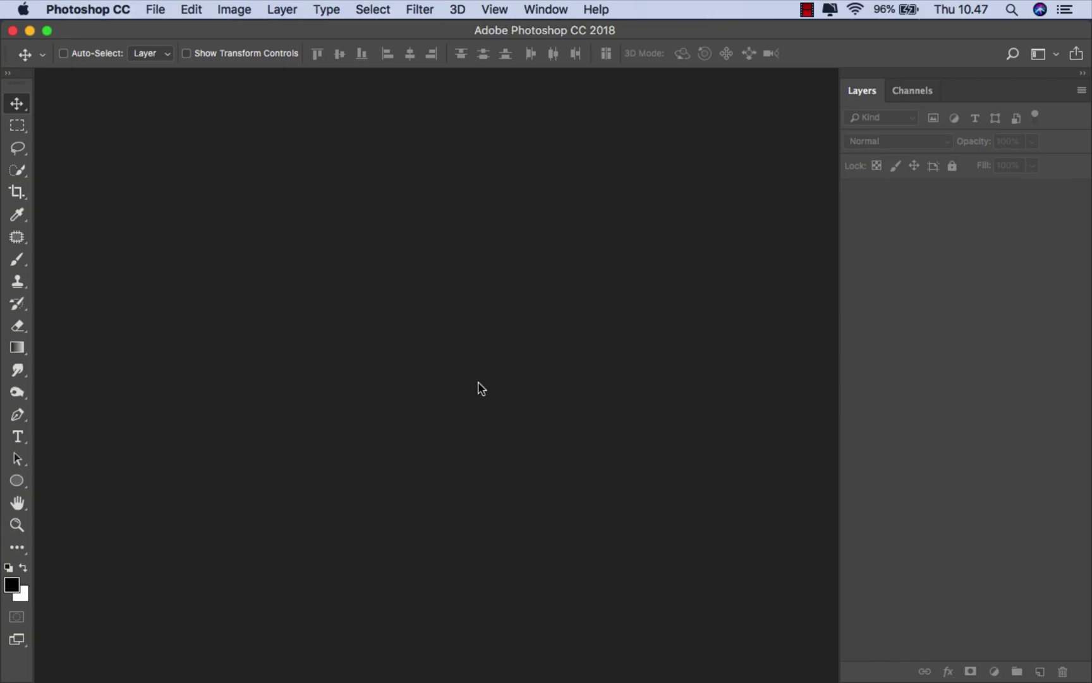
Create a blank white 5000×3000 px document at 300 ppi from File > New
click(154, 9)
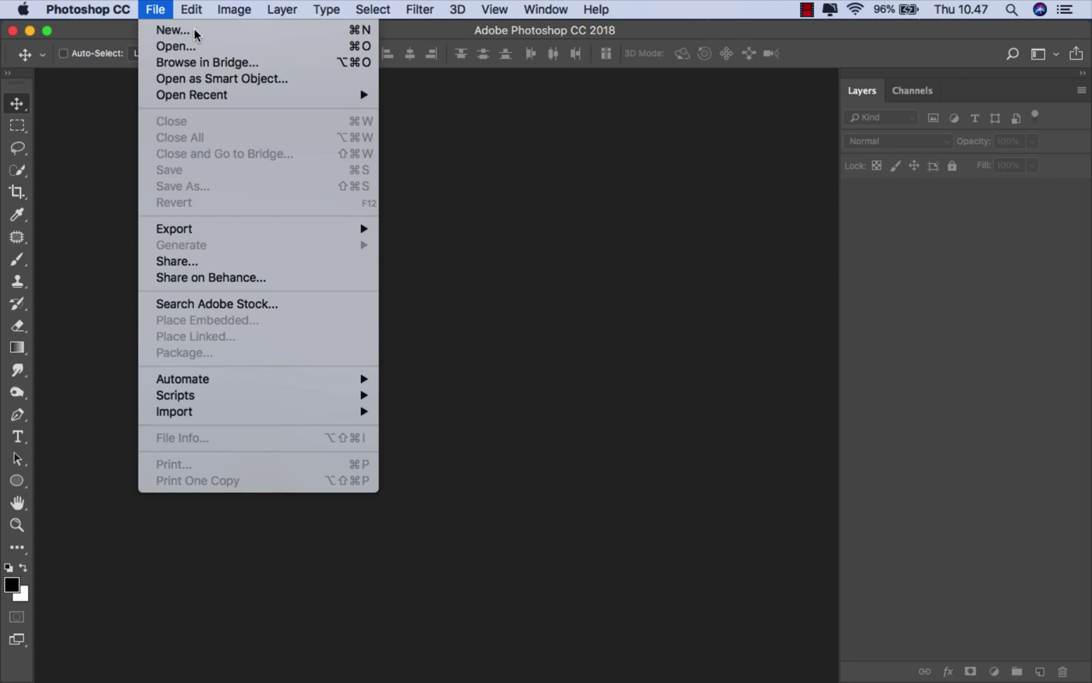
click(172, 96)
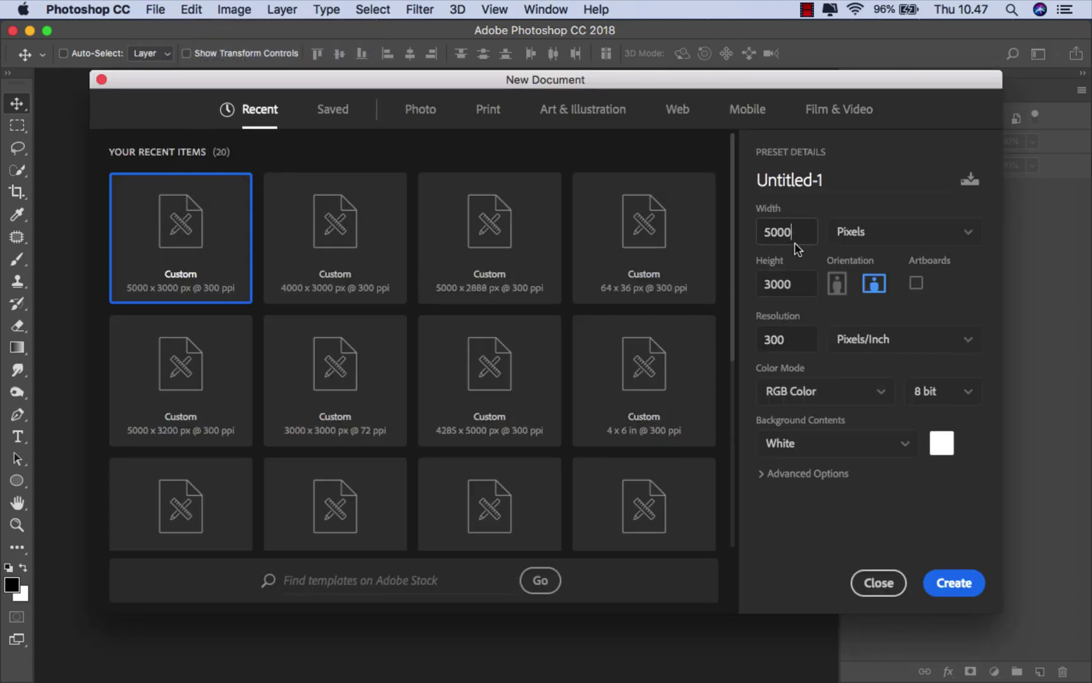
key(Tab)
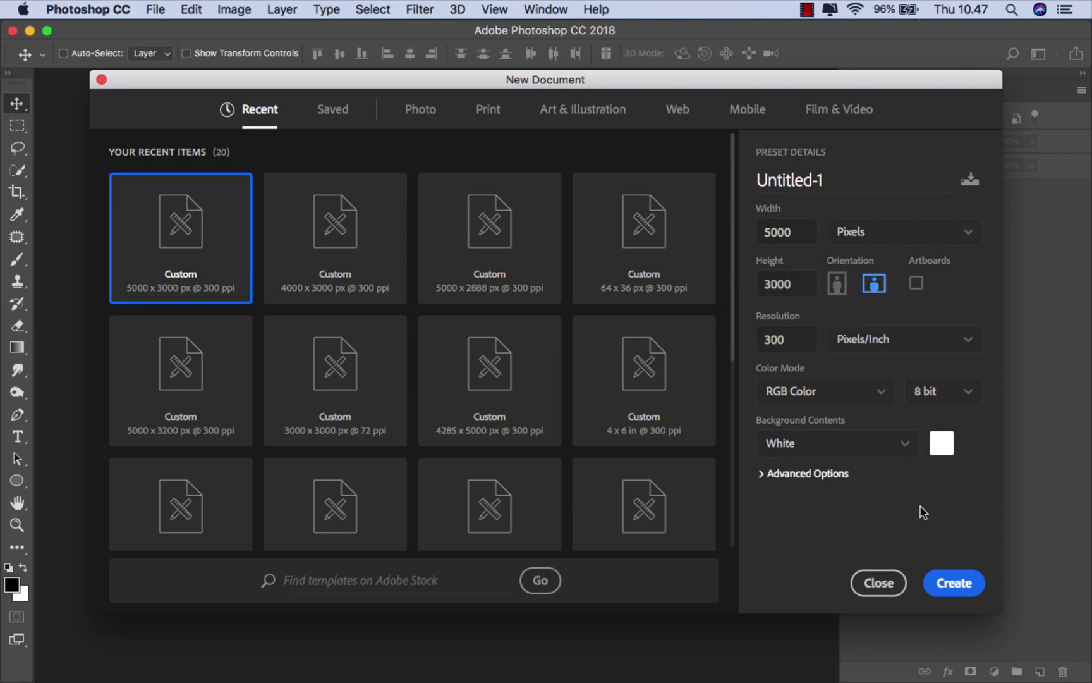
click(938, 582)
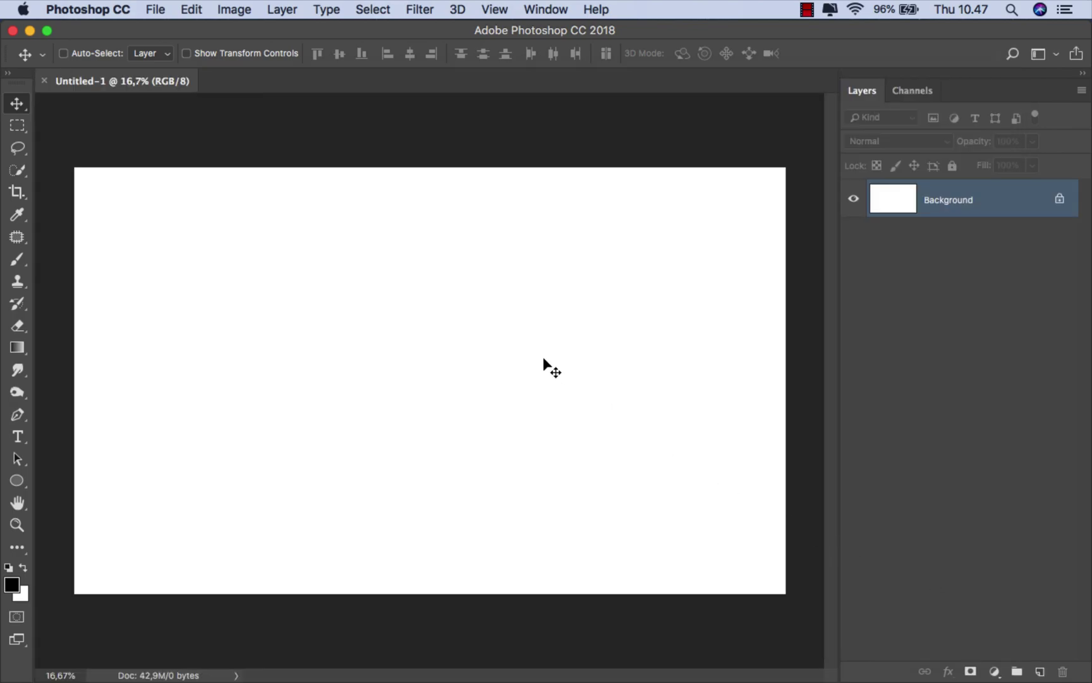
mouse_move(416, 674)
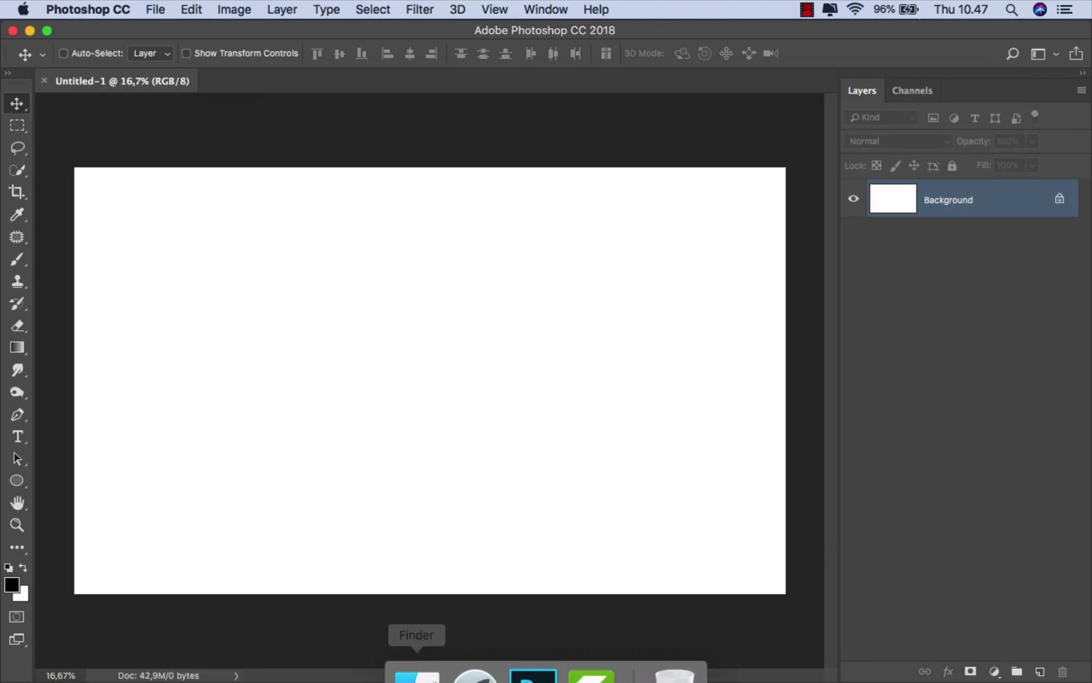
Place forest-1868028 on the canvas, scale it to cover, and blend it with Multiply
click(417, 655)
mouse_move(343, 155)
mouse_down()
mouse_move(396, 391)
mouse_move(406, 394)
mouse_up()
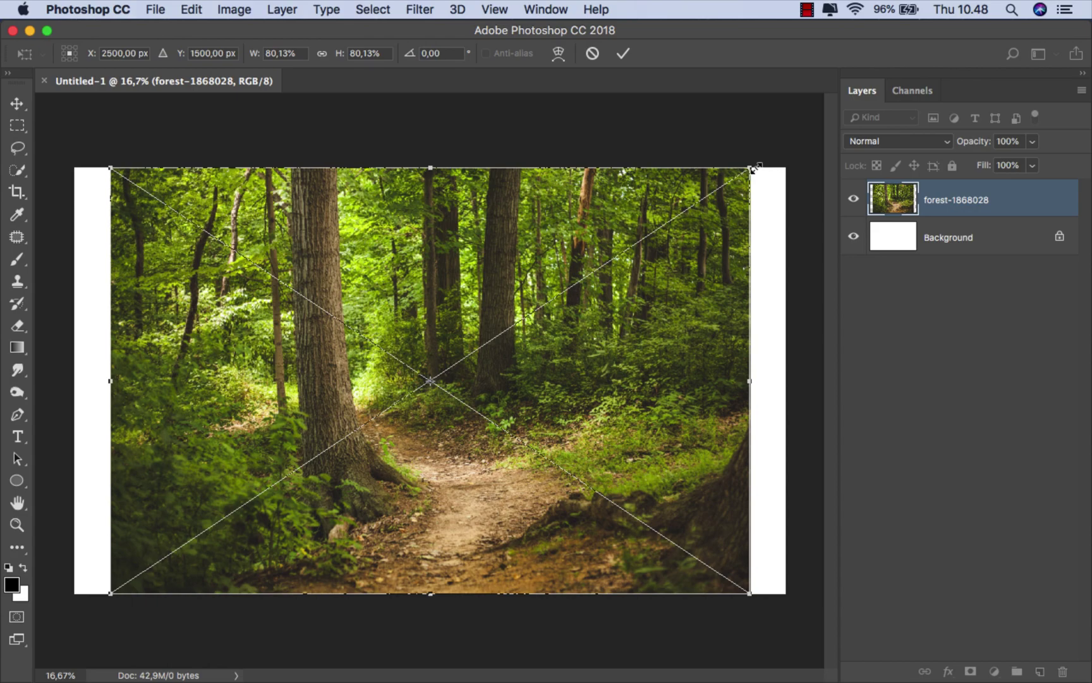
drag(754, 168, 793, 145)
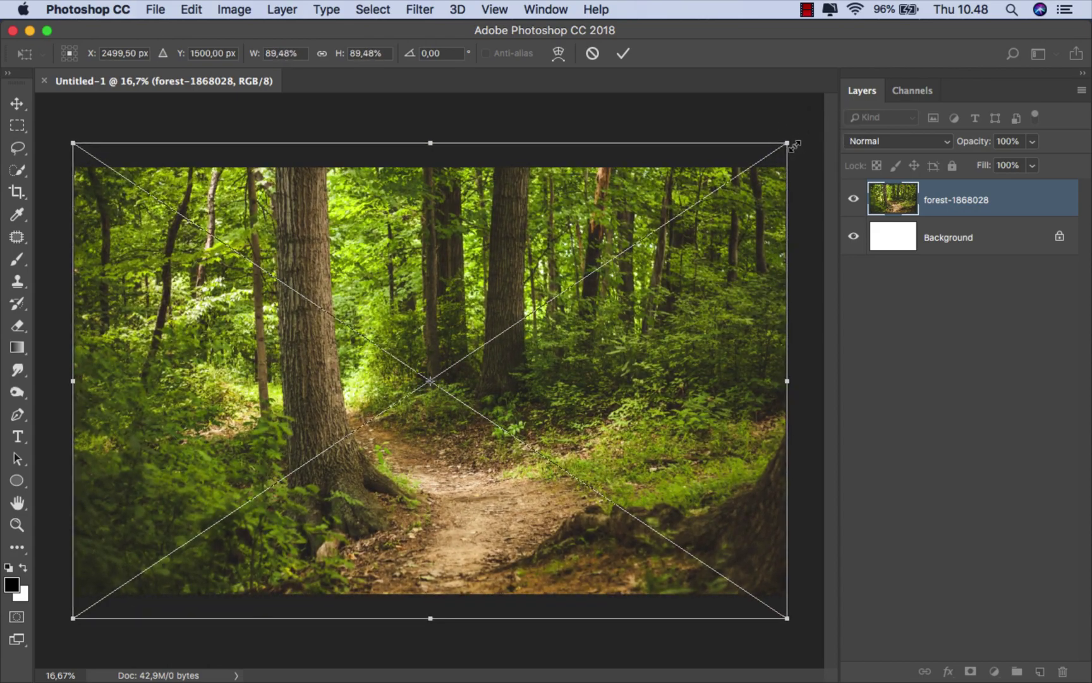
click(622, 55)
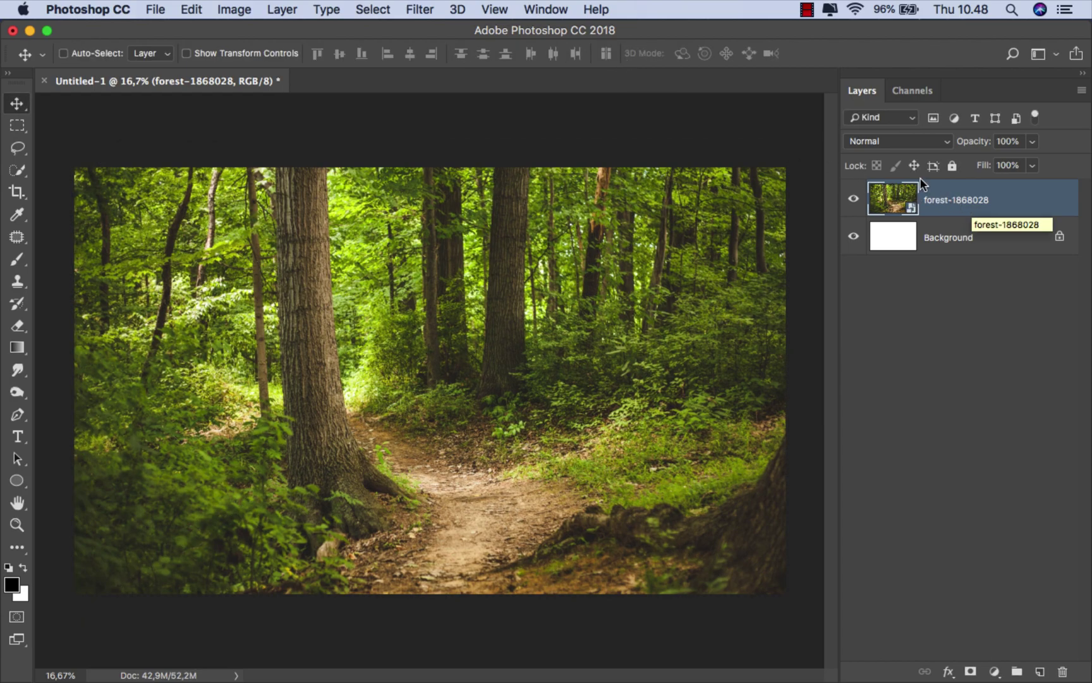
click(885, 141)
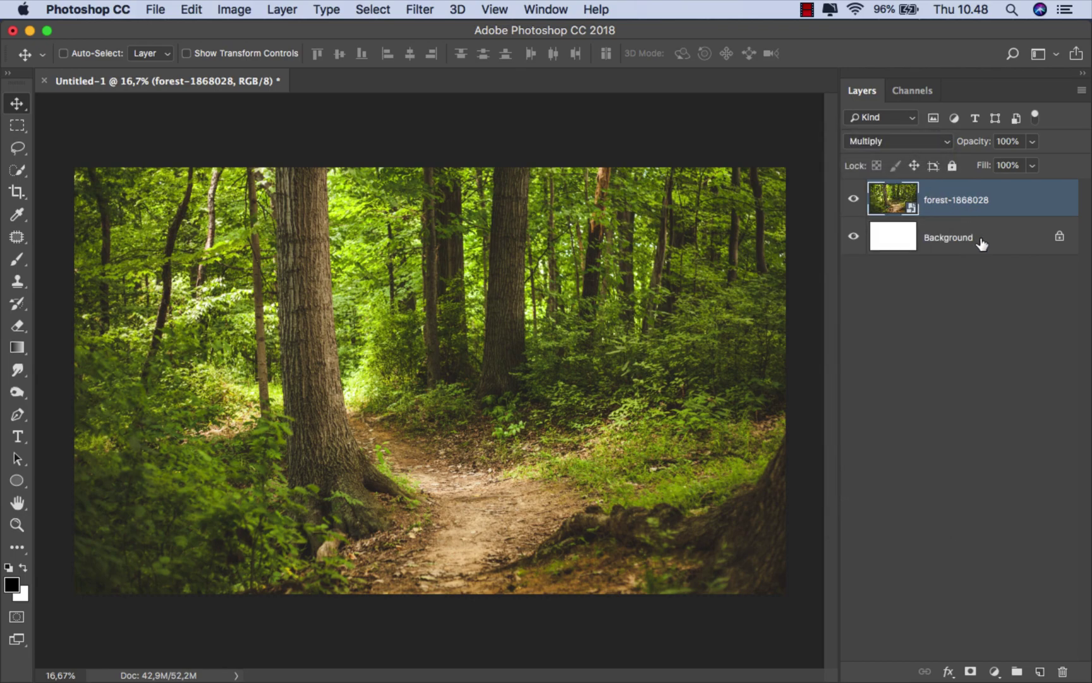
click(981, 244)
Add a dark olive (about #434432) Solid Color fill layer above the Background
click(994, 672)
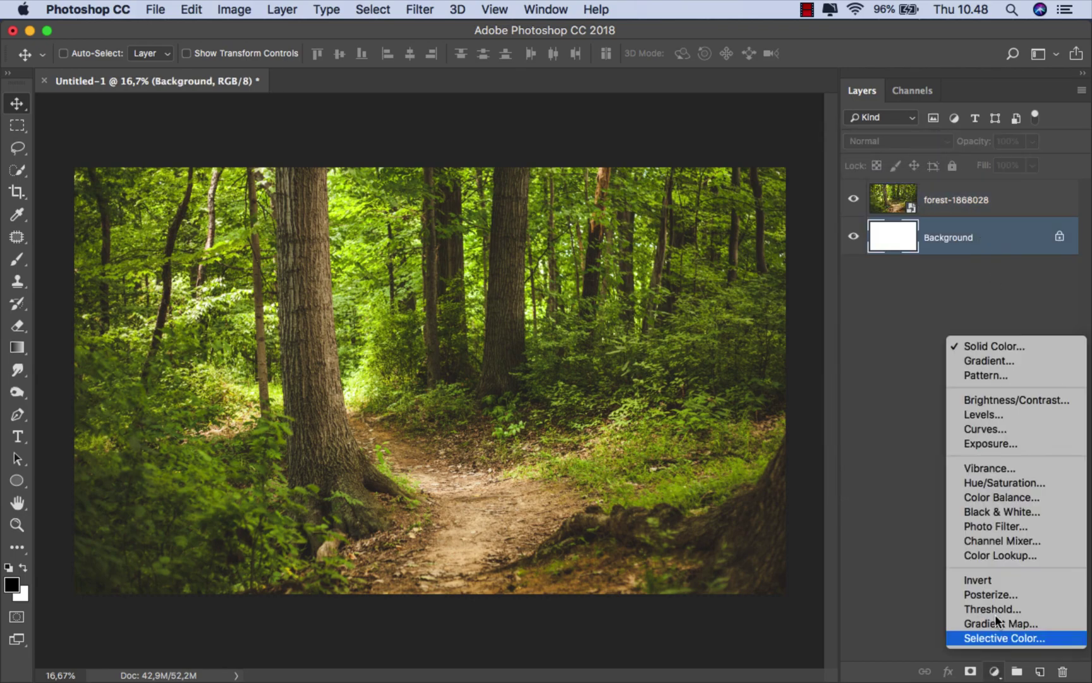
click(1000, 345)
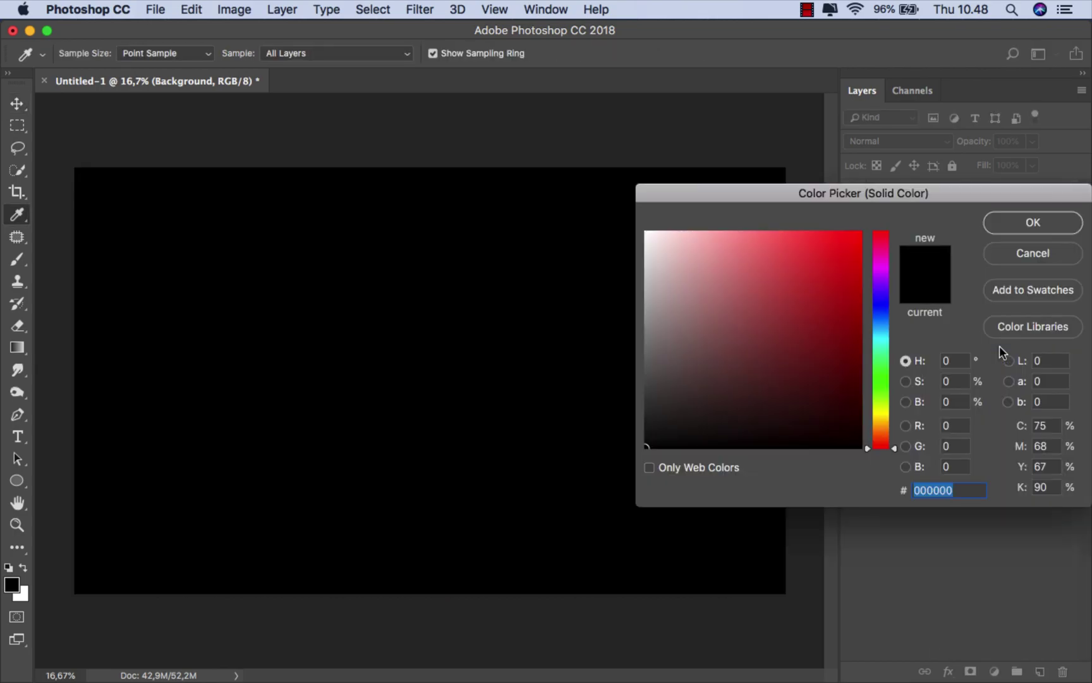
click(643, 428)
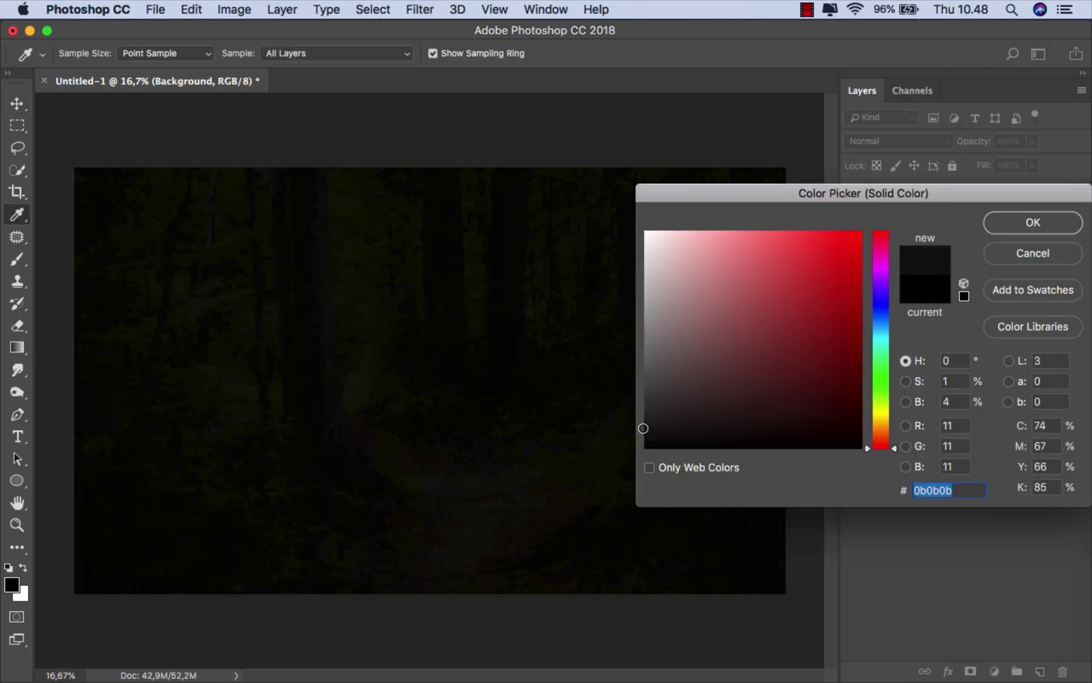
mouse_move(643, 428)
mouse_down()
mouse_move(697, 384)
mouse_move(717, 388)
mouse_move(704, 389)
mouse_up()
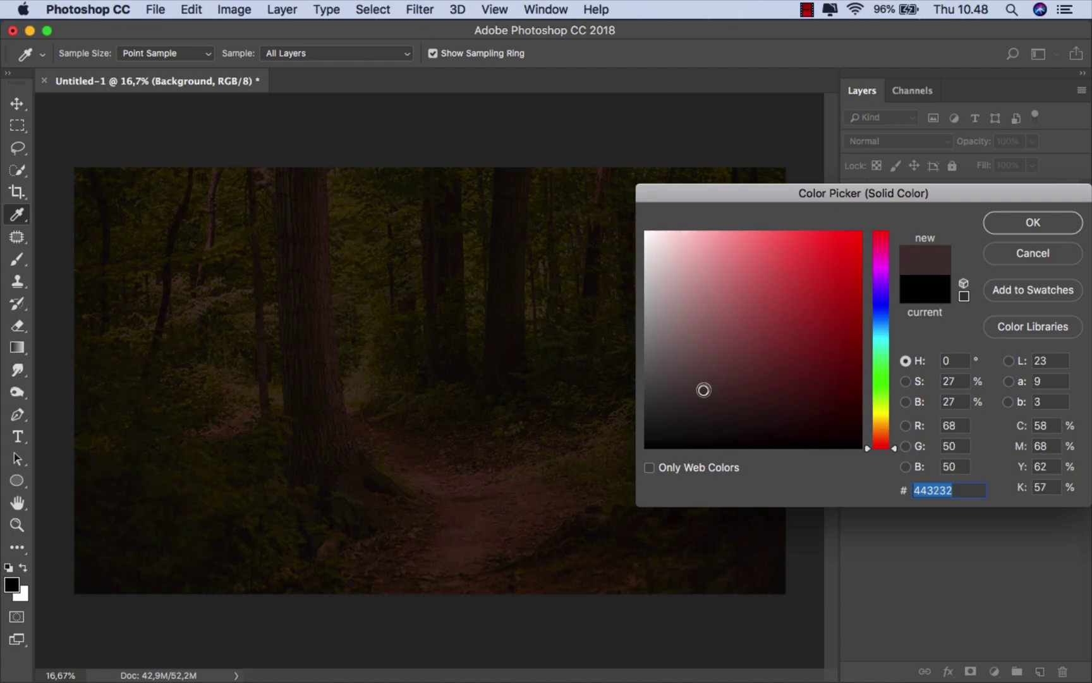
click(883, 414)
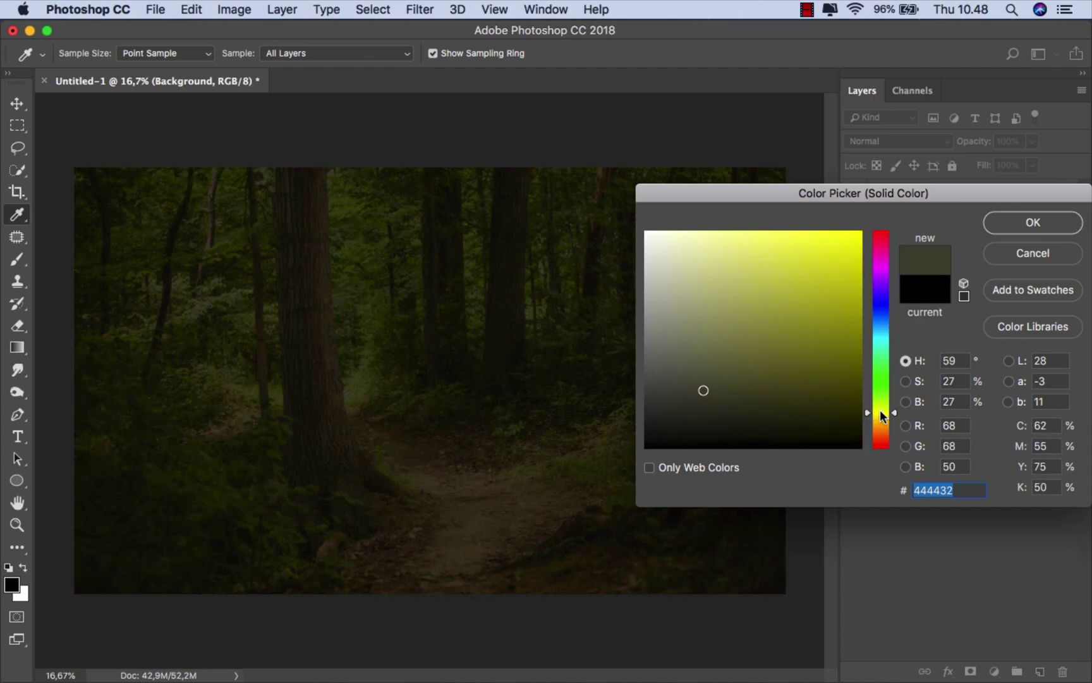
drag(883, 414, 884, 412)
click(1006, 222)
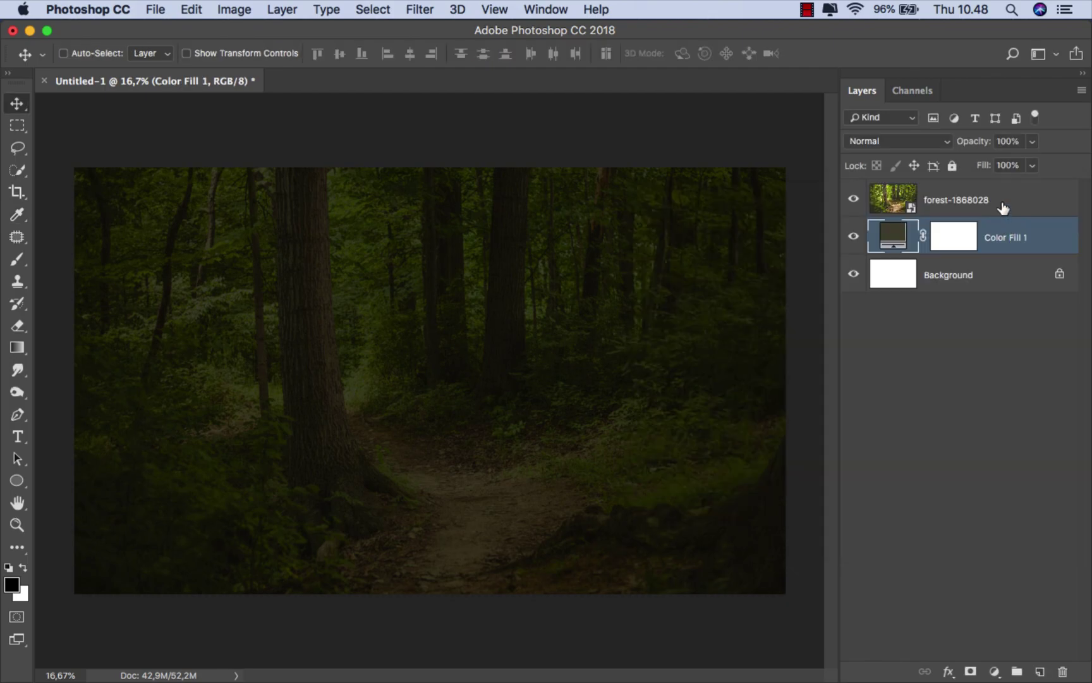
click(1013, 206)
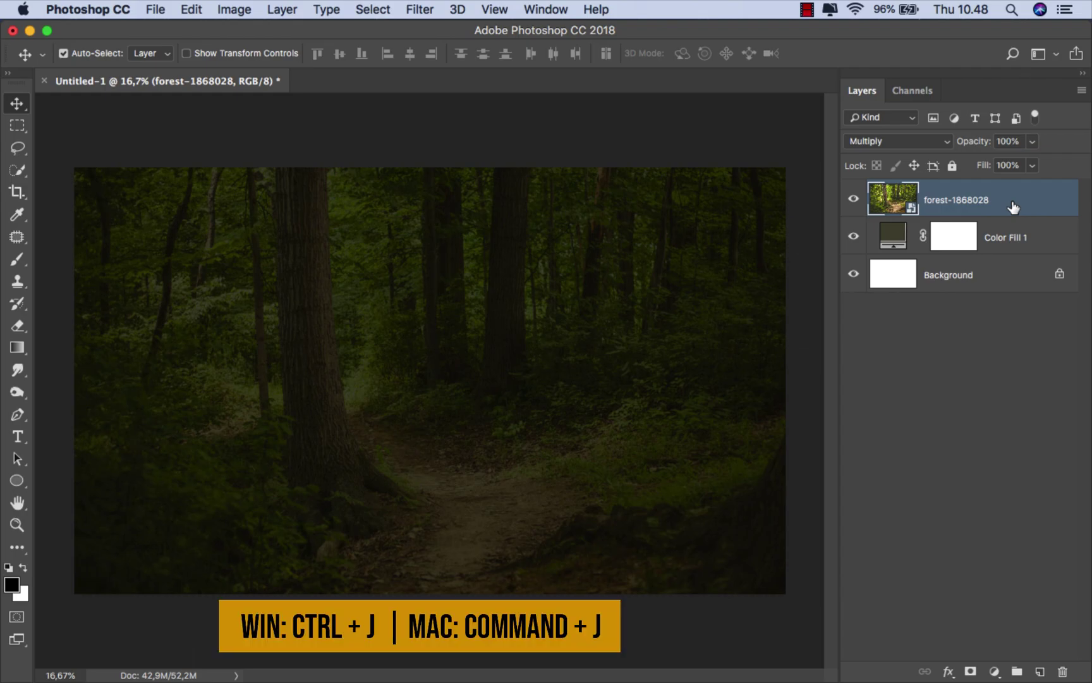
Duplicate the forest layer, set the copy to Normal, and hide it
key(super+j)
click(880, 141)
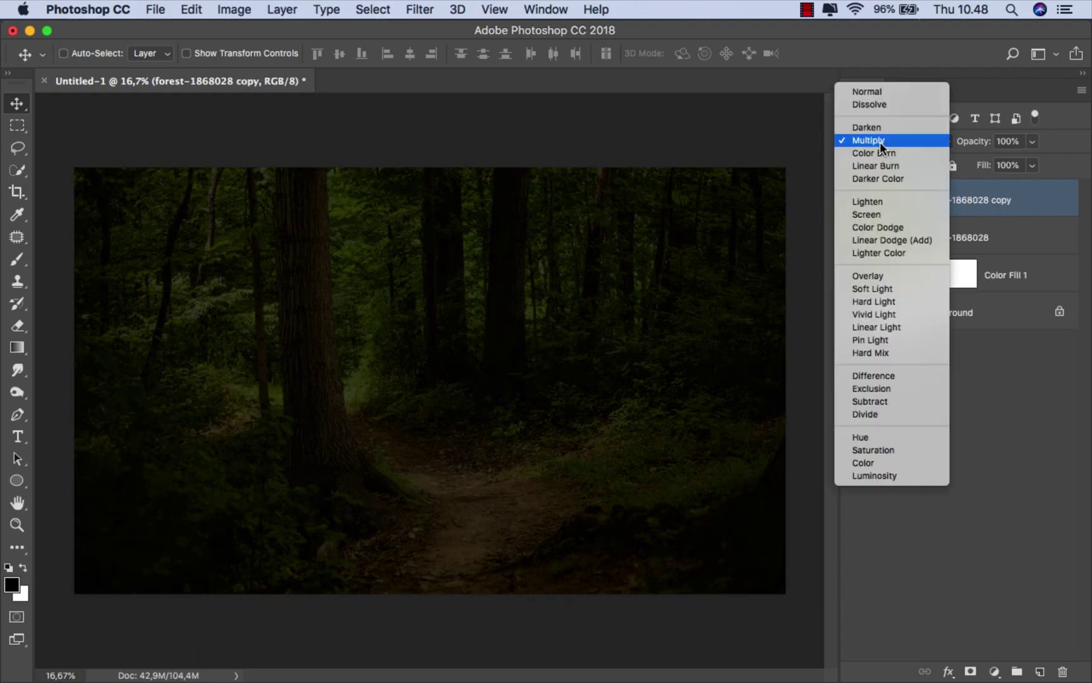
click(880, 90)
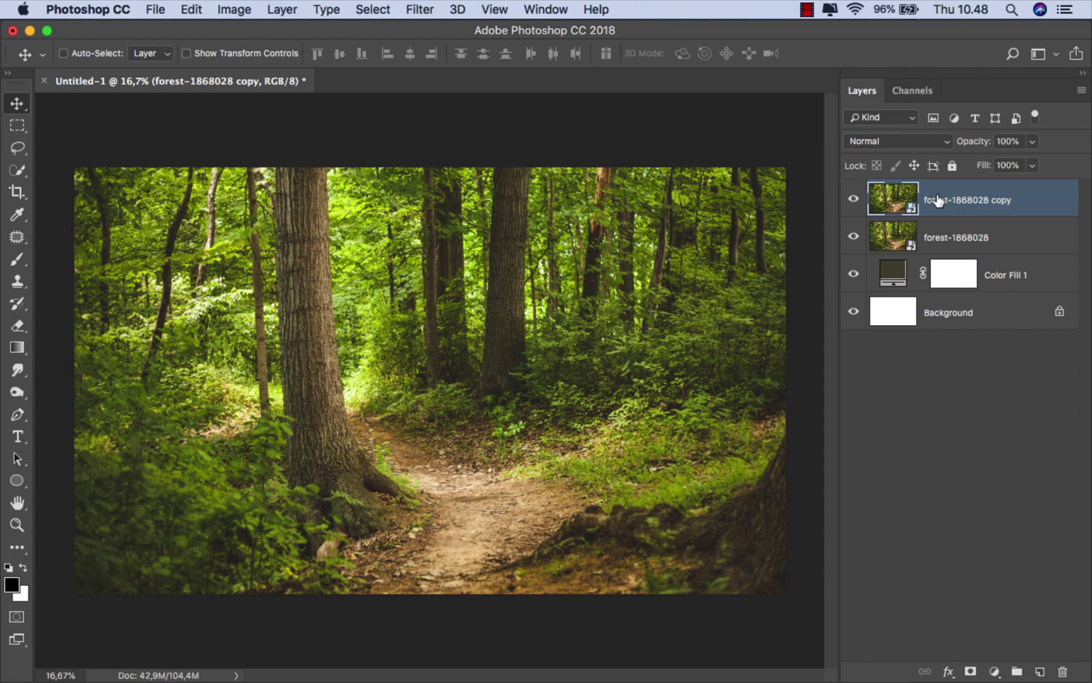
click(854, 200)
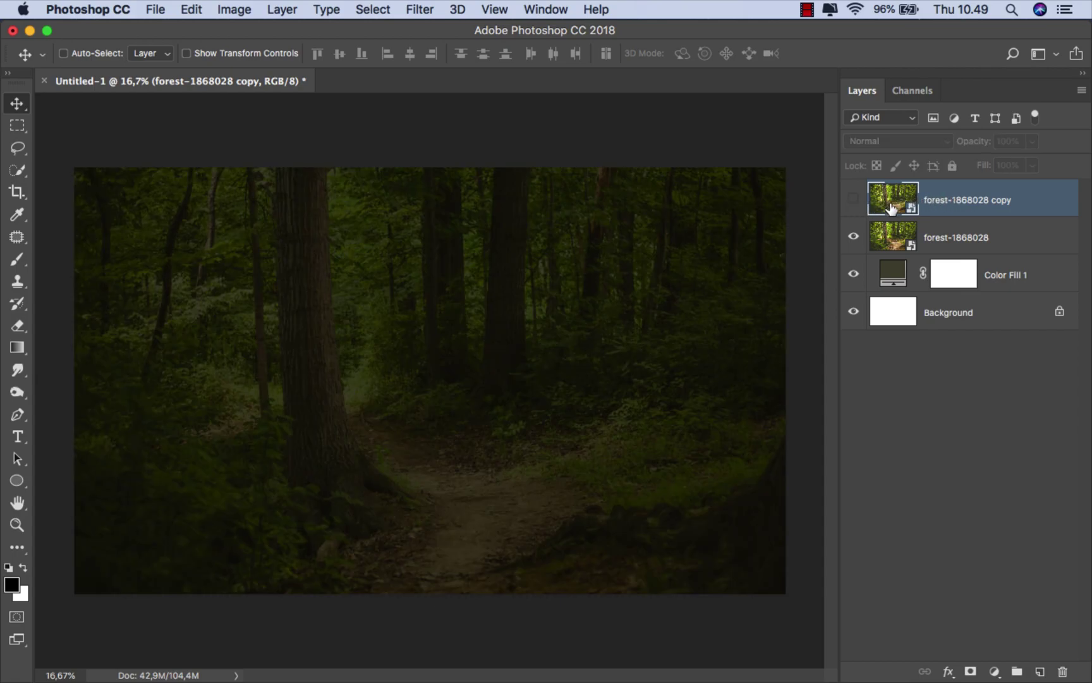
Lower the original Multiply forest layer's opacity to 60%
click(980, 241)
click(1033, 143)
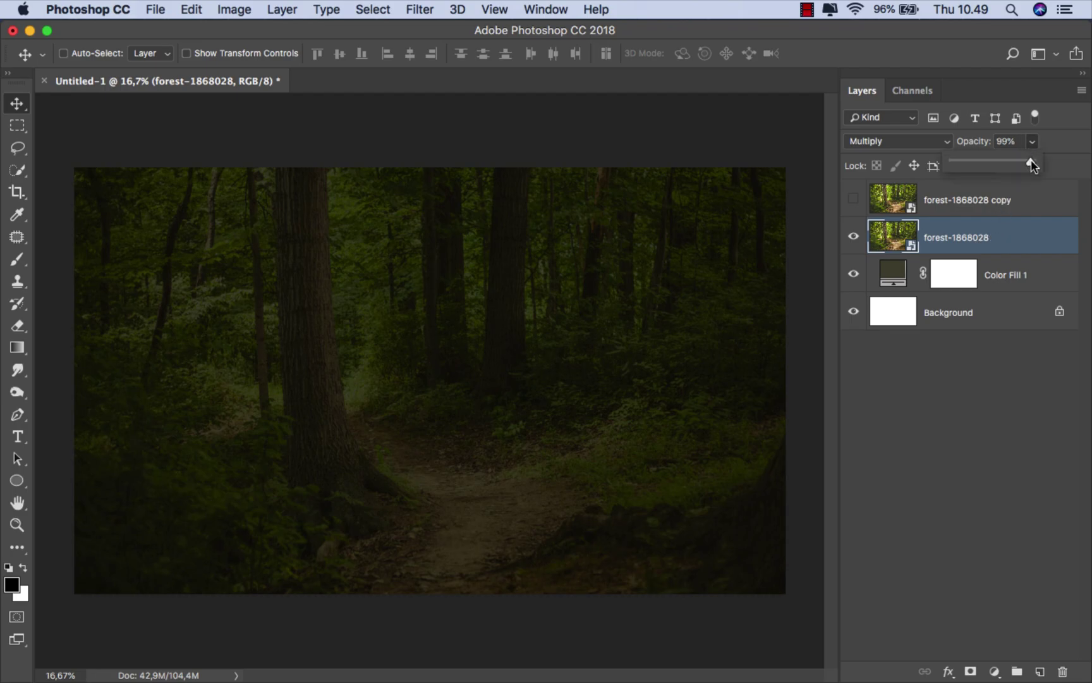
drag(1031, 162, 1000, 160)
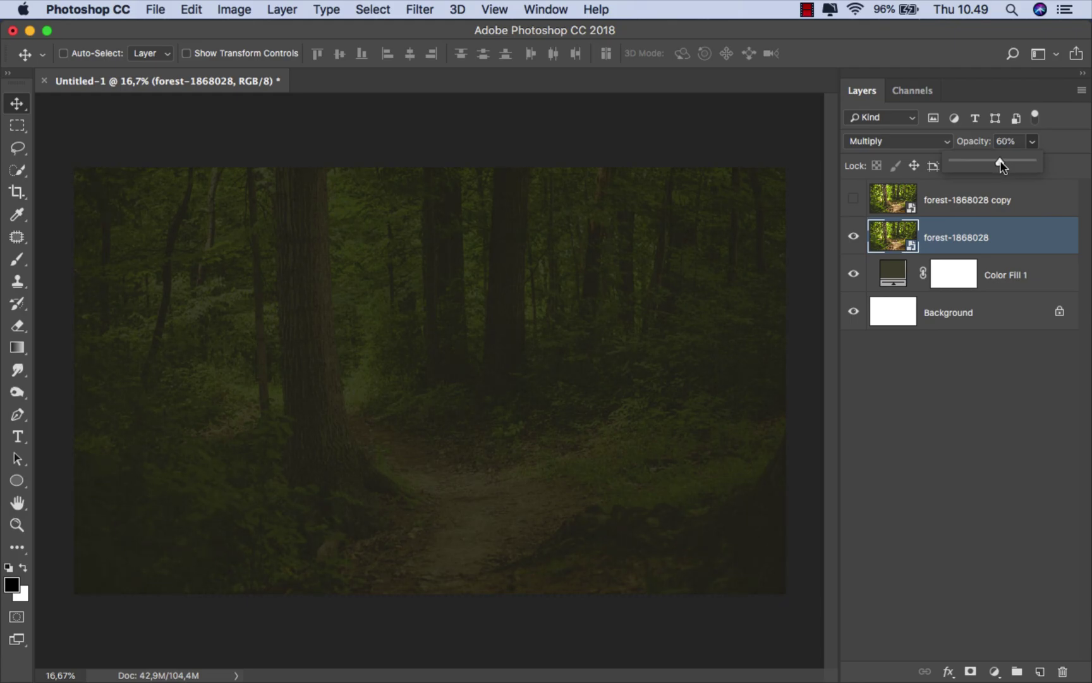
click(970, 234)
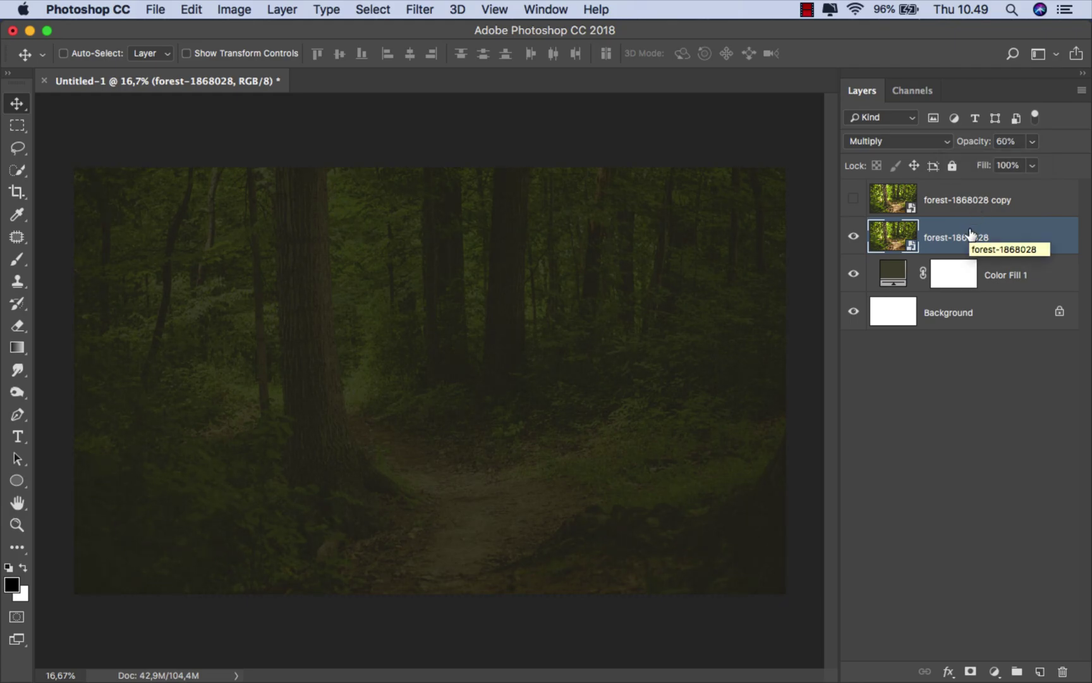
key(super+0)
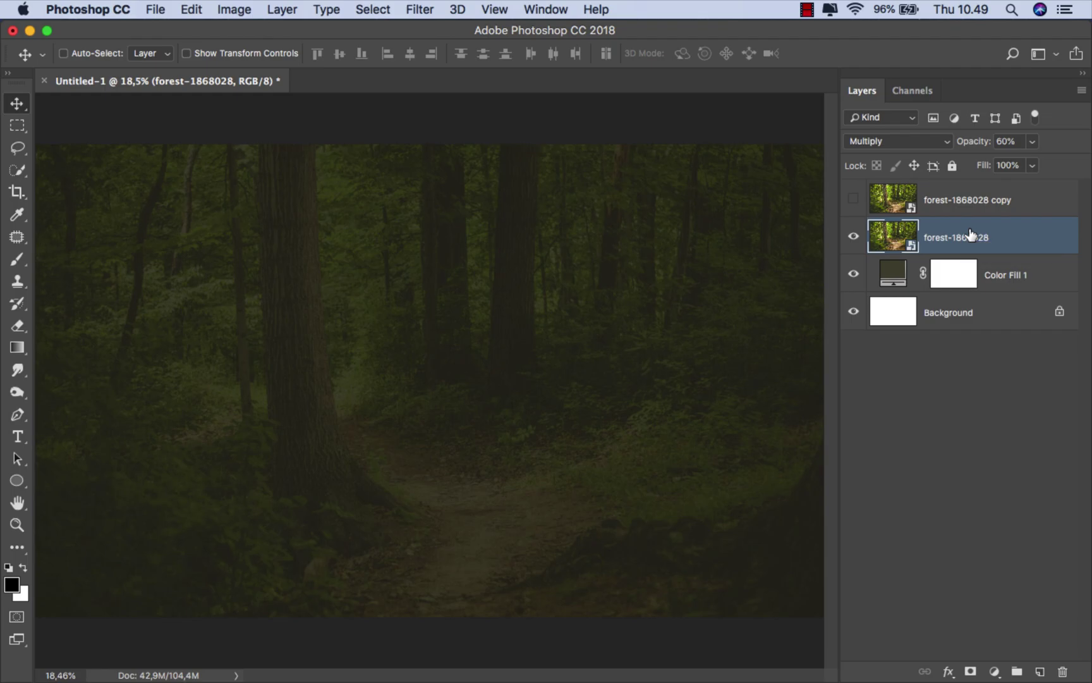
Apply a Gaussian Blur smart filter to the forest layer and select its mask
click(418, 12)
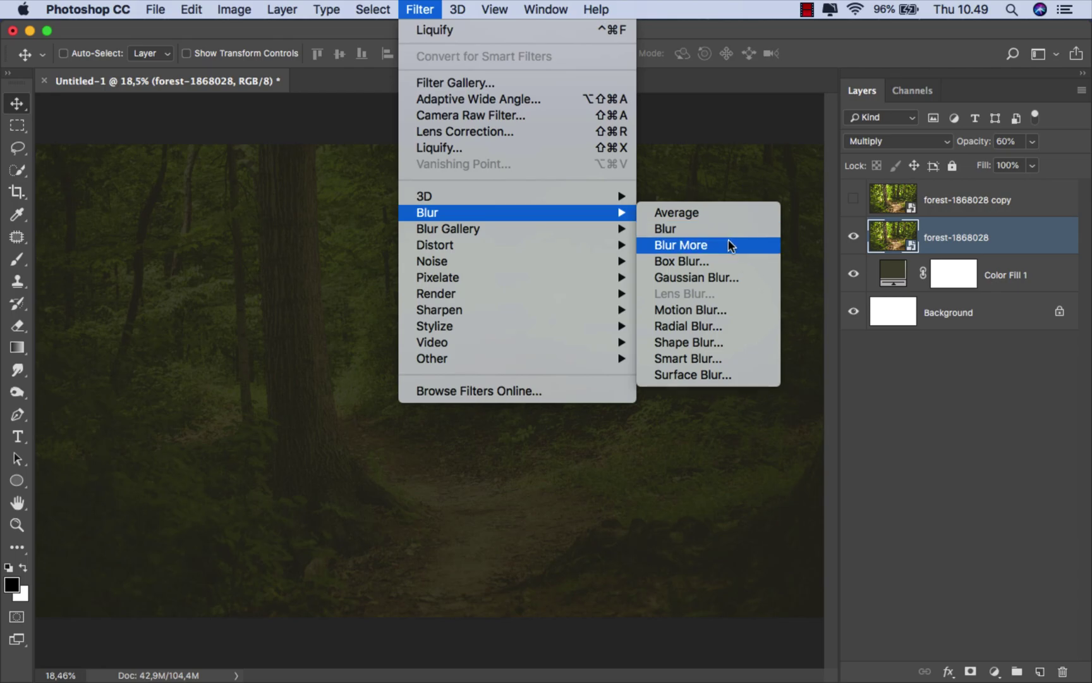
click(722, 276)
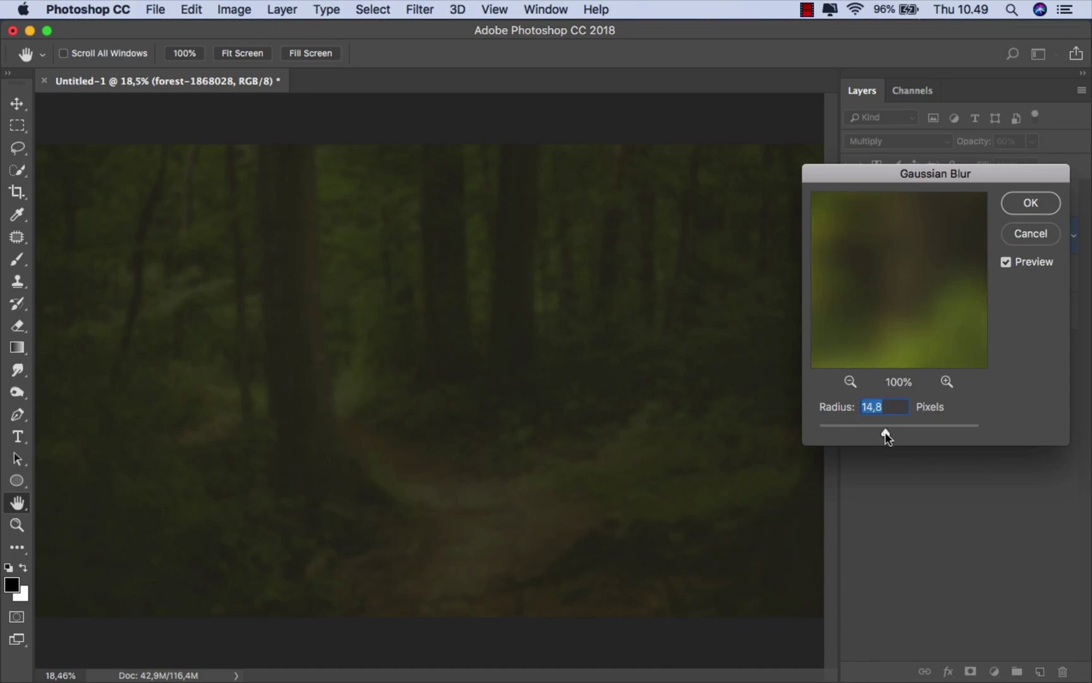
click(1030, 202)
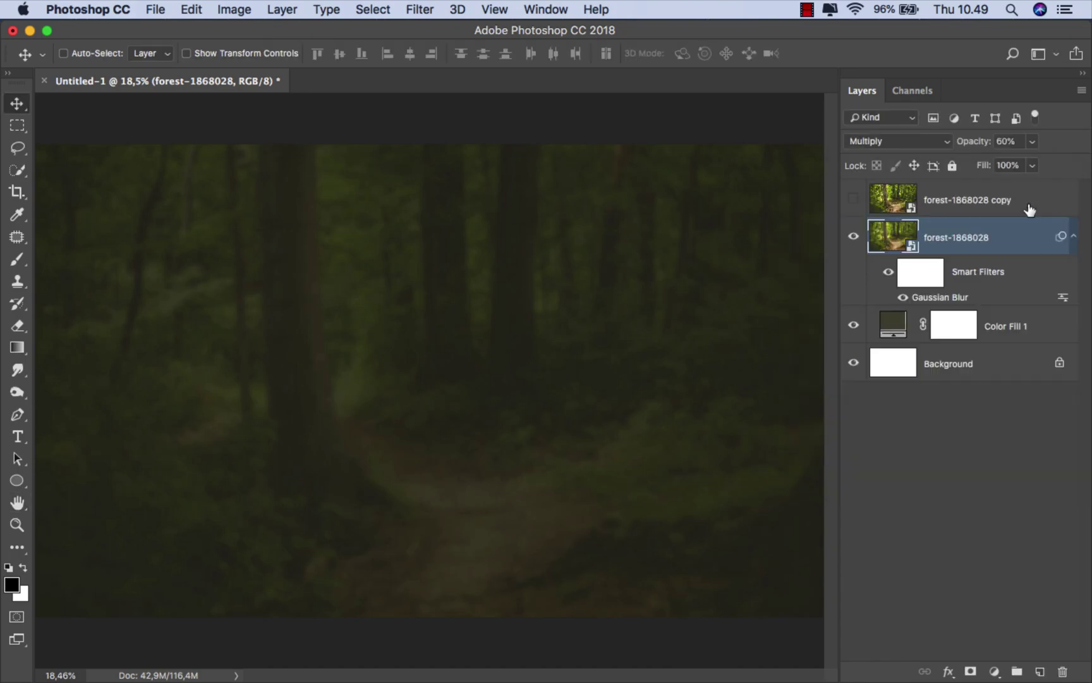
click(920, 276)
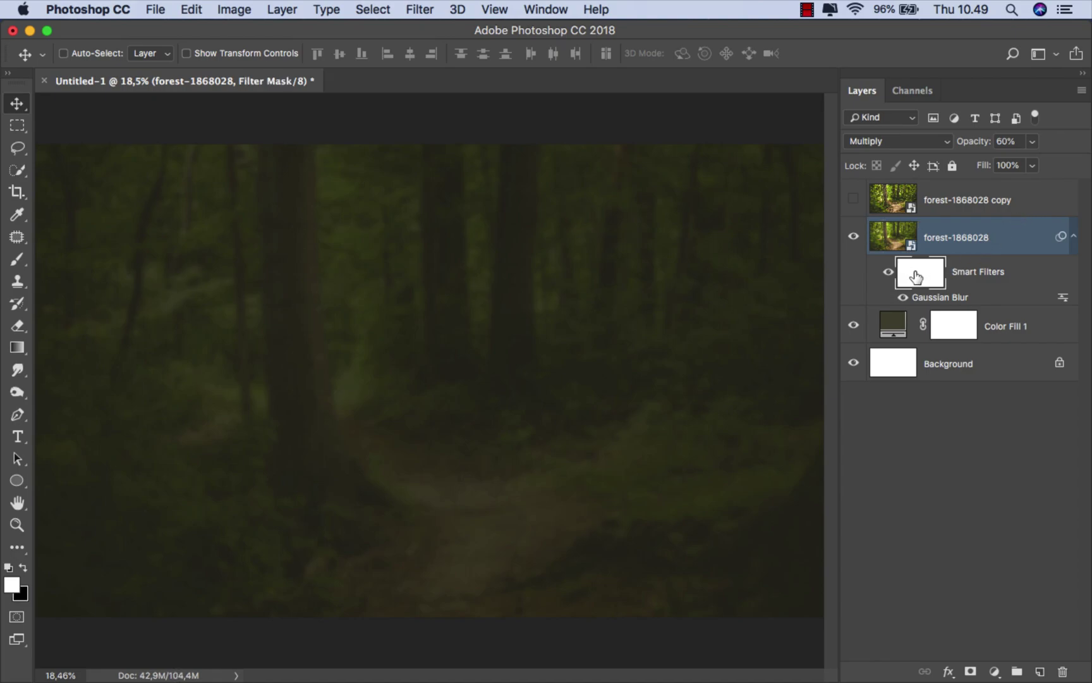
Draw a linear black-to-white gradient upward on the filter mask to keep the trail sharp
click(17, 347)
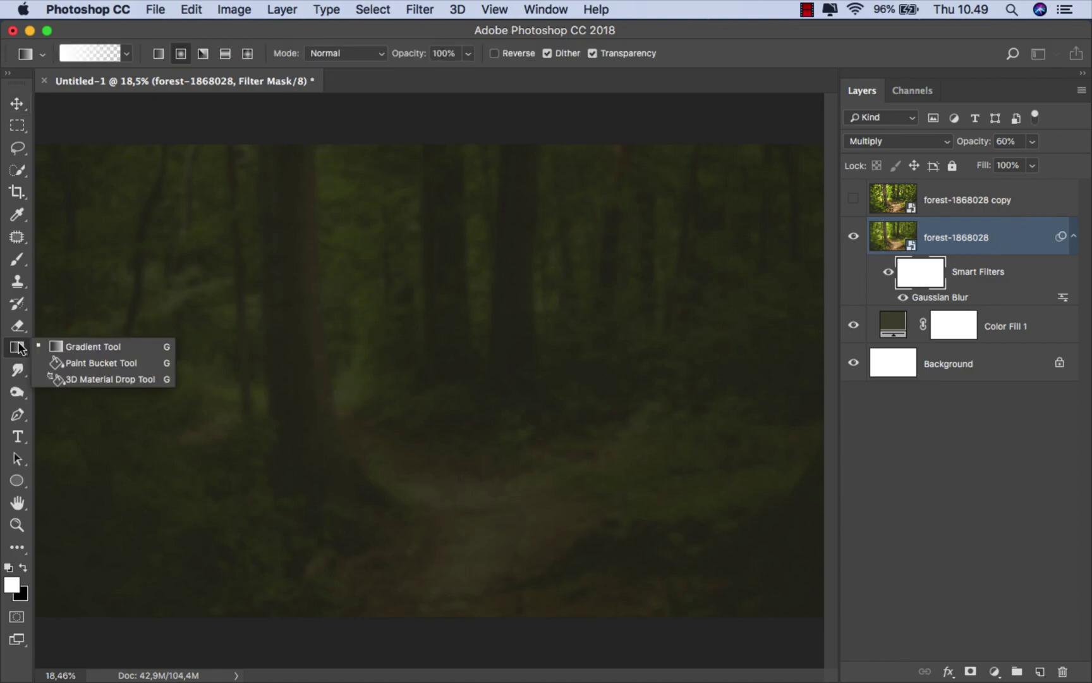
click(75, 347)
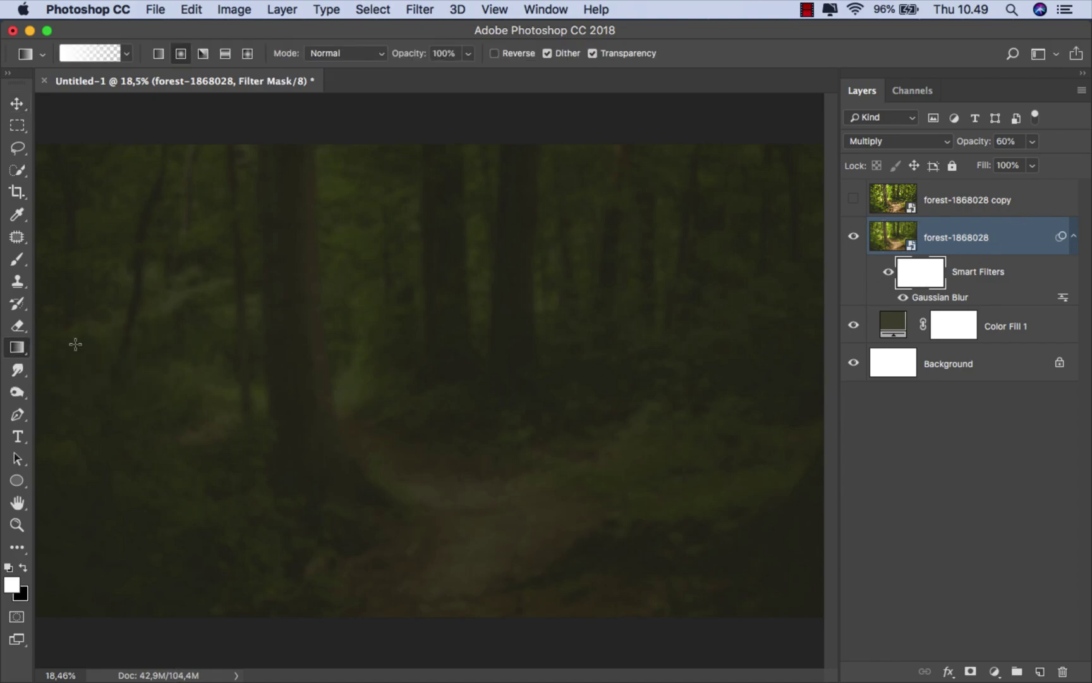
click(24, 572)
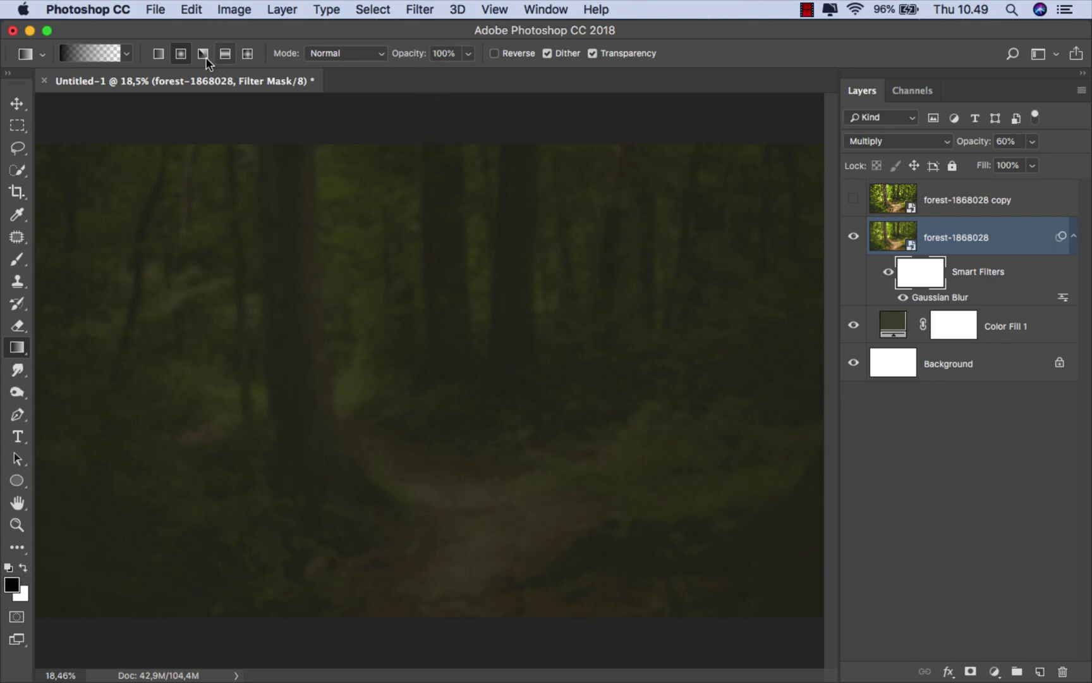
click(157, 53)
click(127, 53)
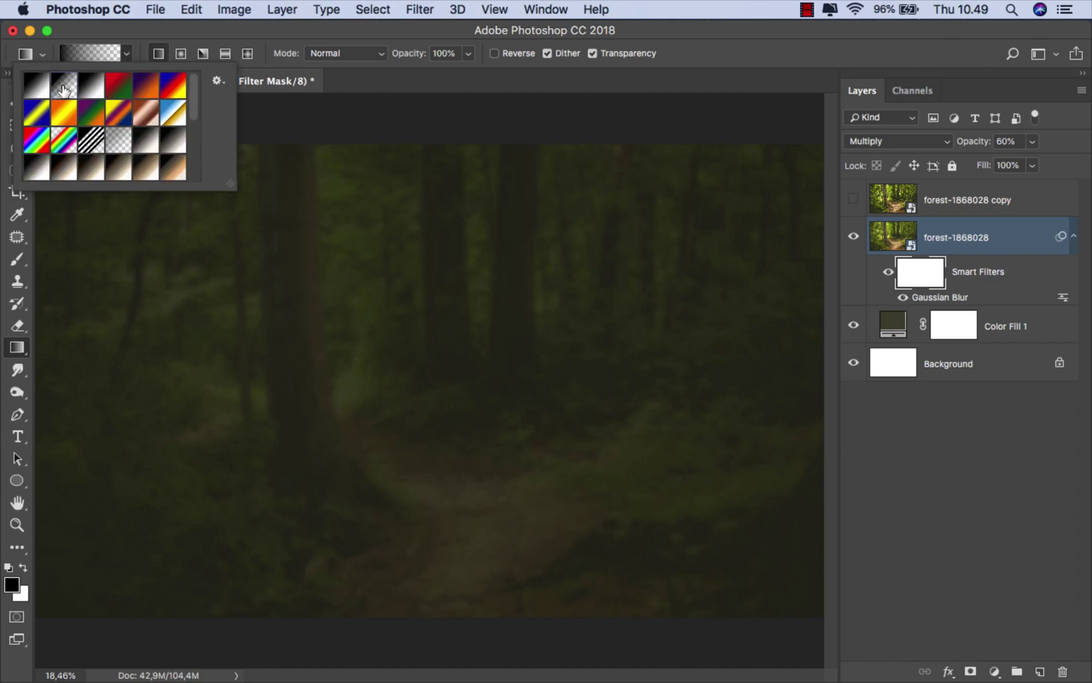
click(158, 36)
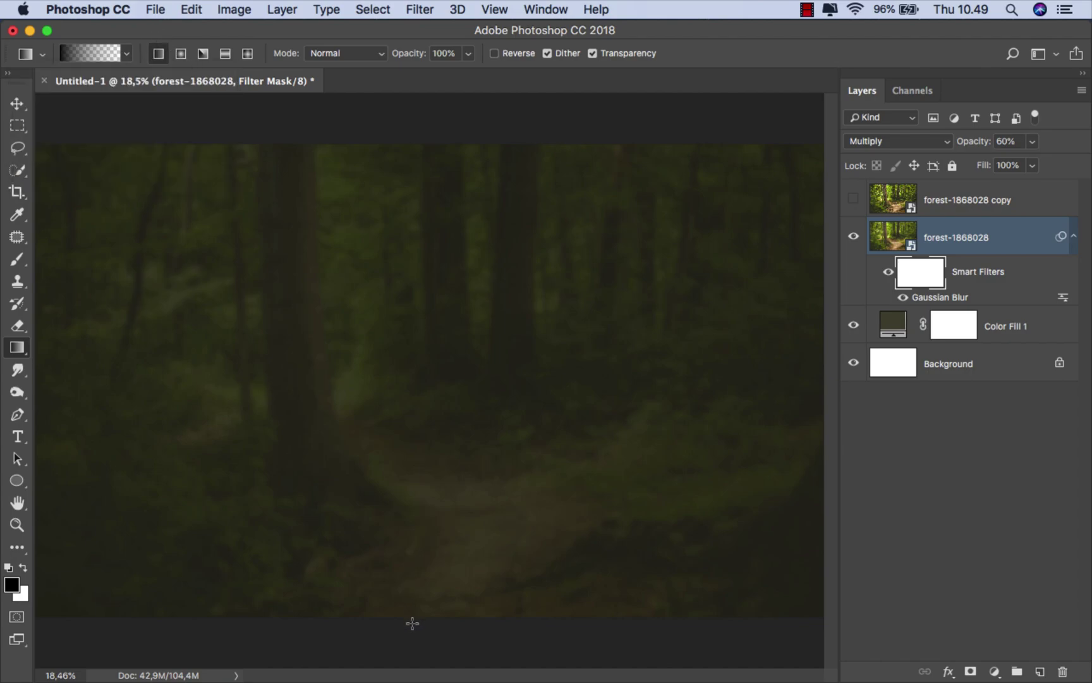
drag(413, 624, 420, 353)
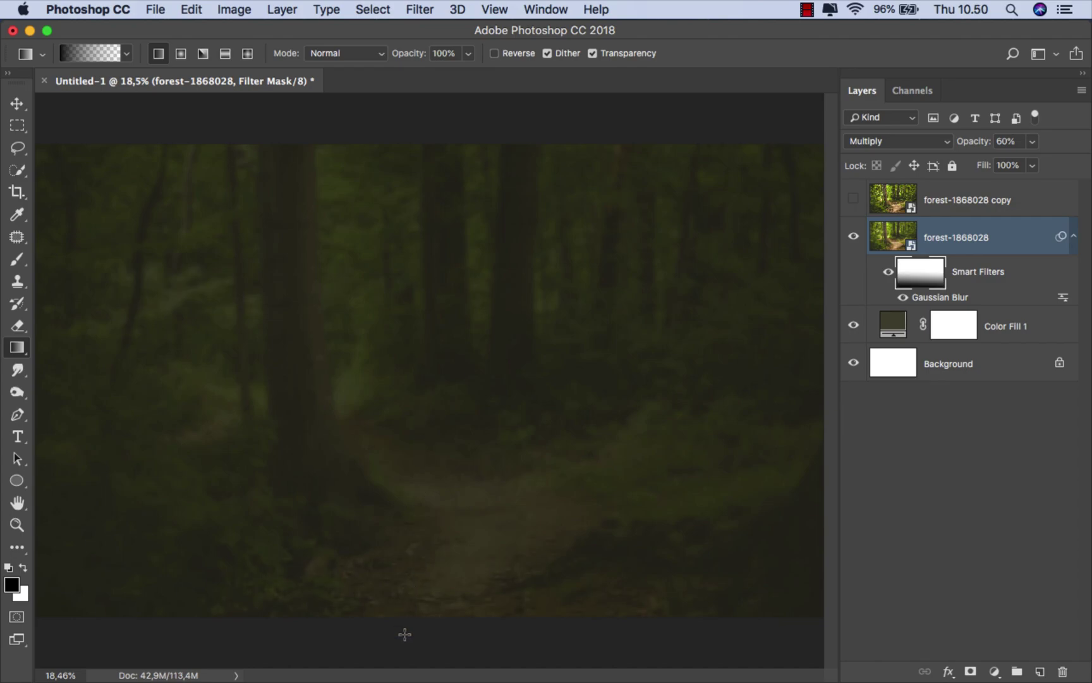
drag(407, 661, 416, 372)
Show the sharp 'forest-1868028 copy' layer, duplicate it, and reselect the first copy
click(959, 241)
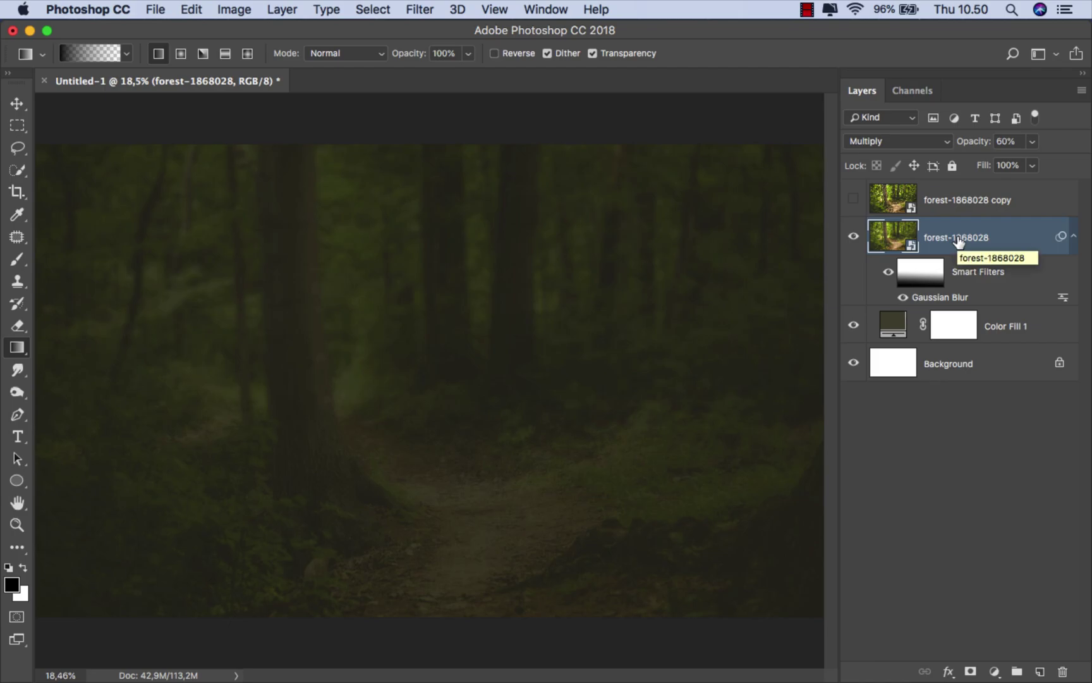
click(962, 201)
key(v)
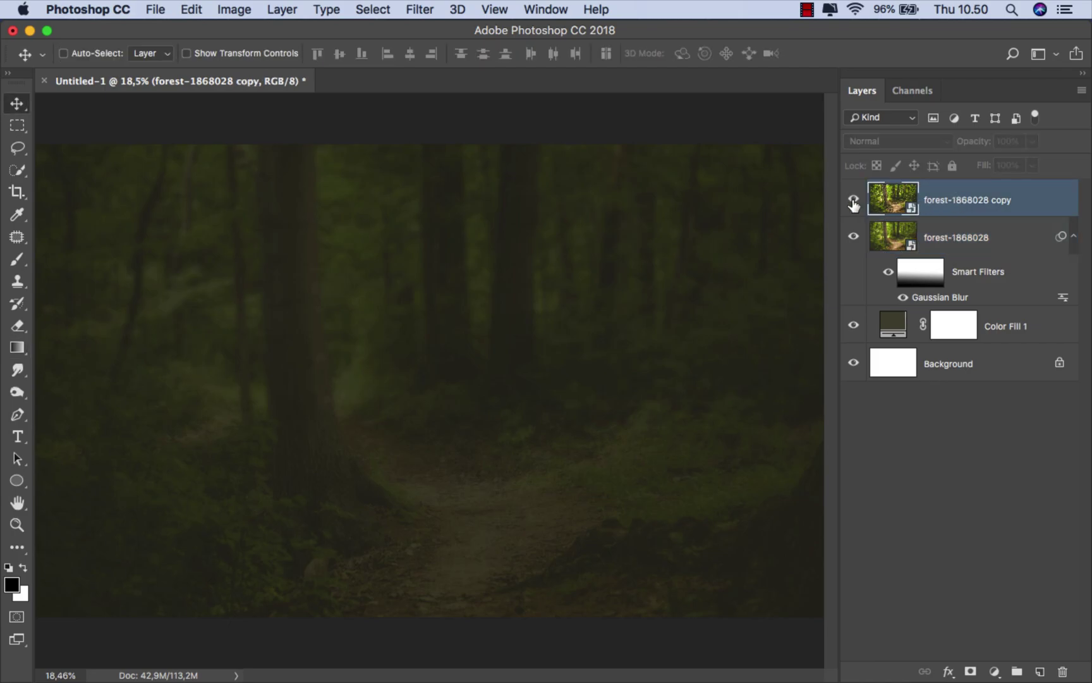
click(854, 200)
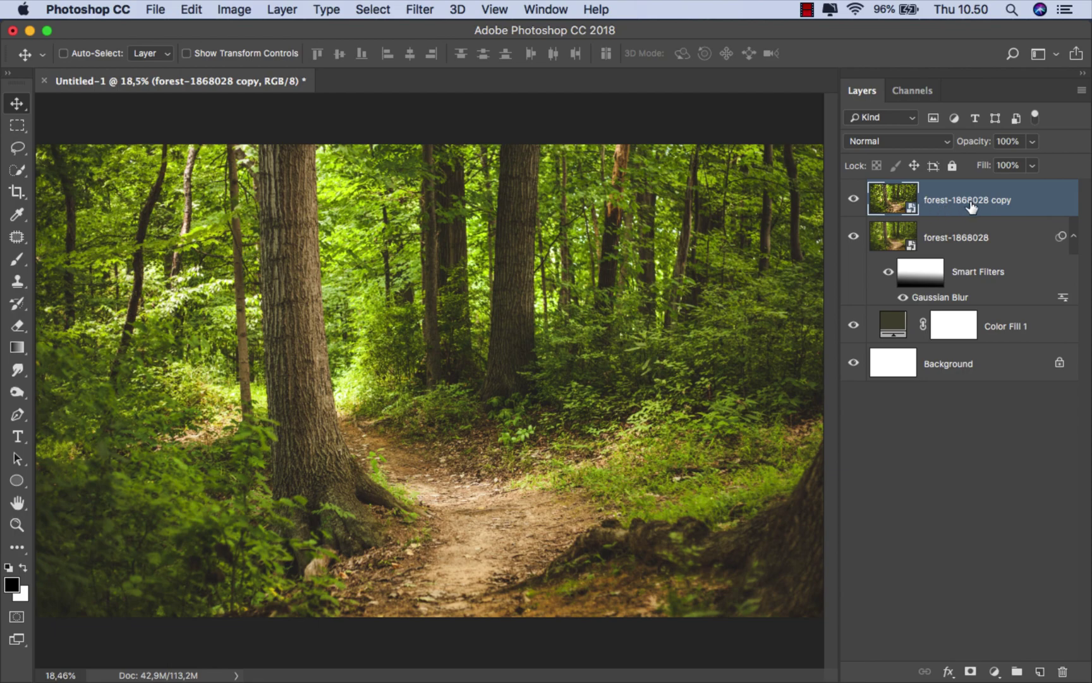
key(cmd+j)
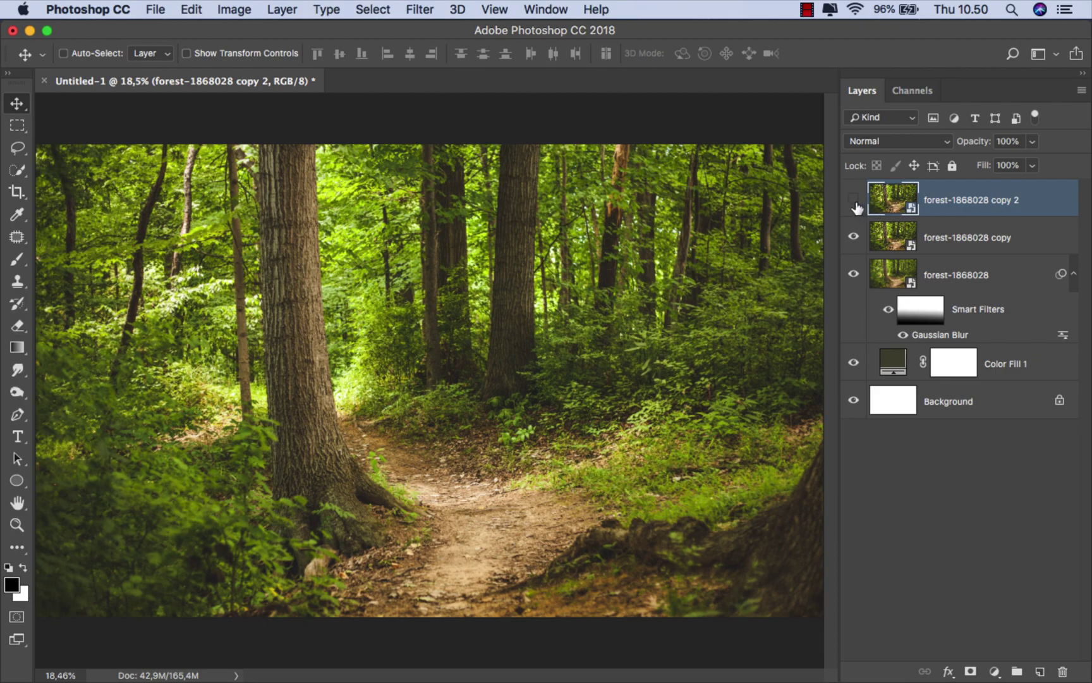
click(960, 248)
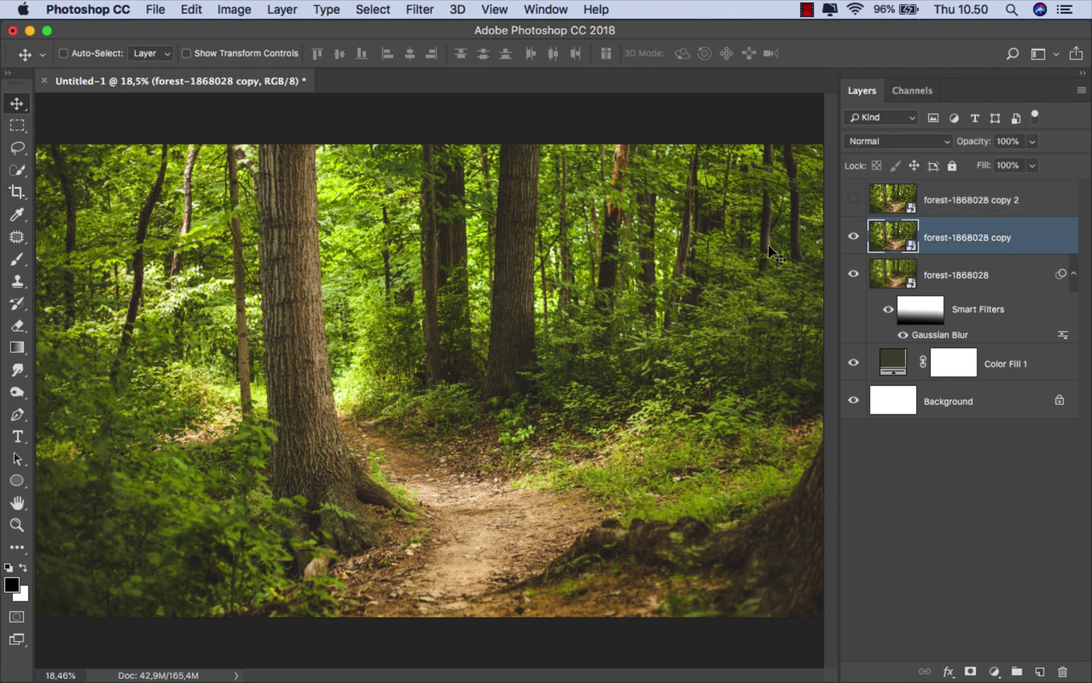
Start a Pen path at the left trunk's top, with path colour set to Light Red
click(18, 416)
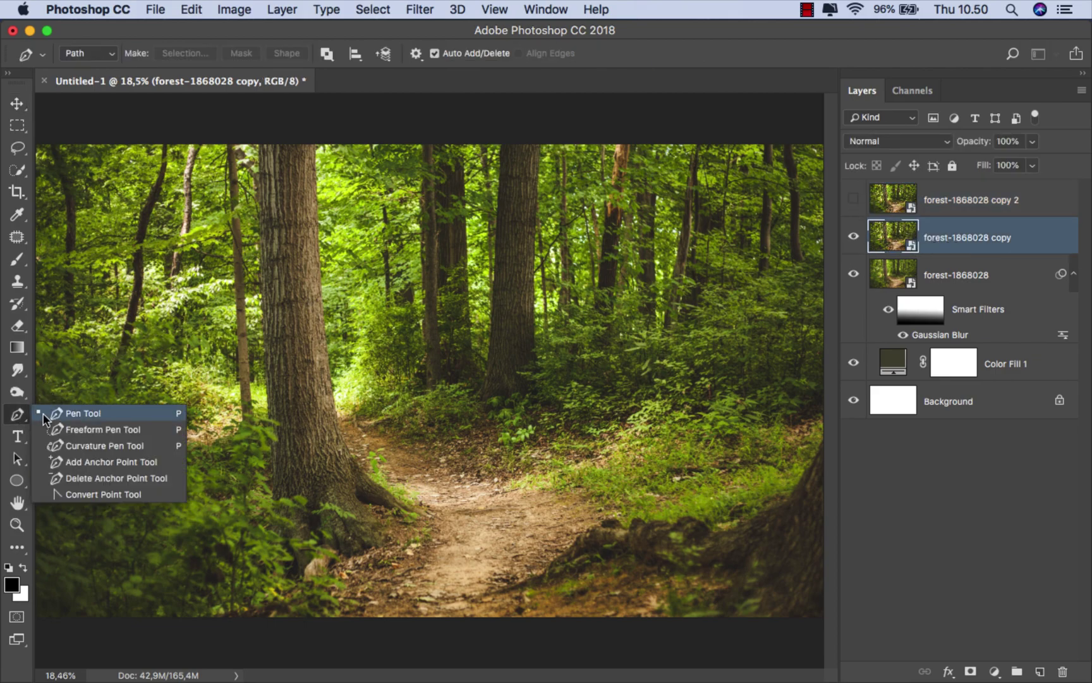
click(70, 414)
scroll(287, 170, up, 5)
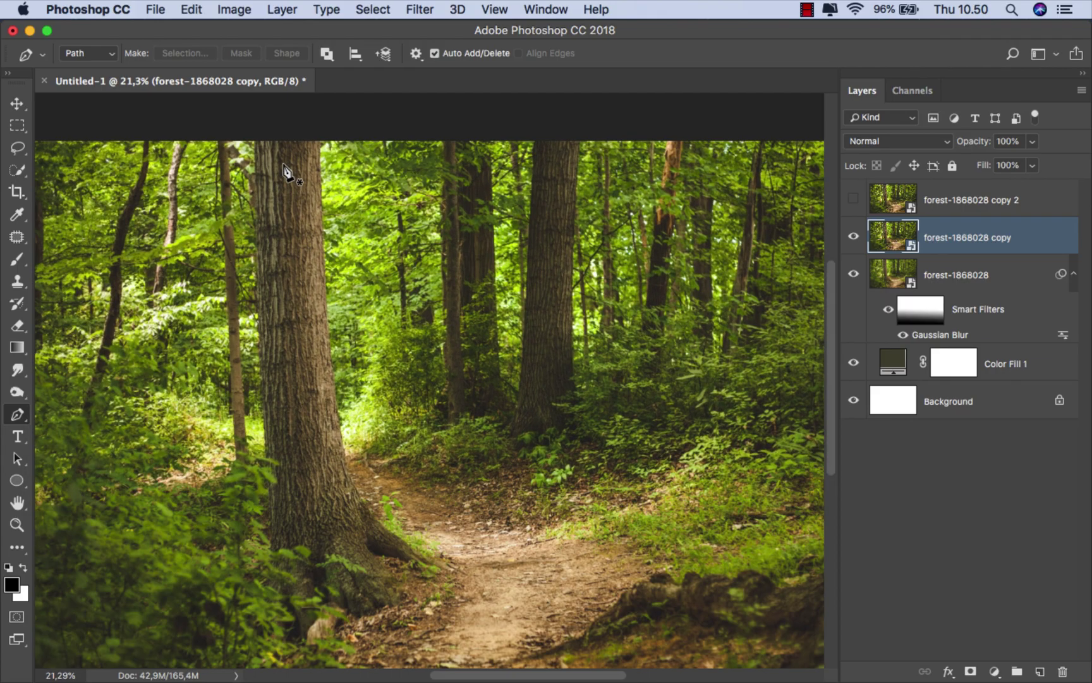
scroll(312, 170, up, 2)
scroll(312, 176, up, 5)
scroll(359, 219, up, 1)
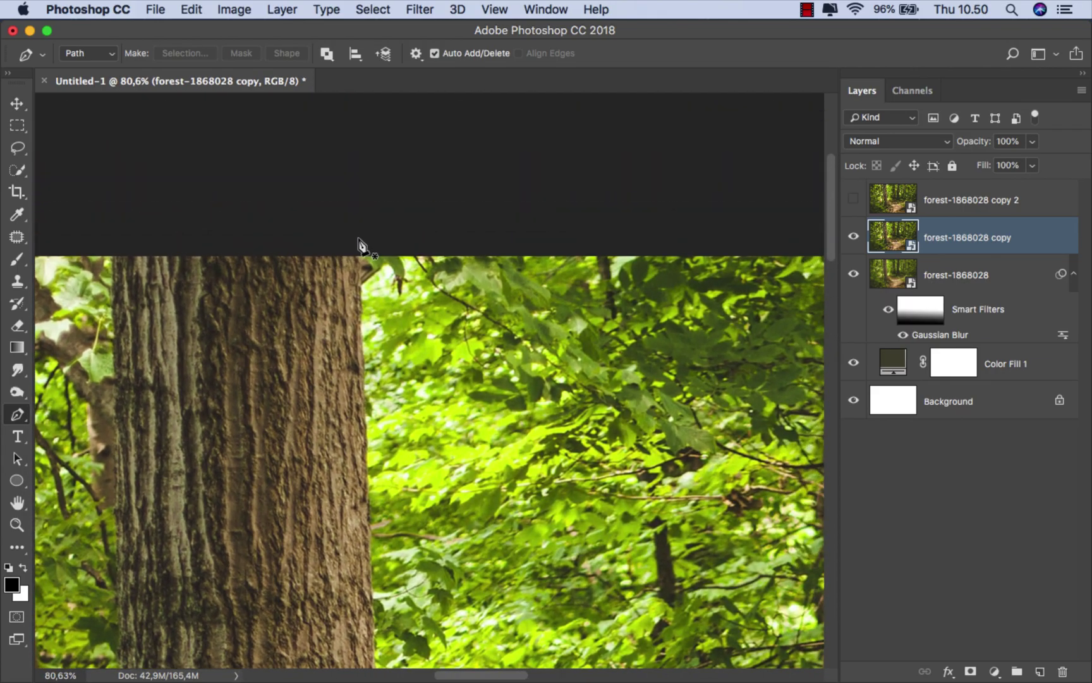
click(357, 239)
click(365, 526)
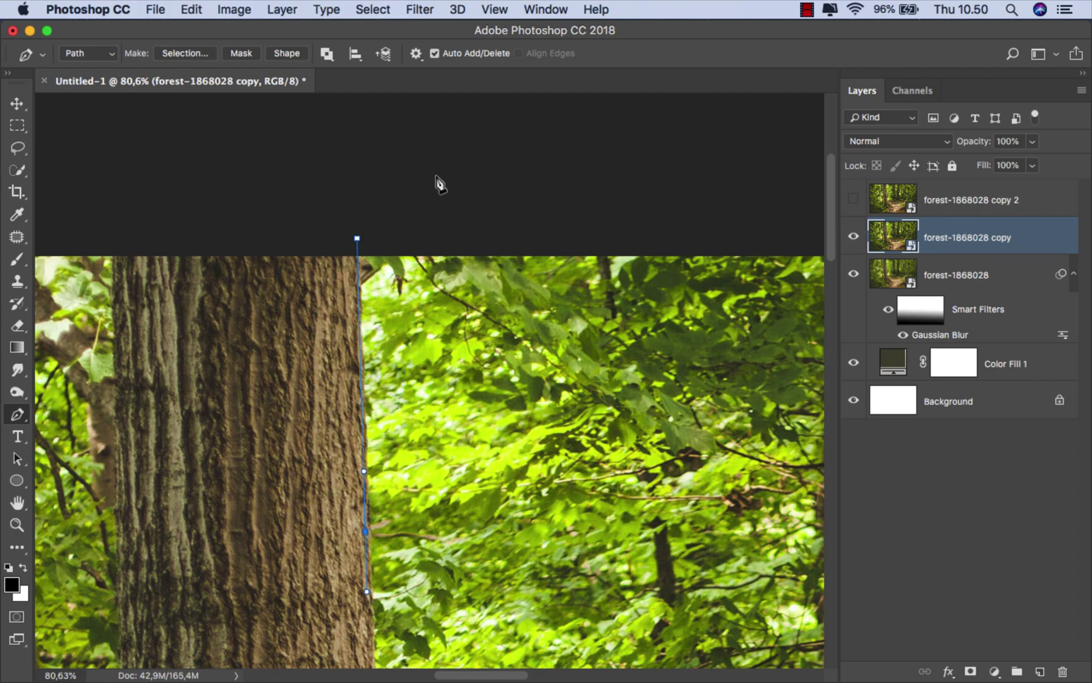
click(415, 54)
click(441, 117)
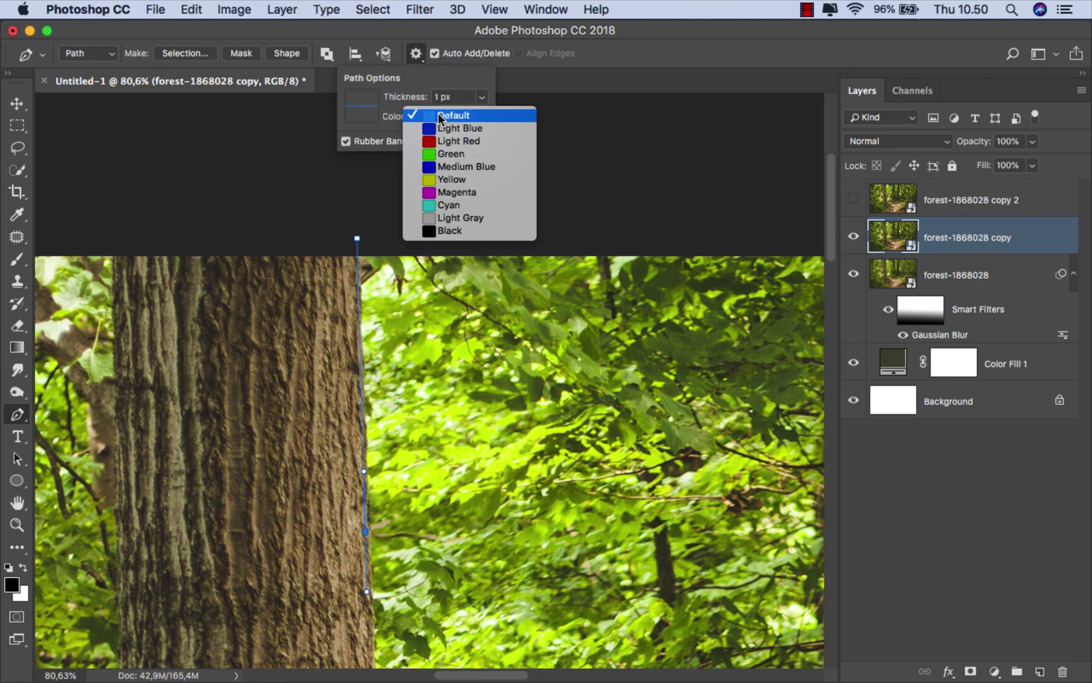
click(448, 142)
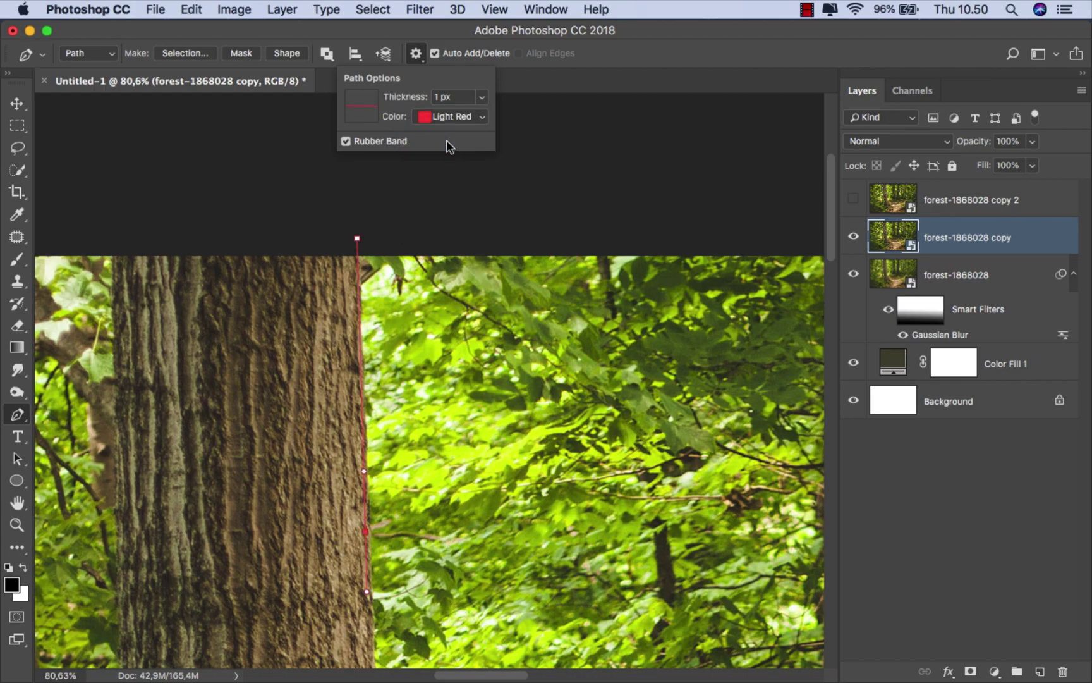
Trace the path down the trunk's edge, along the roots and across the tree base
scroll(360, 378, down, 5)
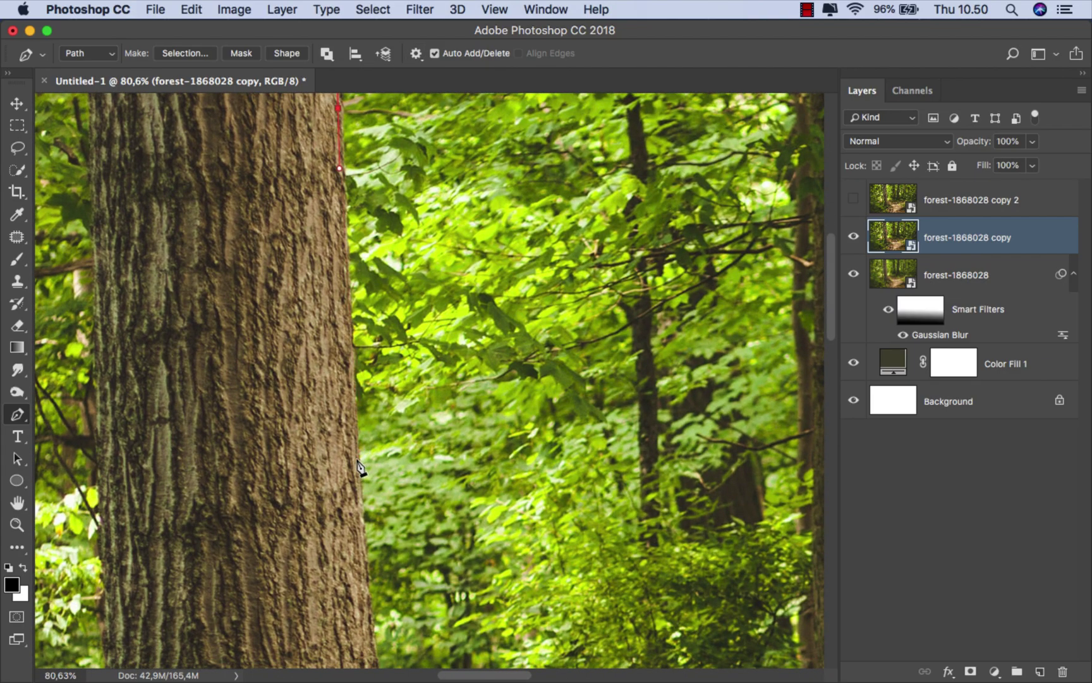
click(357, 460)
click(360, 542)
mouse_move(341, 454)
mouse_down()
mouse_move(331, 398)
mouse_move(274, 391)
mouse_up()
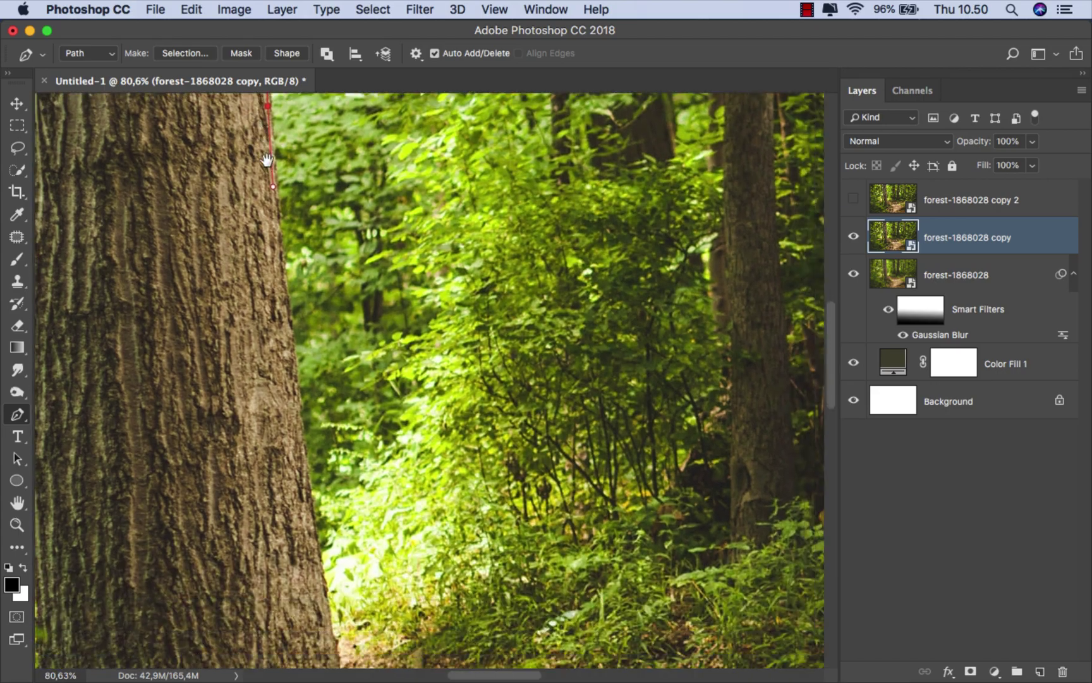
scroll(300, 476, down, 4)
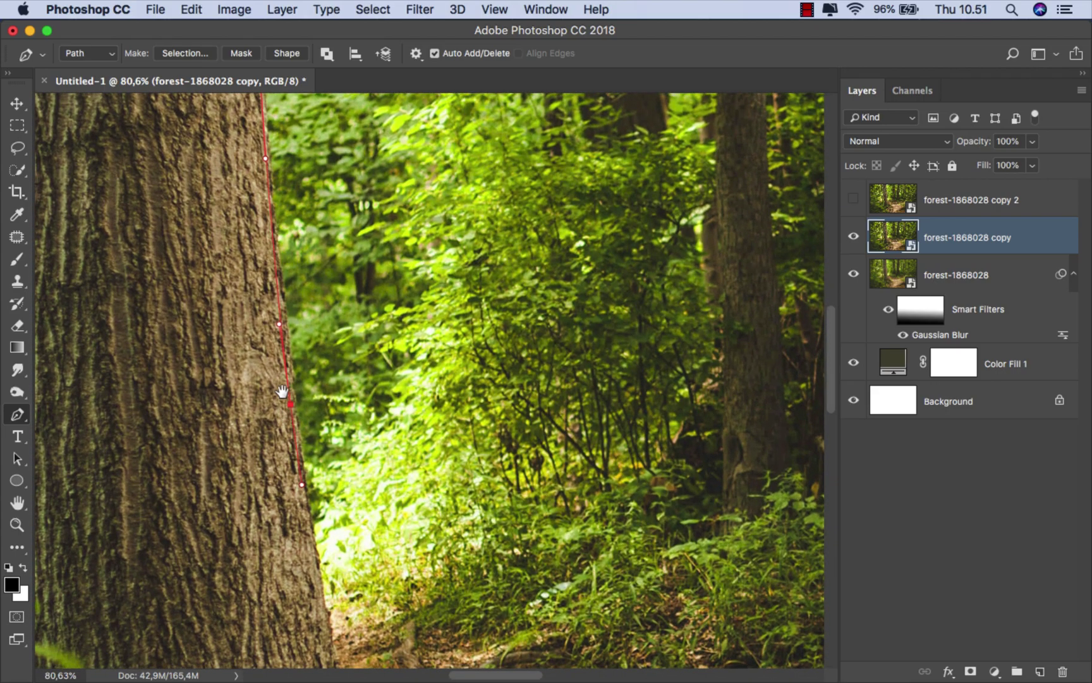
click(300, 402)
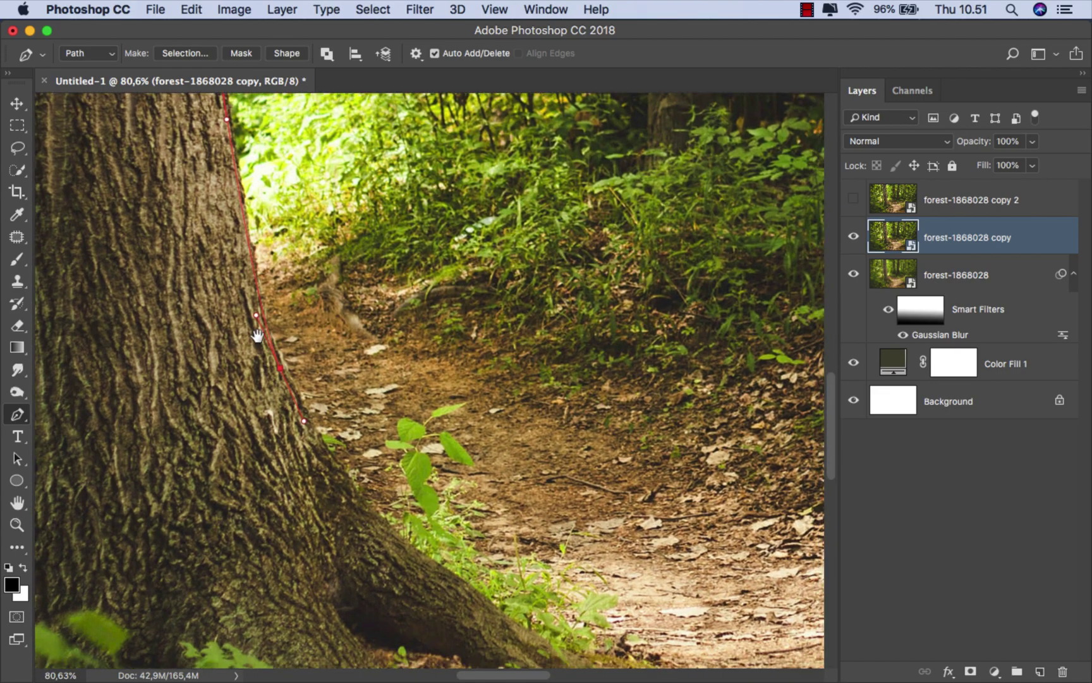
scroll(272, 367, down, 8)
scroll(272, 367, right, 6)
click(241, 320)
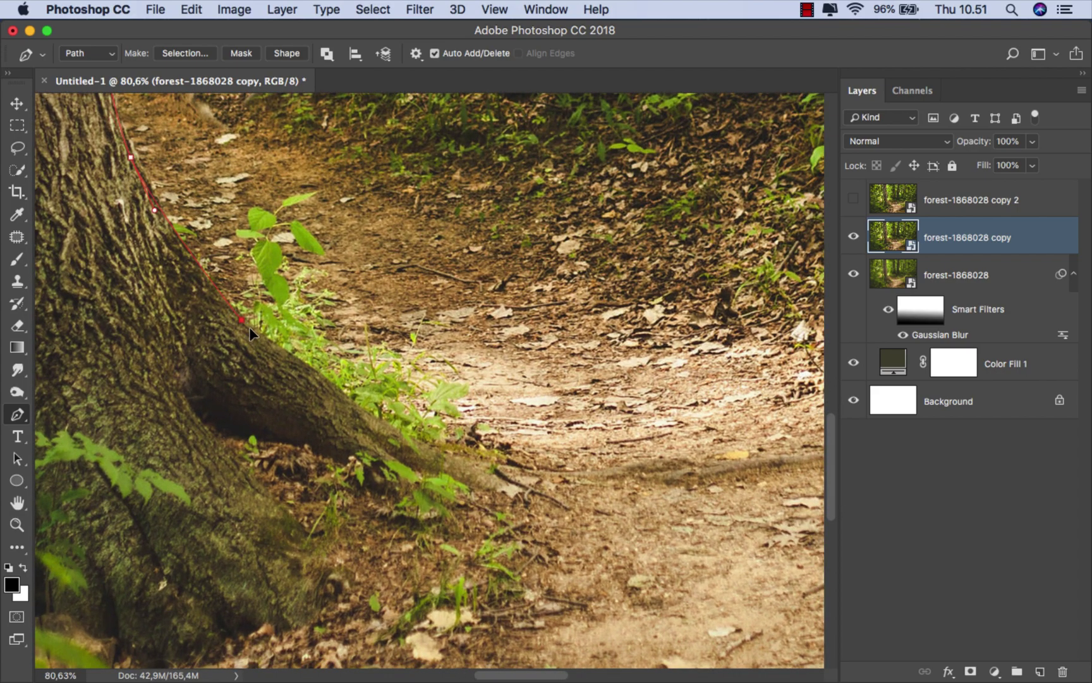
click(339, 391)
scroll(463, 473, down, 5)
drag(491, 489, 605, 451)
click(608, 452)
click(516, 519)
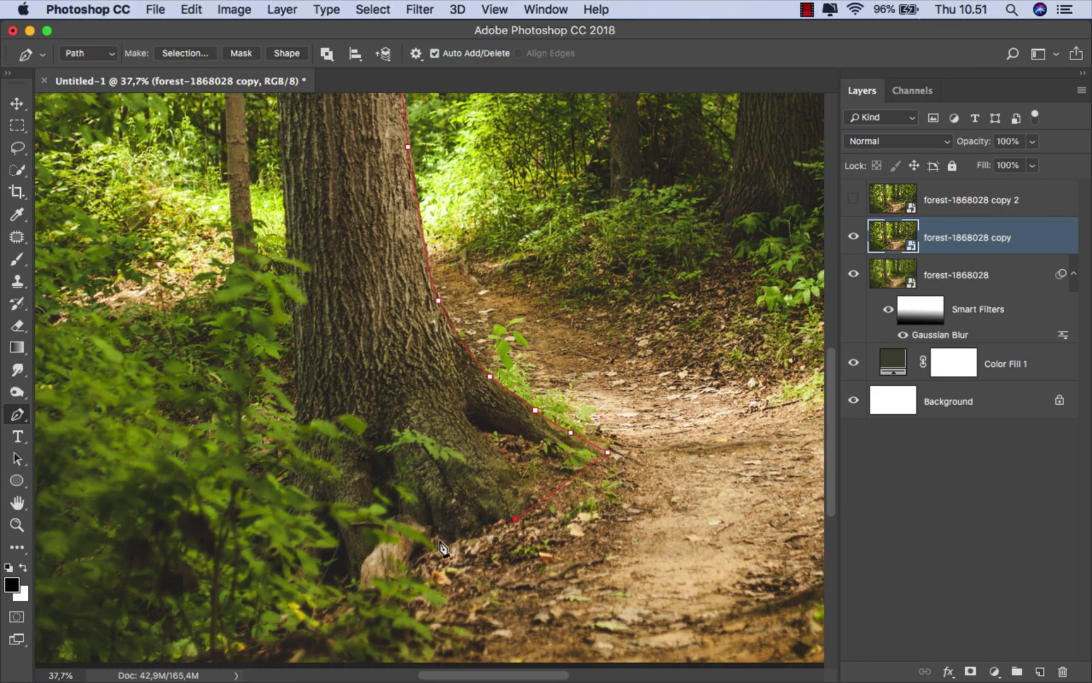
click(435, 542)
click(368, 559)
click(319, 554)
click(276, 536)
Curve the path up the trunk's left side and close it at the top
scroll(278, 538, up, 2)
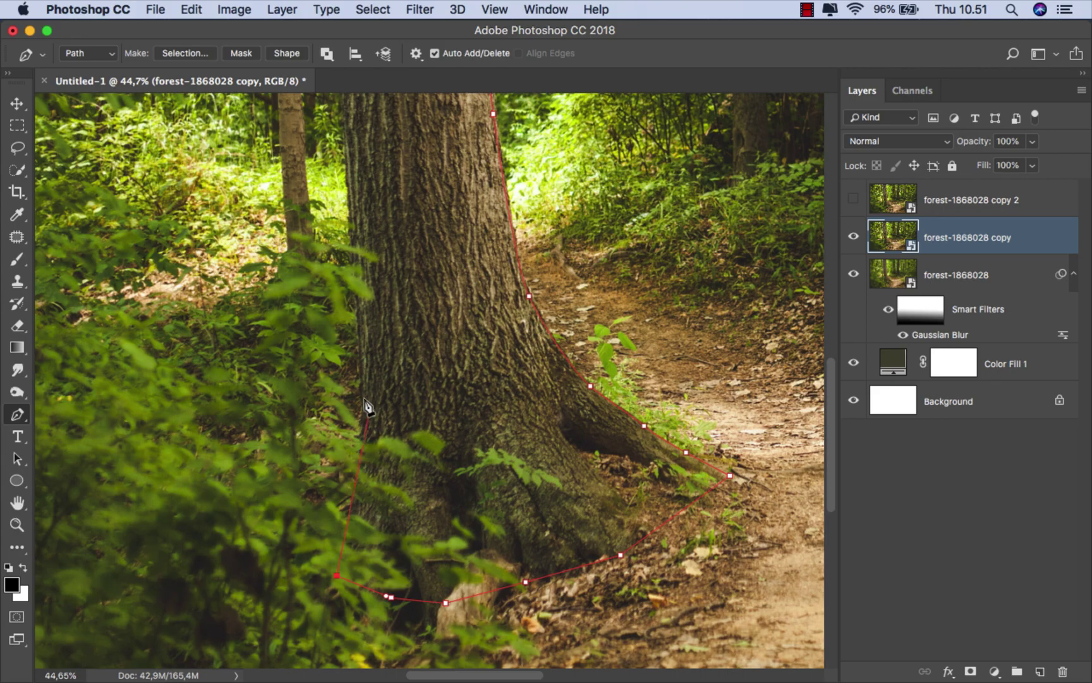
drag(362, 384, 361, 313)
scroll(383, 434, up, 5)
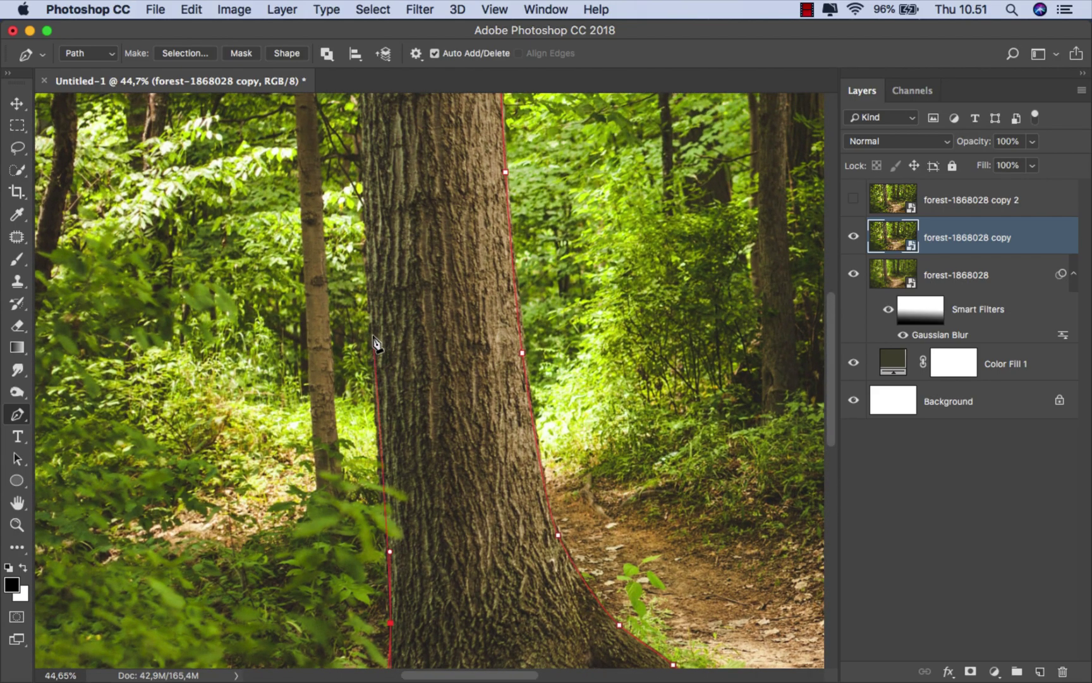
drag(373, 330, 371, 278)
scroll(369, 264, up, 5)
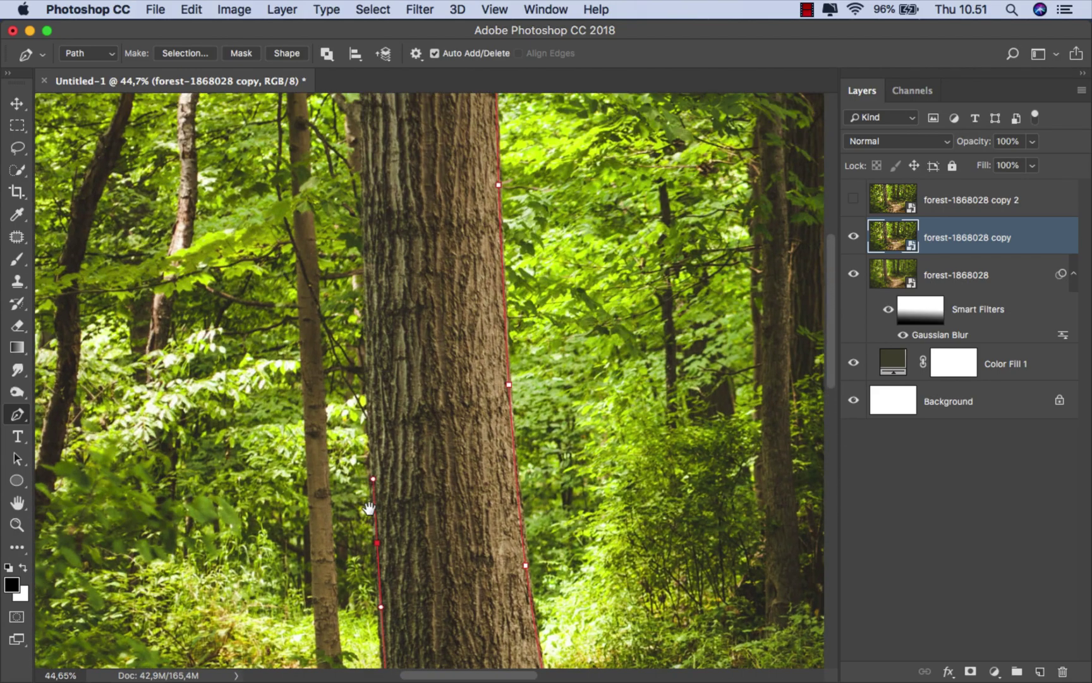
scroll(363, 212, up, 2)
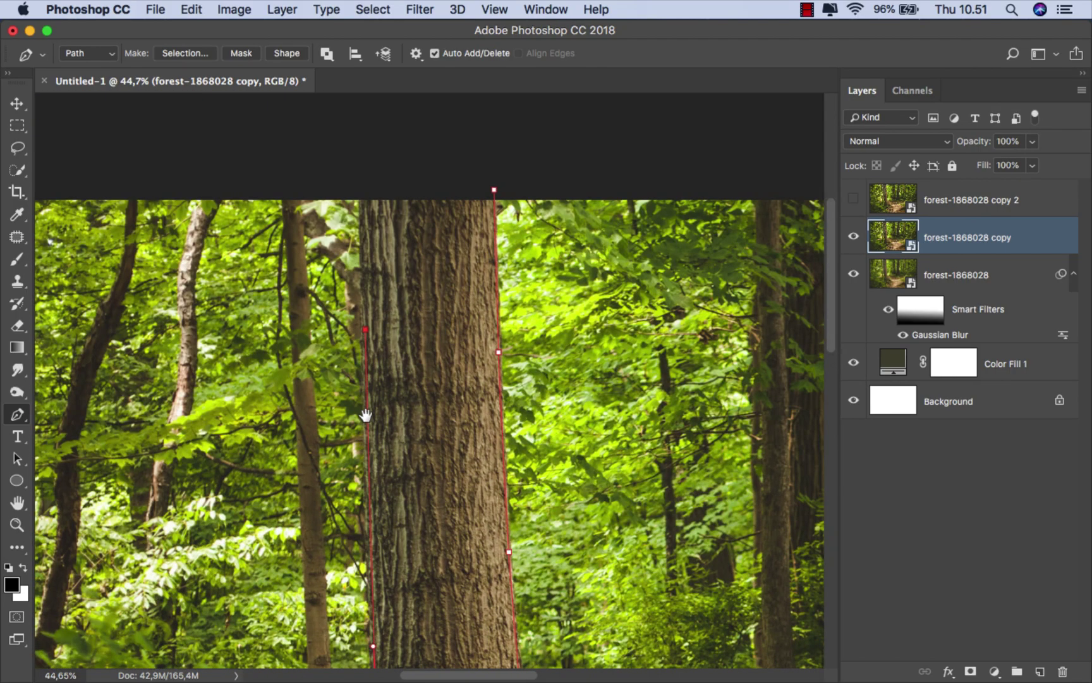
scroll(367, 436, up, 3)
click(361, 362)
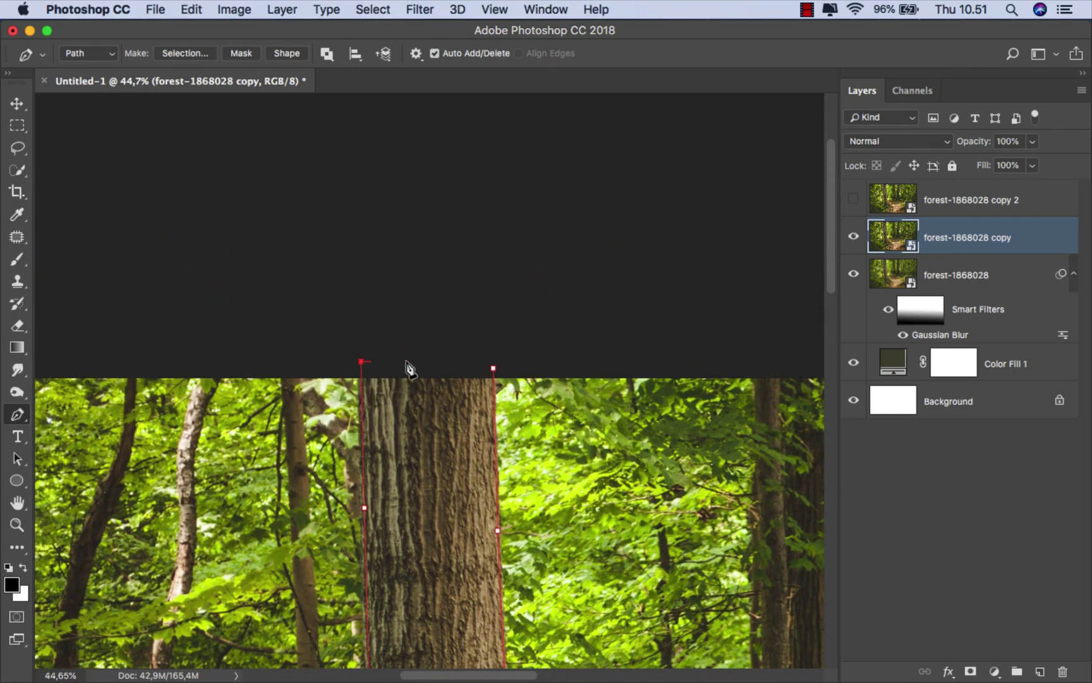
click(493, 368)
key(super+0)
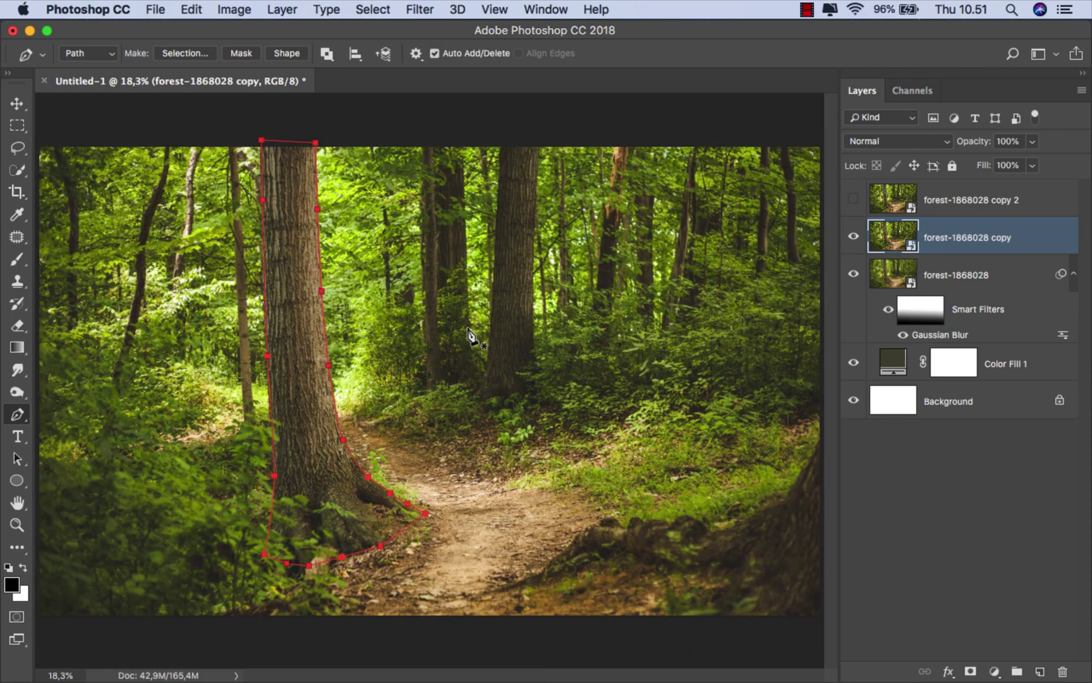
Turn the trunk path into a selection and use it as a layer mask on 'forest-1868028 copy'
right_click(280, 275)
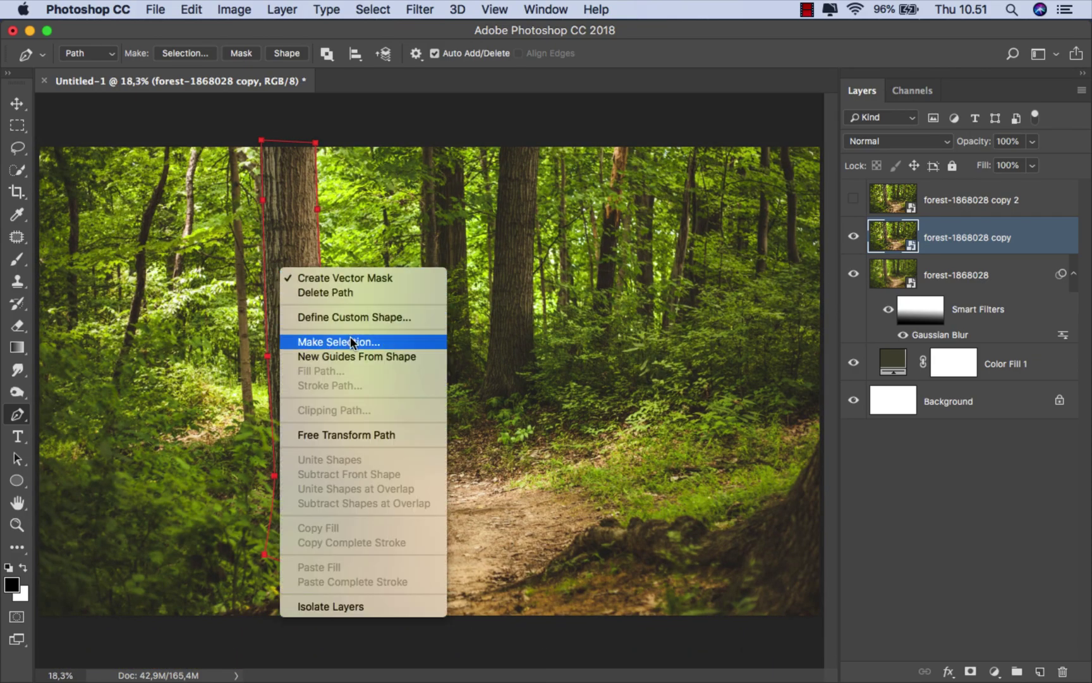
click(350, 339)
text(0,3)
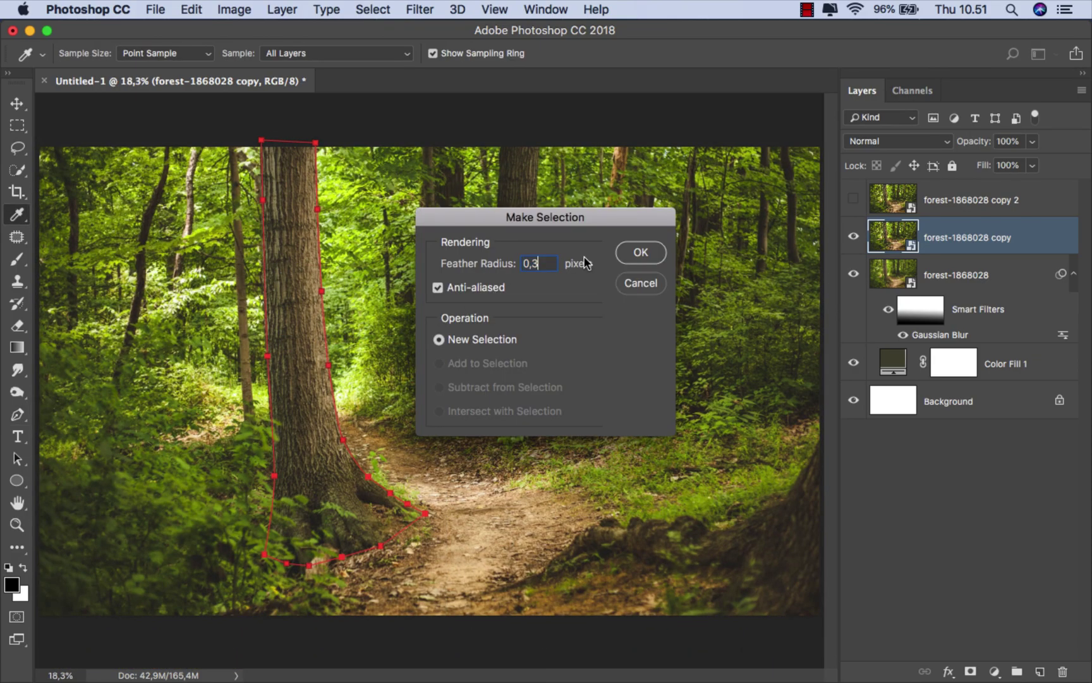
click(635, 255)
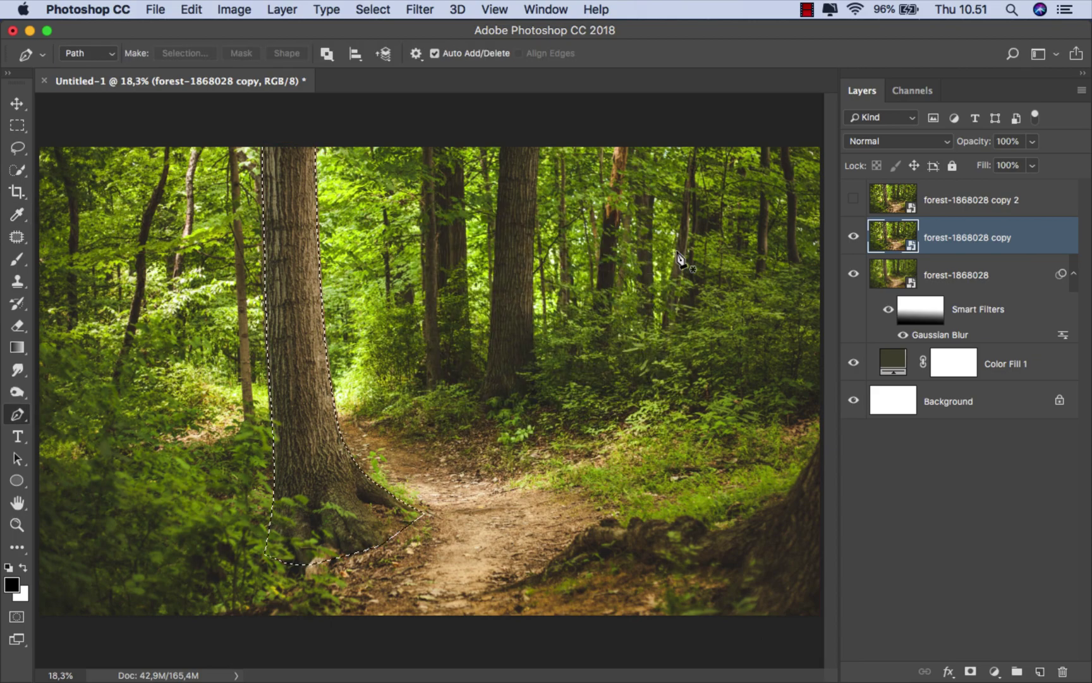
click(970, 672)
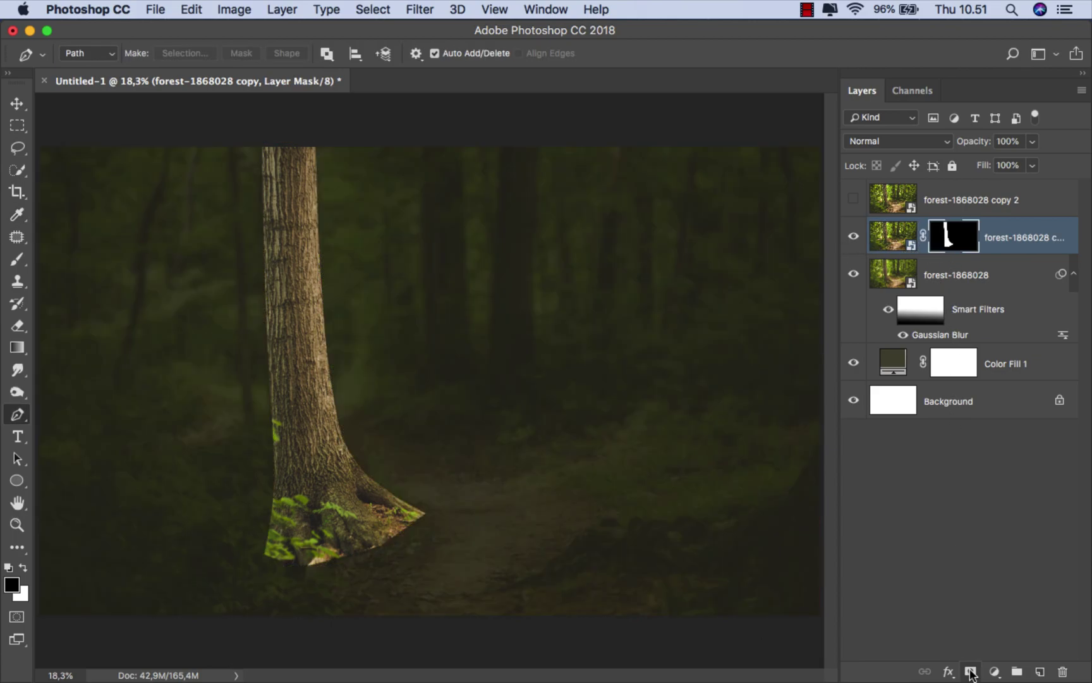
click(936, 209)
Show 'forest-1868028 copy 2' and give it an inverted, all-black layer mask
click(854, 200)
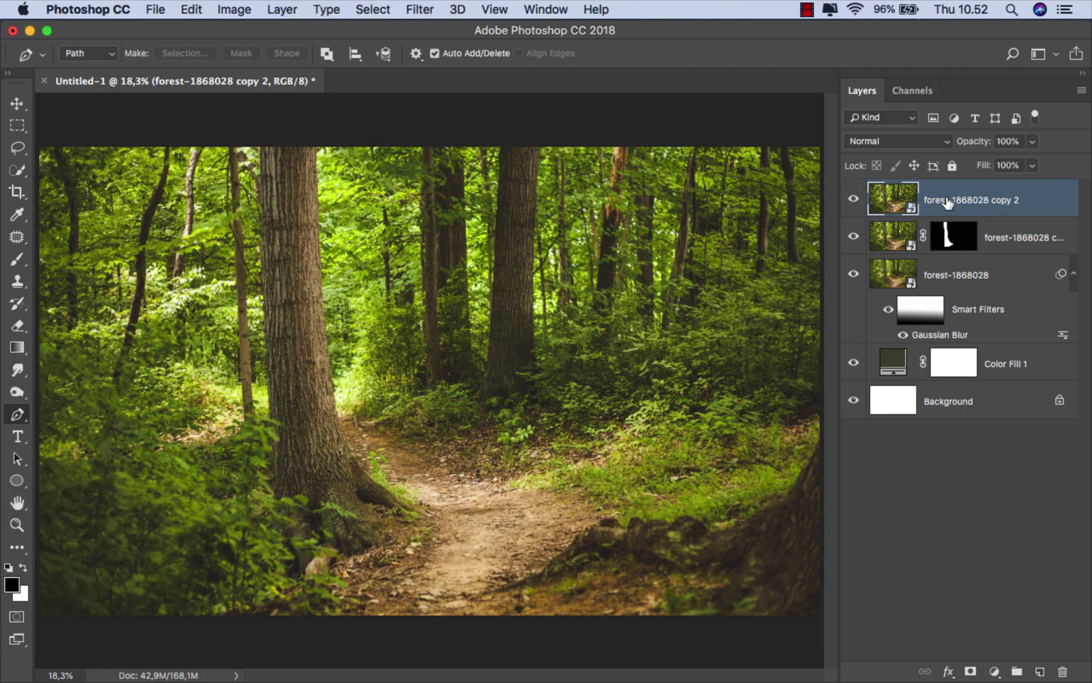
click(971, 671)
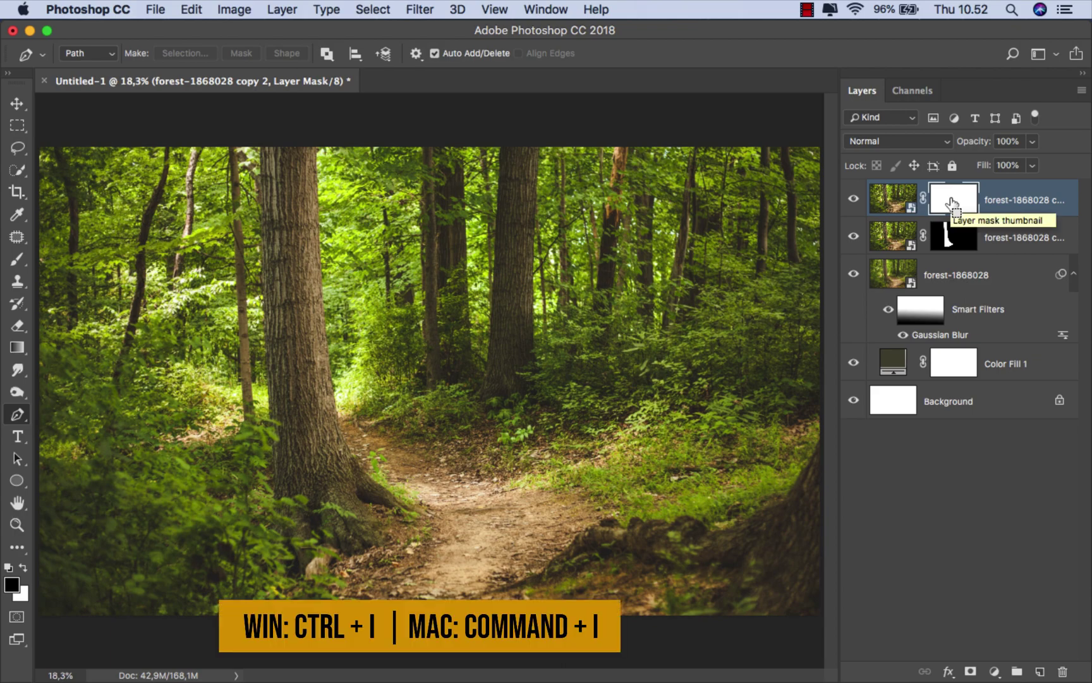
key(super+i)
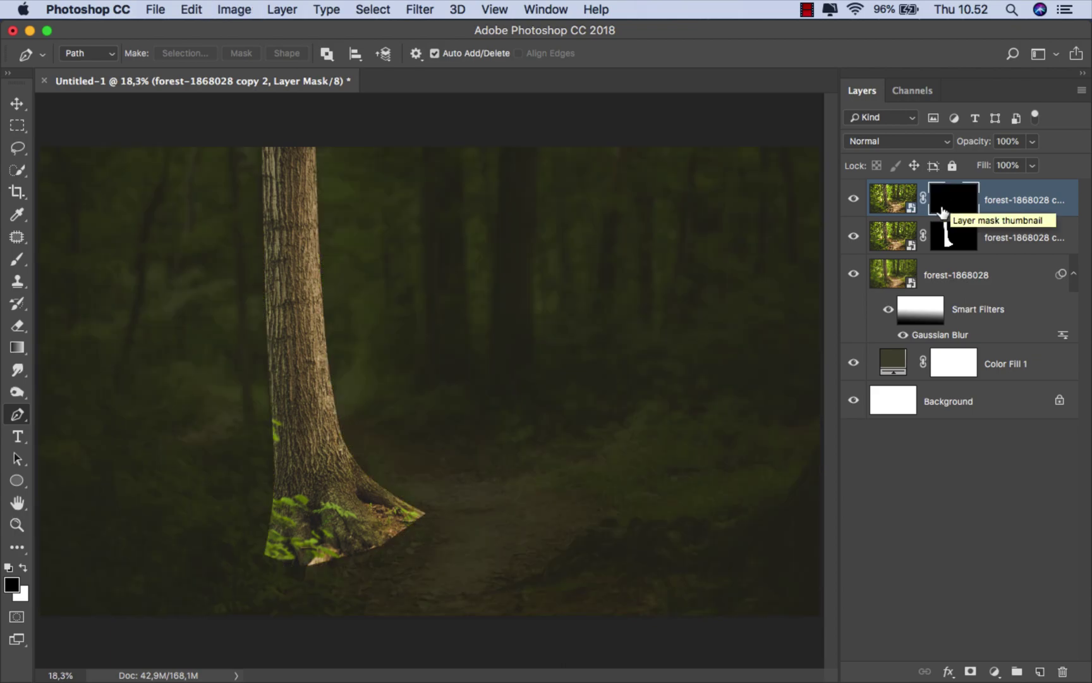
Choose the Brush tool with a soft round preset at 10% opacity
right_click(16, 261)
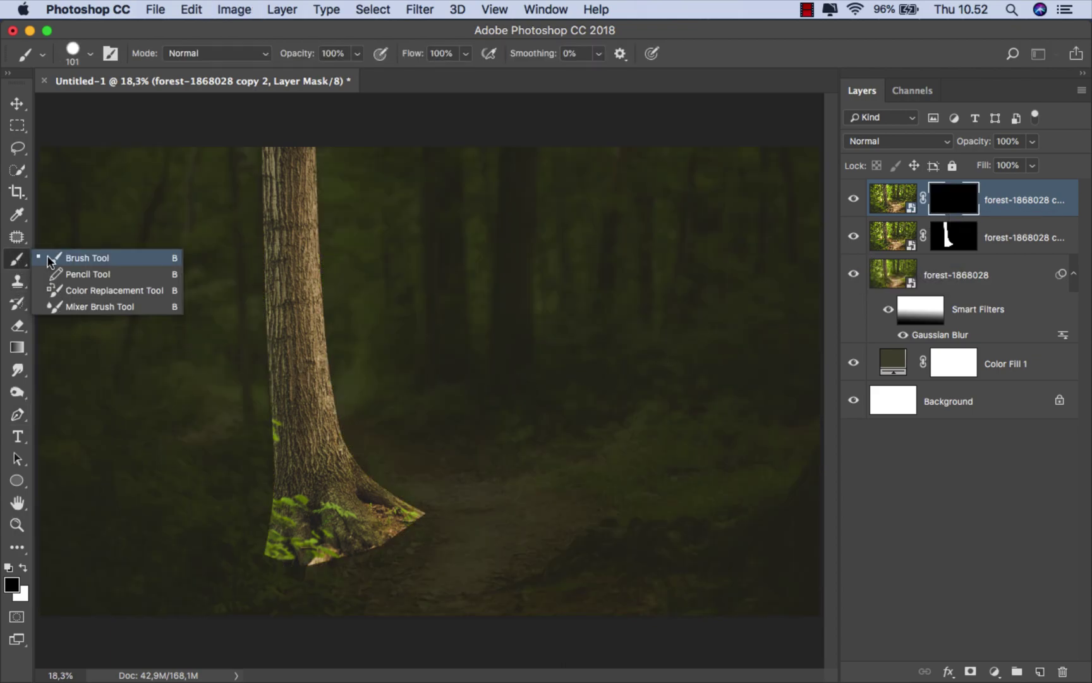
click(67, 256)
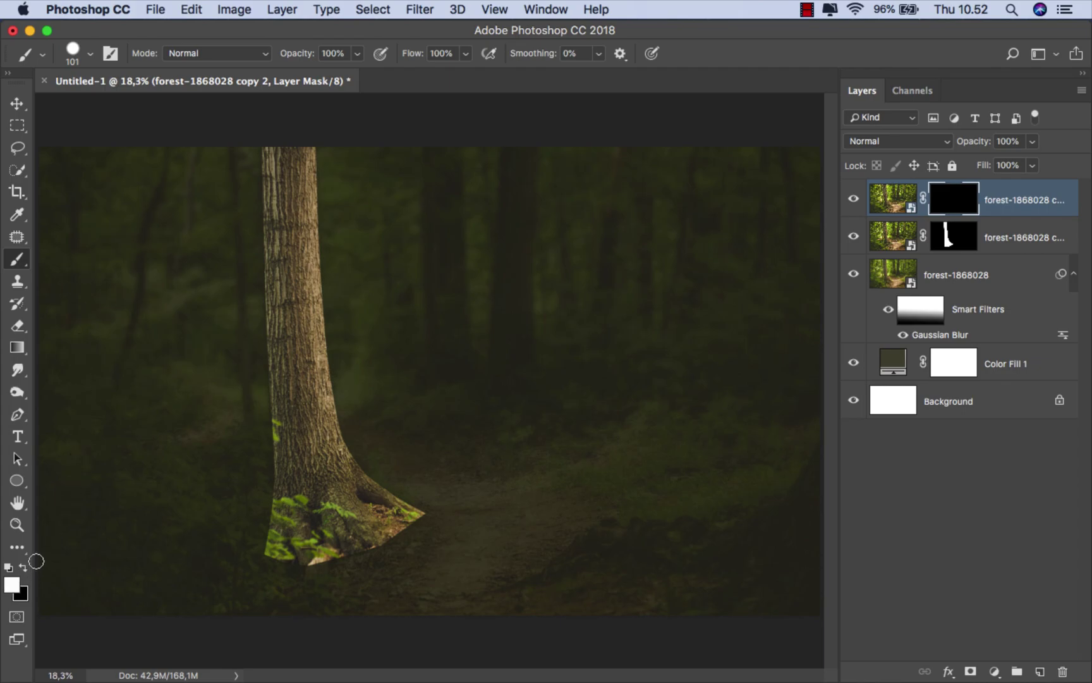
right_click(112, 224)
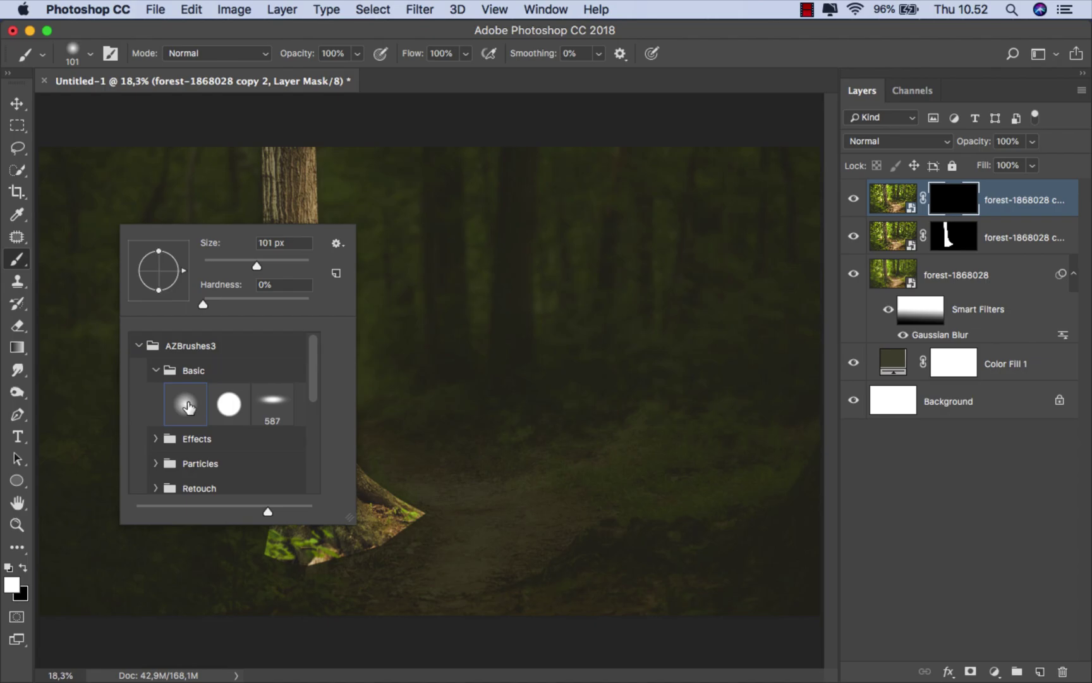
click(358, 54)
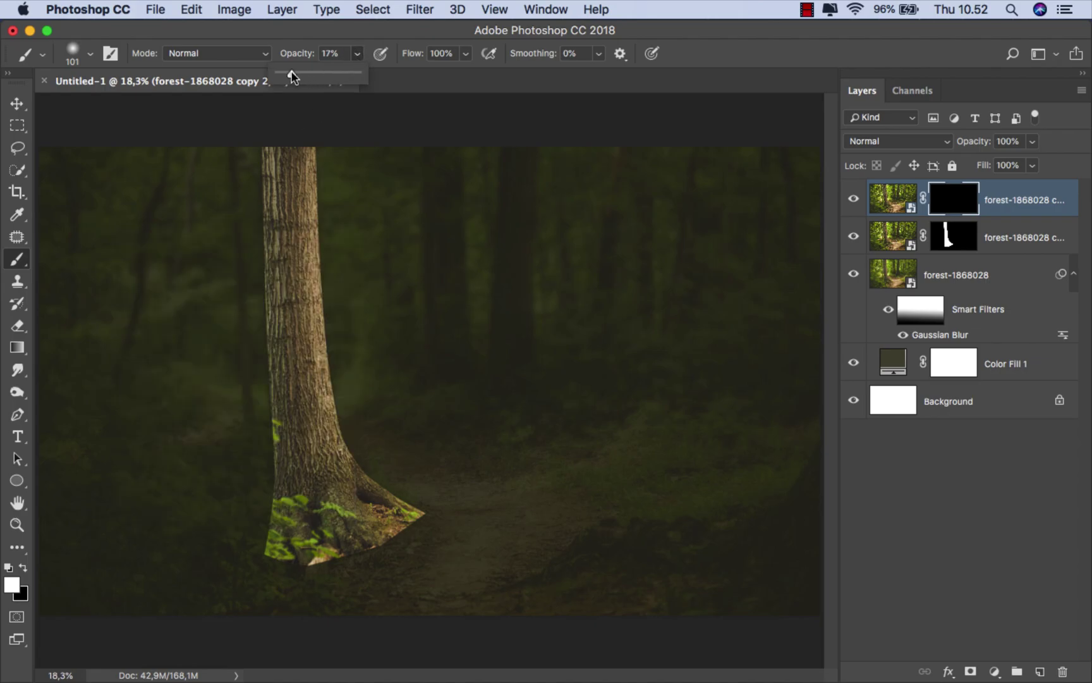
drag(287, 73, 286, 74)
ctrl+alt+click(345, 484)
Paint white on the top mask to brighten the path, tree base and left foliage
scroll(392, 490, up, 1)
mouse_move(383, 481)
mouse_down()
mouse_move(392, 491)
mouse_move(379, 520)
mouse_up()
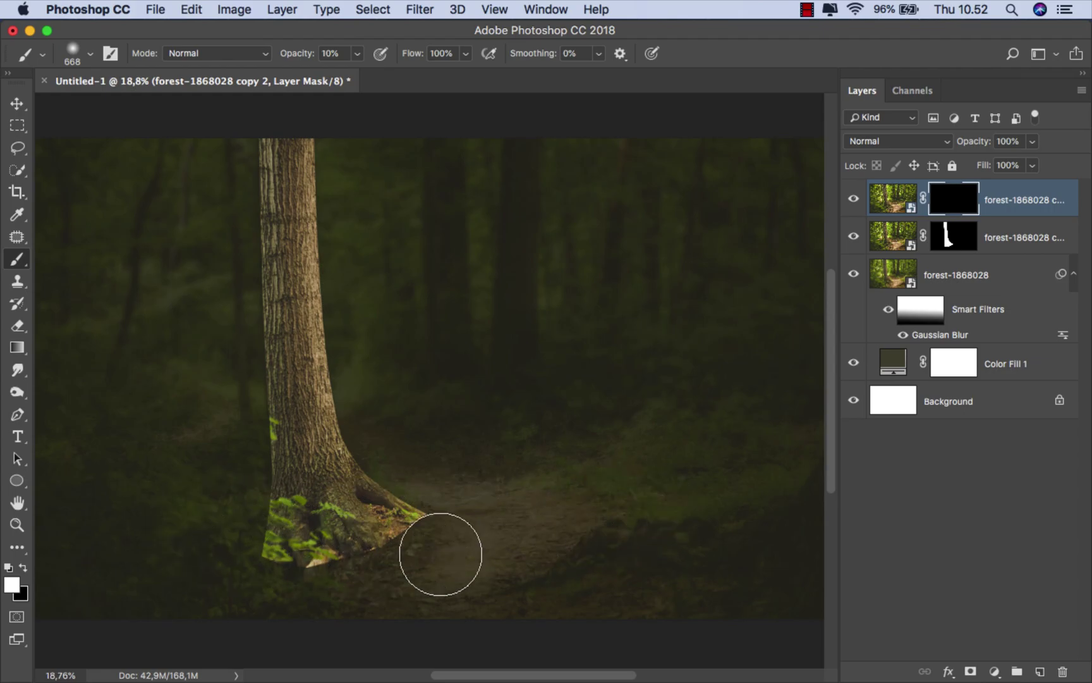
drag(635, 519, 427, 520)
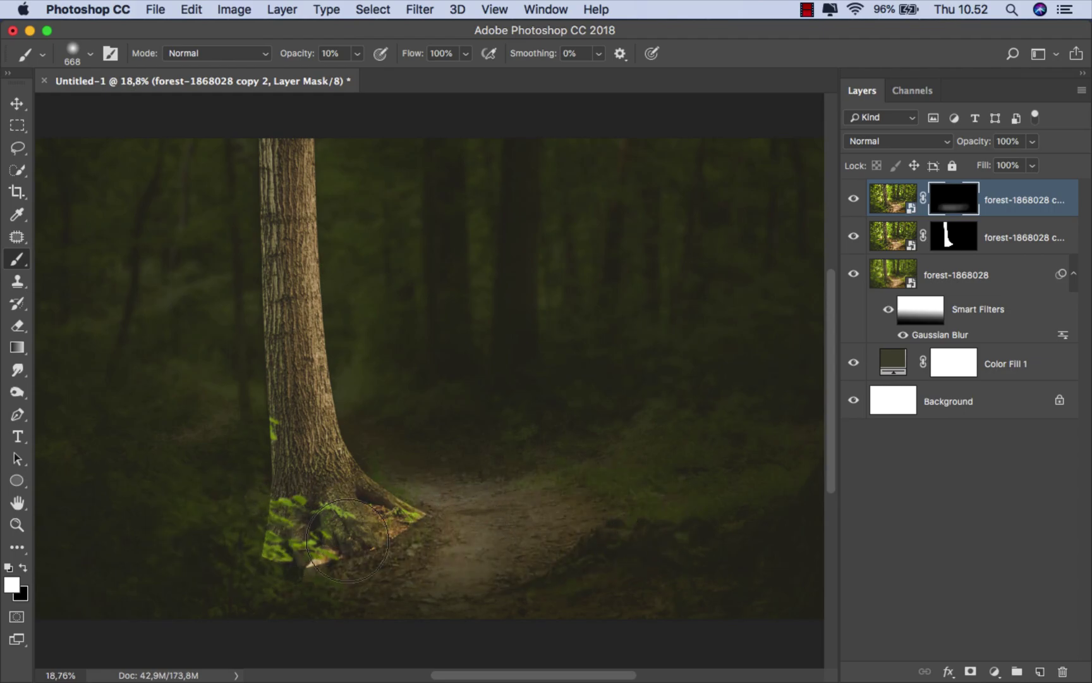
mouse_move(288, 529)
mouse_down()
mouse_move(404, 517)
mouse_move(154, 531)
mouse_move(215, 525)
mouse_up()
scroll(185, 524, down, 1)
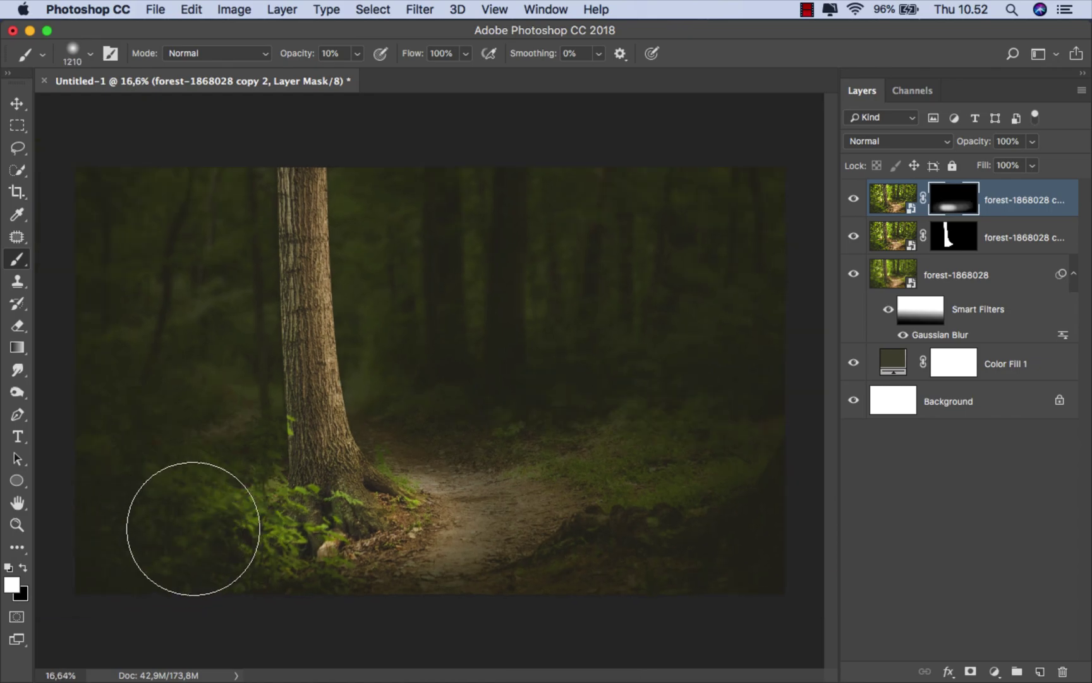
mouse_move(289, 478)
mouse_down()
mouse_move(264, 522)
mouse_move(466, 490)
mouse_move(619, 517)
mouse_move(701, 477)
mouse_move(641, 531)
mouse_move(537, 500)
mouse_move(324, 475)
mouse_move(297, 497)
mouse_up()
Lighten the left foliage and path further, then switch the brush colour to black
scroll(296, 497, up, 1)
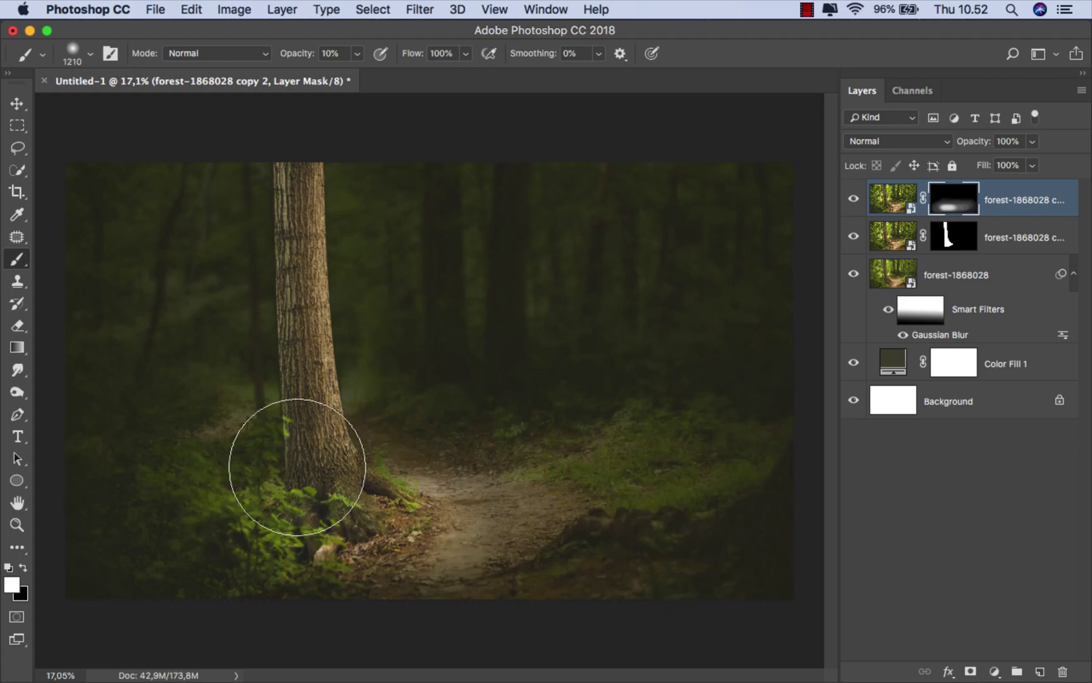
mouse_move(208, 479)
mouse_down()
mouse_move(134, 541)
mouse_move(237, 517)
mouse_move(487, 511)
mouse_move(427, 480)
mouse_move(492, 524)
mouse_move(669, 522)
mouse_move(638, 509)
mouse_up()
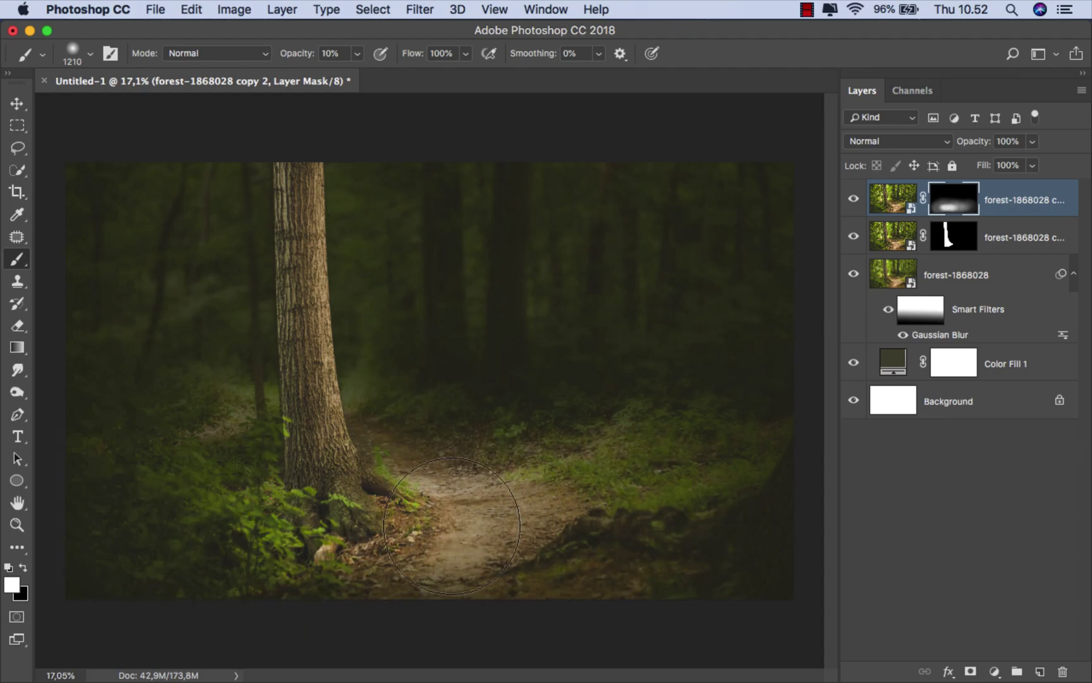
drag(355, 500, 427, 471)
scroll(505, 484, down, 1)
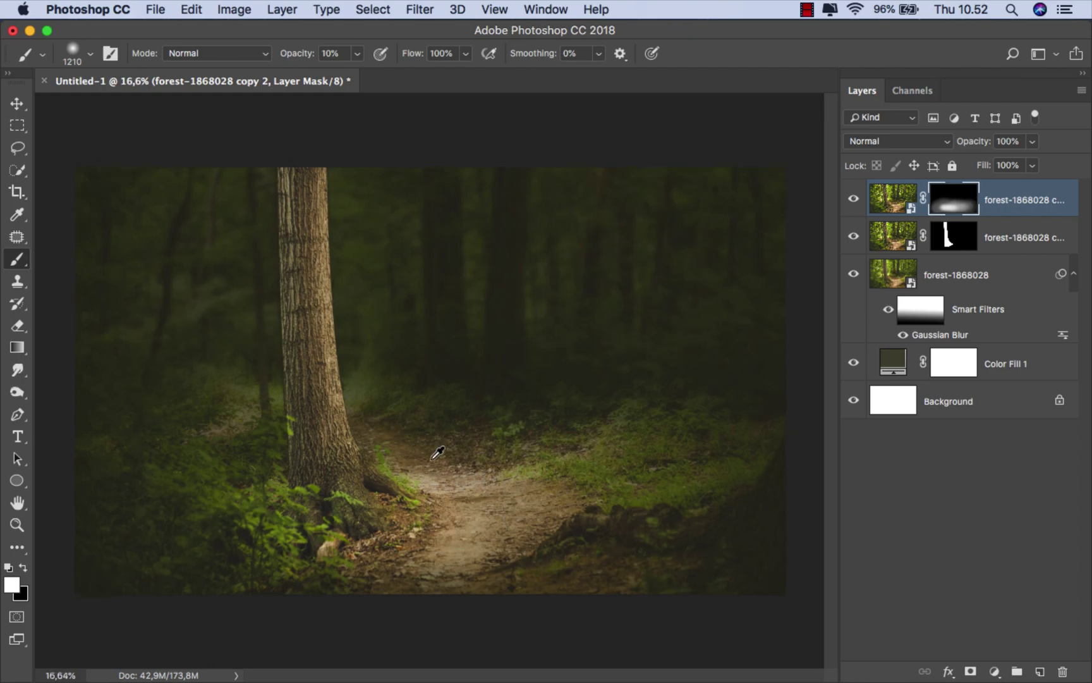
scroll(431, 459, down, 1)
scroll(420, 497, up, 1)
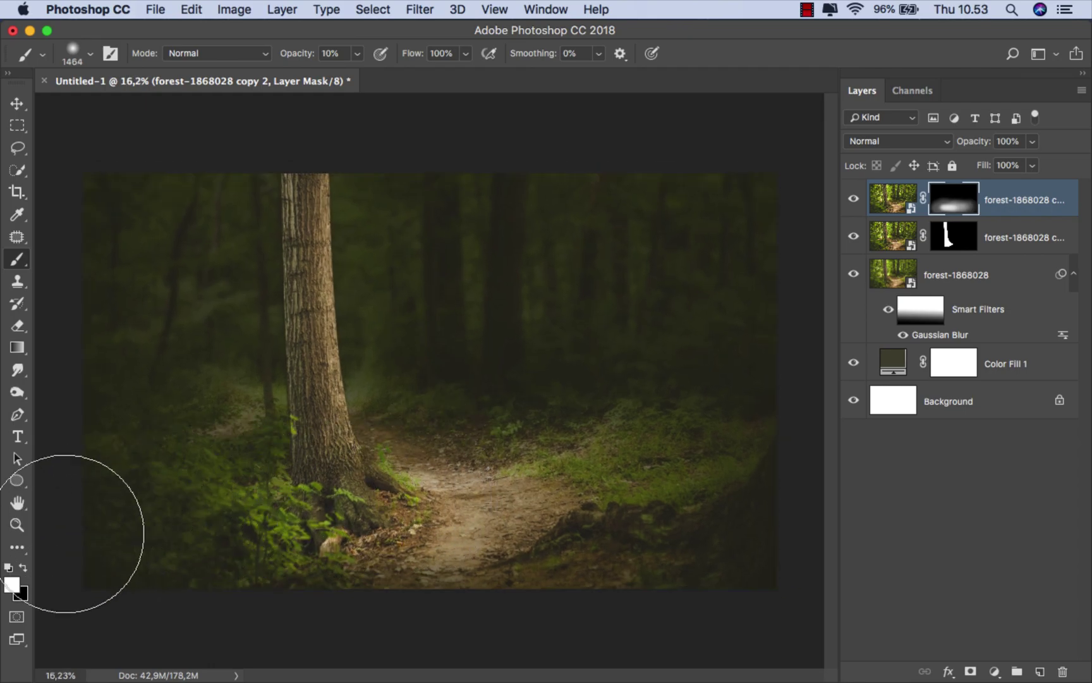
click(24, 569)
scroll(227, 379, up, 1)
scroll(214, 373, up, 1)
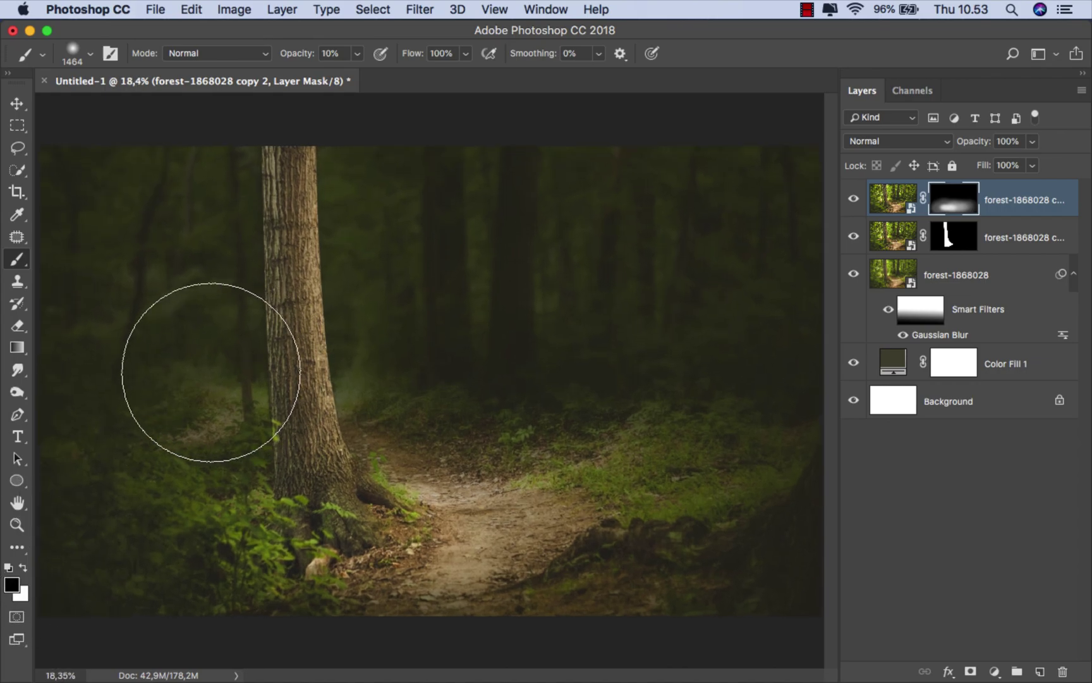
Paint the top forest copy's mask with a soft 10% brush to darken the right-hand undergrowth
key(bracketleft)
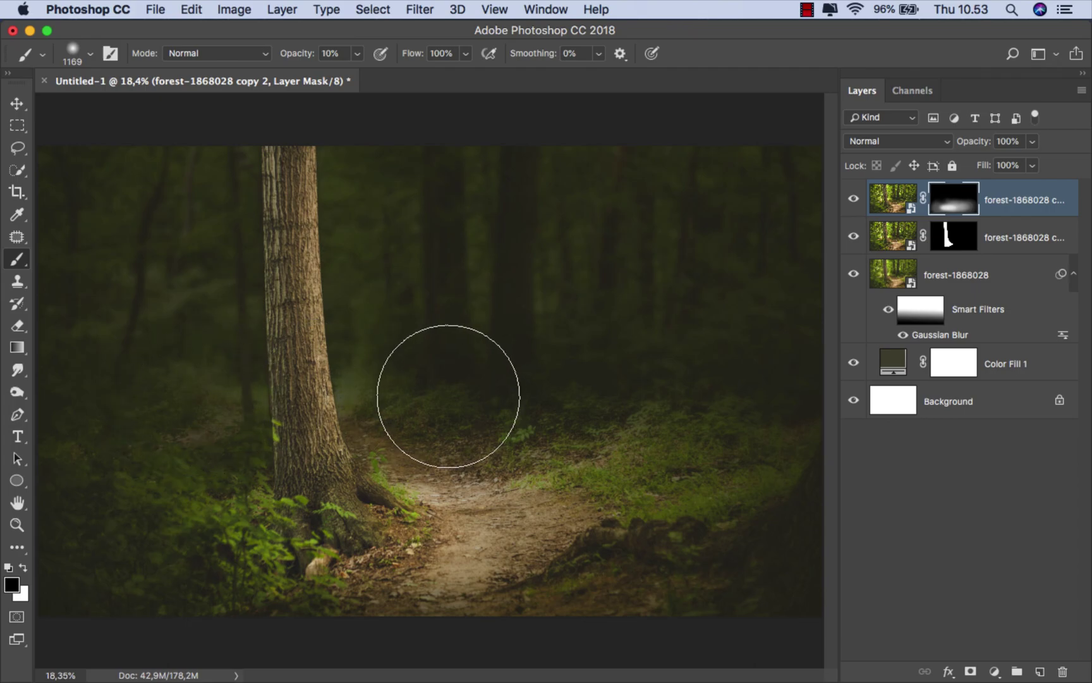
ctrl+alt+click(412, 399)
drag(412, 400, 400, 399)
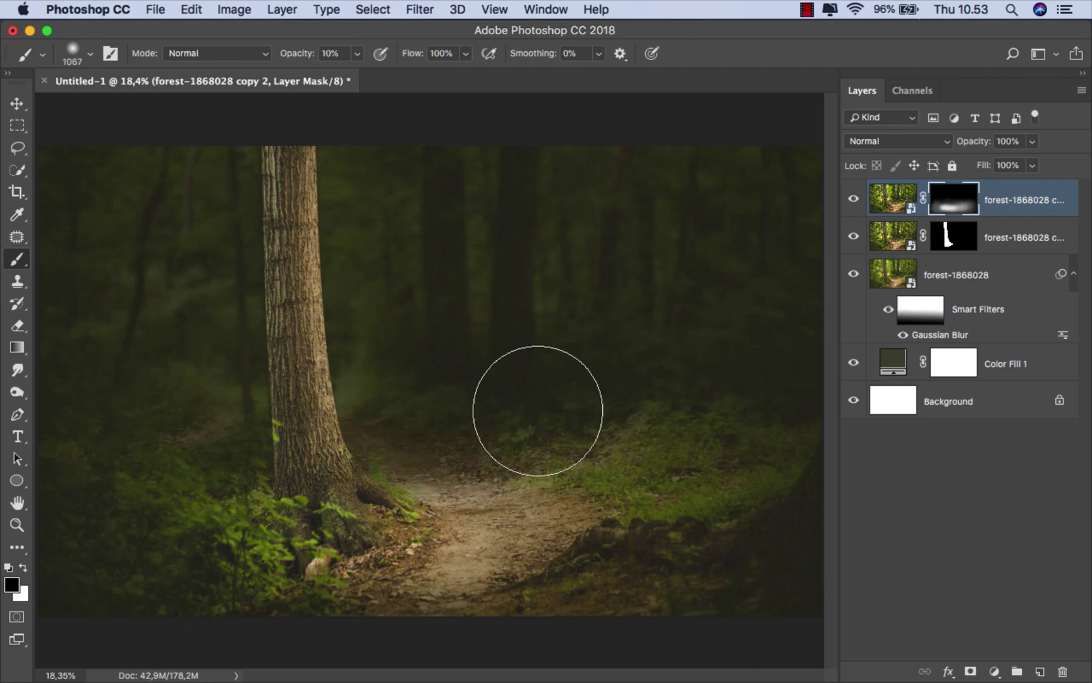
scroll(648, 392, down, 1)
drag(648, 393, 670, 393)
scroll(602, 390, up, 1)
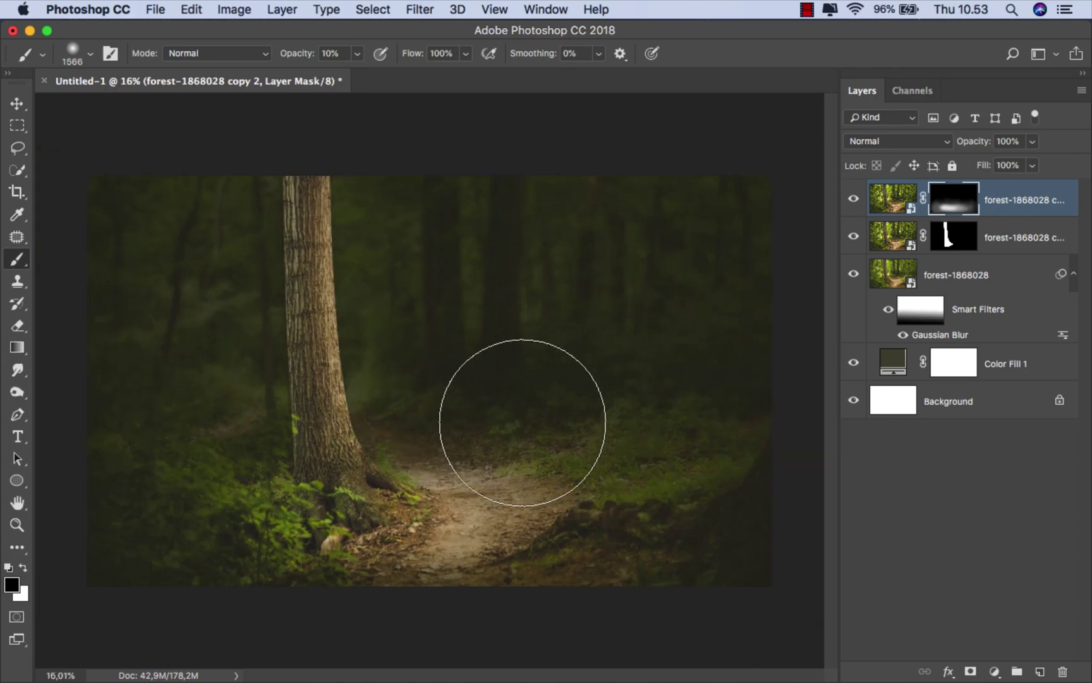
mouse_move(695, 427)
mouse_down()
mouse_move(579, 471)
mouse_move(537, 434)
mouse_up()
scroll(560, 415, up, 2)
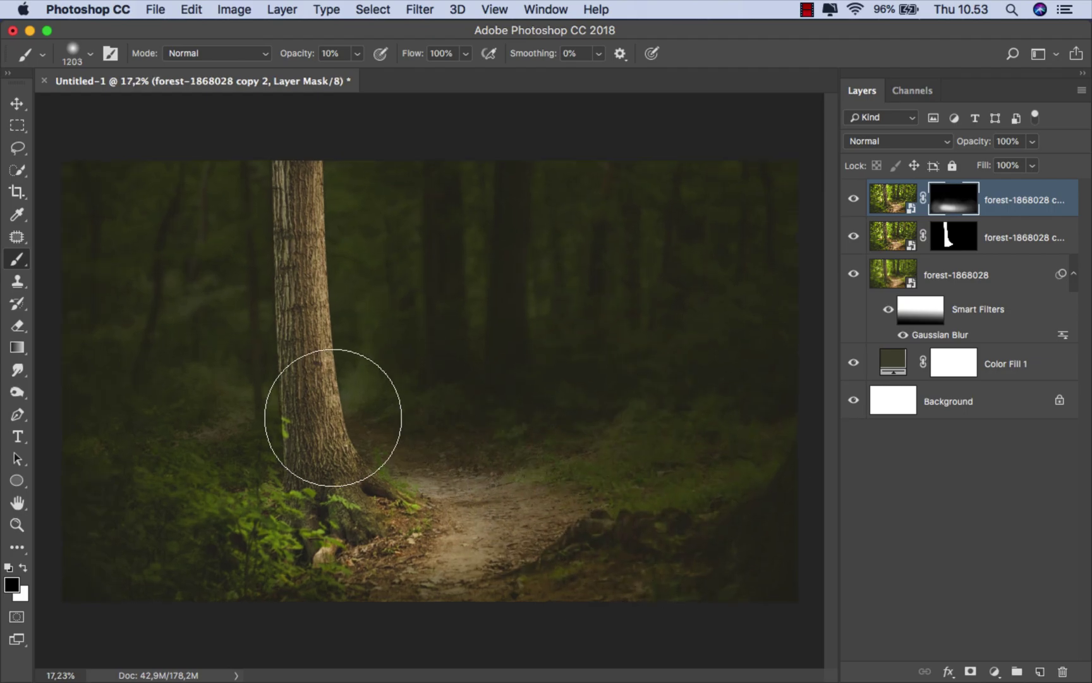
key(bracketright)
key(bracketright)
key(bracketright)
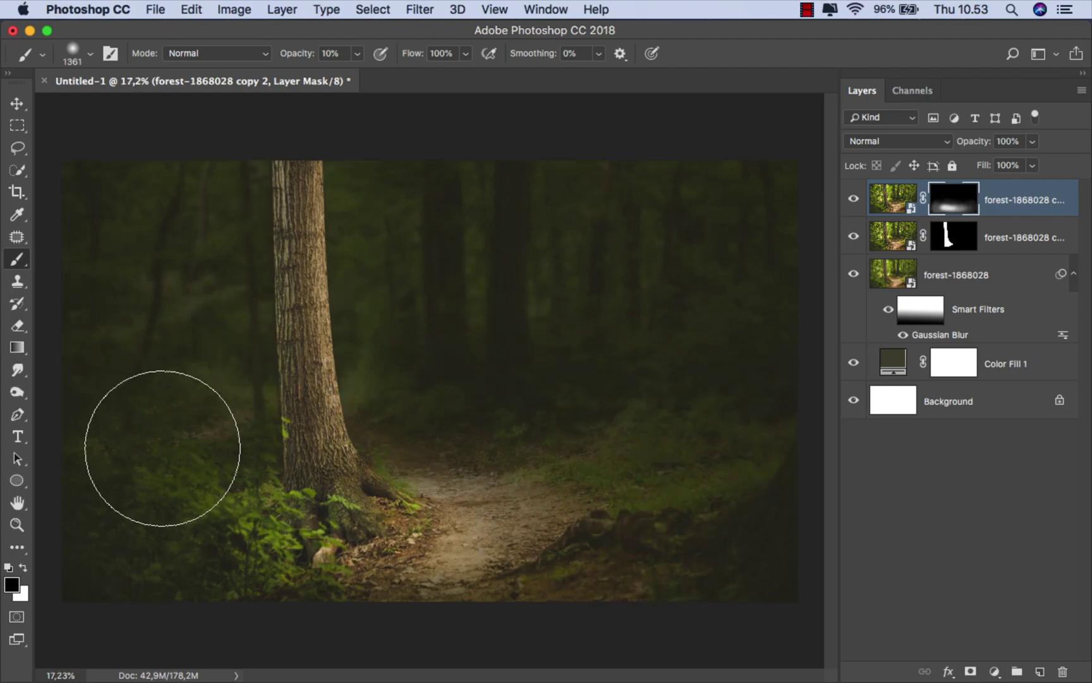
drag(134, 551, 148, 551)
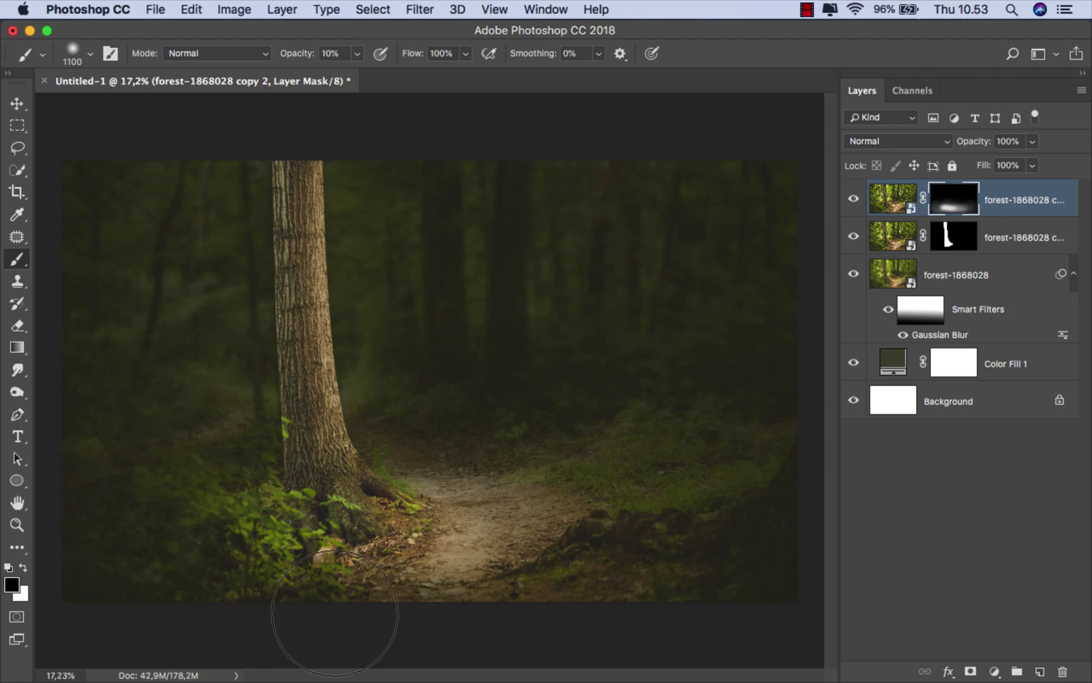
scroll(266, 563, up, 1)
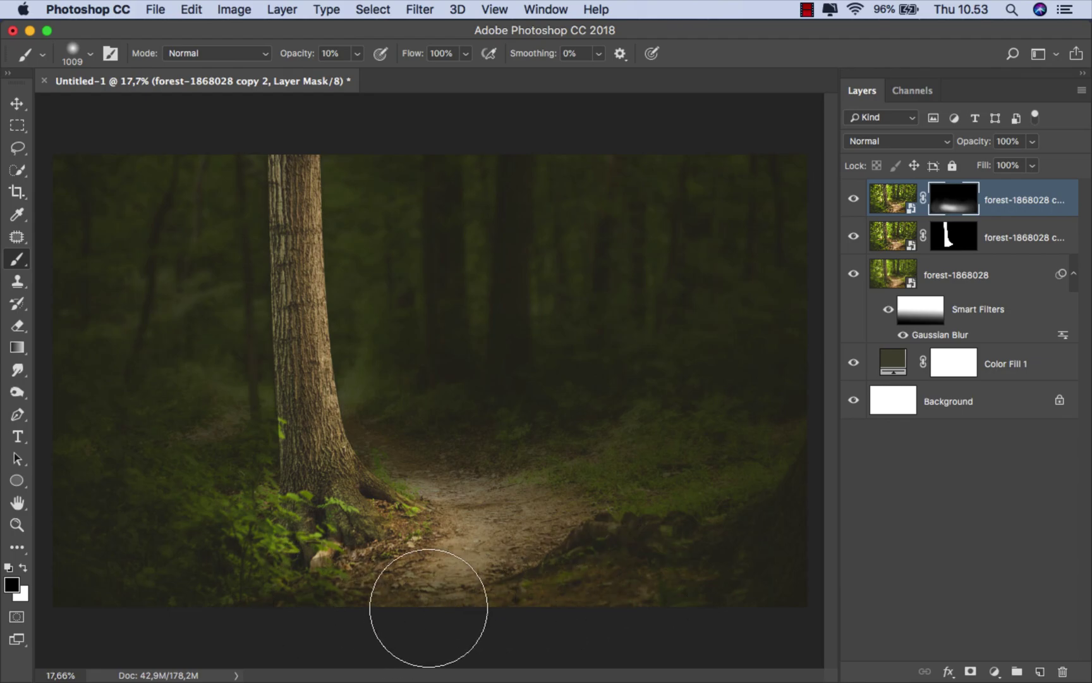
drag(638, 582, 625, 583)
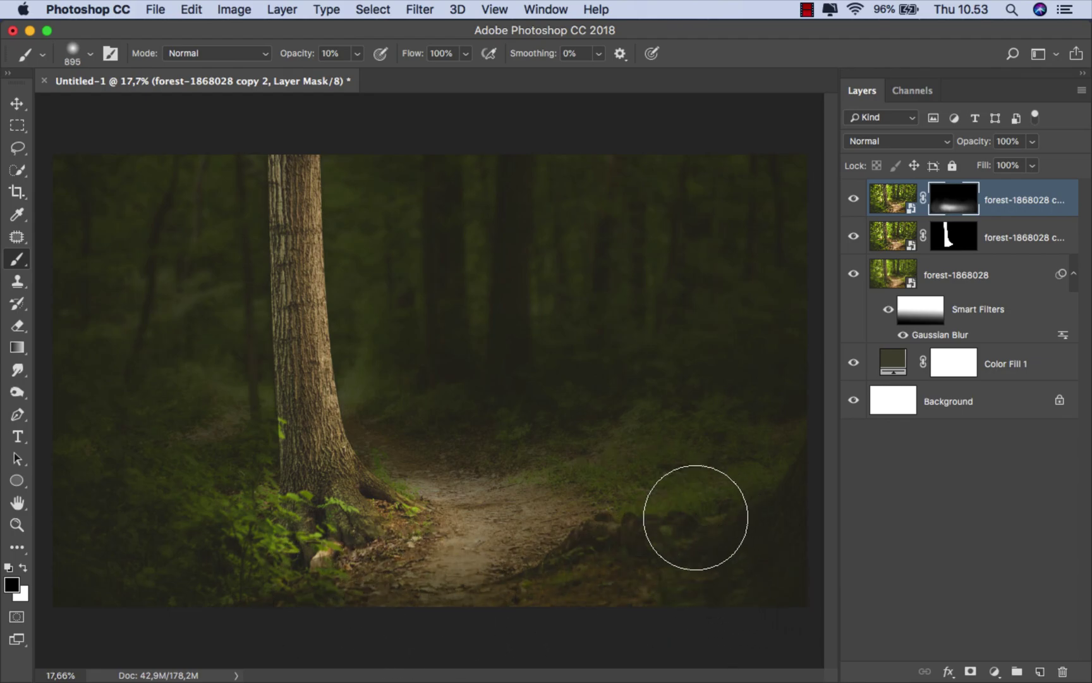
drag(519, 407, 526, 405)
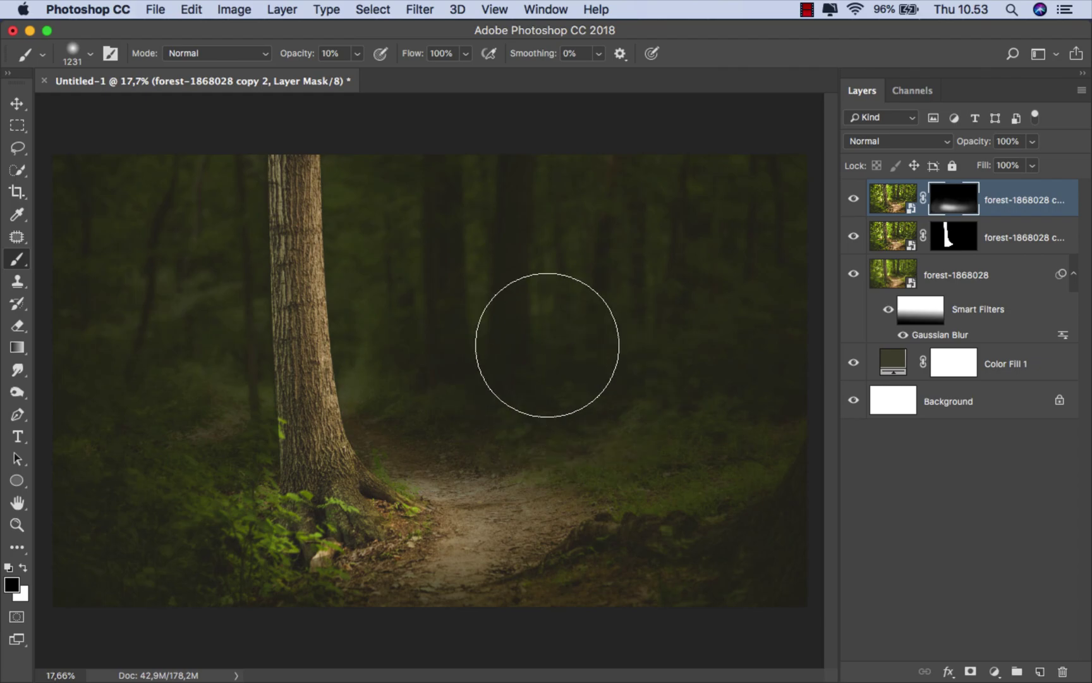
Paint white on the mask to brighten the ferns and roots beside the tree, then target the layer pixels
click(23, 568)
scroll(188, 494, up, 4)
key(bracketleft)
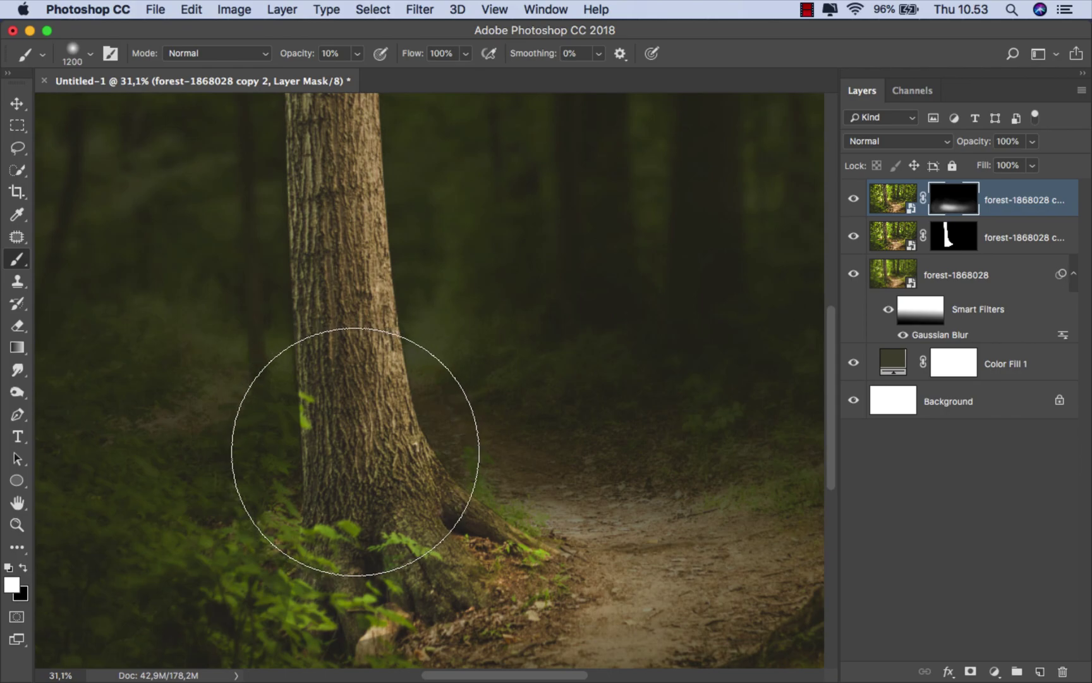
key(bracketleft)
key(bracketleft)
key(bracketleft)
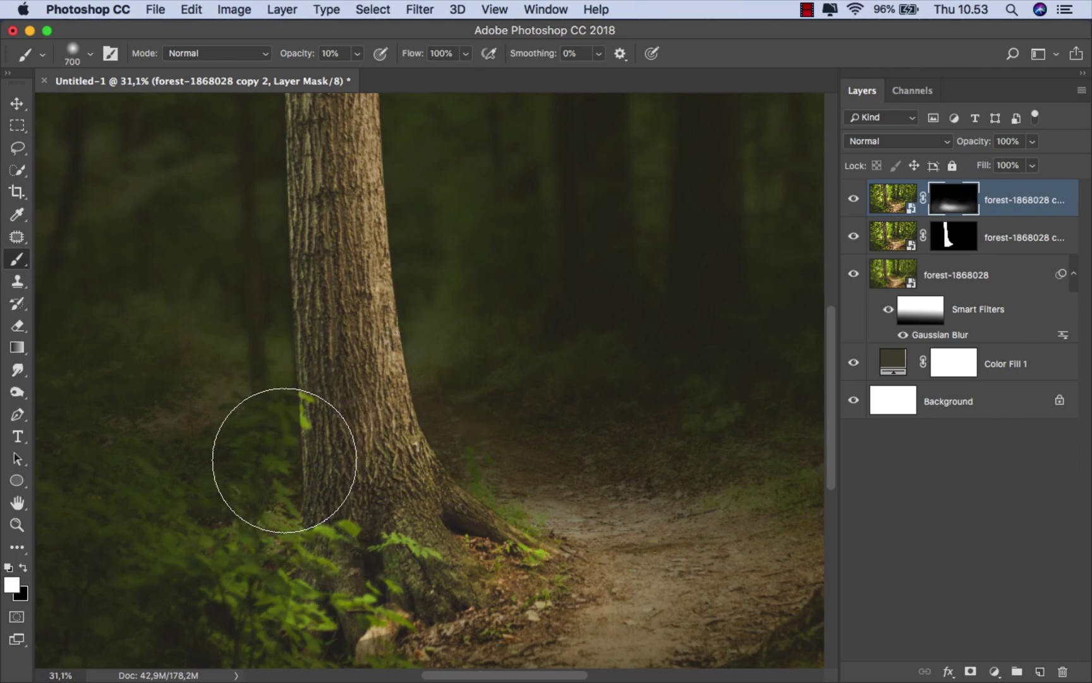
key(bracketleft)
key(bracketleft)
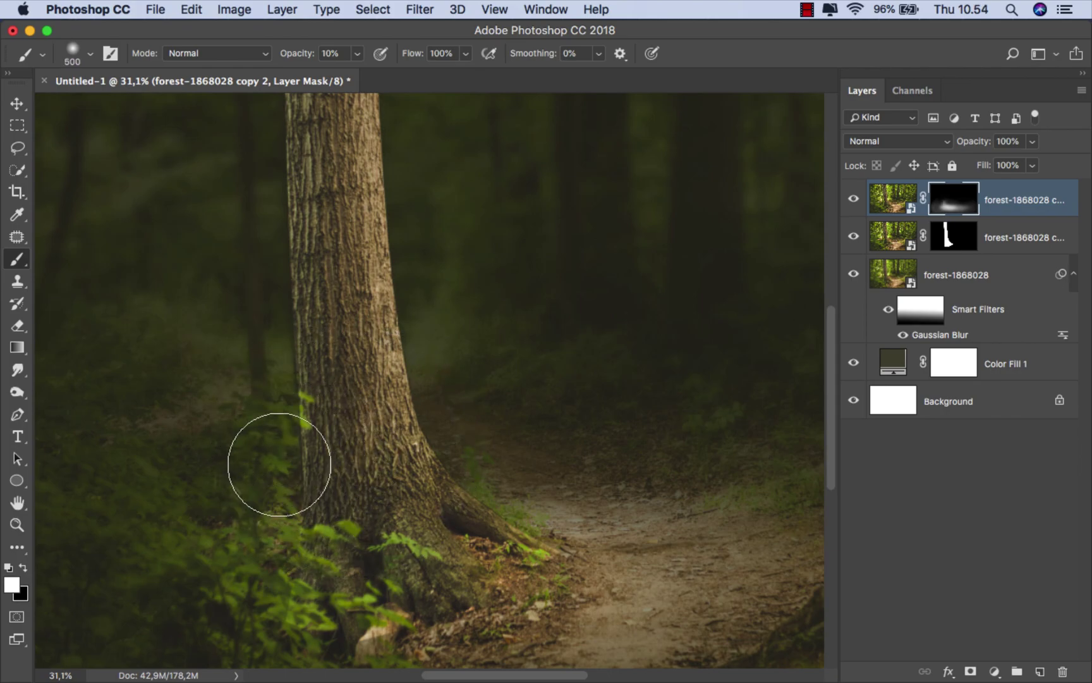
drag(312, 427, 297, 438)
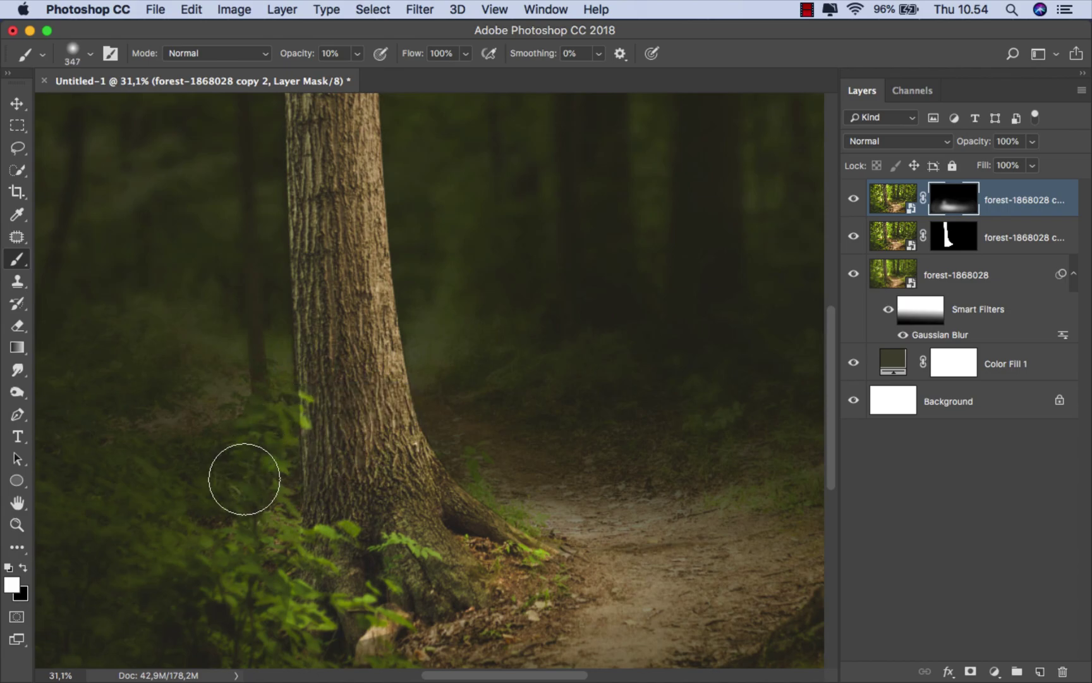
drag(224, 504, 251, 456)
scroll(281, 443, down, 3)
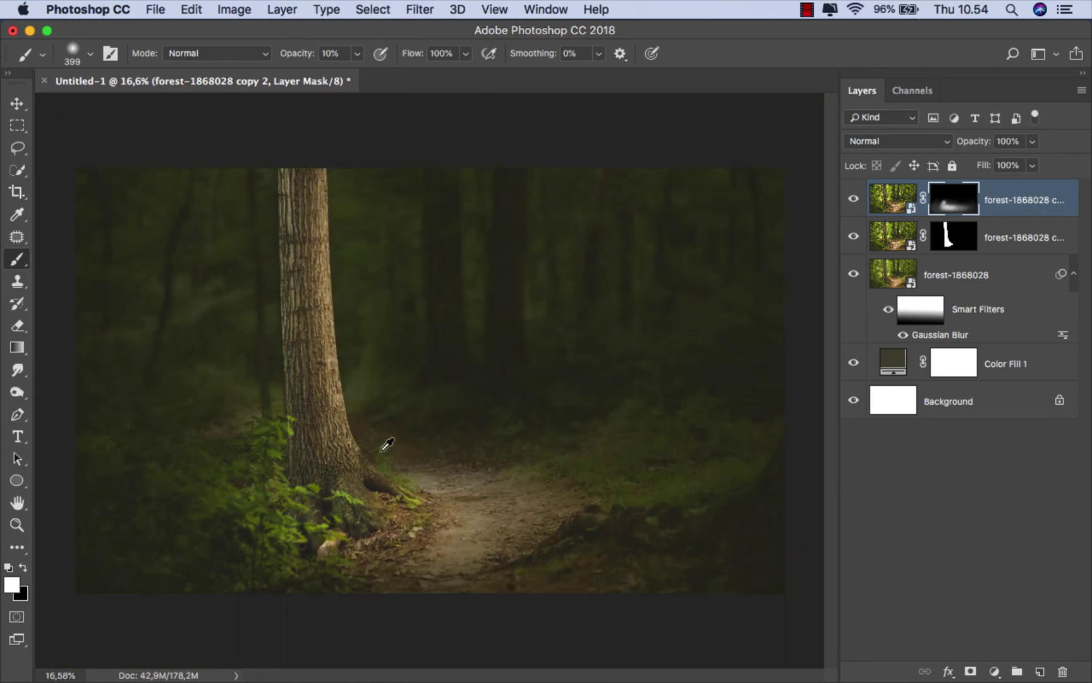
scroll(380, 446, up, 1)
scroll(265, 441, up, 1)
scroll(285, 442, down, 1)
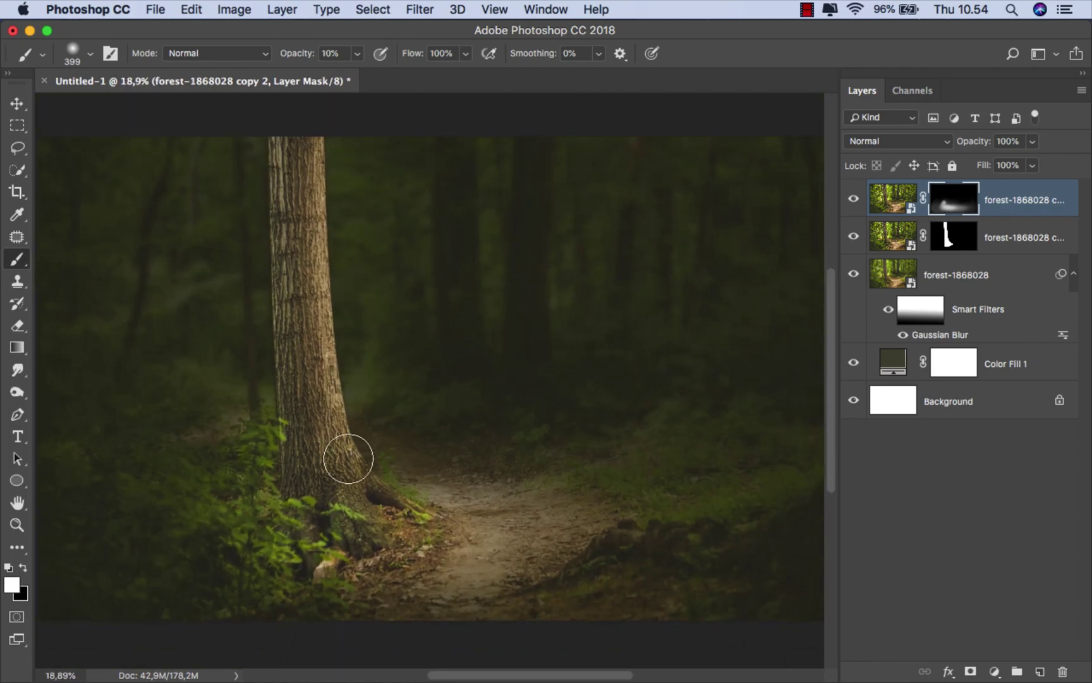
scroll(349, 463, down, 1)
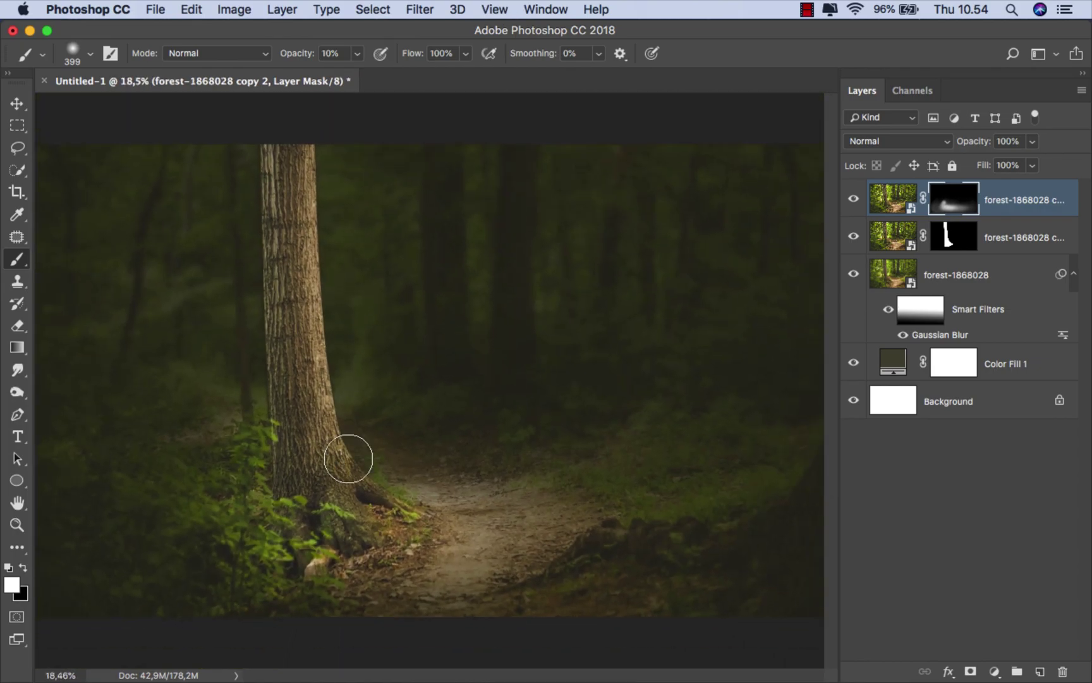
scroll(353, 452, down, 1)
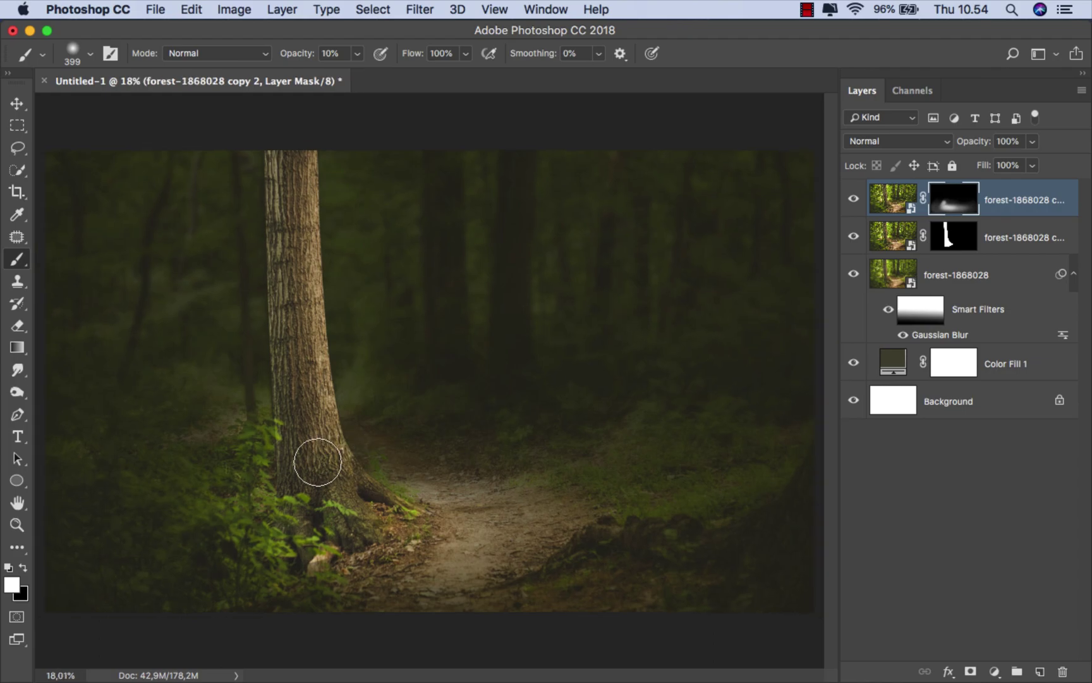
scroll(317, 463, up, 1)
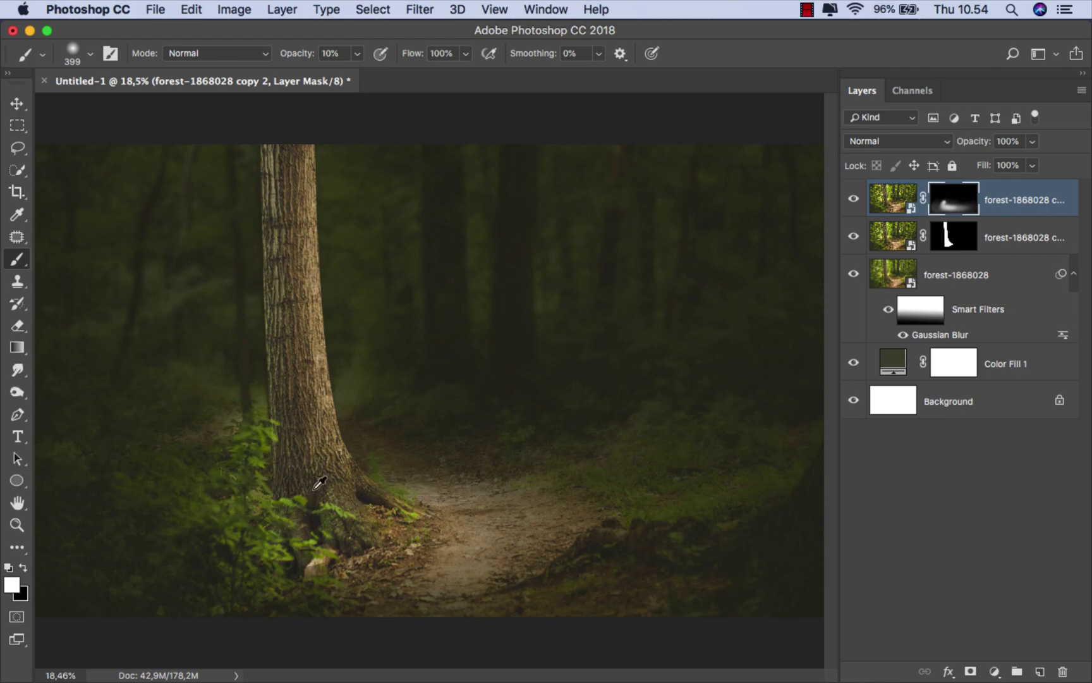
drag(319, 483, 345, 483)
scroll(261, 466, down, 1)
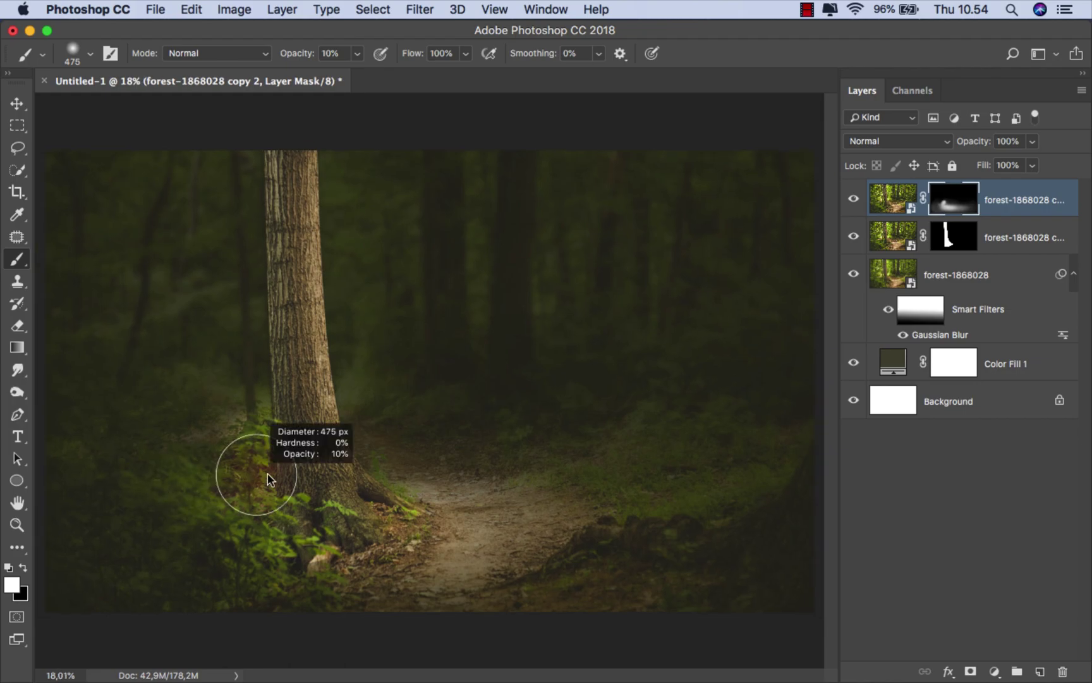
drag(256, 463, 310, 463)
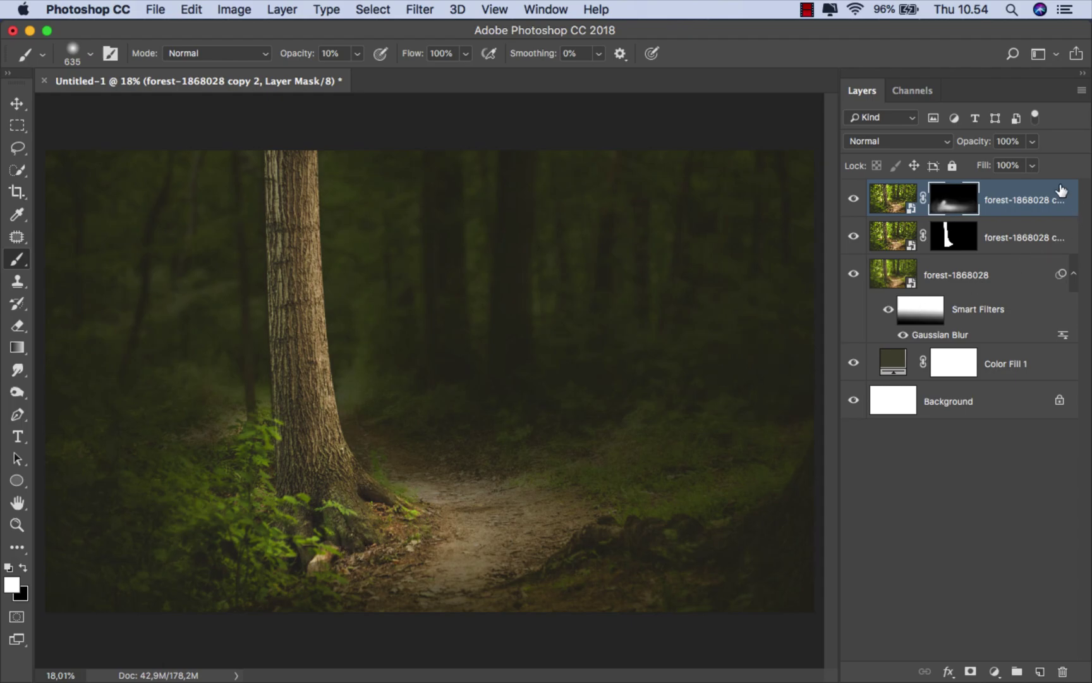
key(super+2)
key(x)
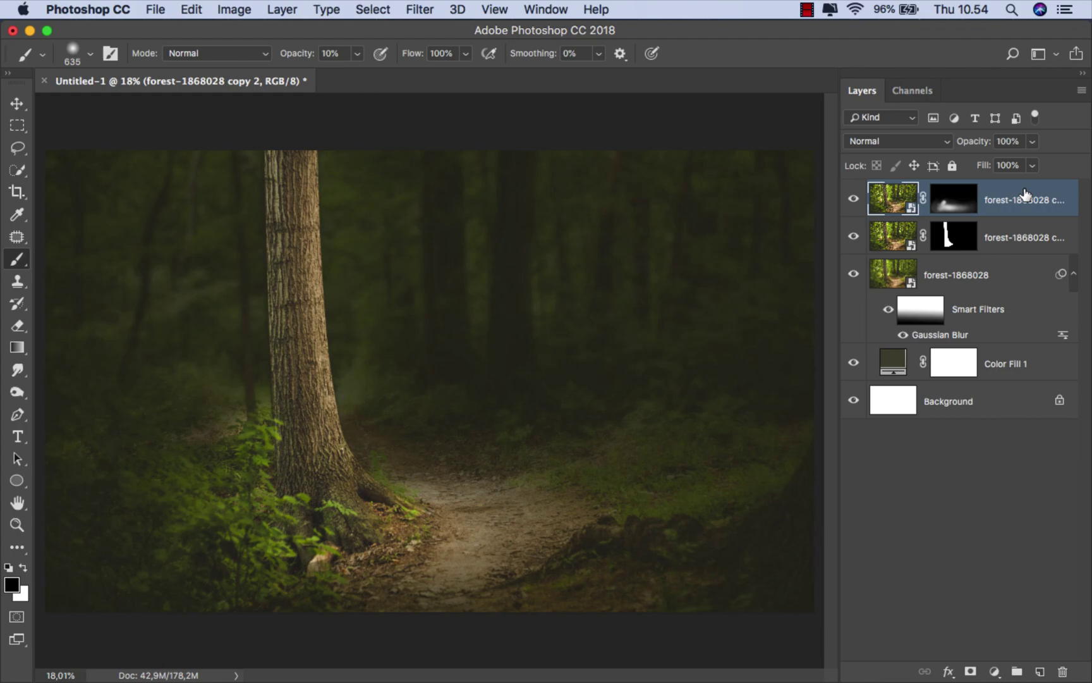
Select the second forest copy's mask and set a soft black brush of about 413 pixels
click(854, 199)
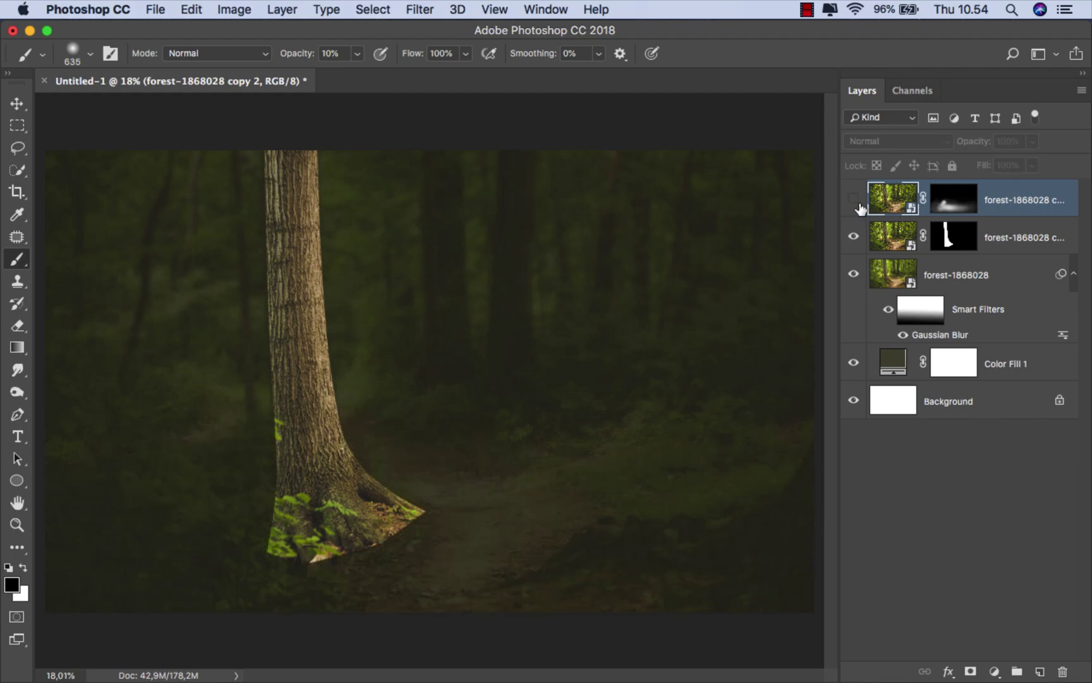
click(854, 199)
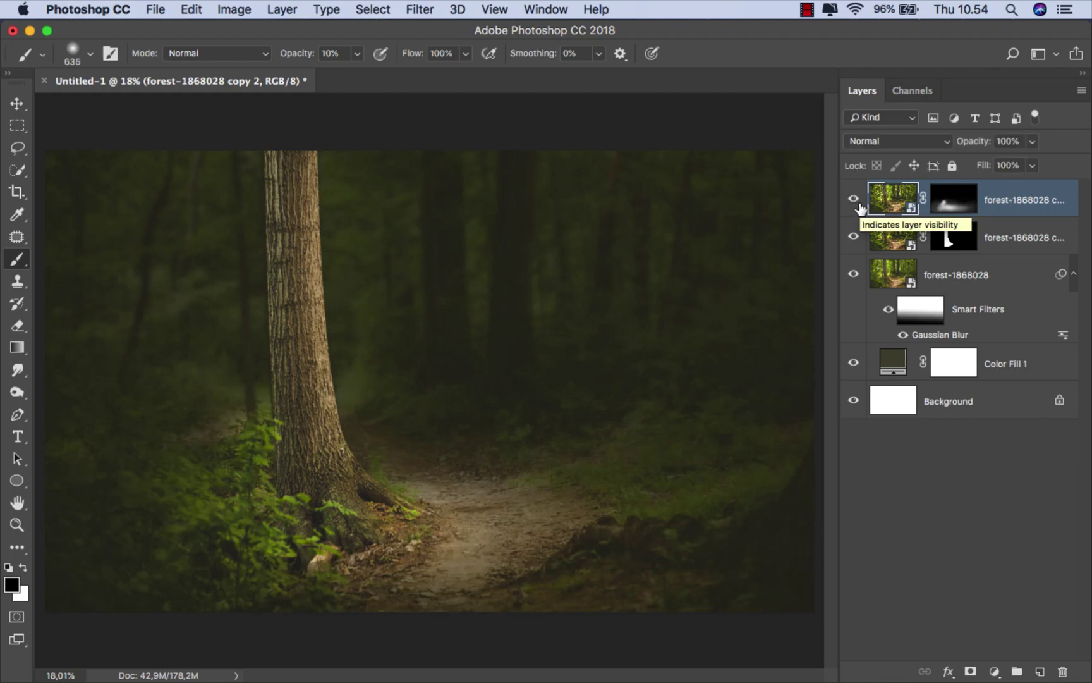
click(960, 237)
key(x)
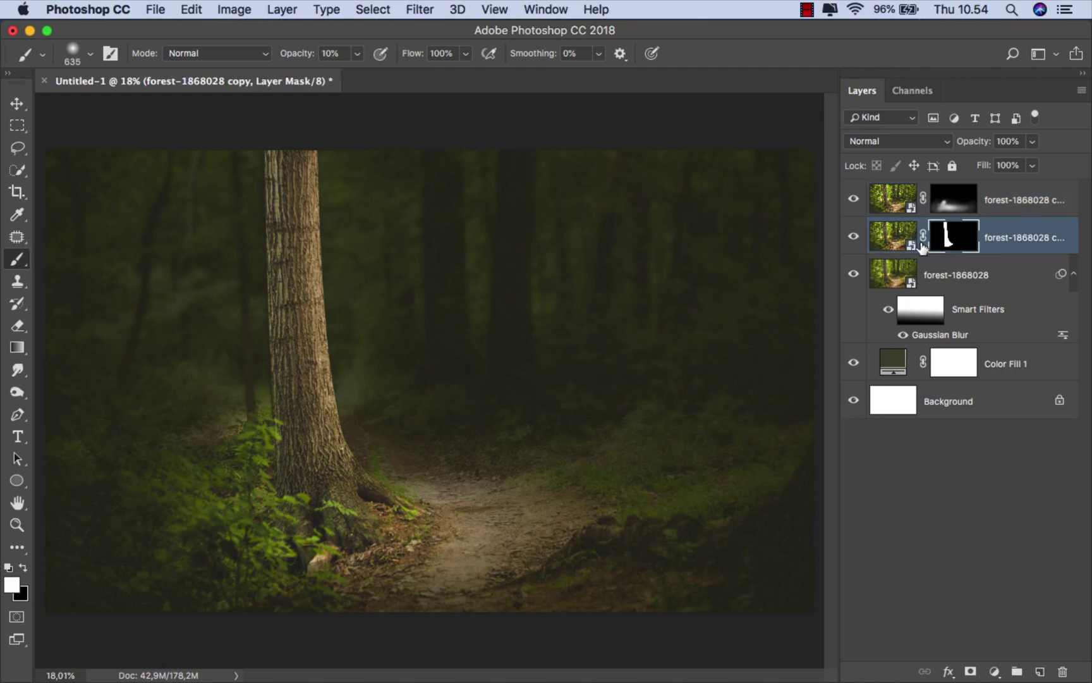
scroll(386, 537, up, 2)
scroll(372, 540, up, 1)
scroll(361, 541, up, 2)
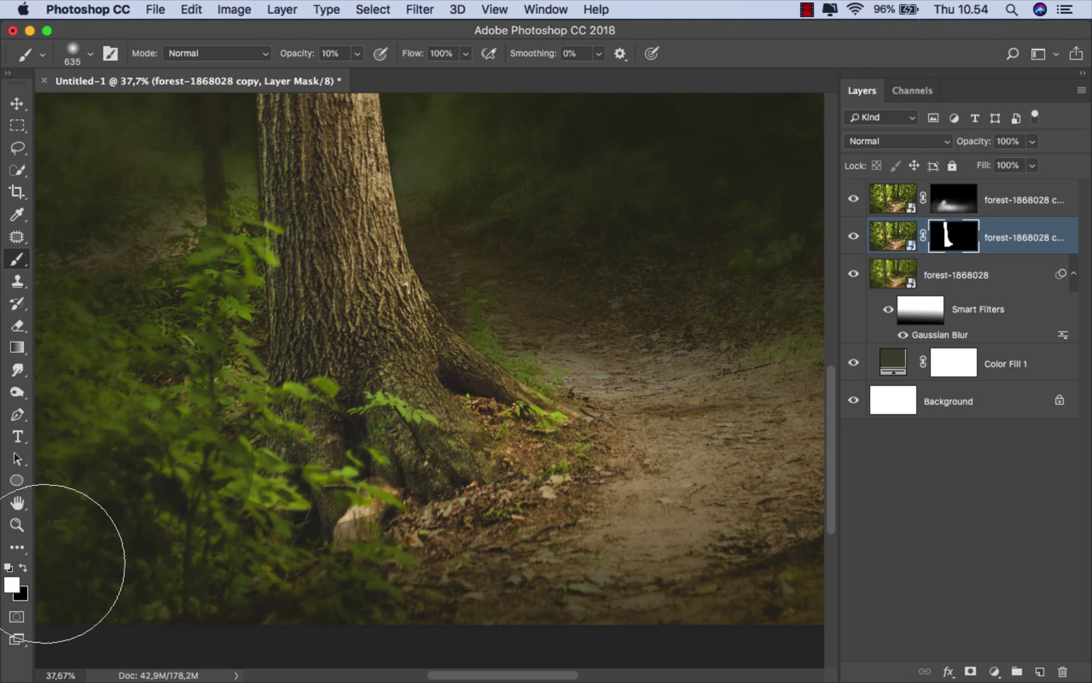
click(22, 568)
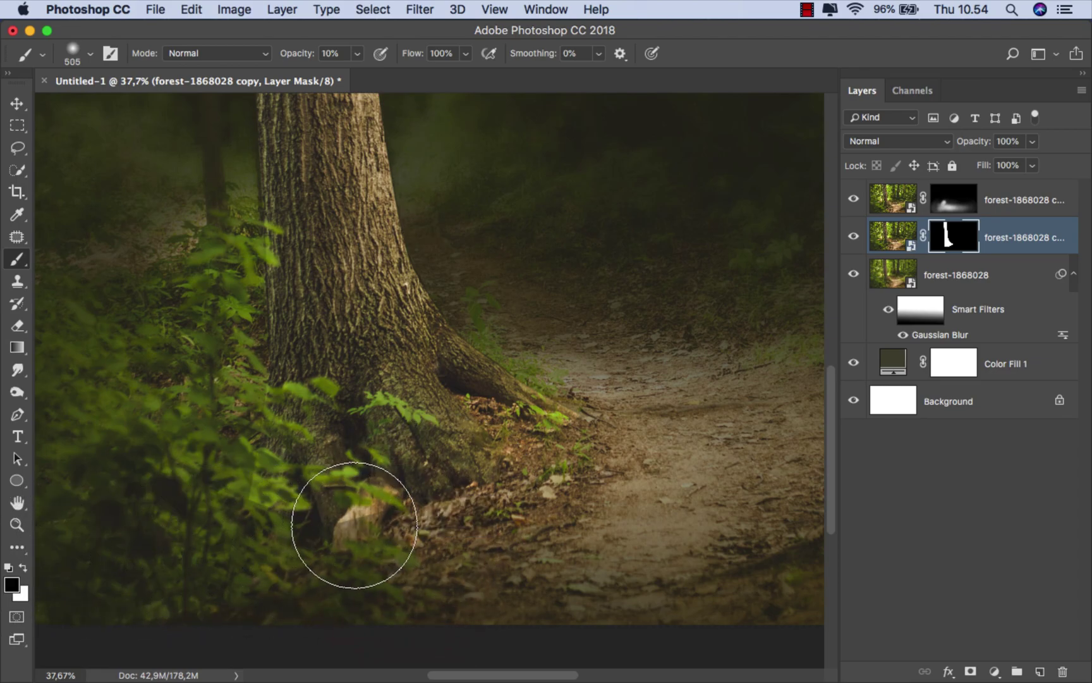
drag(410, 536, 330, 534)
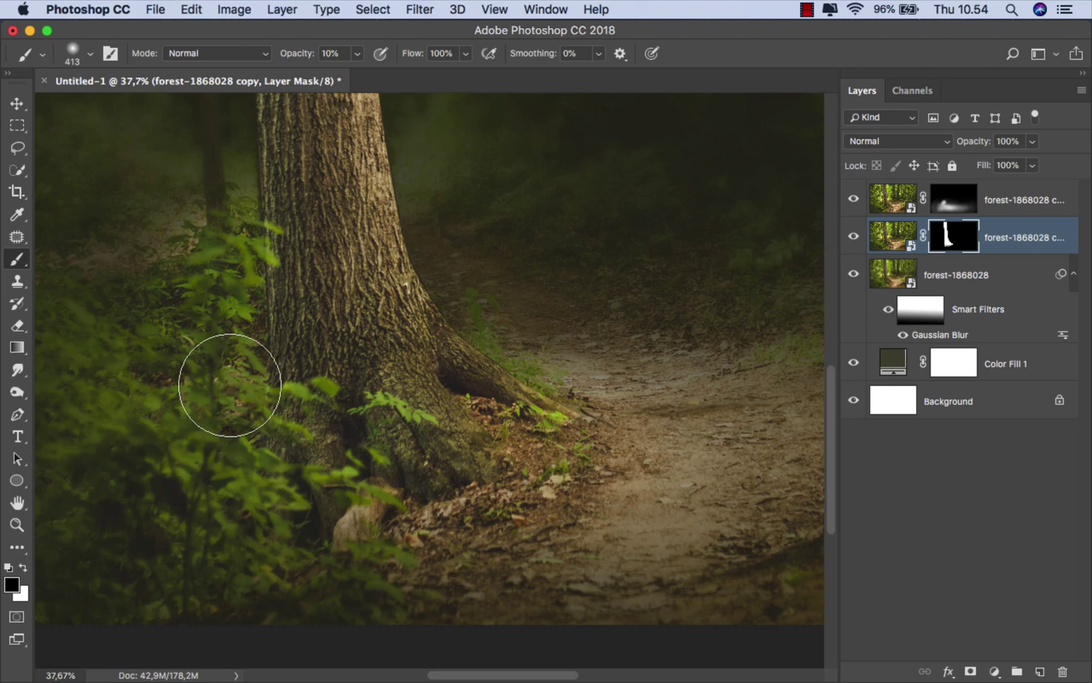
Paint out foliage around the tree roots with the top copy hidden for checking, then fit the image on screen
drag(263, 519, 295, 507)
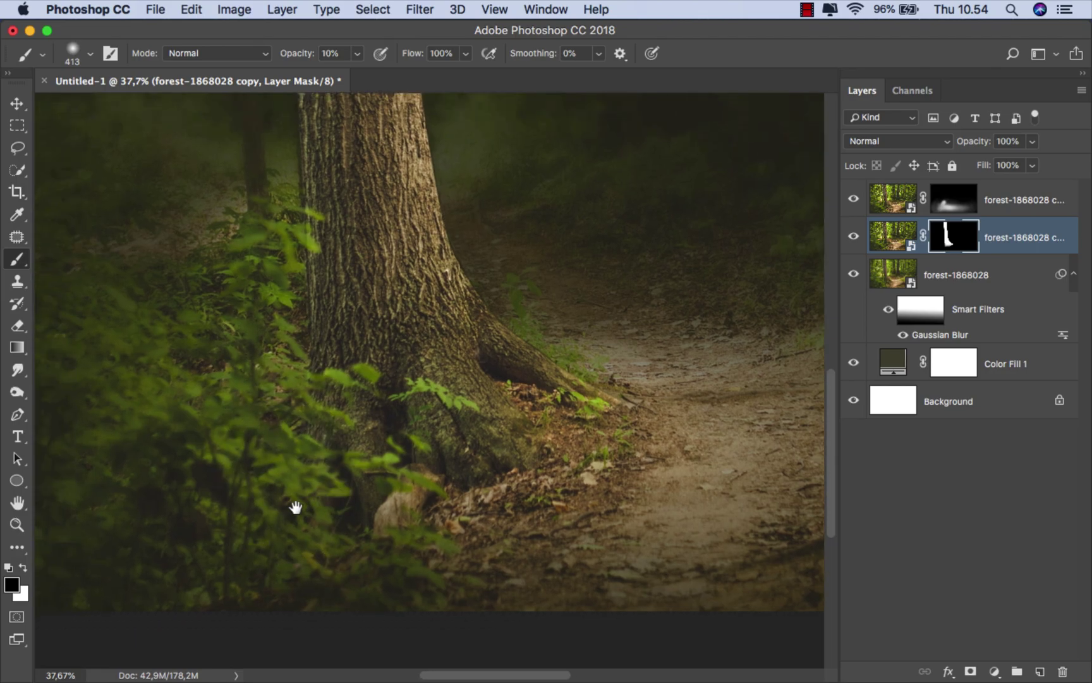
scroll(462, 488, up, 3)
scroll(462, 488, left, 4)
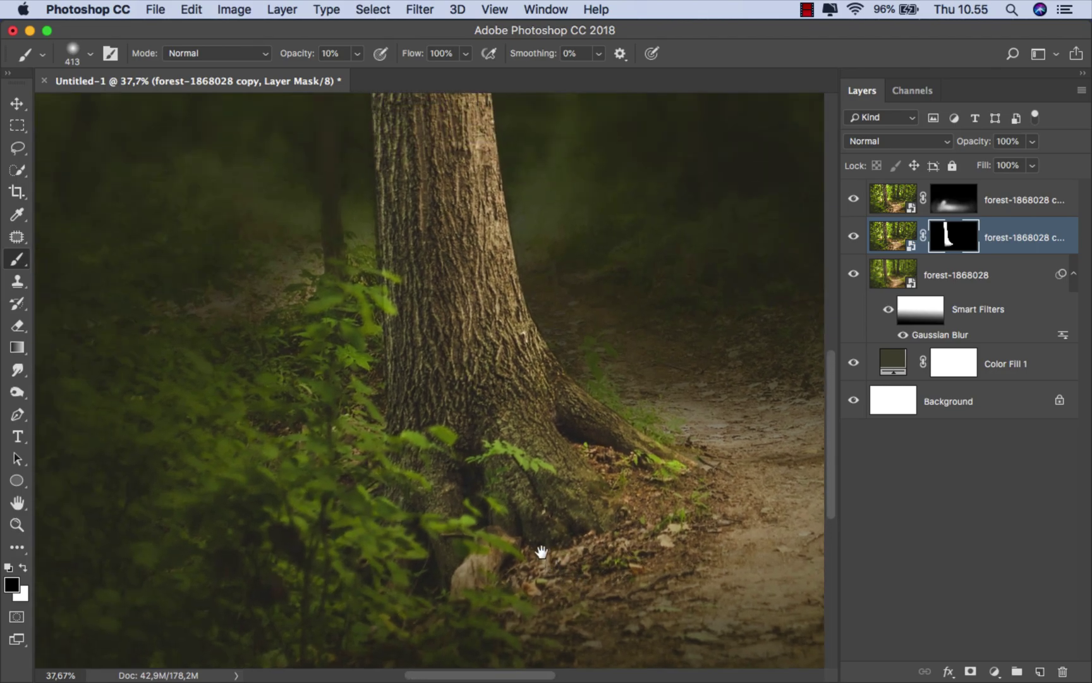
key(bracketleft)
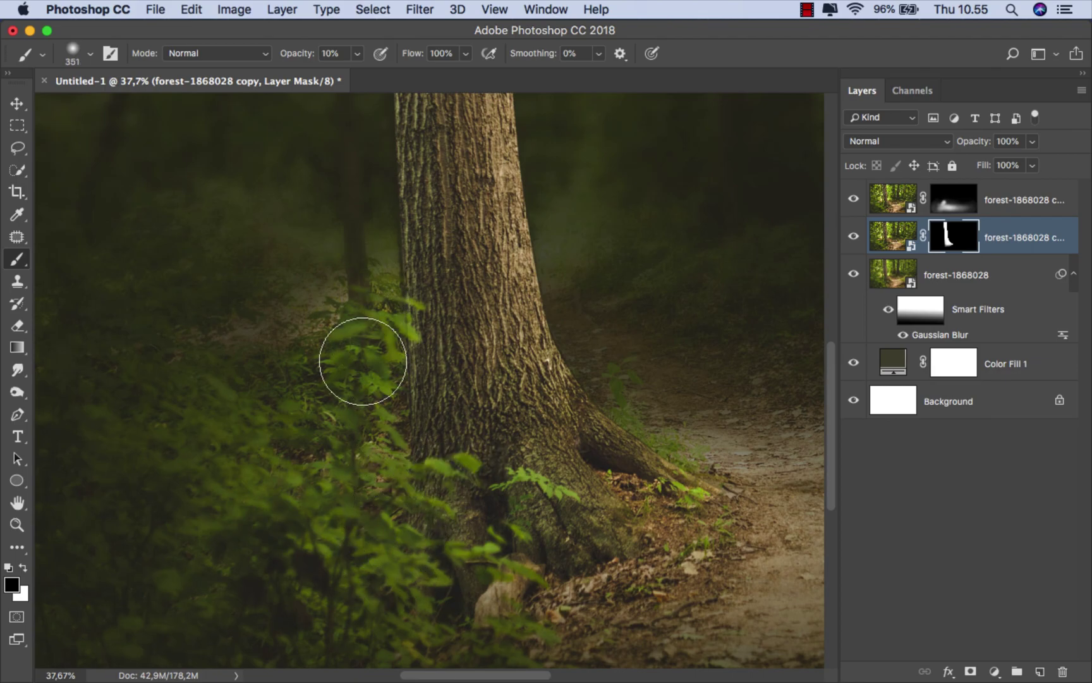
scroll(364, 316, down, 1)
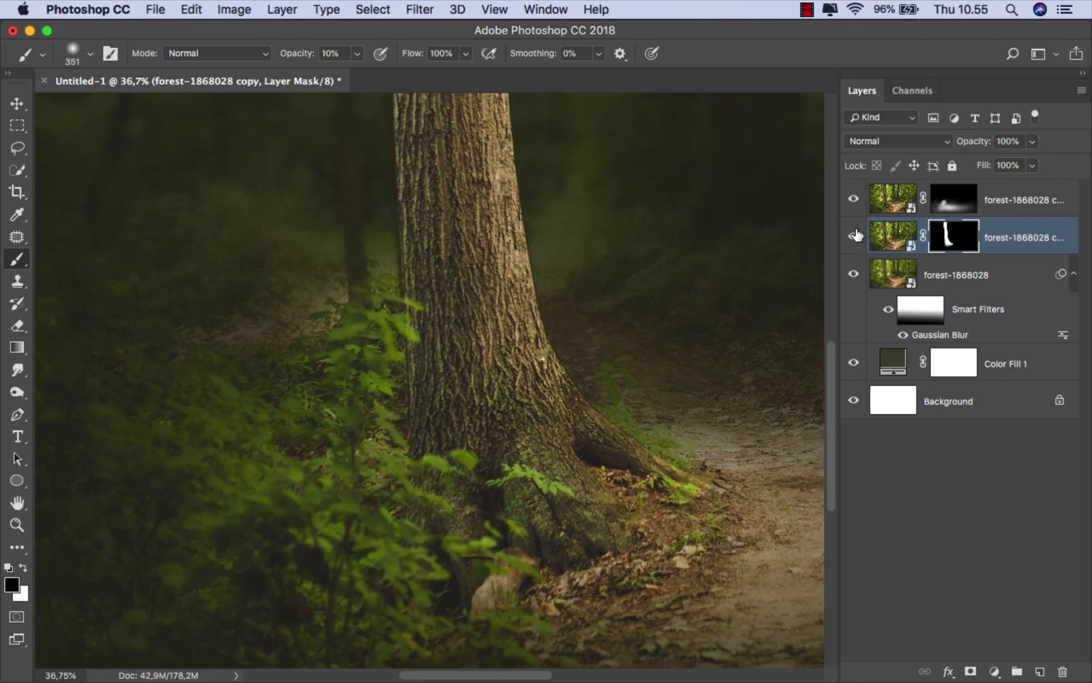
click(854, 199)
key(bracketleft)
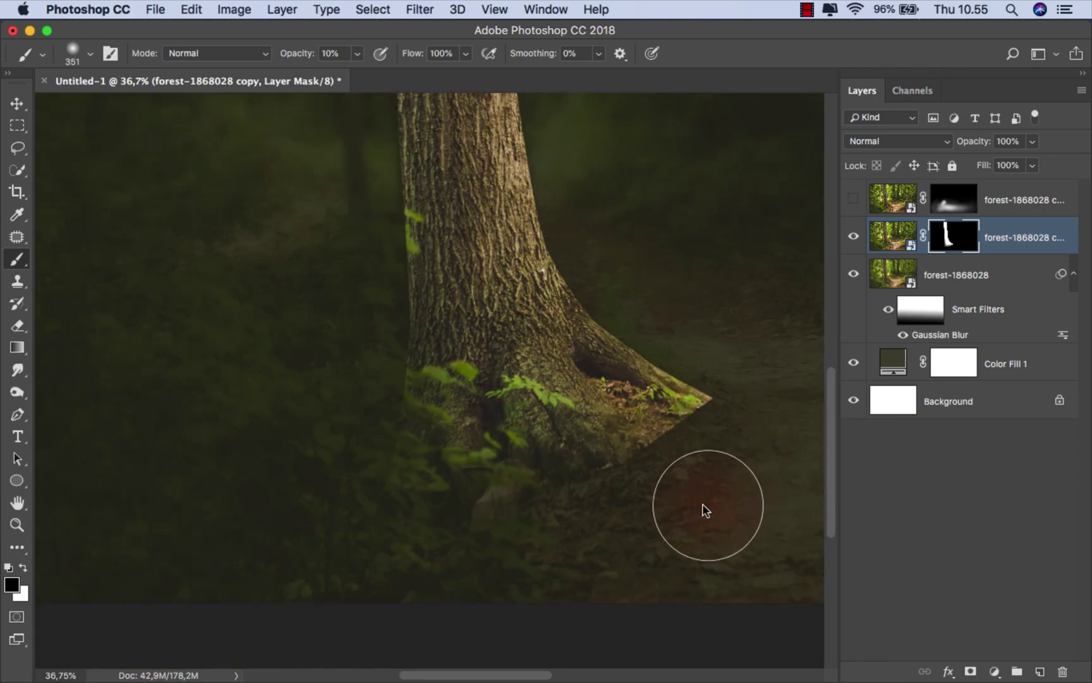
scroll(706, 506, up, 2)
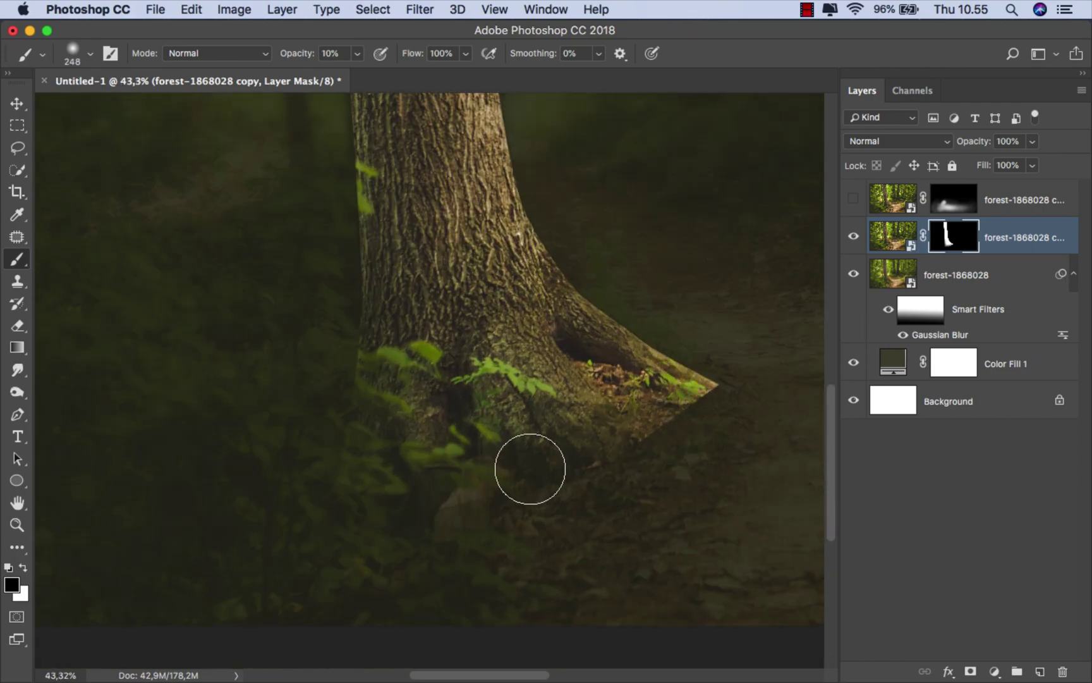
key(bracketright)
key(bracketright)
key(bracketright)
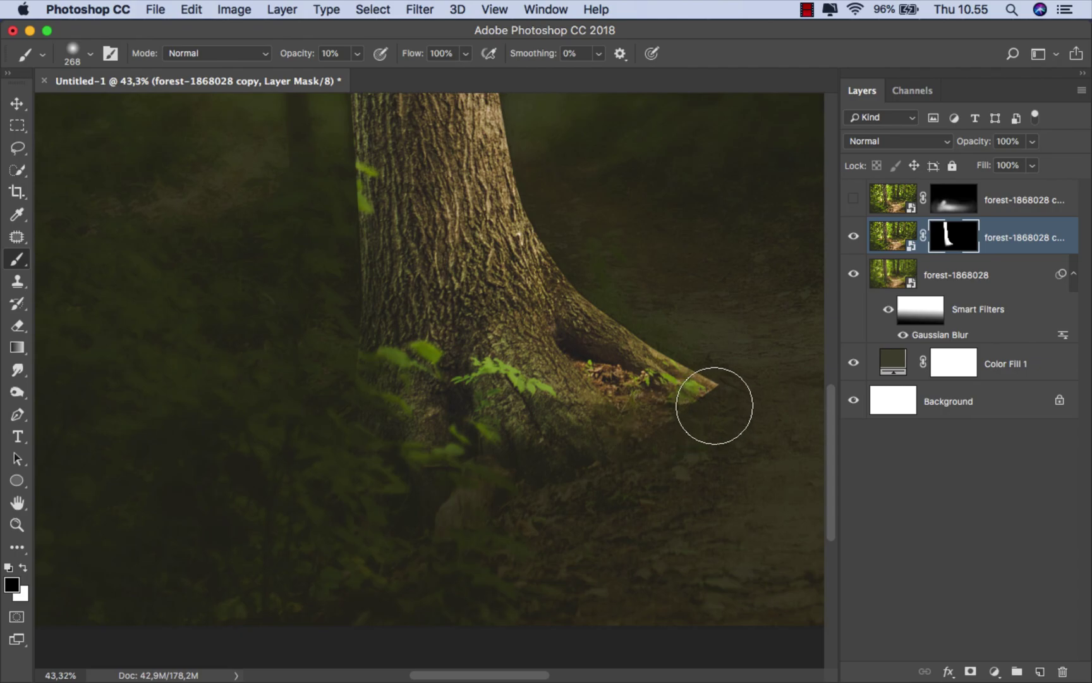
click(855, 201)
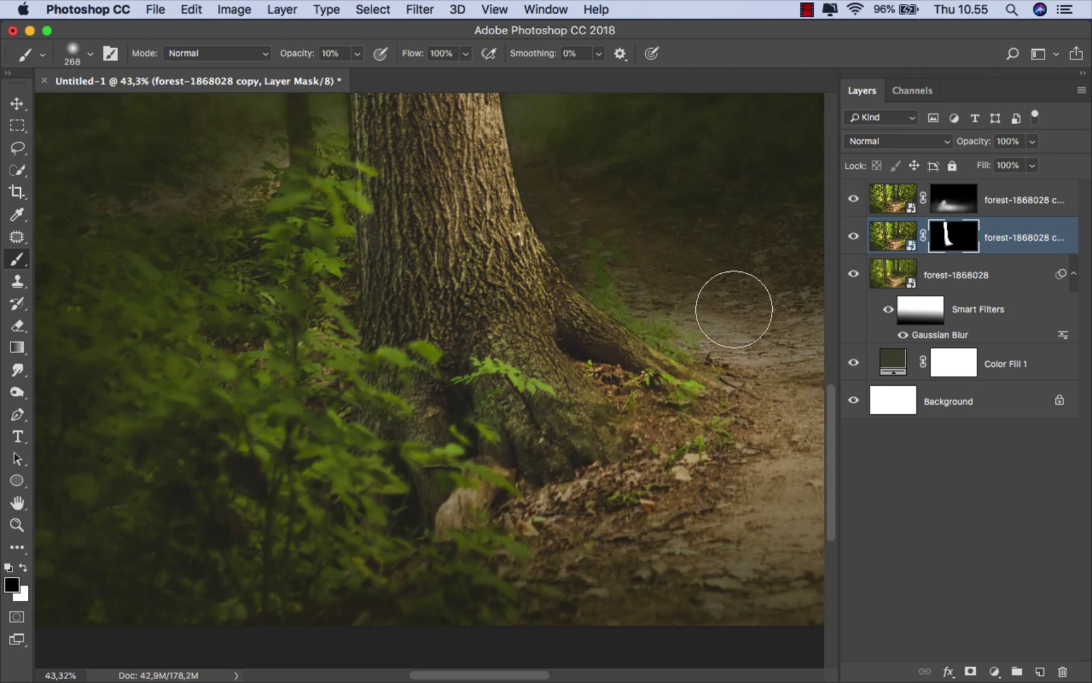
key(super+0)
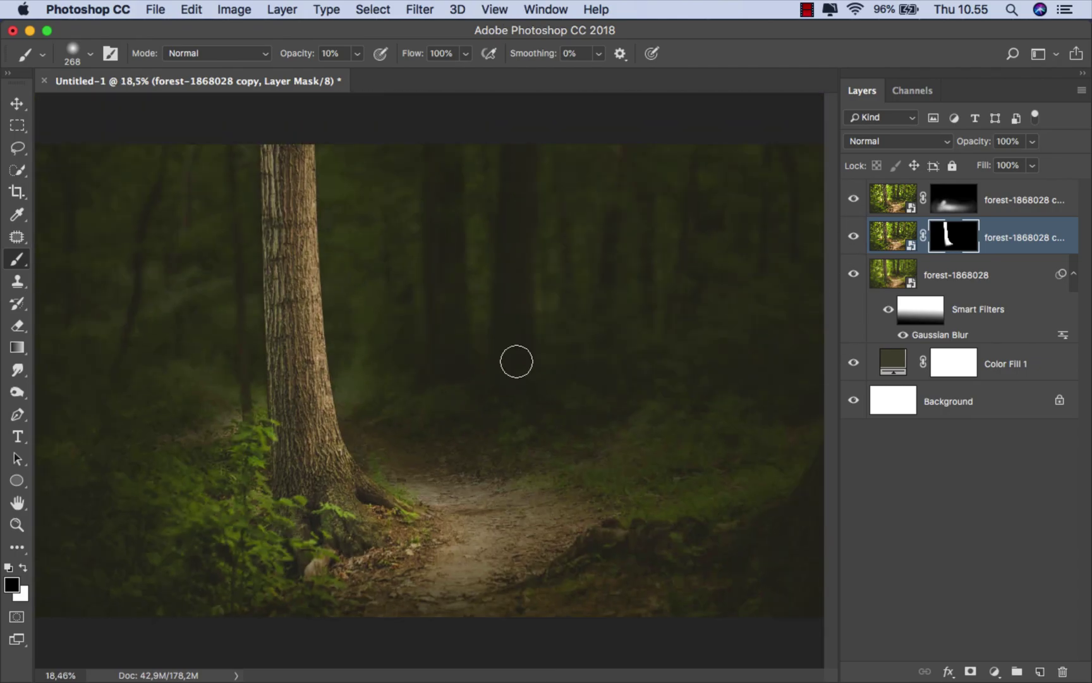
click(1012, 196)
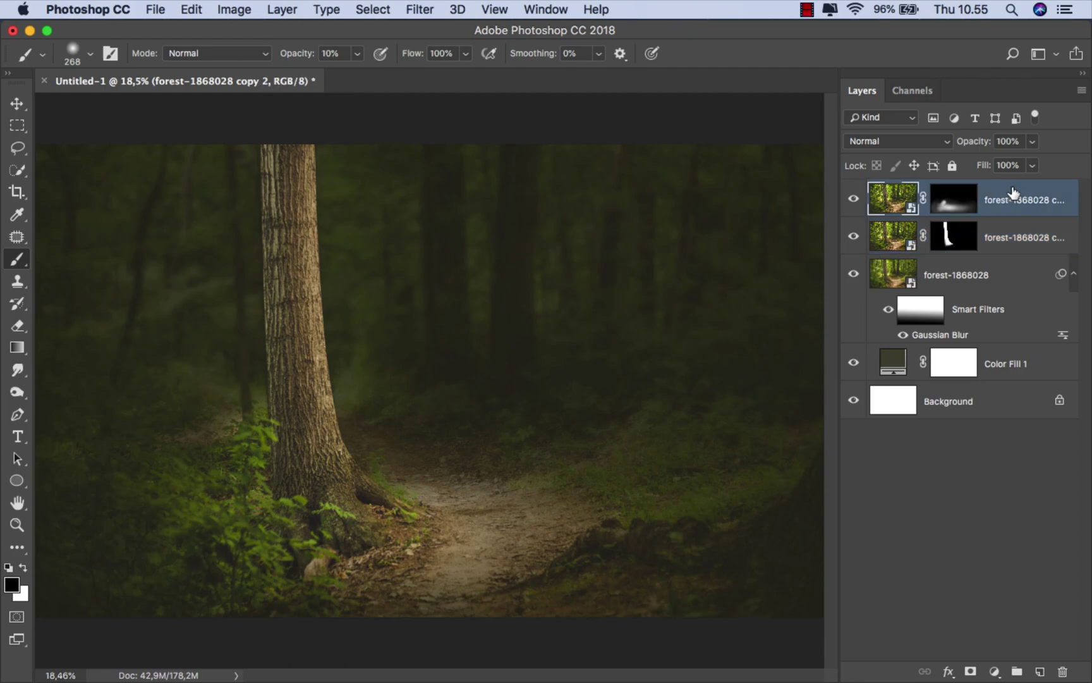
Rasterize the forest-1868028 smart object and open it in Filter > Liquify
key(v)
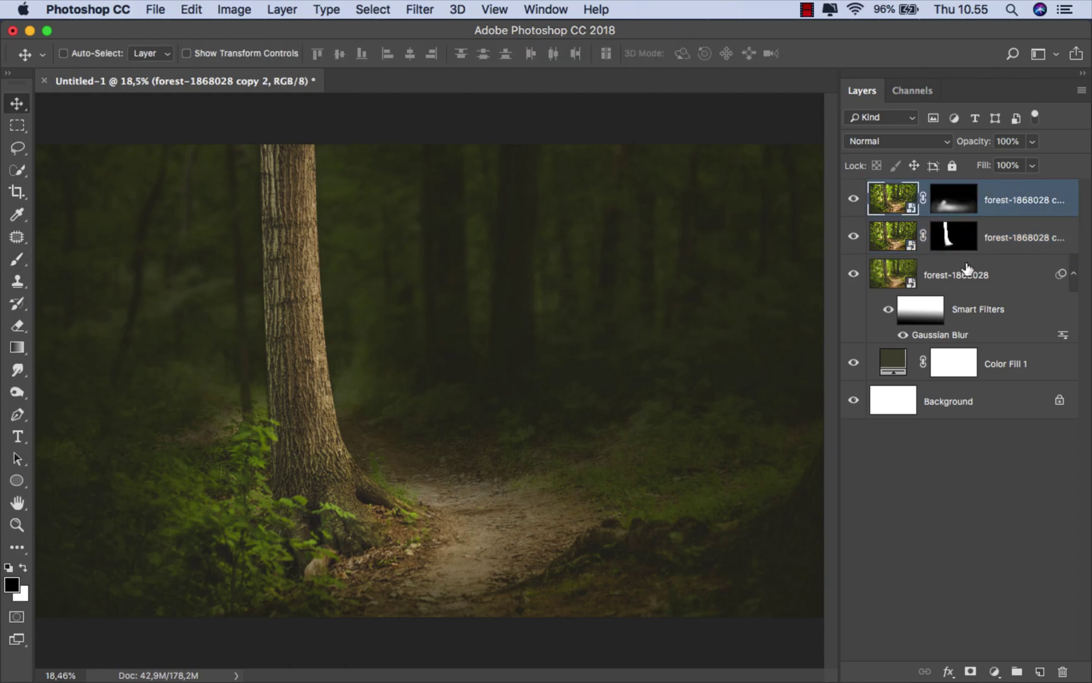
click(965, 273)
right_click(964, 273)
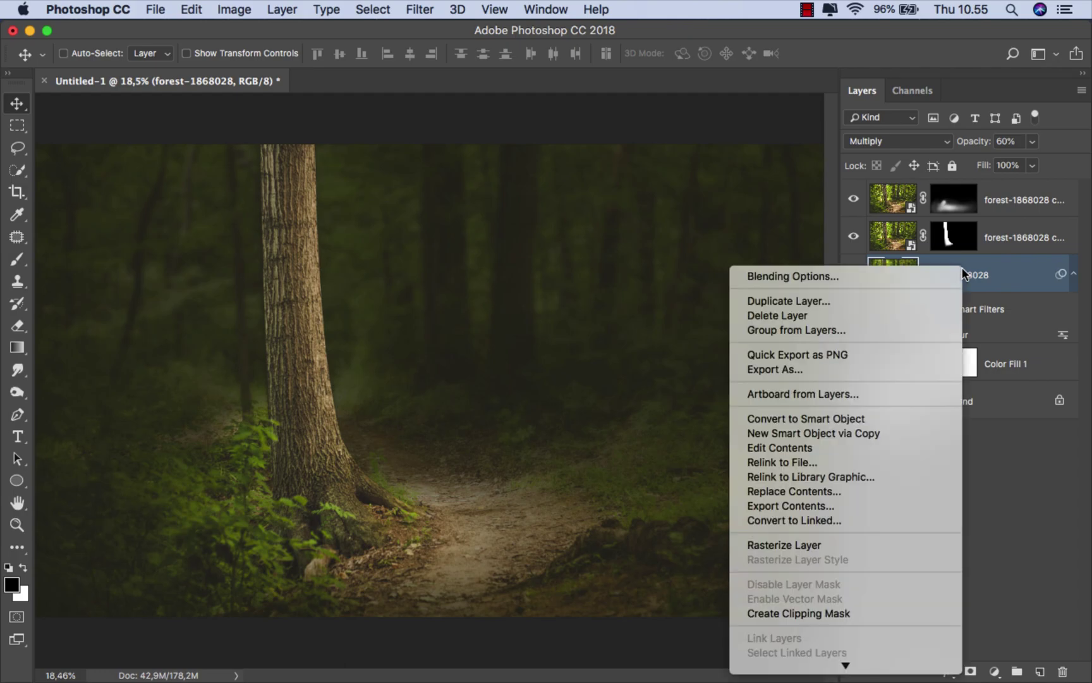
click(795, 546)
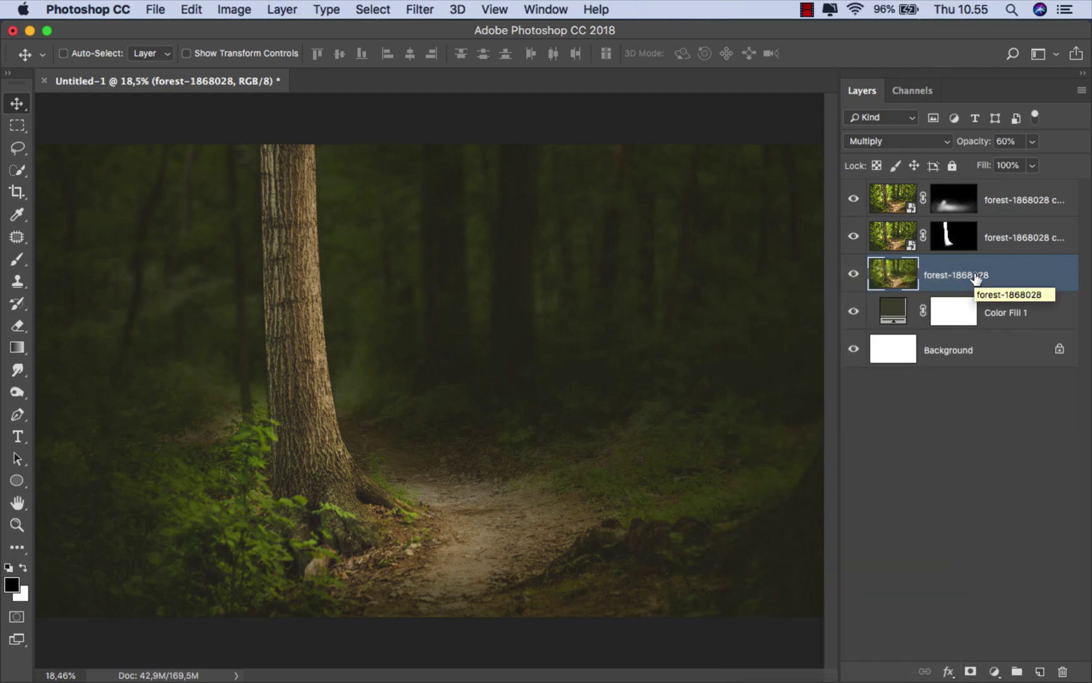
click(417, 10)
click(480, 146)
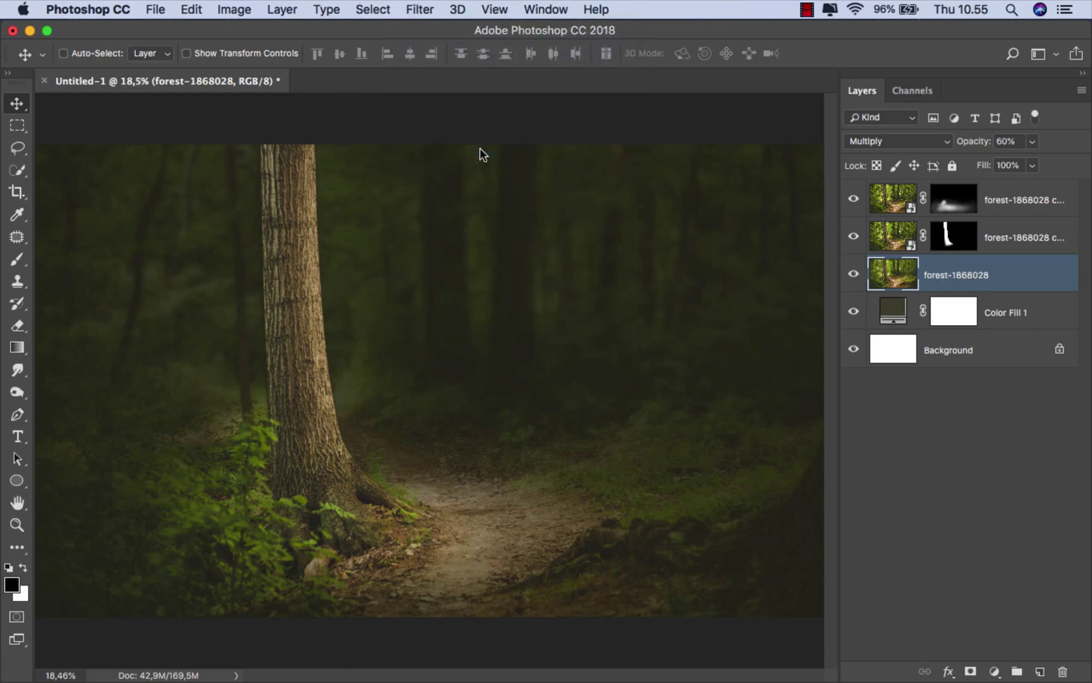
Push the big trunk's edges with Forward Warp, check against the backdrop, and apply the Liquify warp
scroll(285, 300, up, 2)
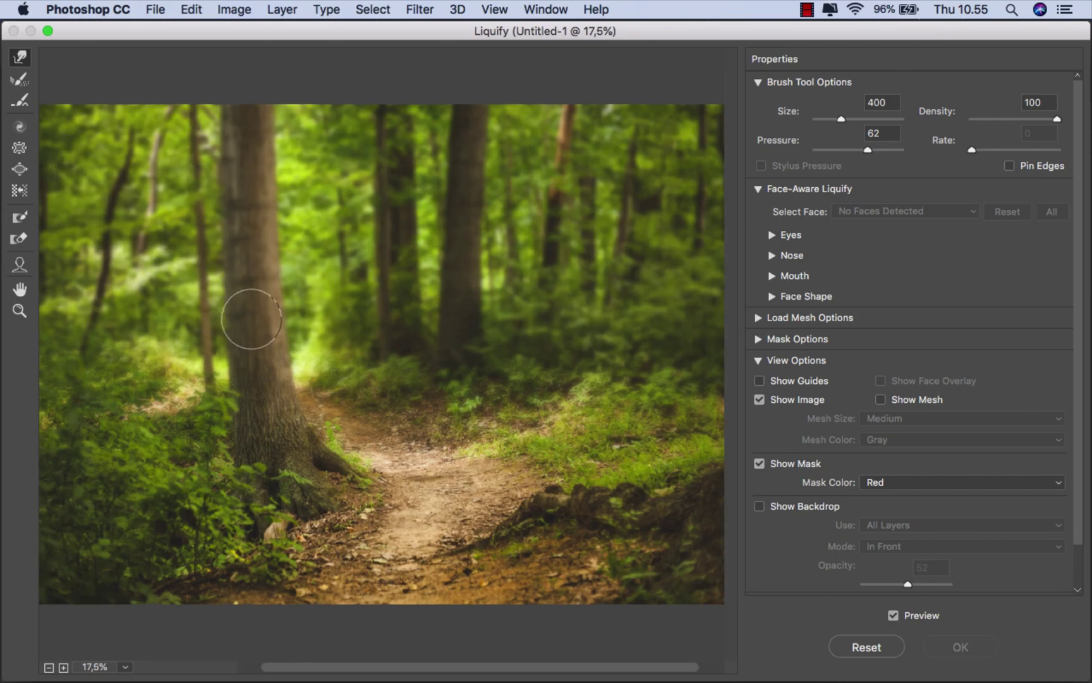
scroll(234, 320, up, 2)
scroll(219, 324, up, 3)
scroll(212, 329, up, 3)
mouse_move(207, 332)
mouse_down()
mouse_move(324, 346)
mouse_move(381, 379)
mouse_up()
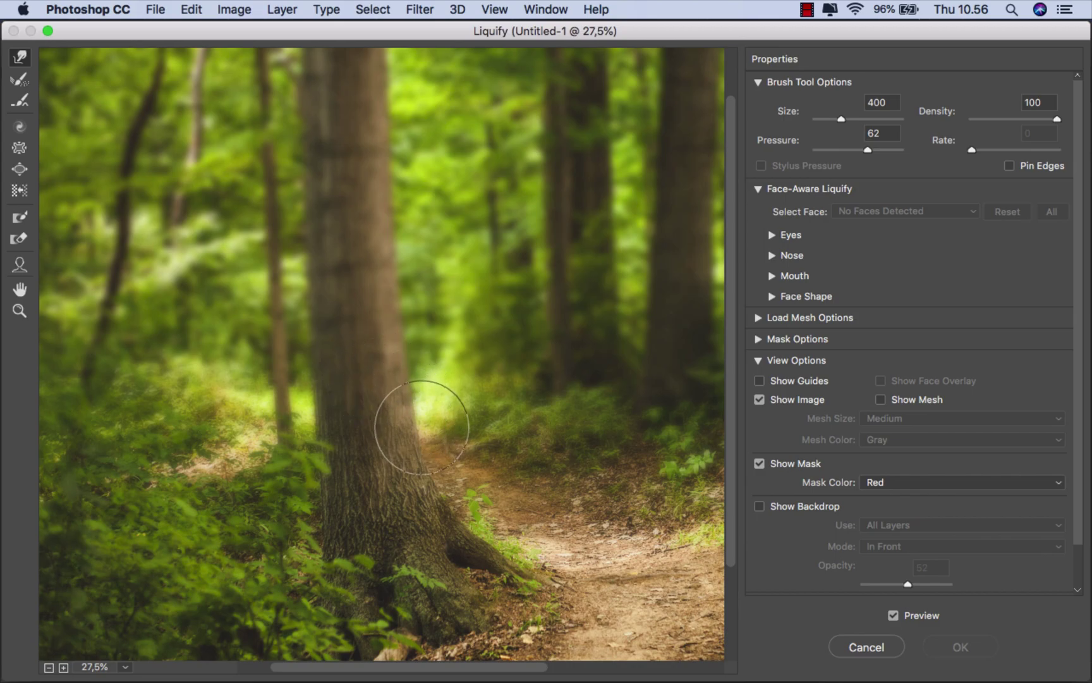
drag(415, 414, 409, 378)
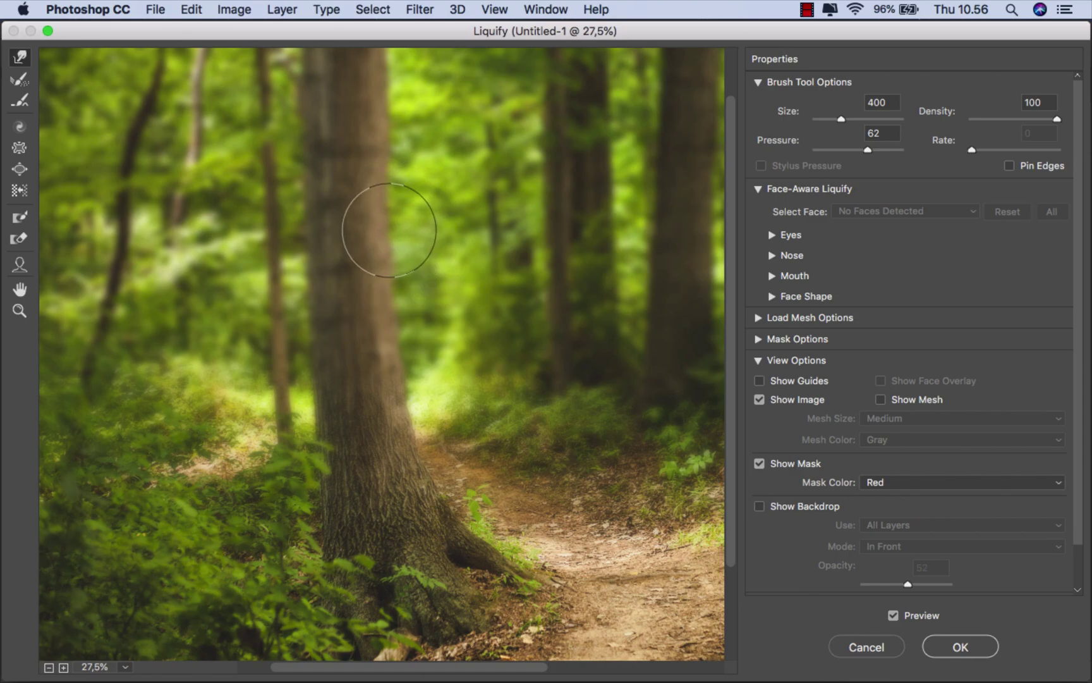
mouse_move(400, 112)
mouse_down()
mouse_move(382, 66)
mouse_move(308, 120)
mouse_up()
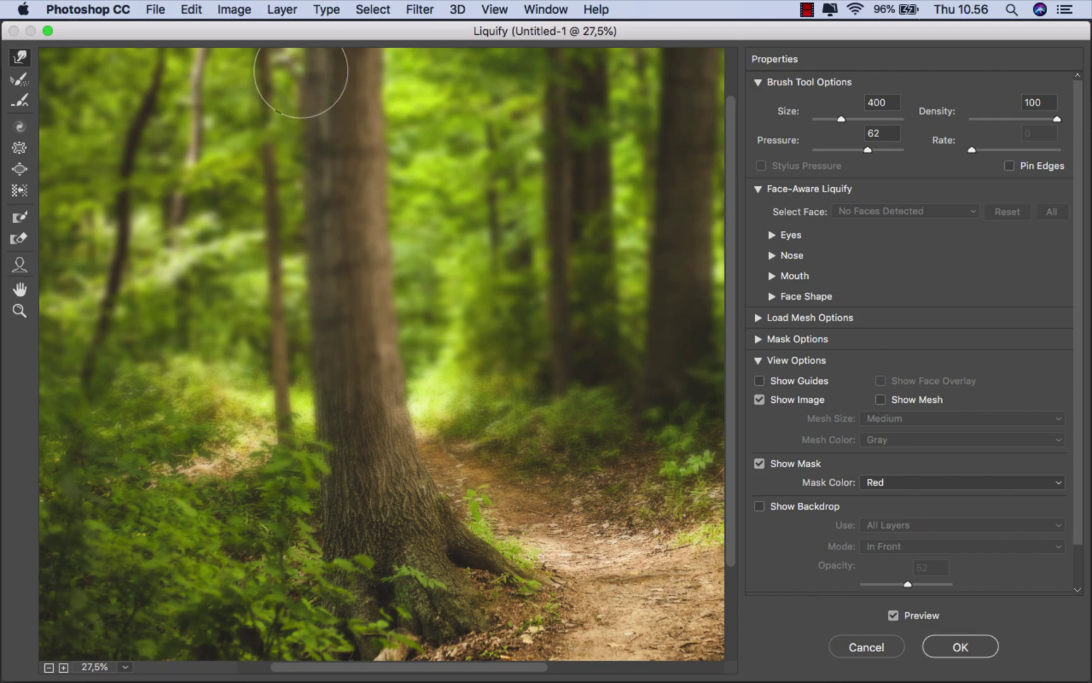
scroll(319, 120, up, 3)
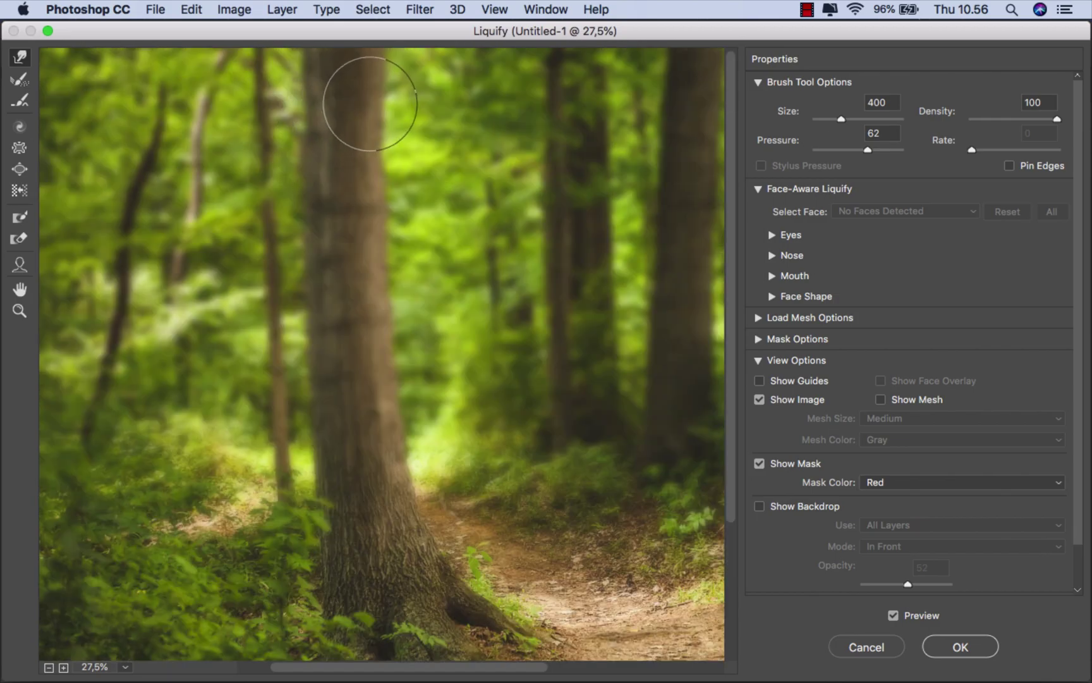
mouse_move(379, 90)
mouse_down()
mouse_move(300, 65)
mouse_move(297, 177)
mouse_move(311, 201)
mouse_move(324, 324)
mouse_move(312, 293)
mouse_move(329, 378)
mouse_move(332, 515)
mouse_up()
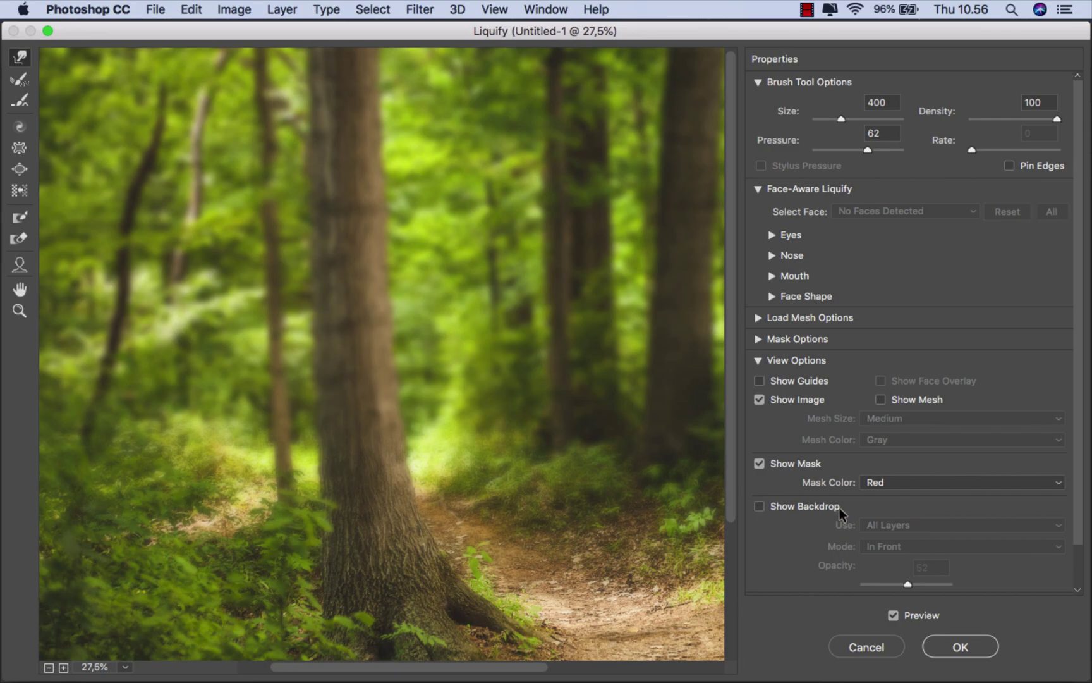
click(759, 506)
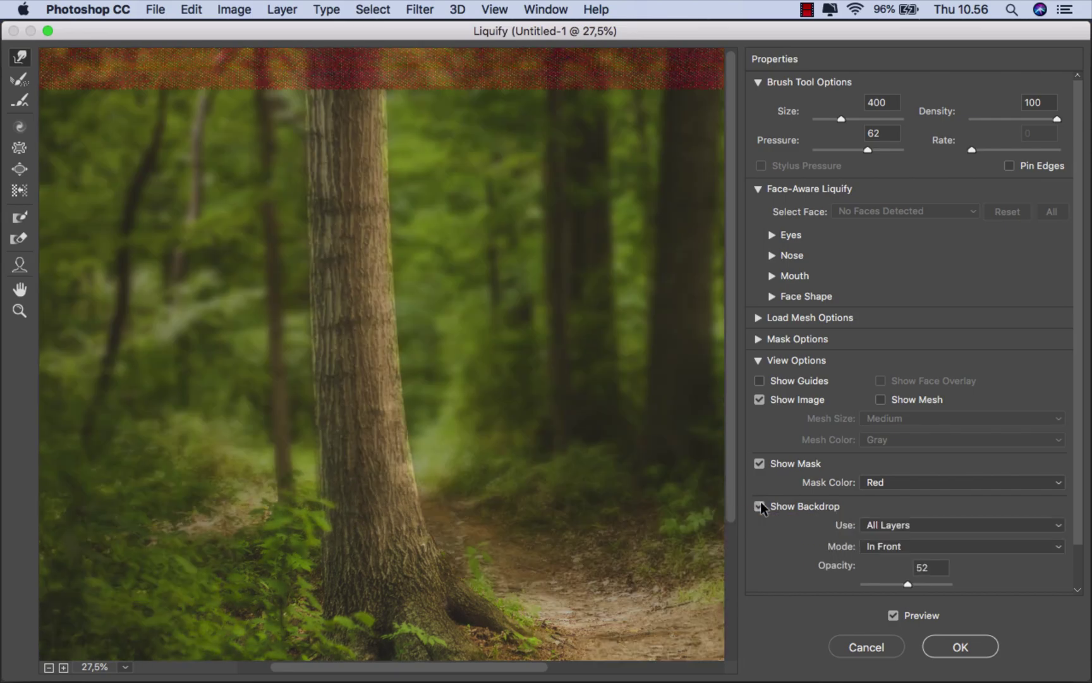
click(759, 505)
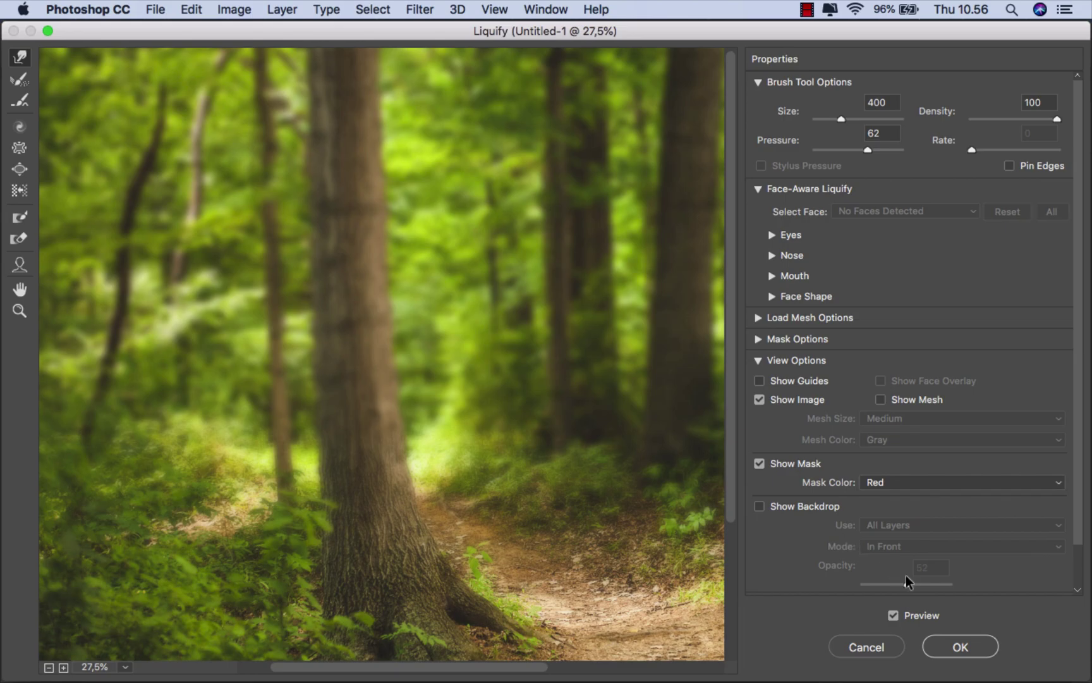
click(949, 641)
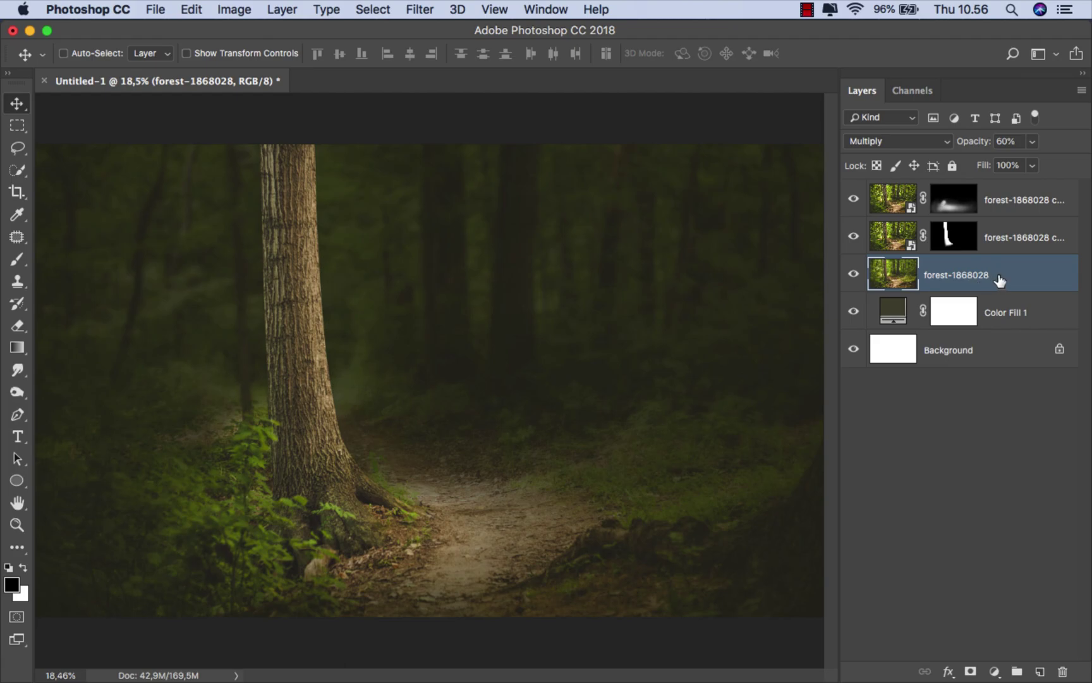
Drag the red_dress PNG from Finder onto the canvas above the top forest layer
click(1005, 201)
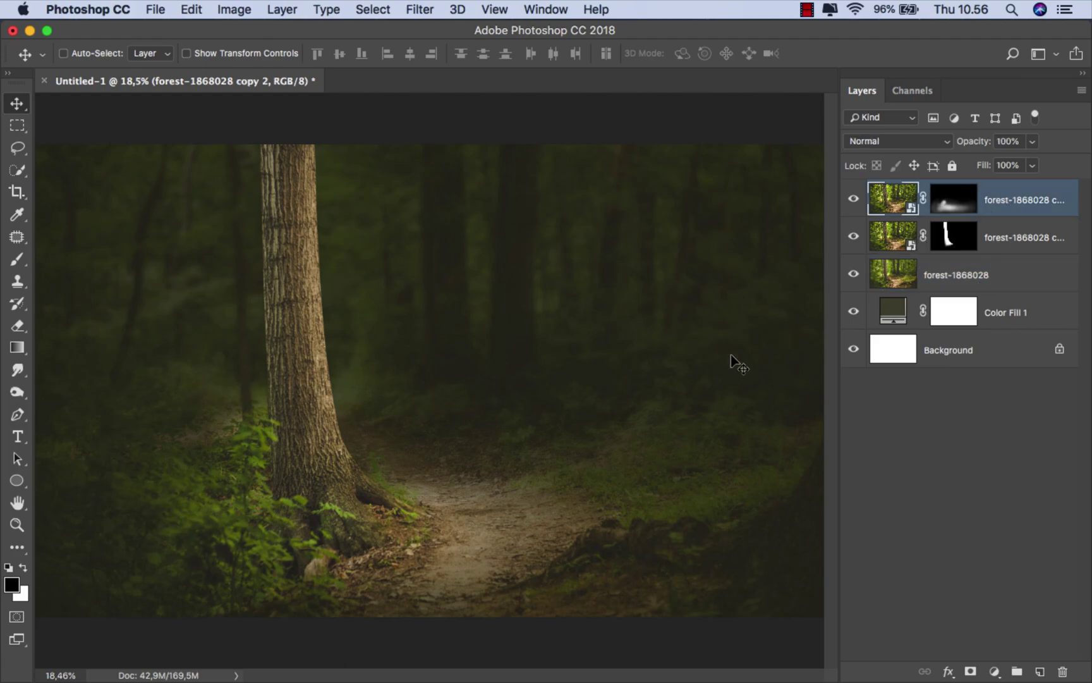
click(418, 646)
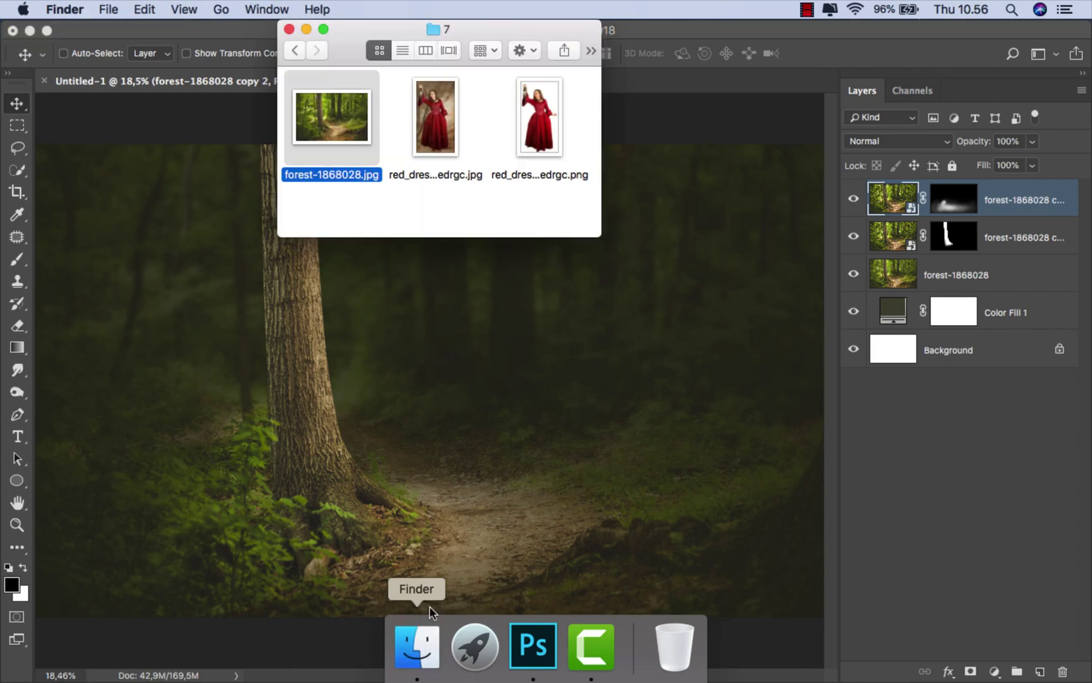
drag(527, 180, 482, 425)
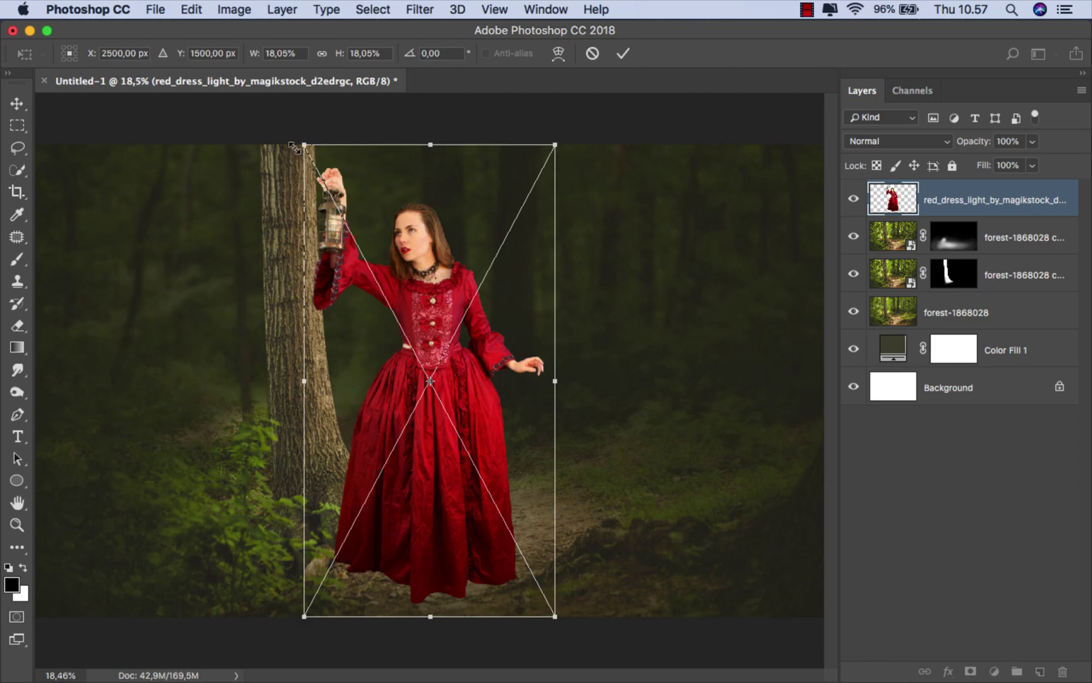
Scale the red-dress woman down, set her on the path beside the tree, commit, and nudge her
drag(301, 143, 347, 216)
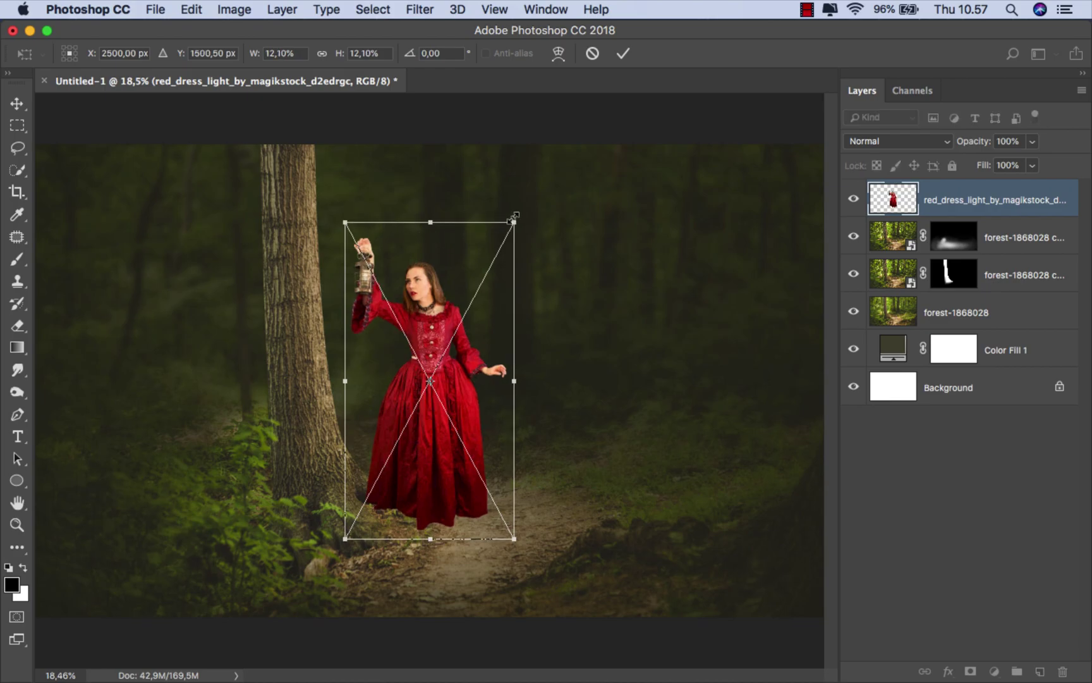
drag(515, 220, 517, 217)
drag(460, 284, 496, 301)
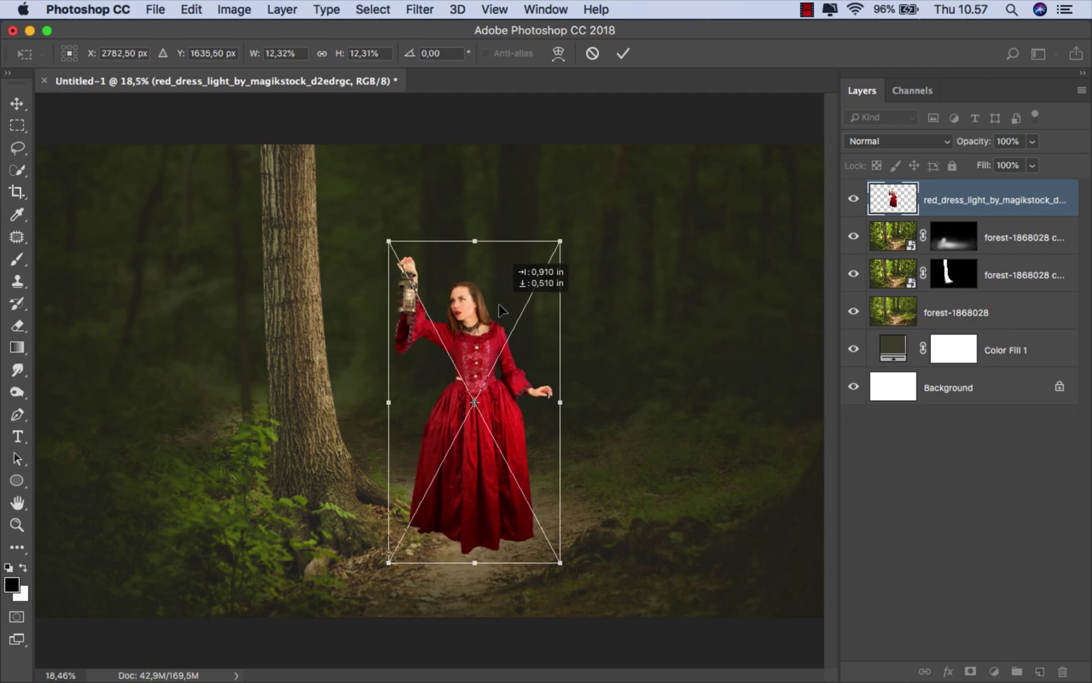
drag(495, 306, 500, 310)
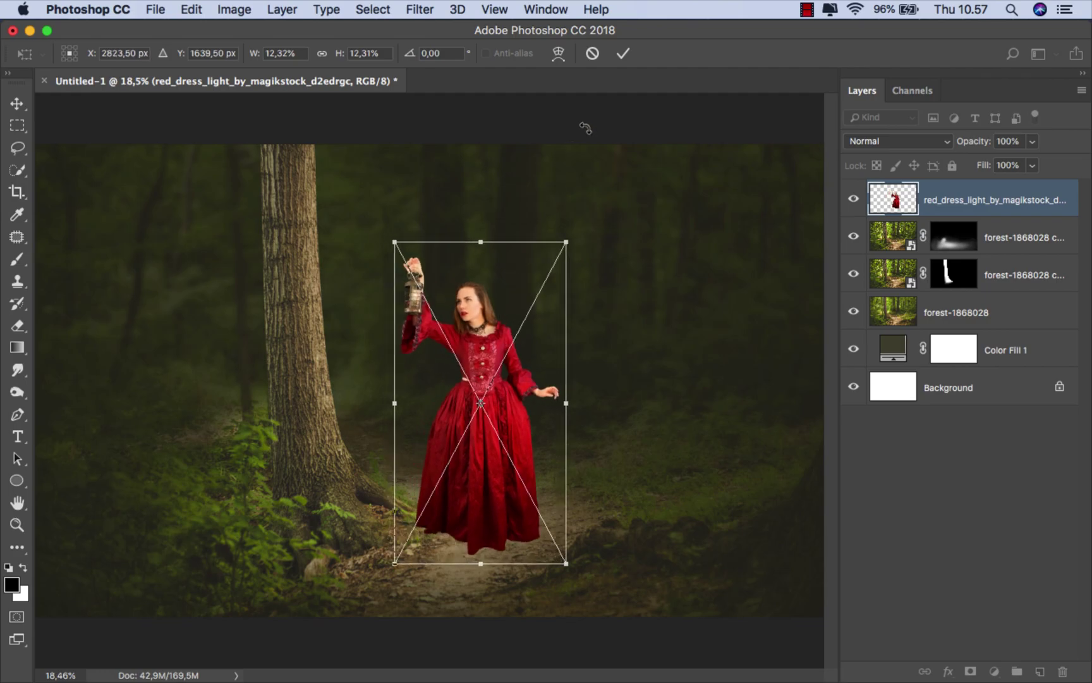
click(623, 54)
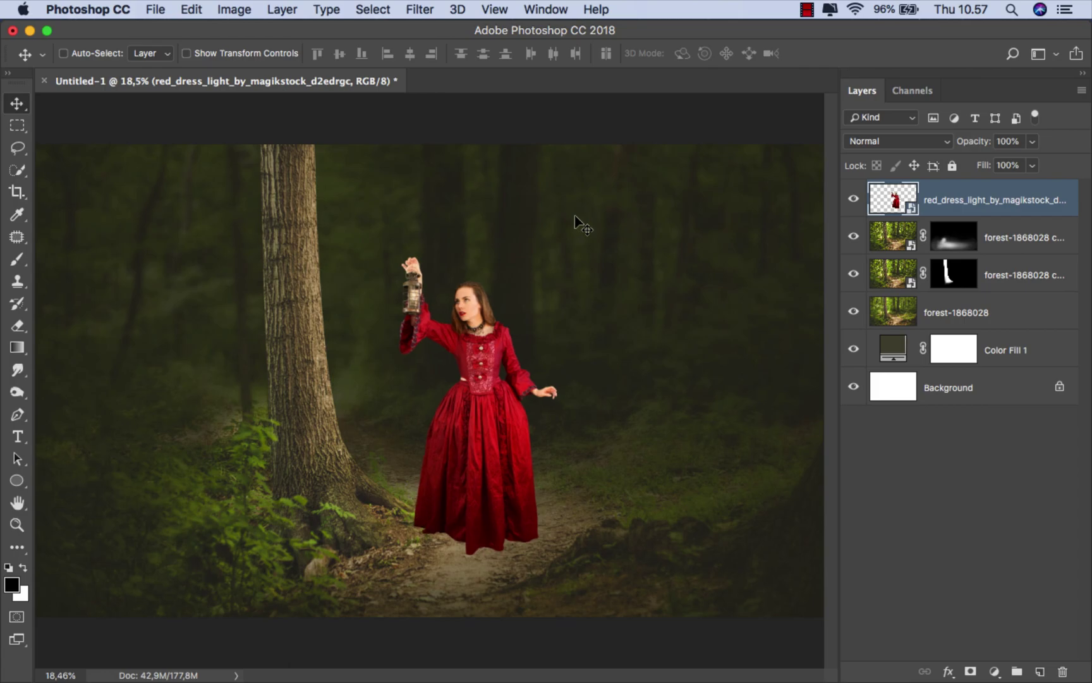
key(shift+Left)
key(shift+Left)
key(shift+Left)
key(shift+Left)
key(shift+Down)
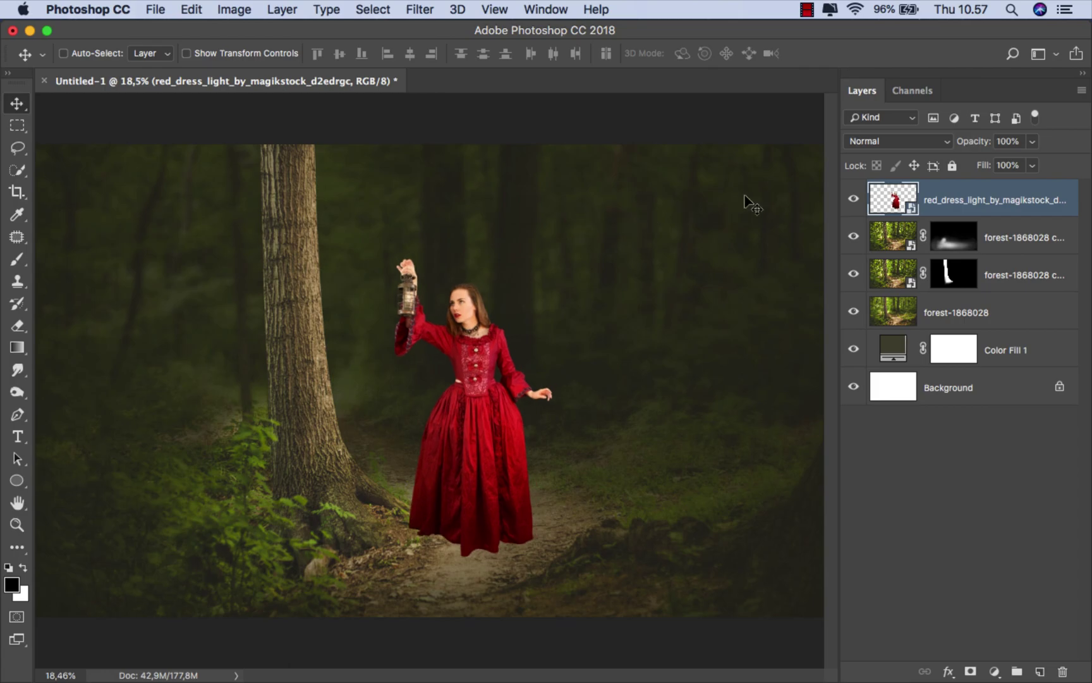
click(980, 238)
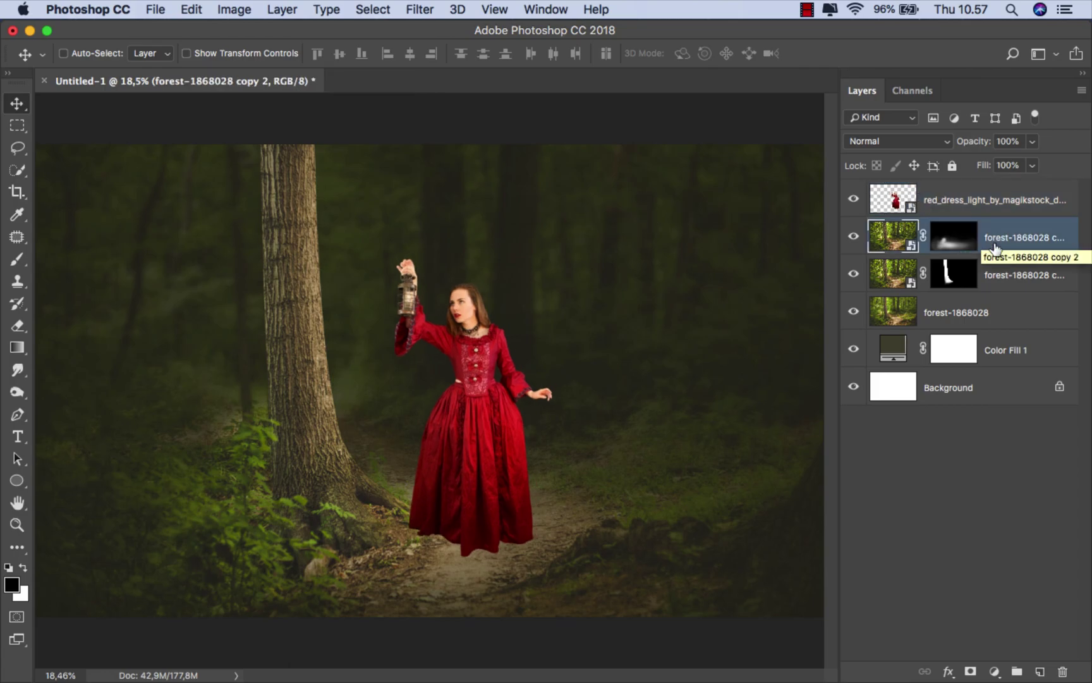
Add a Selective Color adjustment layer and slightly darken its Neutrals
click(993, 671)
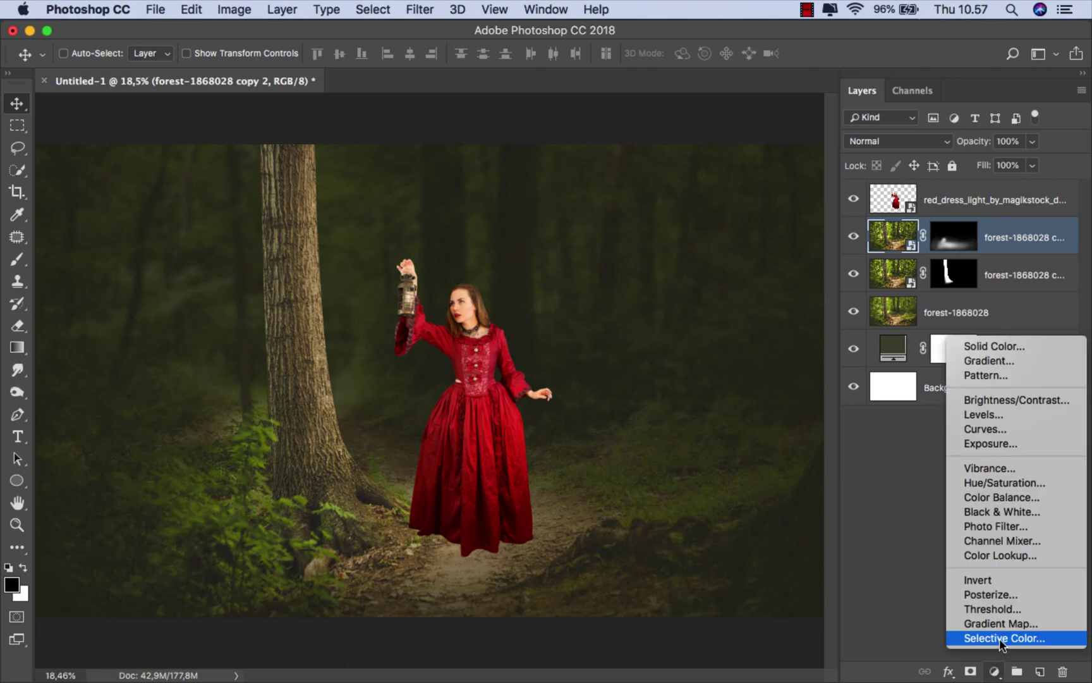
click(999, 637)
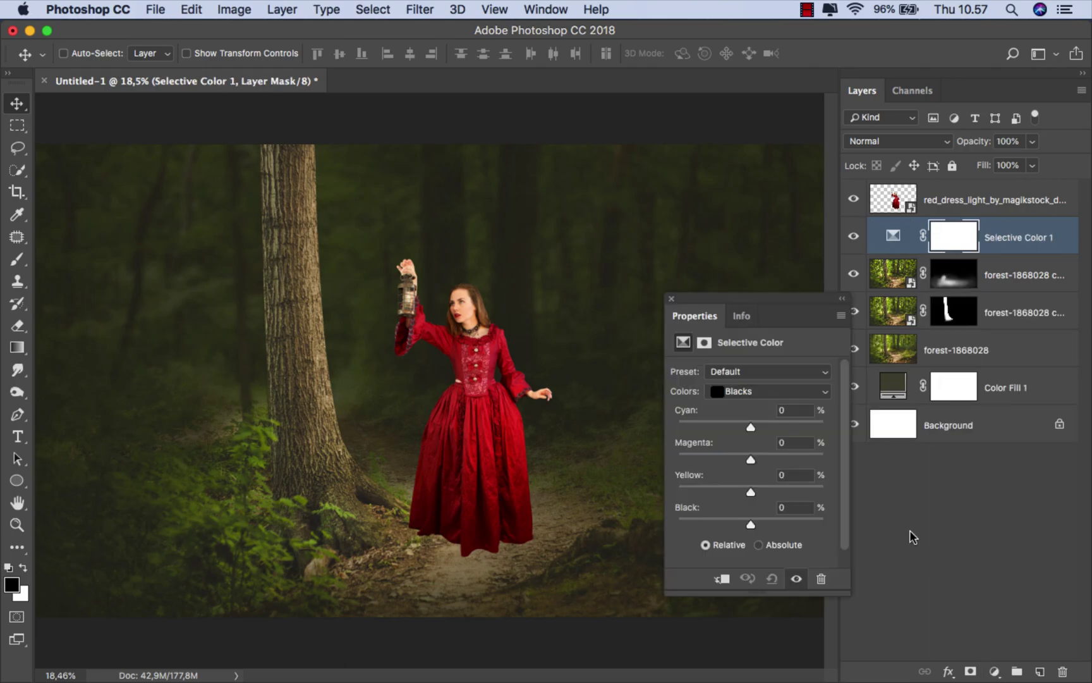
click(766, 398)
click(751, 378)
drag(755, 522, 758, 522)
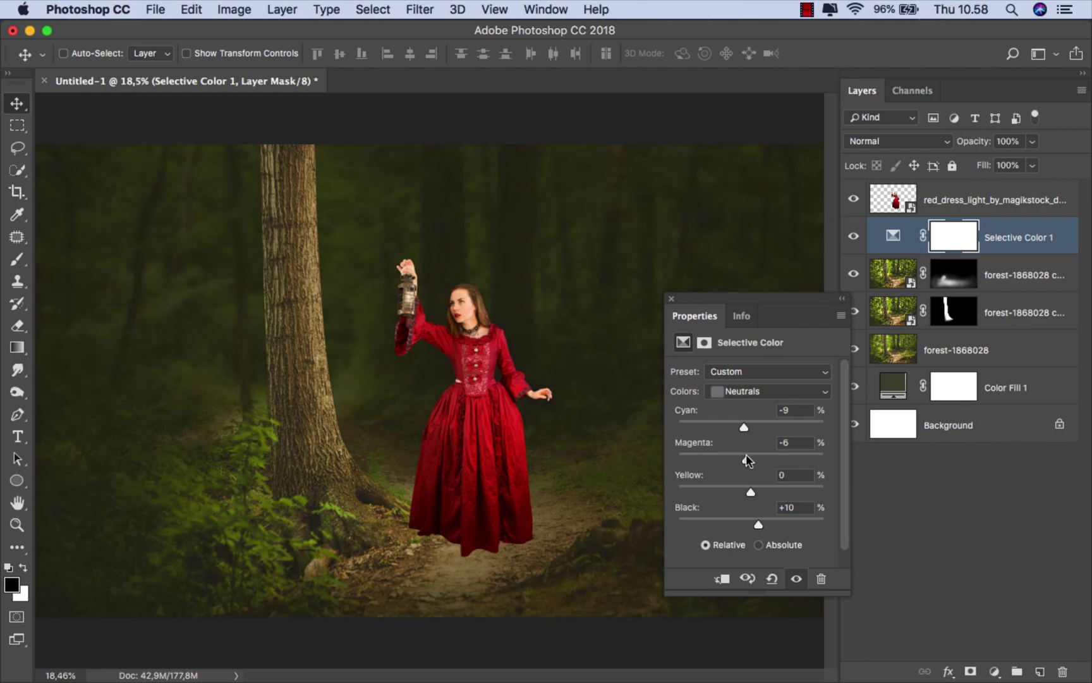
click(854, 238)
Reduce cyan in the Yellows and set Reds to Cyan -29, Magenta -10, Yellow +100
click(768, 390)
click(749, 314)
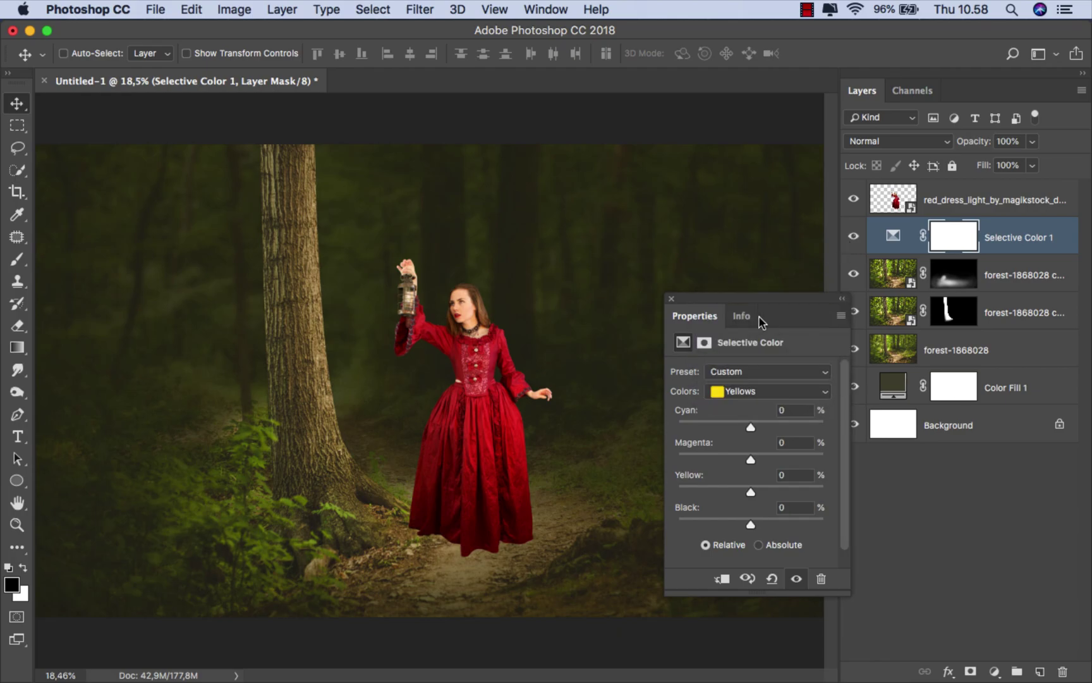
drag(745, 423, 746, 424)
click(773, 387)
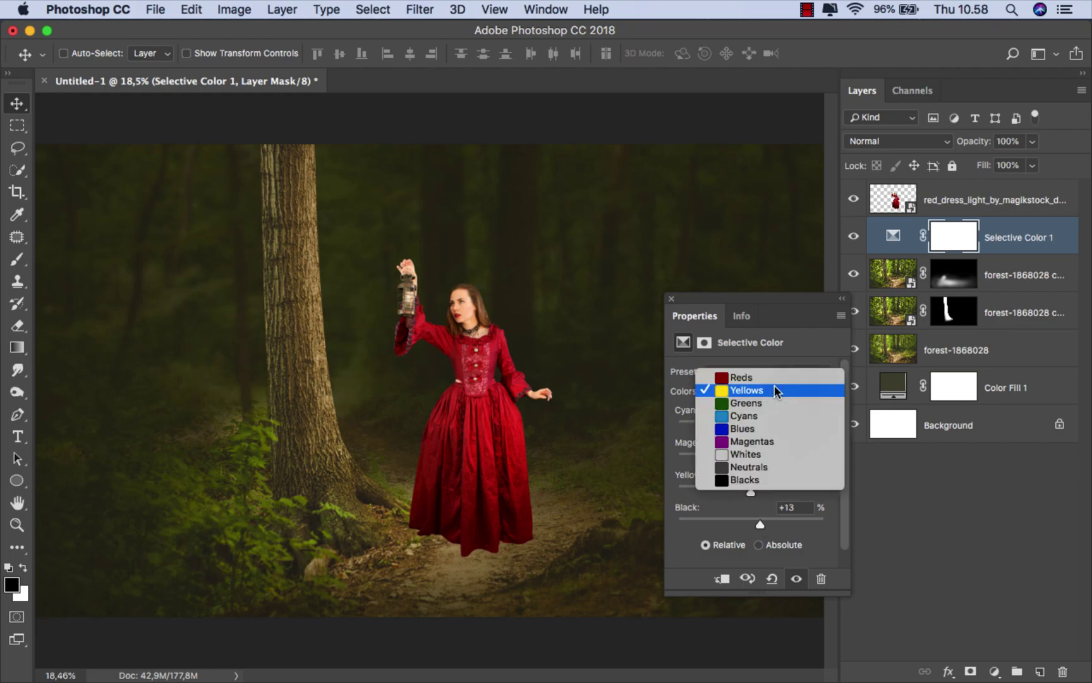
click(778, 375)
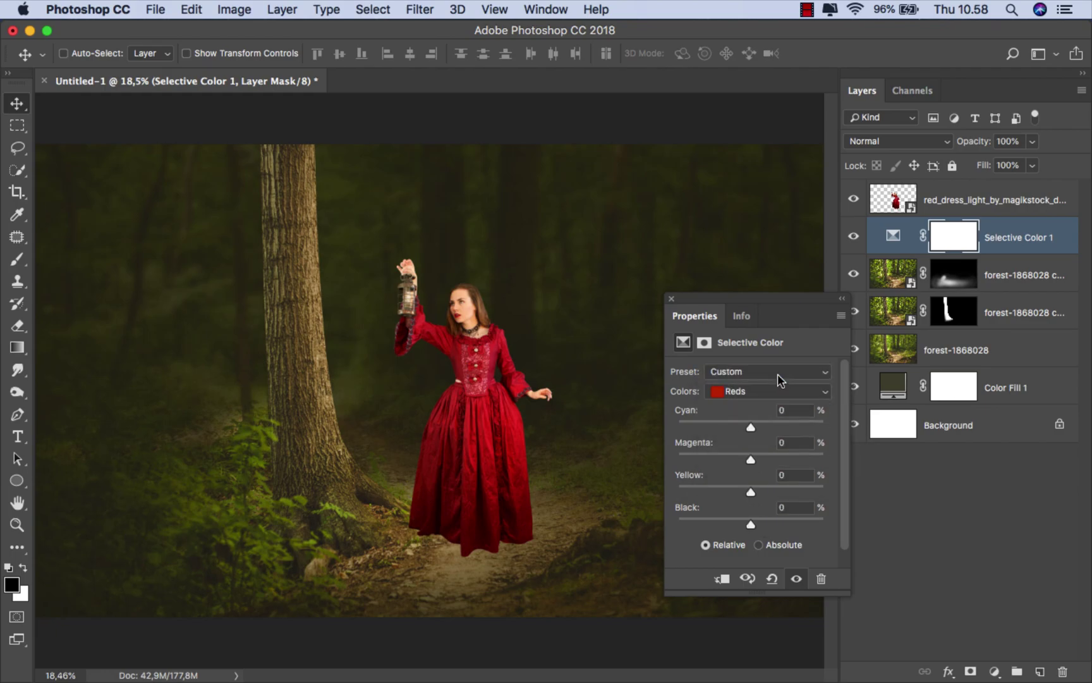
drag(750, 428, 741, 430)
drag(743, 457, 742, 457)
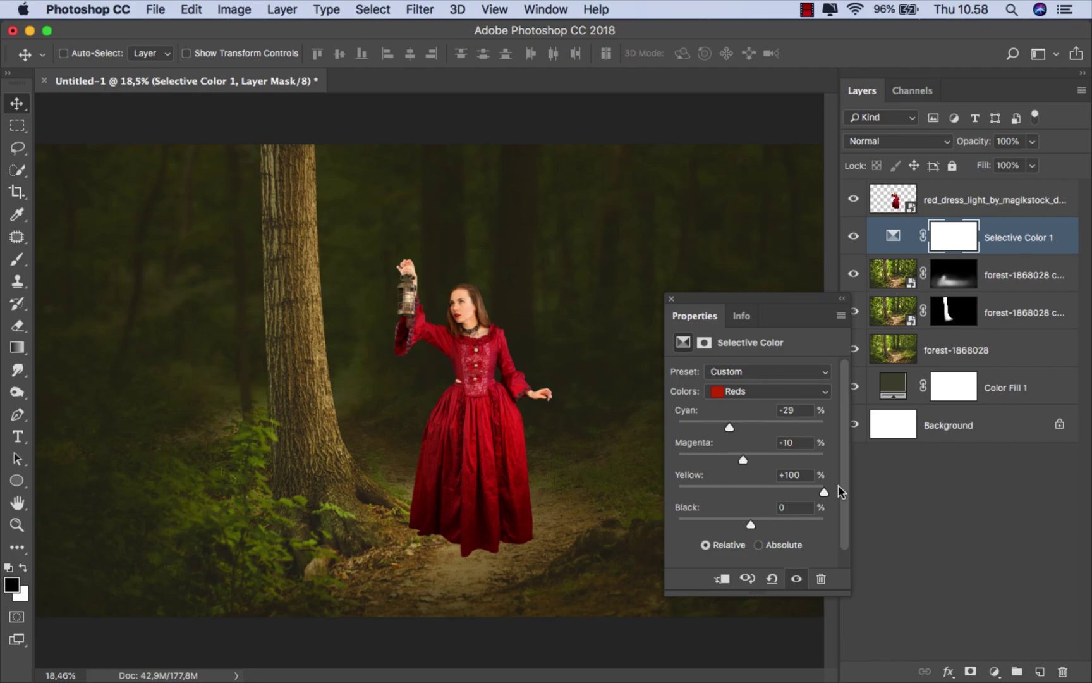
click(672, 298)
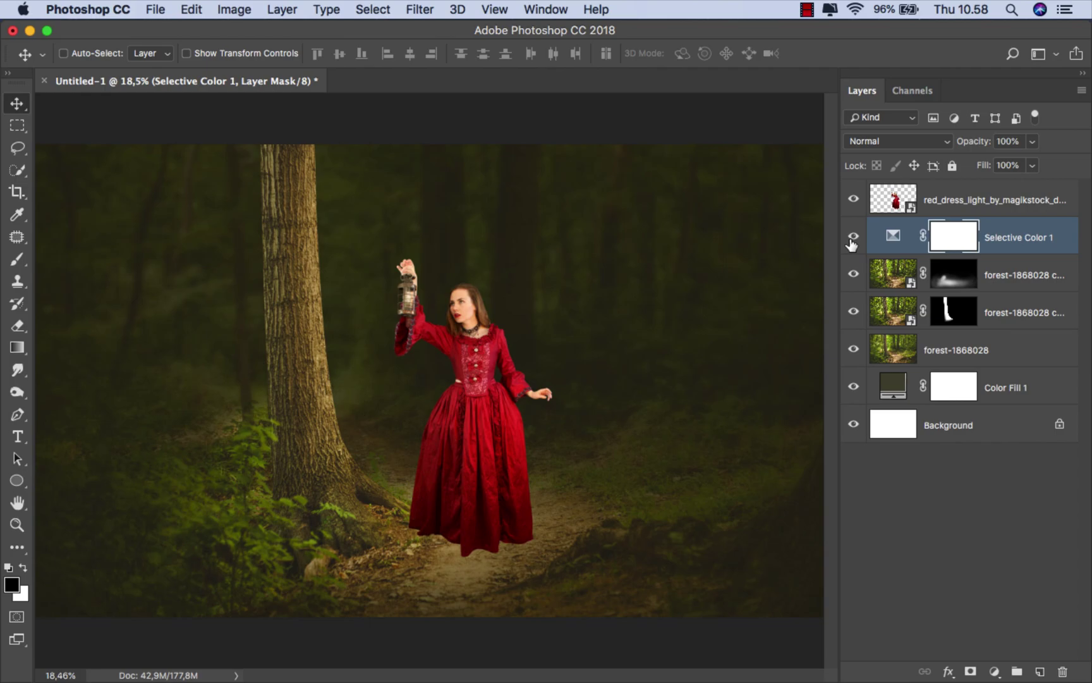
Create a new layer named 'shadow' and set up a small soft brush at 100% opacity
click(1037, 245)
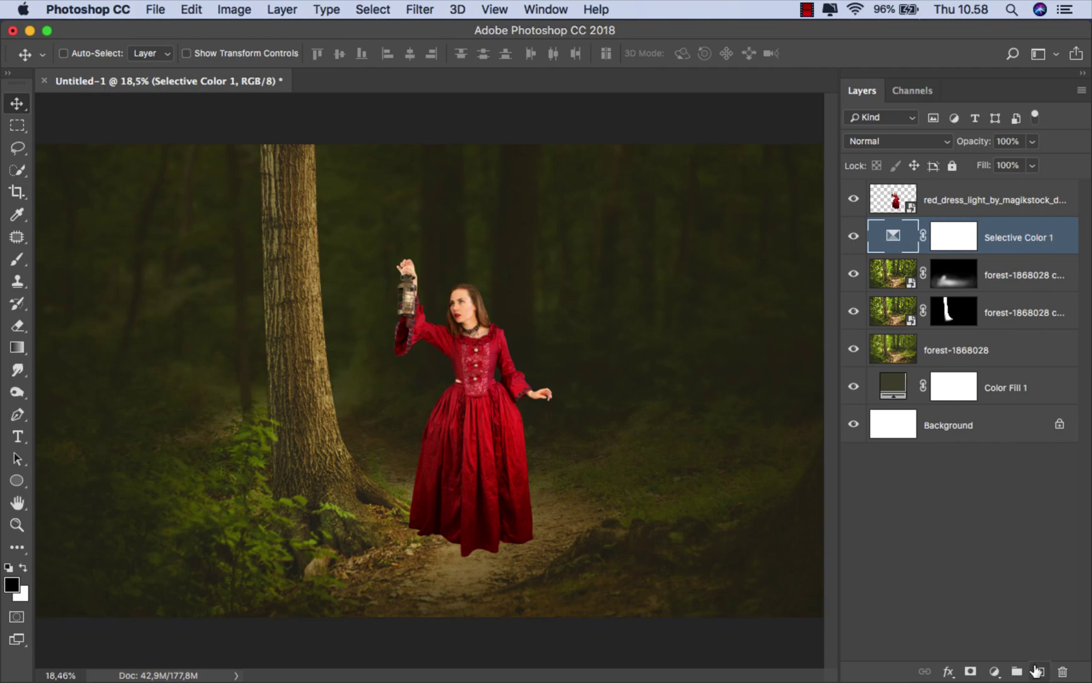
click(1037, 671)
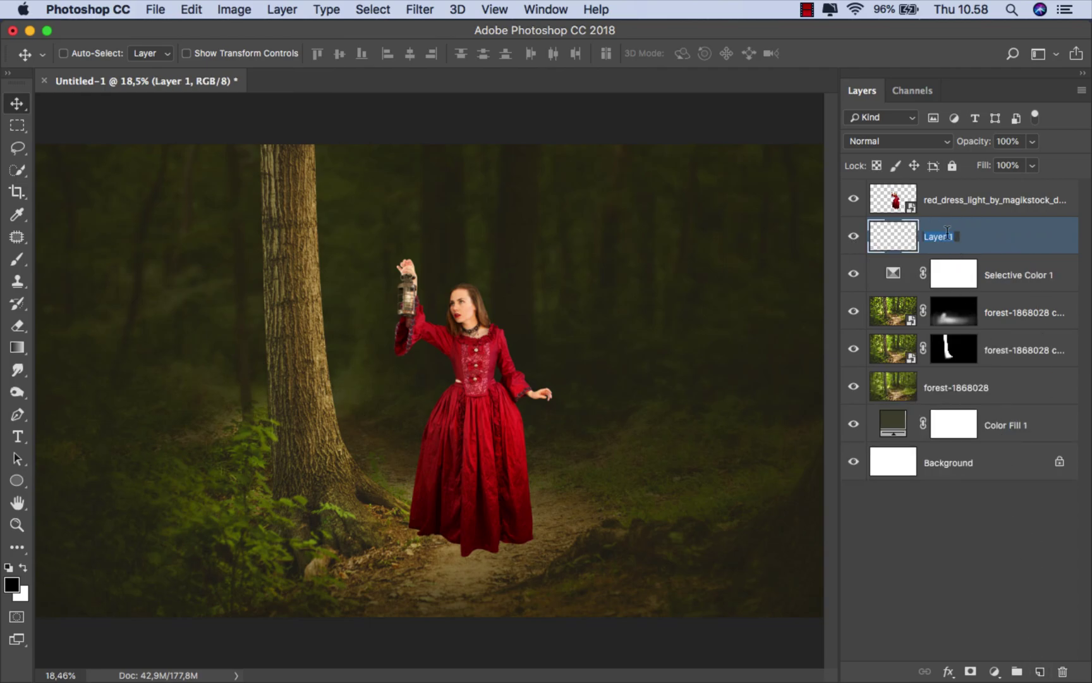
text(shadow)
key(Return)
click(19, 259)
scroll(434, 519, up, 5)
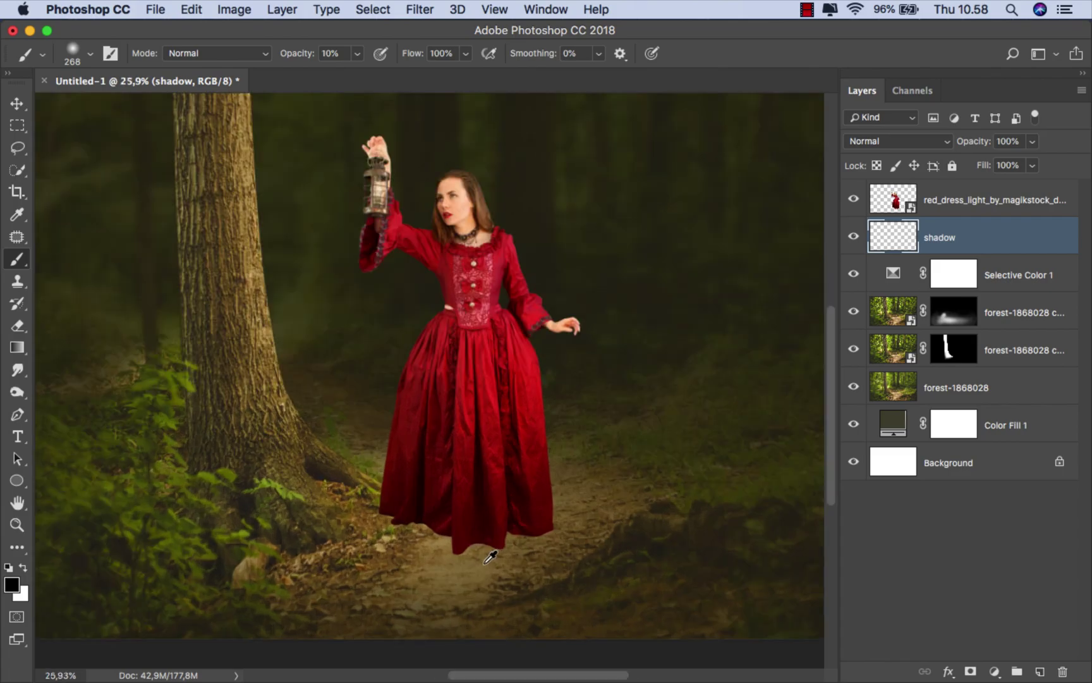
scroll(434, 518, up, 2)
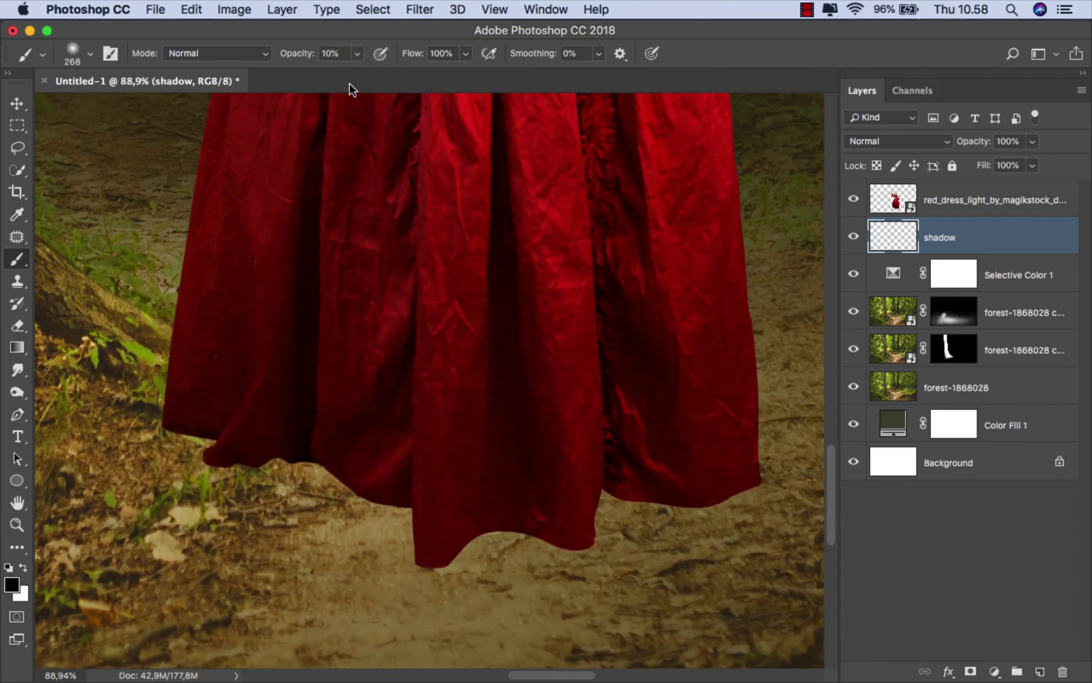
click(360, 55)
drag(366, 73, 436, 73)
right_click(425, 260)
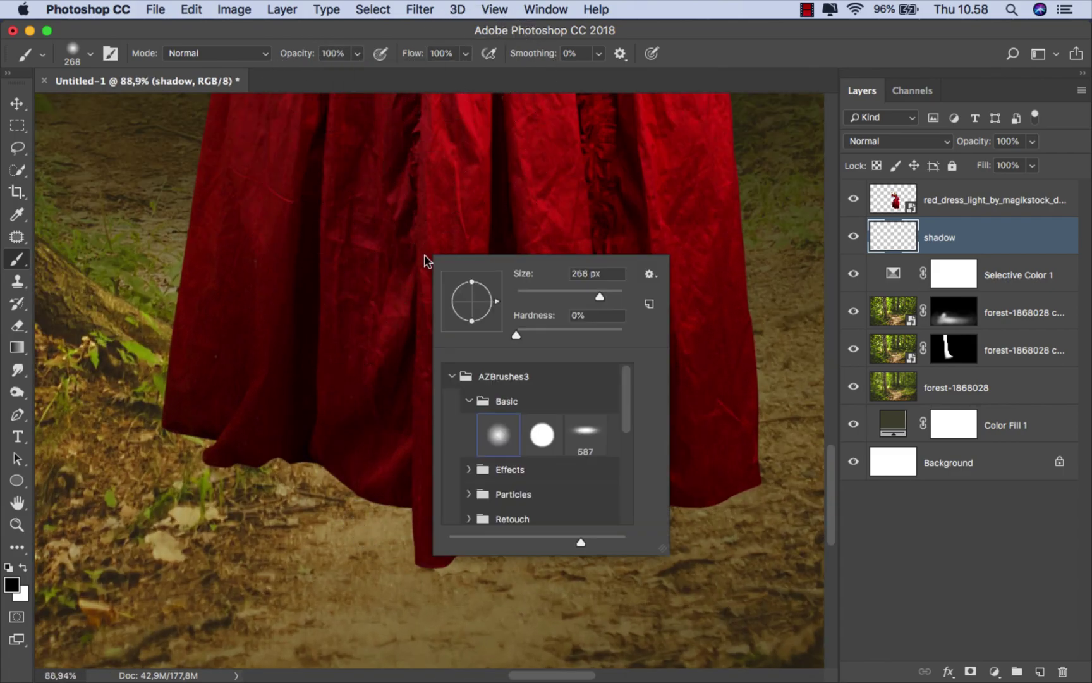
mouse_move(218, 405)
mouse_down()
mouse_move(156, 413)
mouse_move(250, 464)
mouse_move(231, 470)
mouse_move(258, 485)
mouse_move(404, 475)
mouse_move(446, 488)
mouse_move(461, 509)
mouse_up()
scroll(190, 418, up, 1)
scroll(175, 428, up, 2)
Paint a black contact shadow along the dress hem and set the layer's fill to 48%
mouse_move(362, 432)
mouse_down()
mouse_move(222, 329)
mouse_move(187, 327)
mouse_move(256, 378)
mouse_move(327, 384)
mouse_up()
scroll(222, 329, down, 3)
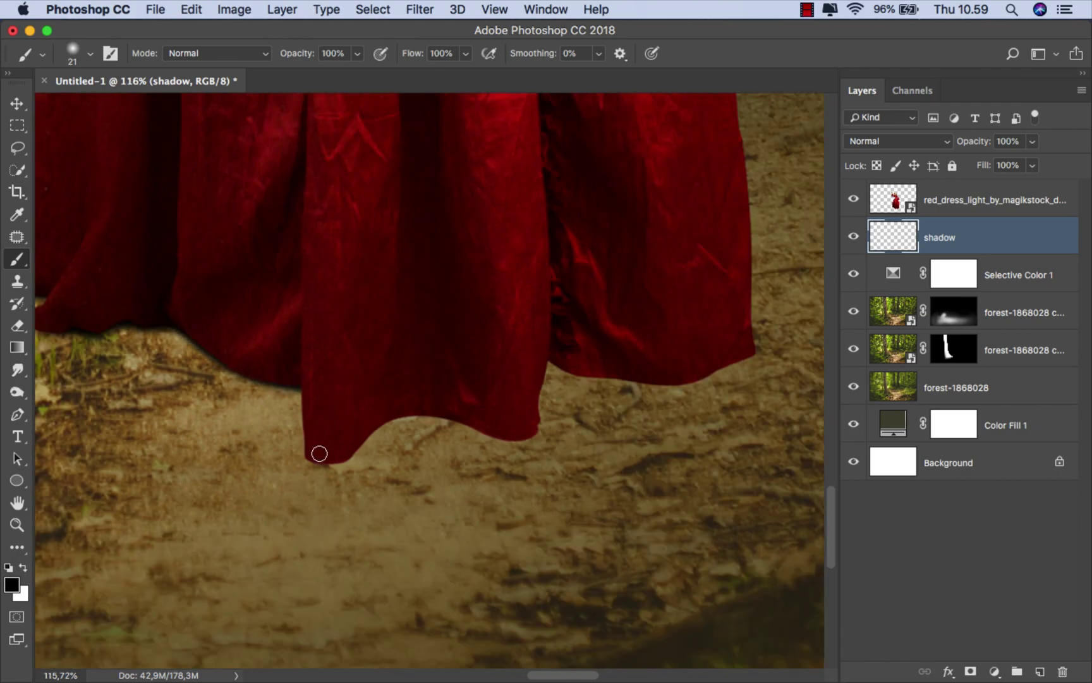
mouse_move(319, 453)
mouse_down()
mouse_move(431, 419)
mouse_move(512, 434)
mouse_move(534, 412)
mouse_move(551, 359)
mouse_move(590, 375)
mouse_move(692, 378)
mouse_move(744, 348)
mouse_up()
scroll(745, 349, down, 5)
scroll(513, 480, up, 2)
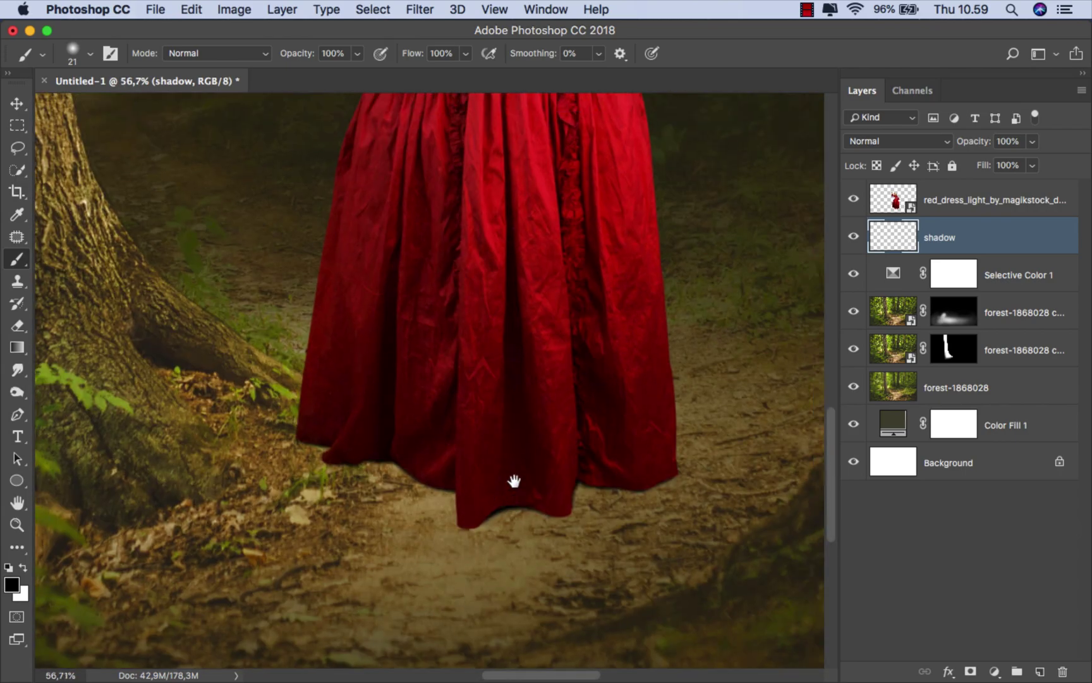
click(1031, 166)
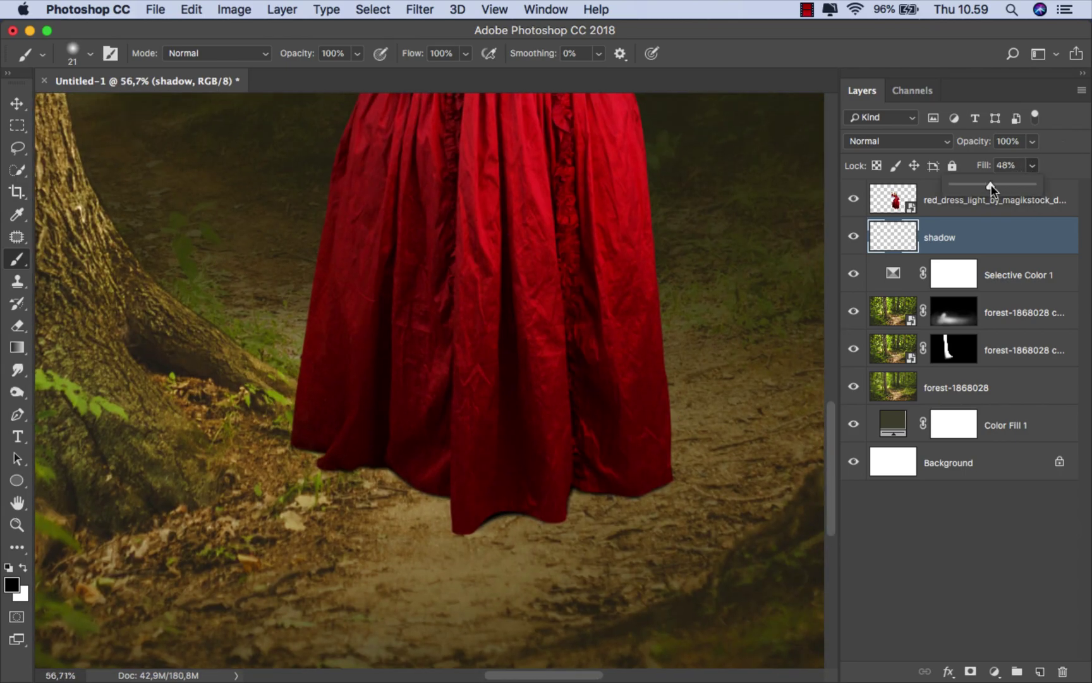
click(854, 237)
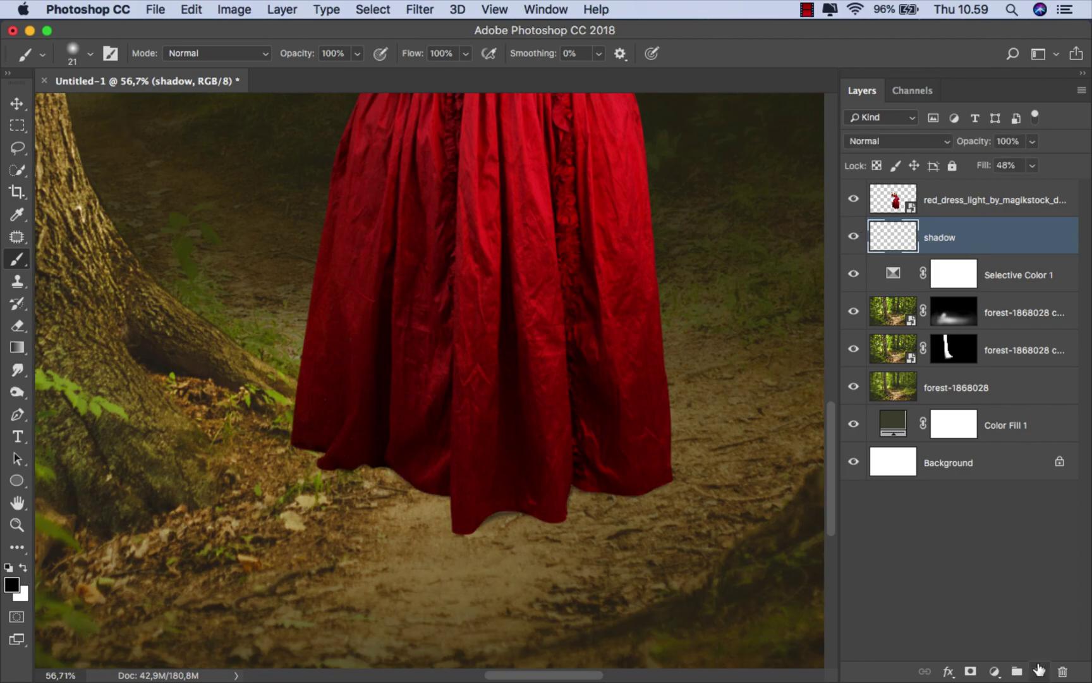
Add a new layer above the shadow layer and name it shadow2
click(1040, 671)
double_click(935, 239)
text(s)
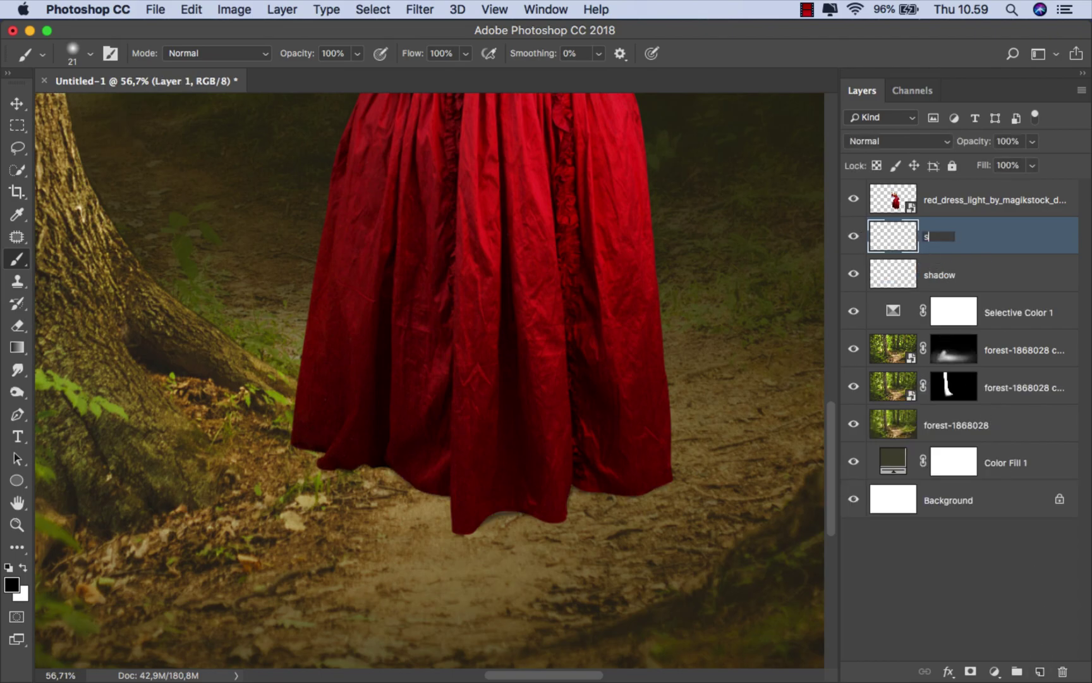
text(hadow2)
key(Return)
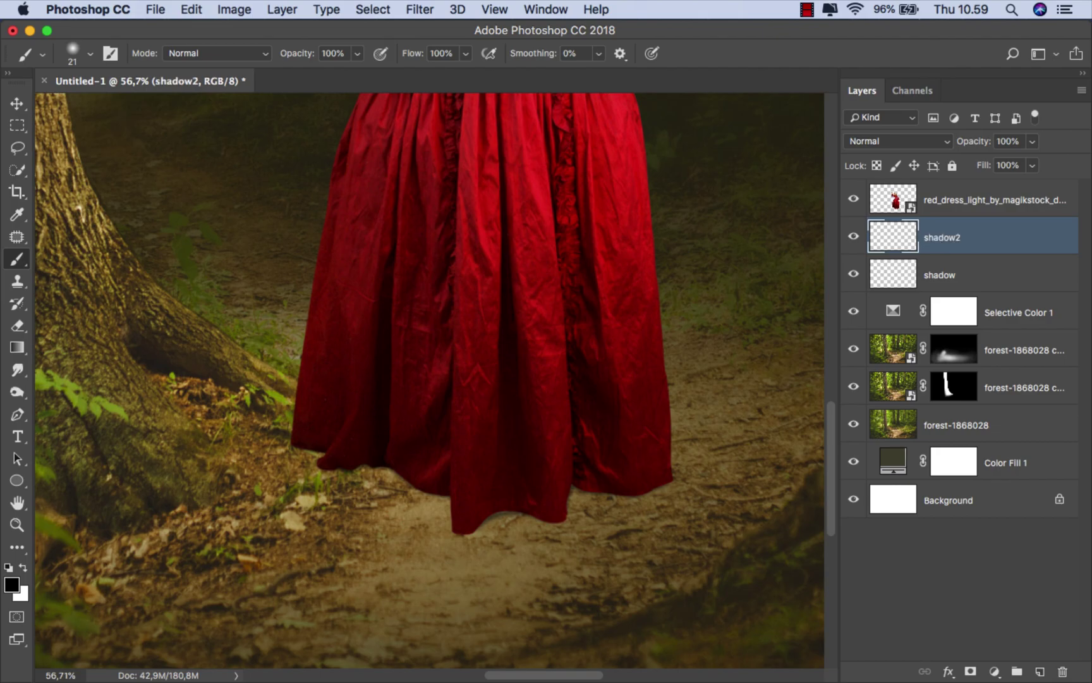
Lower the brush opacity to about 13% and enlarge the brush to about 63 px
scroll(507, 349, down, 2)
scroll(495, 363, down, 2)
scroll(460, 407, down, 2)
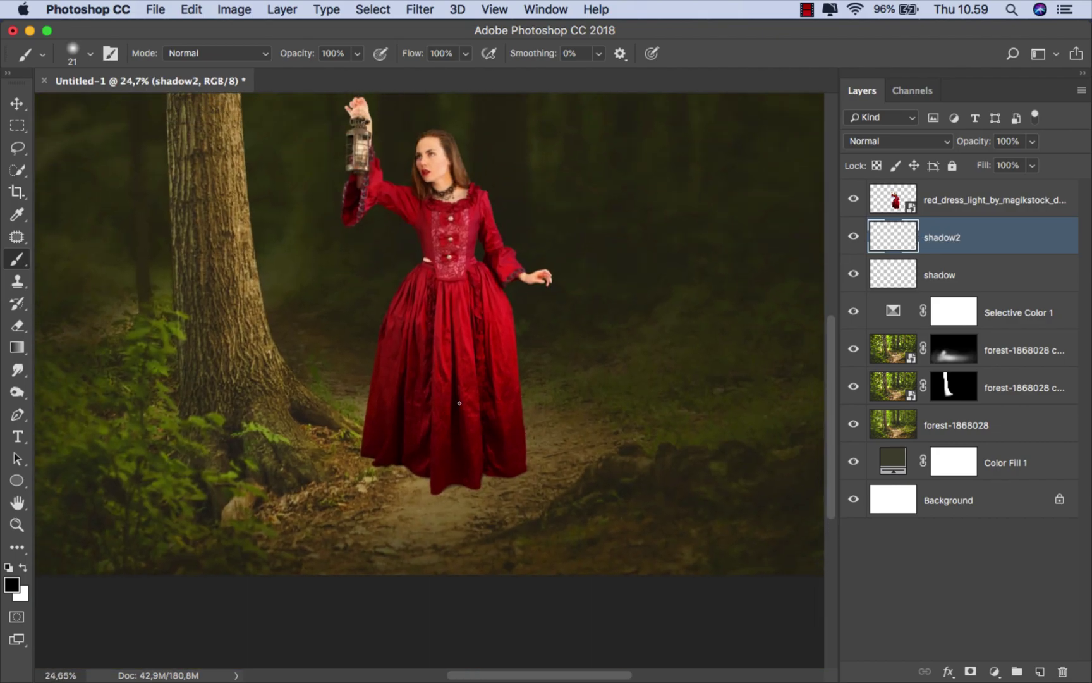
click(357, 54)
click(289, 73)
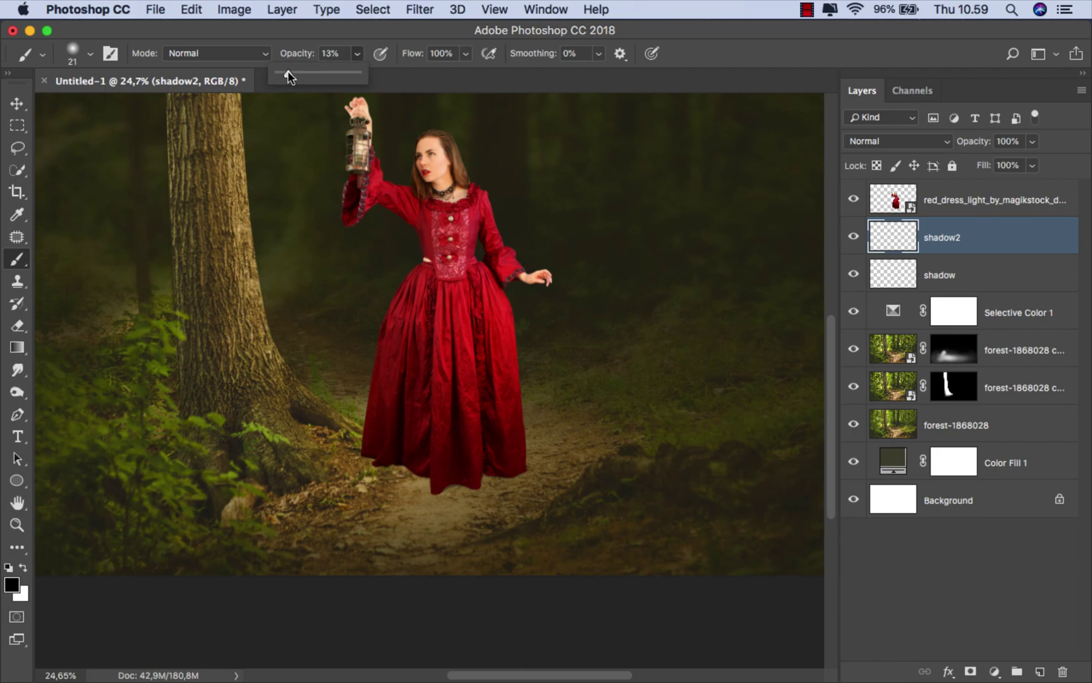
scroll(382, 479, up, 4)
scroll(373, 456, up, 4)
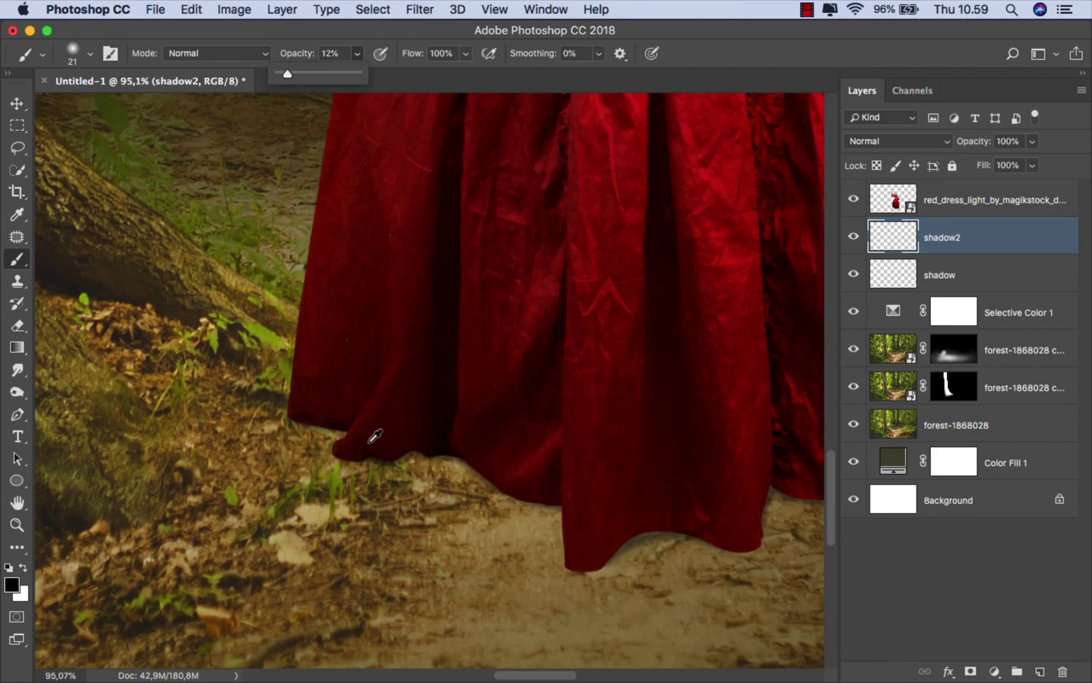
scroll(360, 436, up, 4)
drag(344, 424, 354, 425)
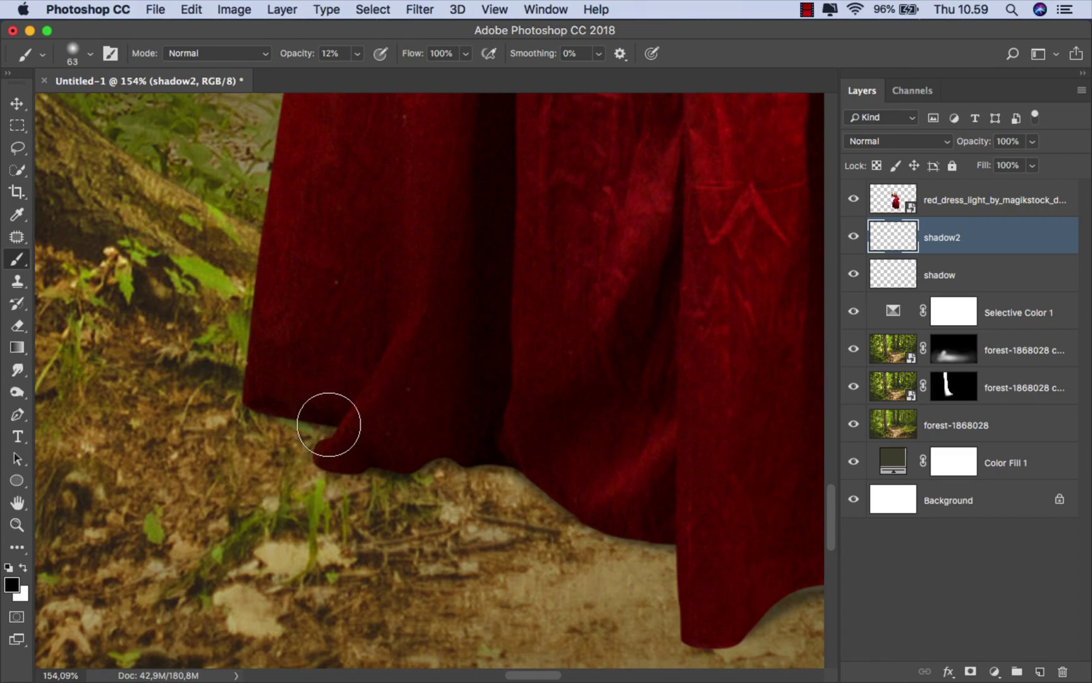
Brush faint black shadow along the dress hem, resizing the brush as needed
scroll(418, 442, down, 1)
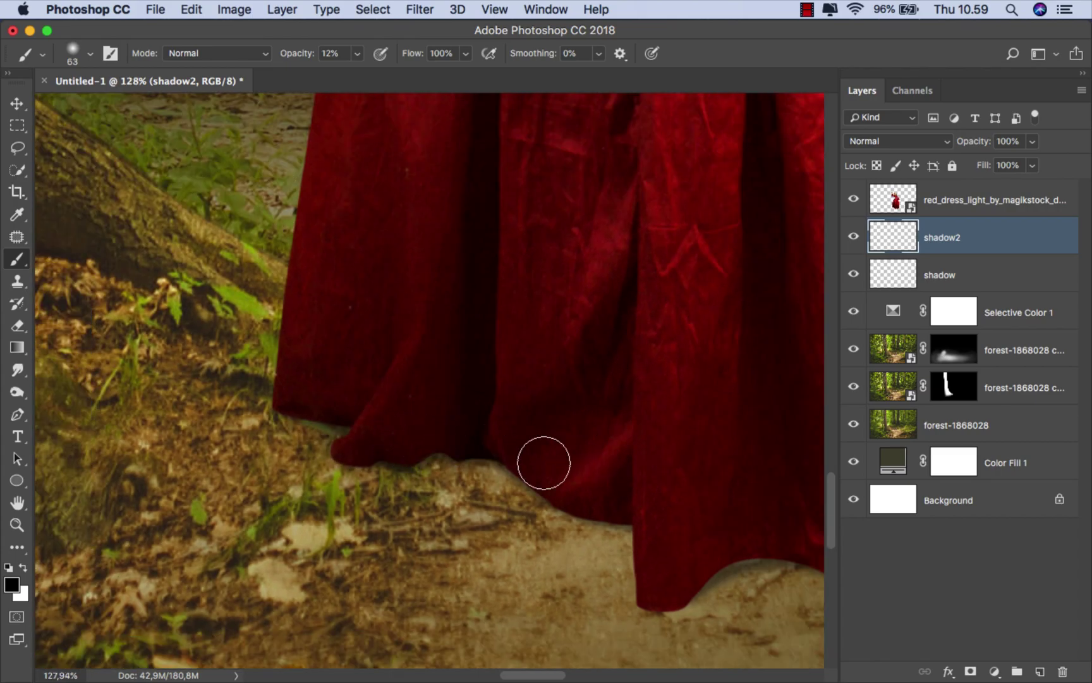
drag(605, 488, 415, 444)
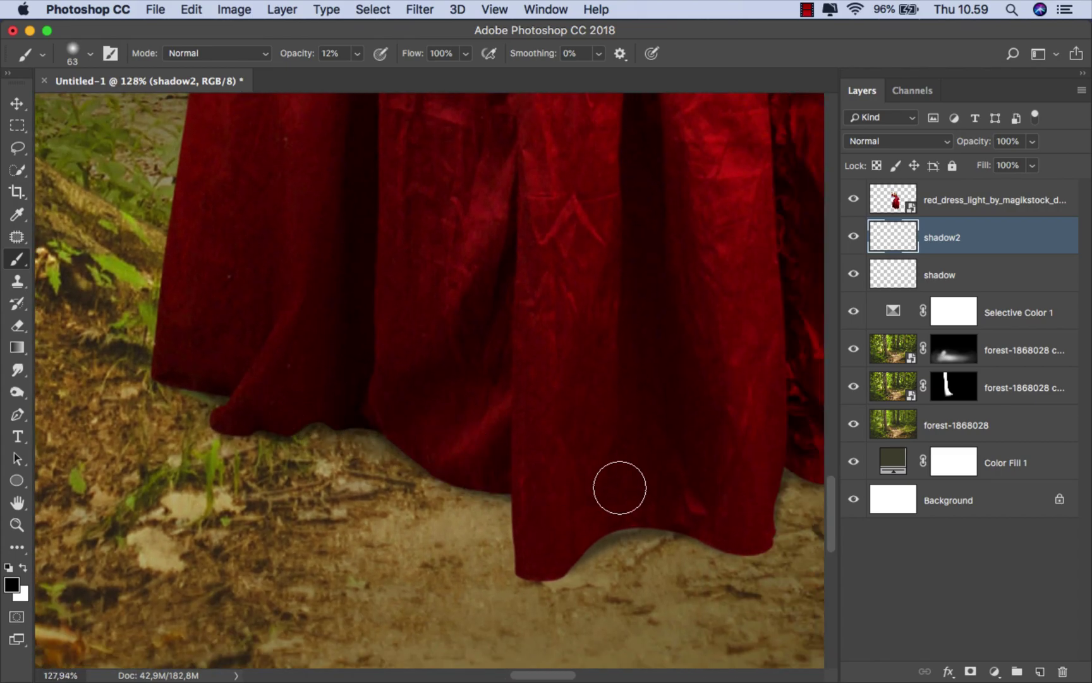
drag(619, 485, 359, 411)
key(bracketleft)
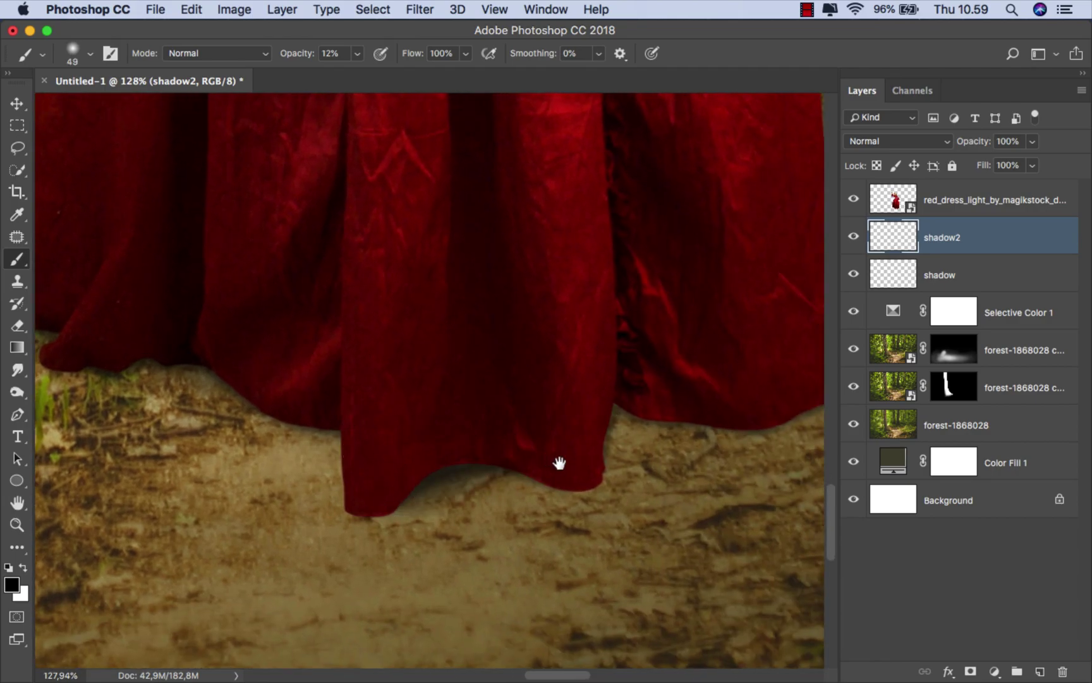
drag(559, 463, 378, 468)
key(bracketright)
key(bracketright)
key(bracketright)
scroll(409, 419, down, 2)
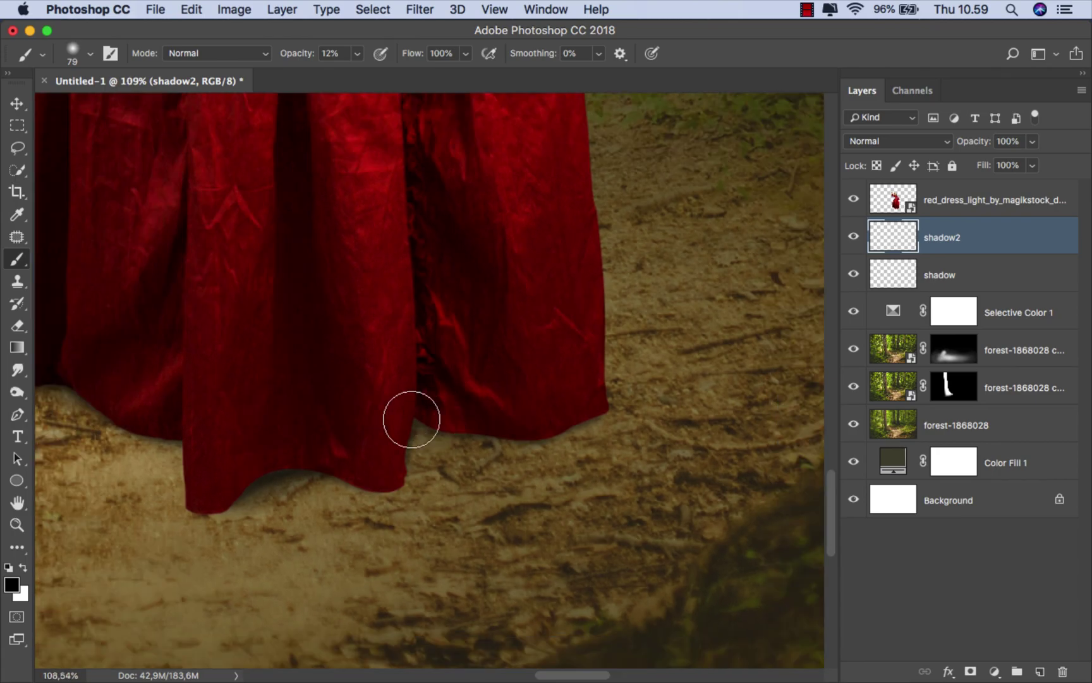
drag(556, 426, 408, 435)
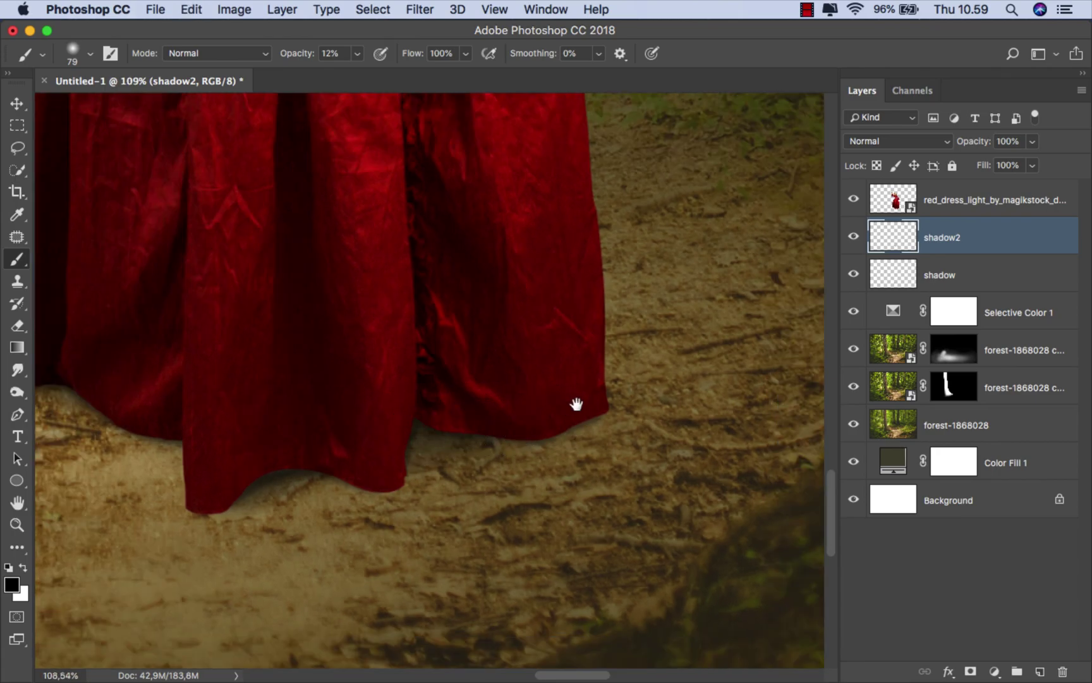
Brush faint shadow onto the ground beside the hem with a larger brush
drag(575, 402, 382, 485)
scroll(381, 485, down, 2)
key(bracketright)
key(bracketright)
key(bracketright)
scroll(392, 468, down, 2)
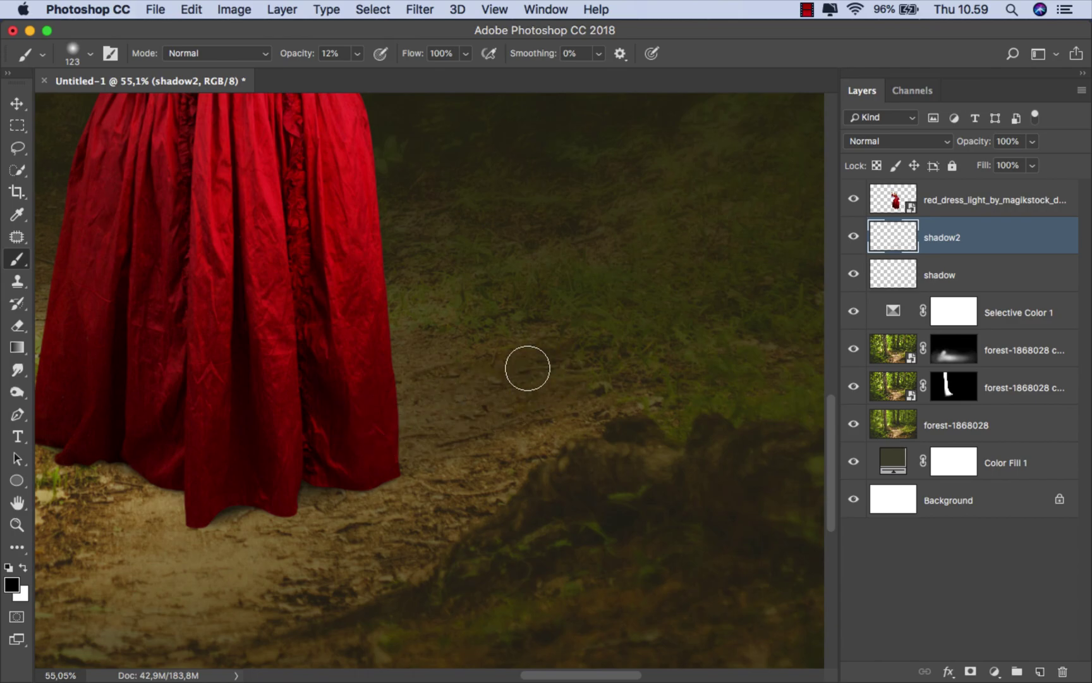
scroll(458, 379, up, 2)
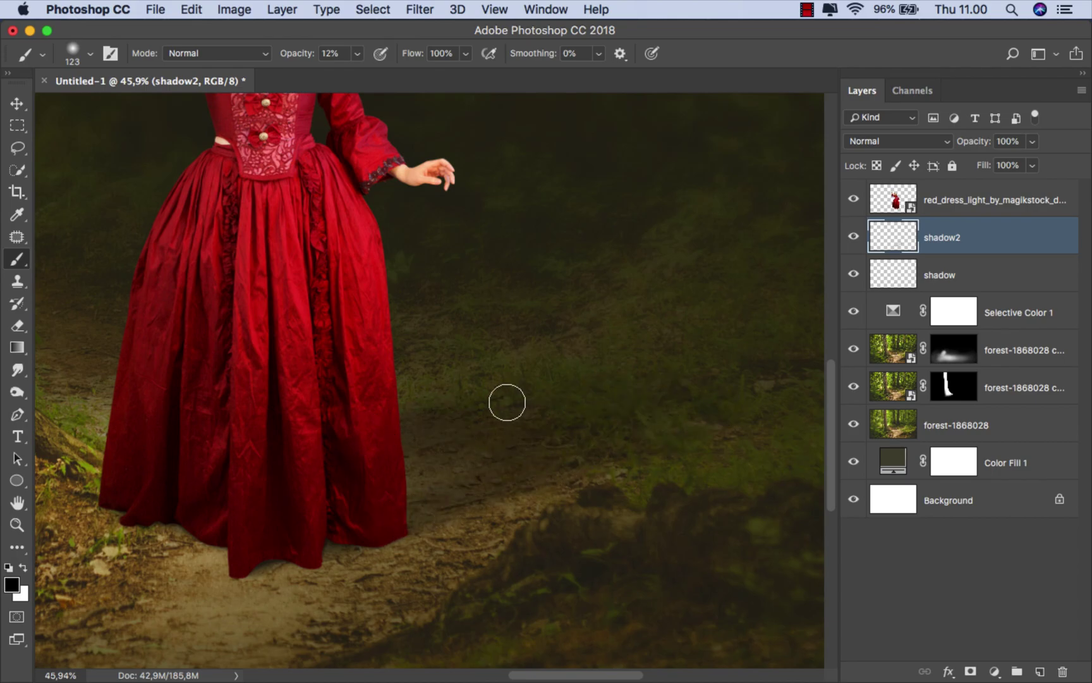
drag(376, 478, 377, 525)
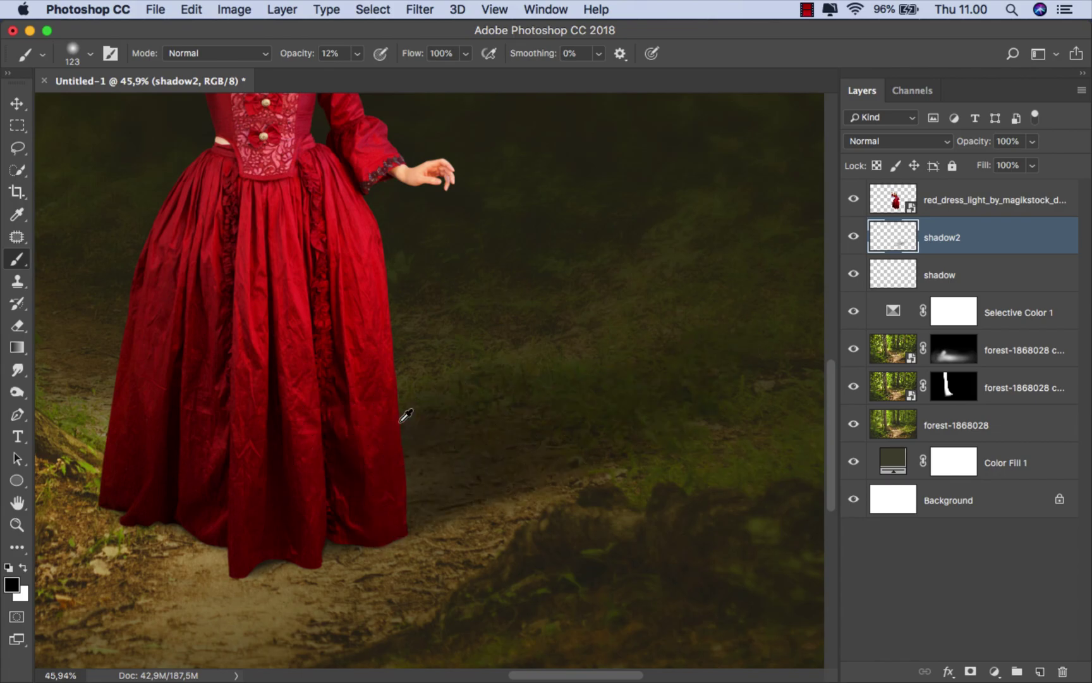
scroll(402, 414, down, 5)
scroll(468, 422, up, 3)
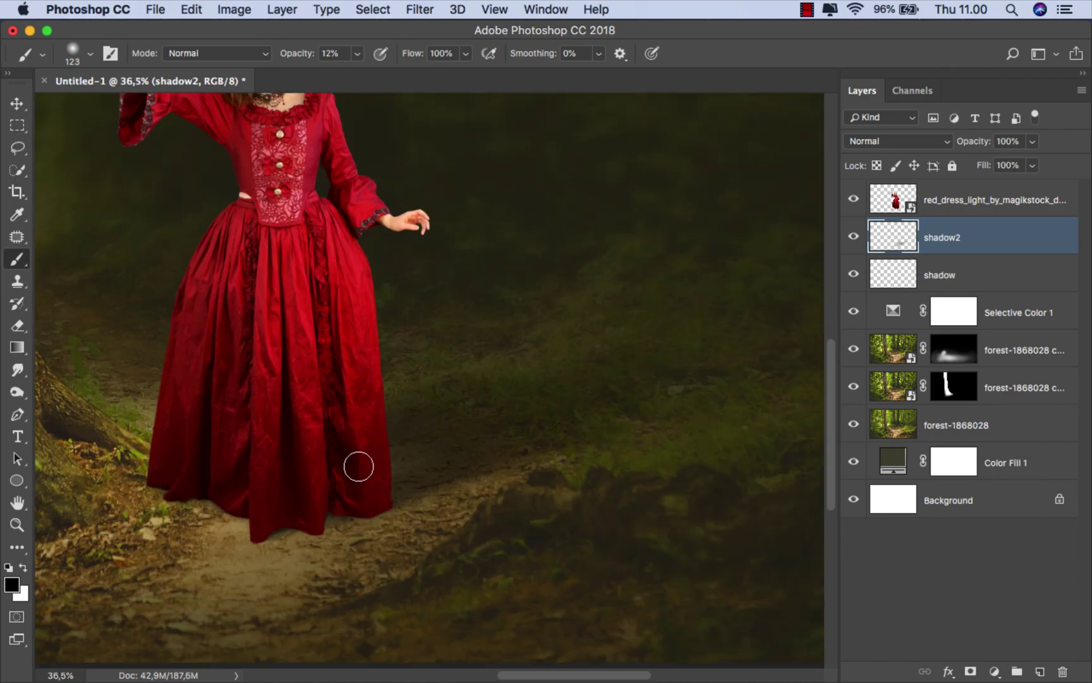
scroll(523, 452, down, 3)
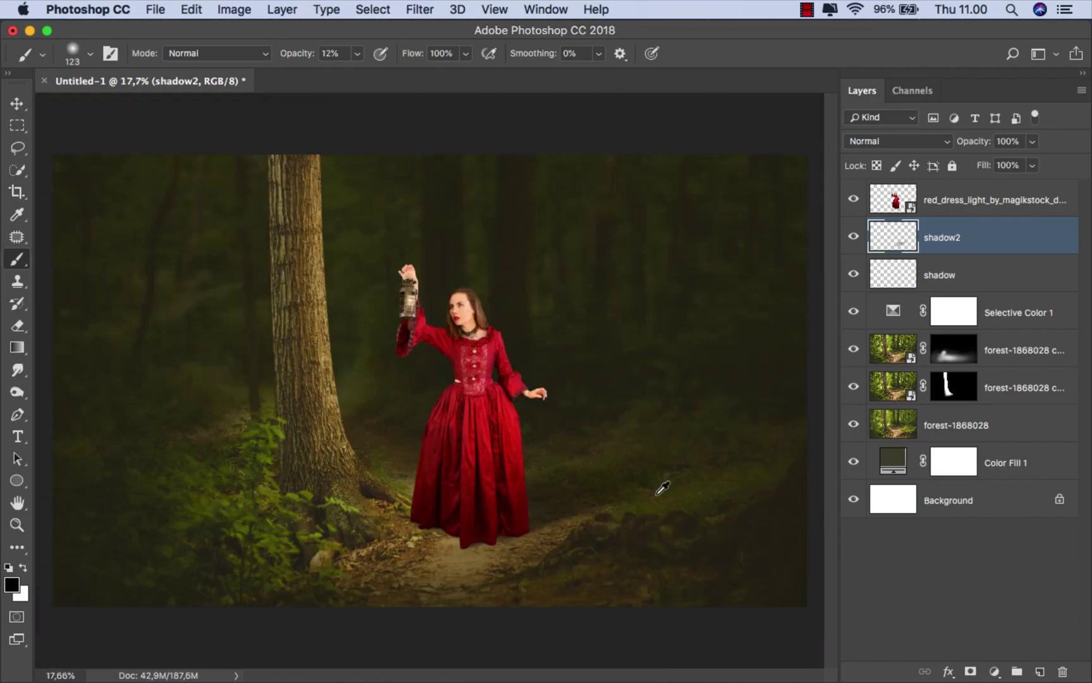
scroll(658, 482, up, 1)
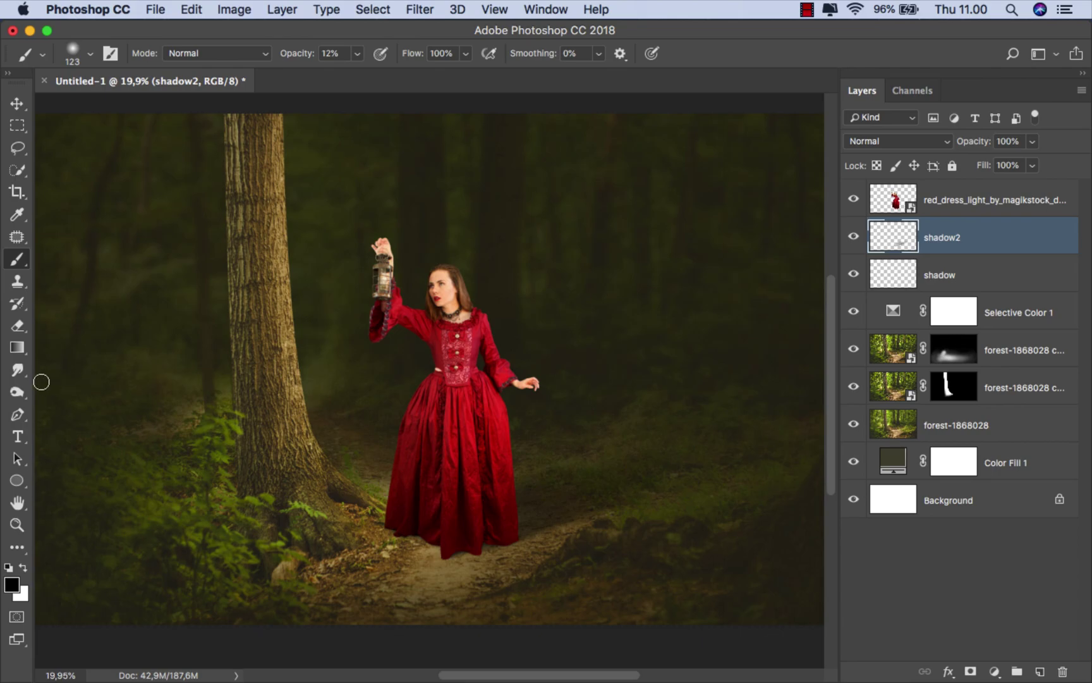
Softly erase shadow2's strokes right of the dress with an ~11% eraser around 550 px
drag(19, 325, 51, 327)
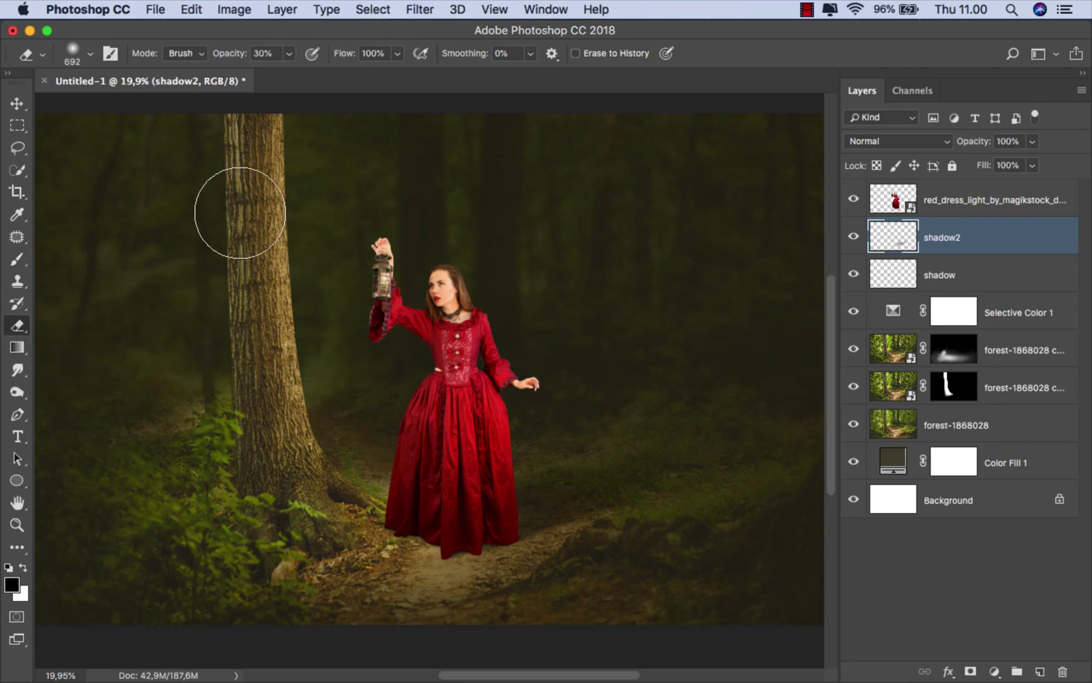
click(288, 54)
drag(273, 75, 270, 74)
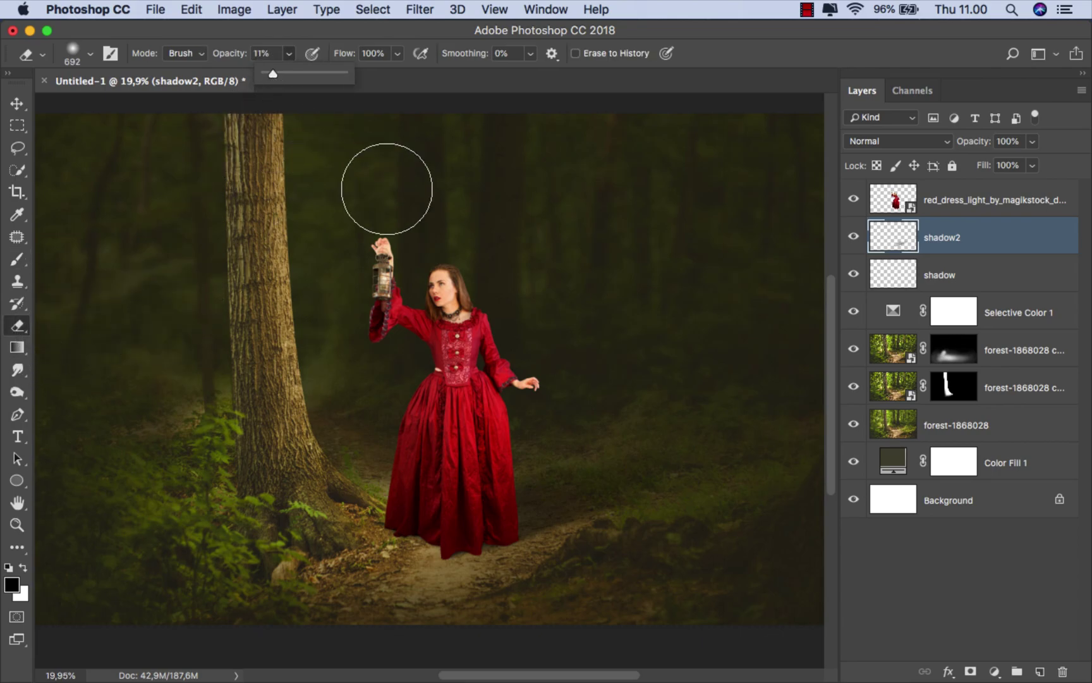
drag(646, 399, 671, 398)
scroll(634, 525, up, 2)
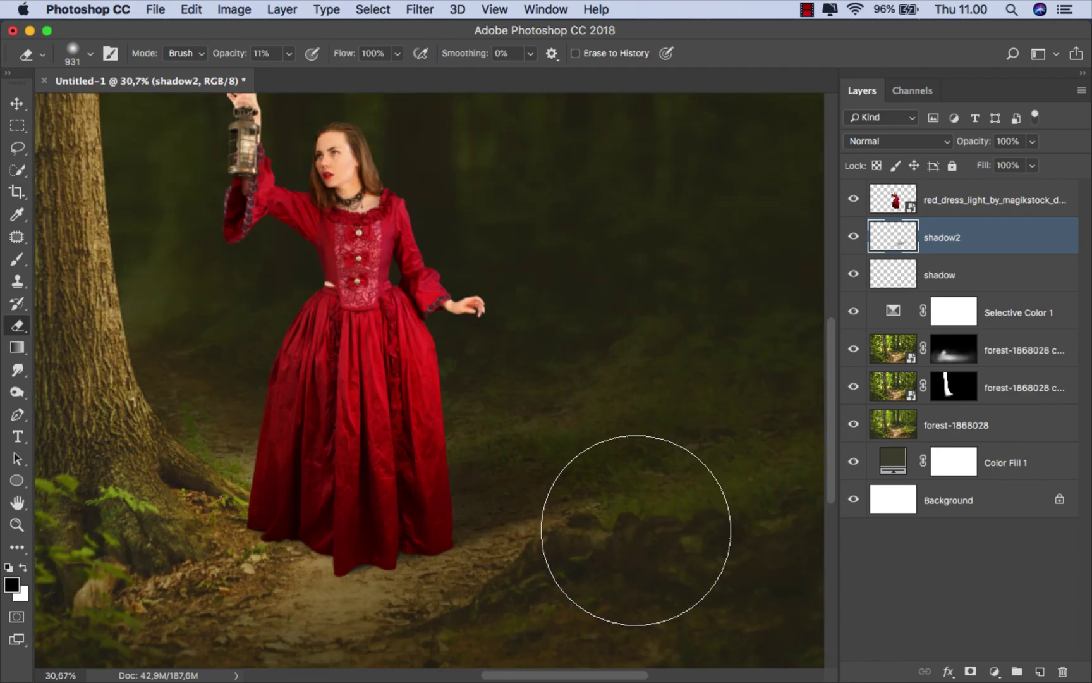
mouse_move(635, 531)
mouse_down()
mouse_move(561, 531)
mouse_move(573, 533)
mouse_up()
scroll(580, 527, up, 3)
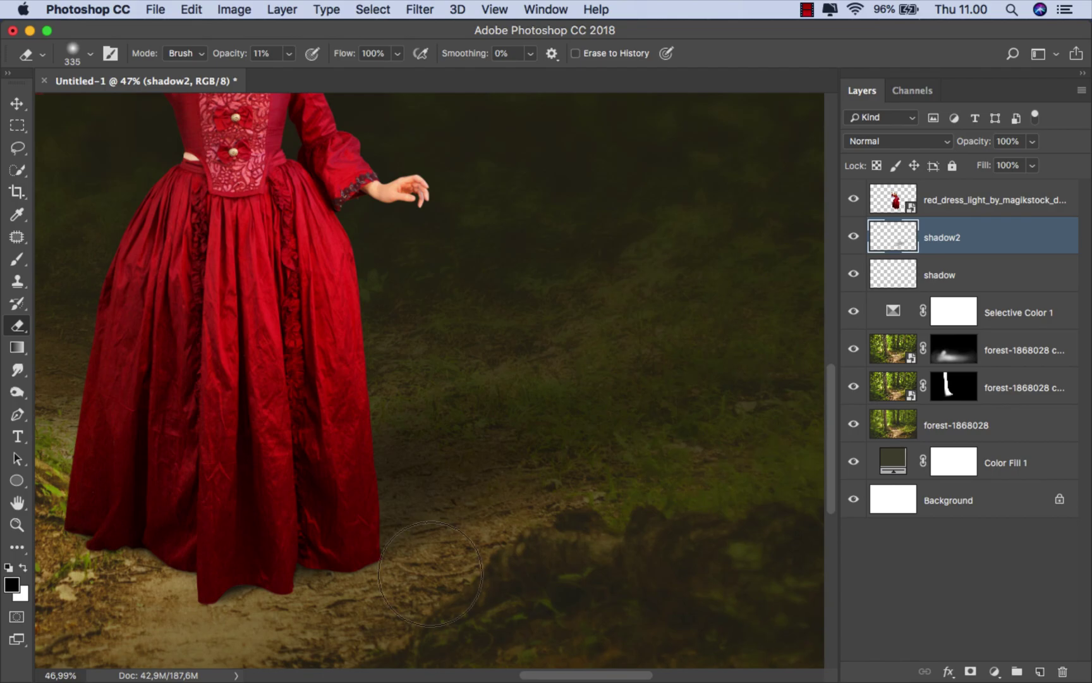
scroll(487, 365, down, 2)
drag(519, 352, 552, 354)
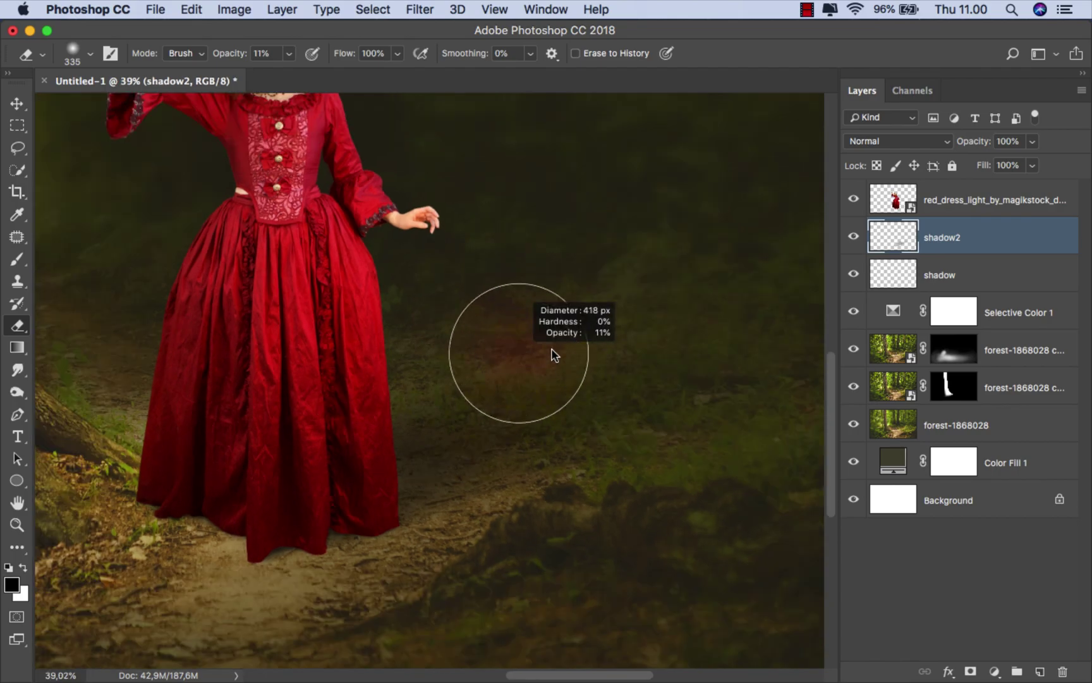
scroll(645, 434, down, 1)
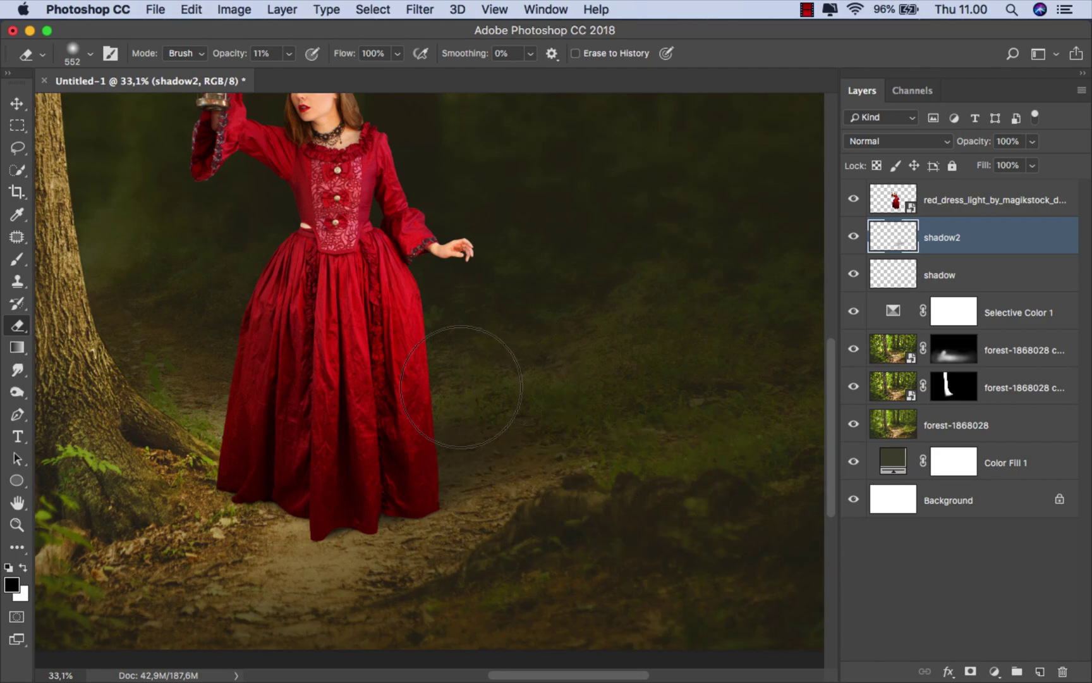
scroll(505, 329, down, 1)
Toggle shadow2 to compare, then select the Move tool and fit the image on screen
click(854, 238)
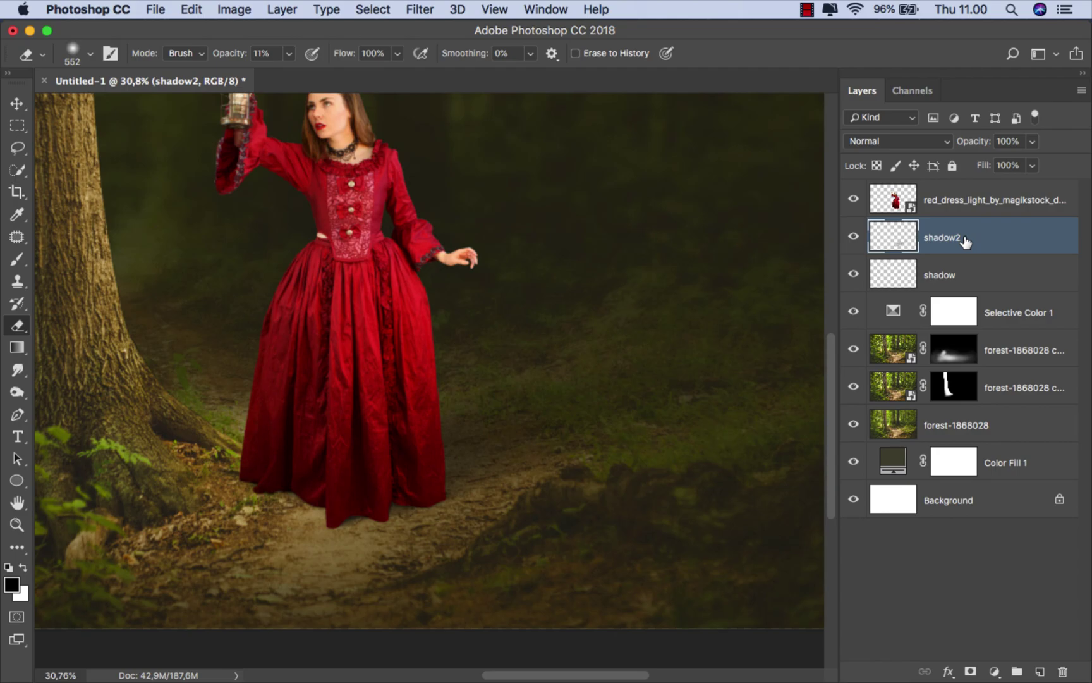
key(v)
key(super+0)
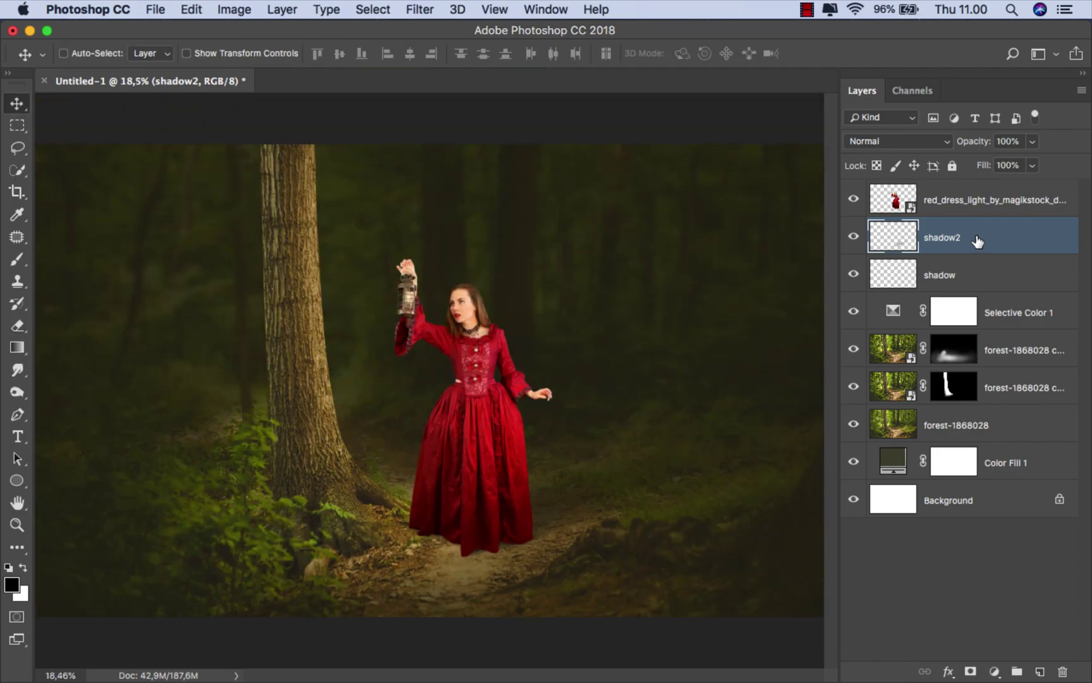
Add a Selective Color adjustment clipped to the dress layer with Whites Black about -22
click(977, 209)
click(994, 671)
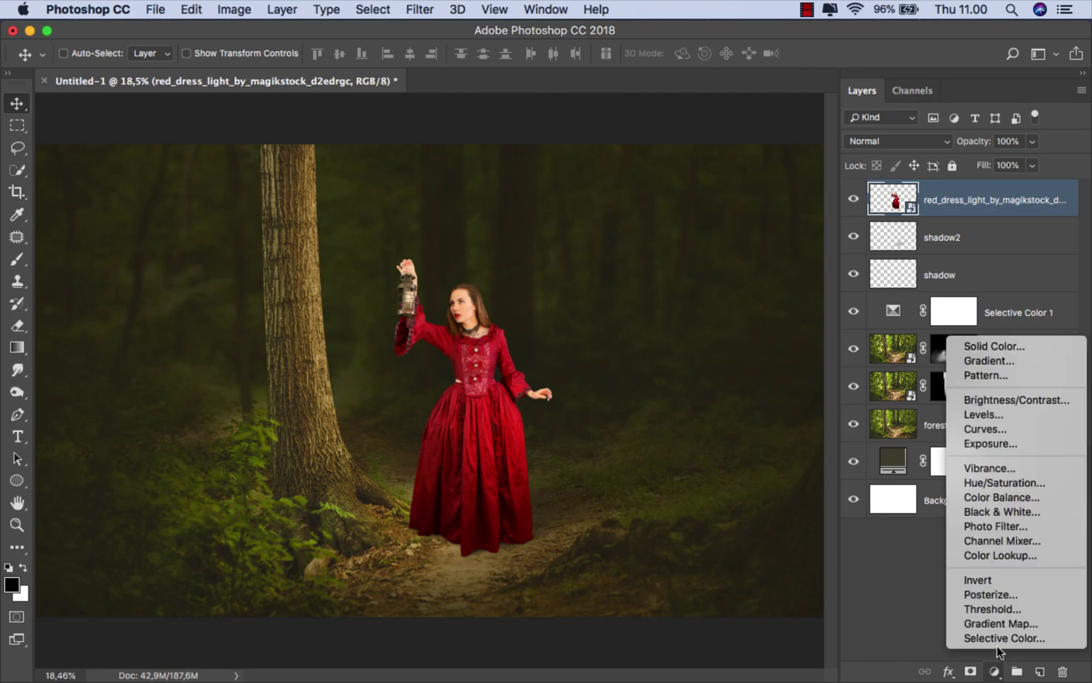
click(1012, 640)
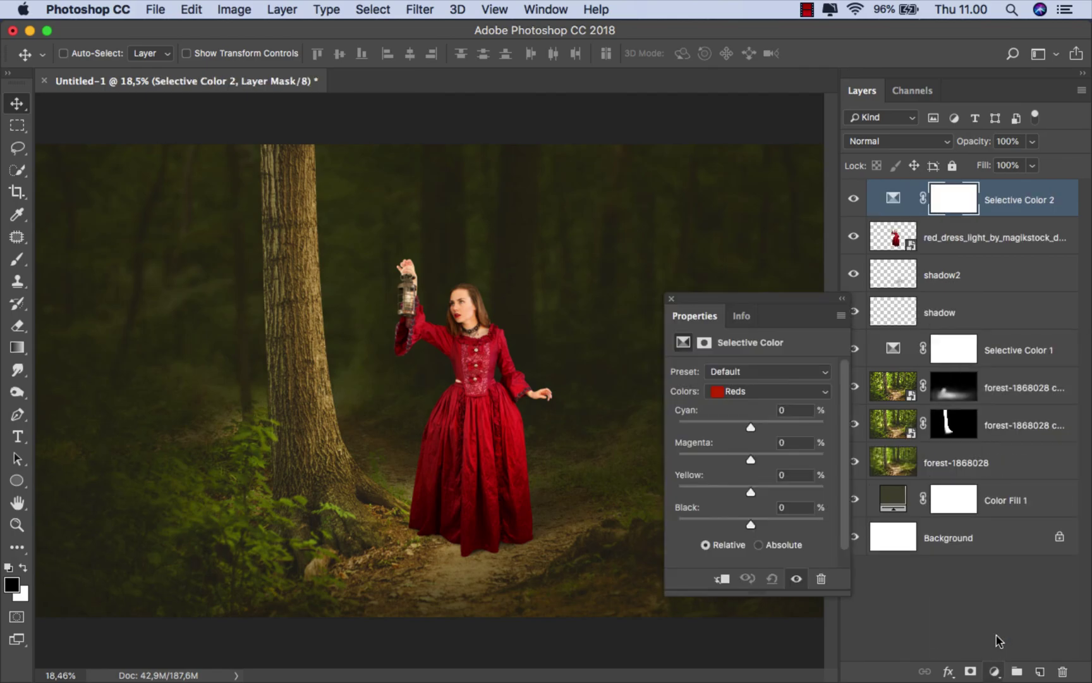
click(722, 578)
click(746, 394)
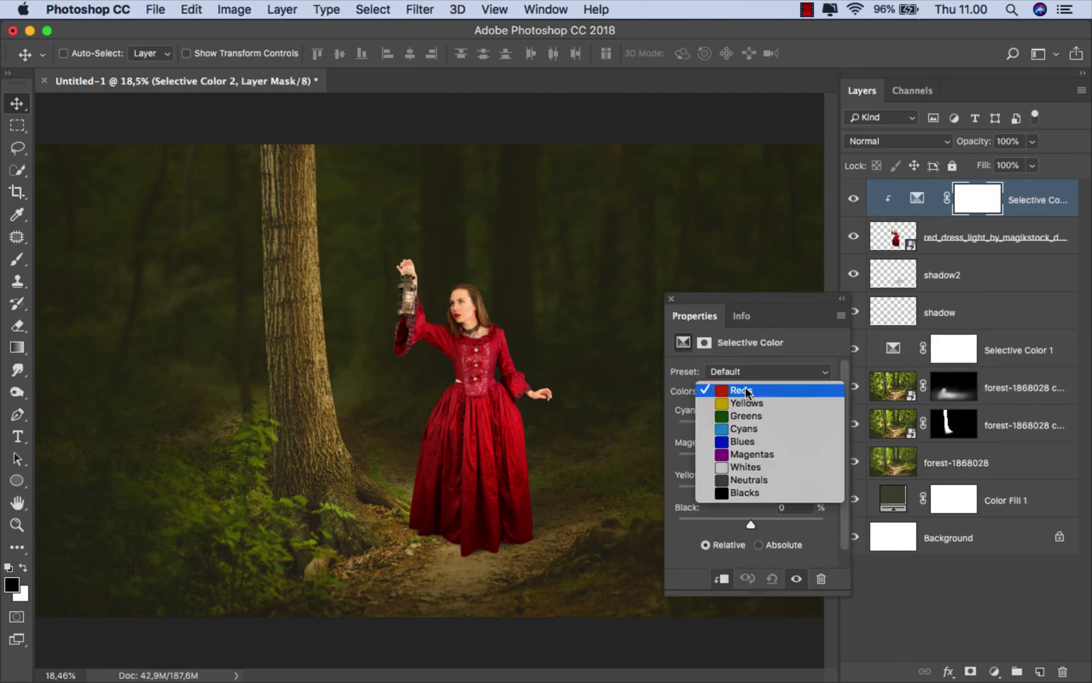
click(748, 467)
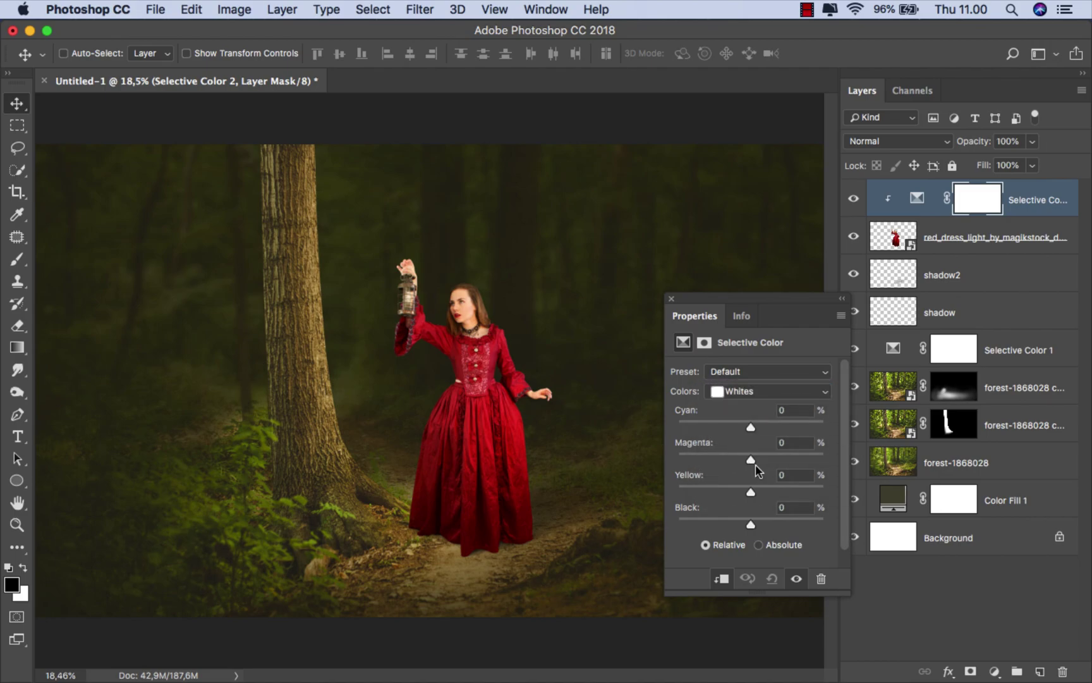
drag(750, 514, 737, 516)
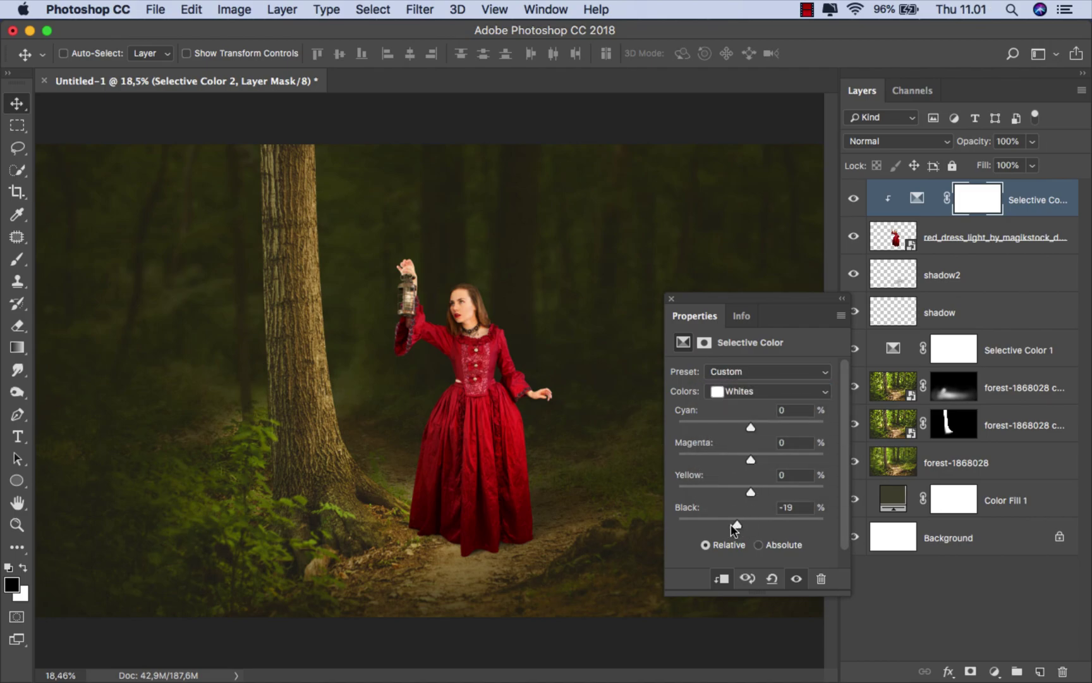
Reframe the view around the woman and set the Blacks range's Black to -5
scroll(487, 350, up, 5)
scroll(429, 366, down, 2)
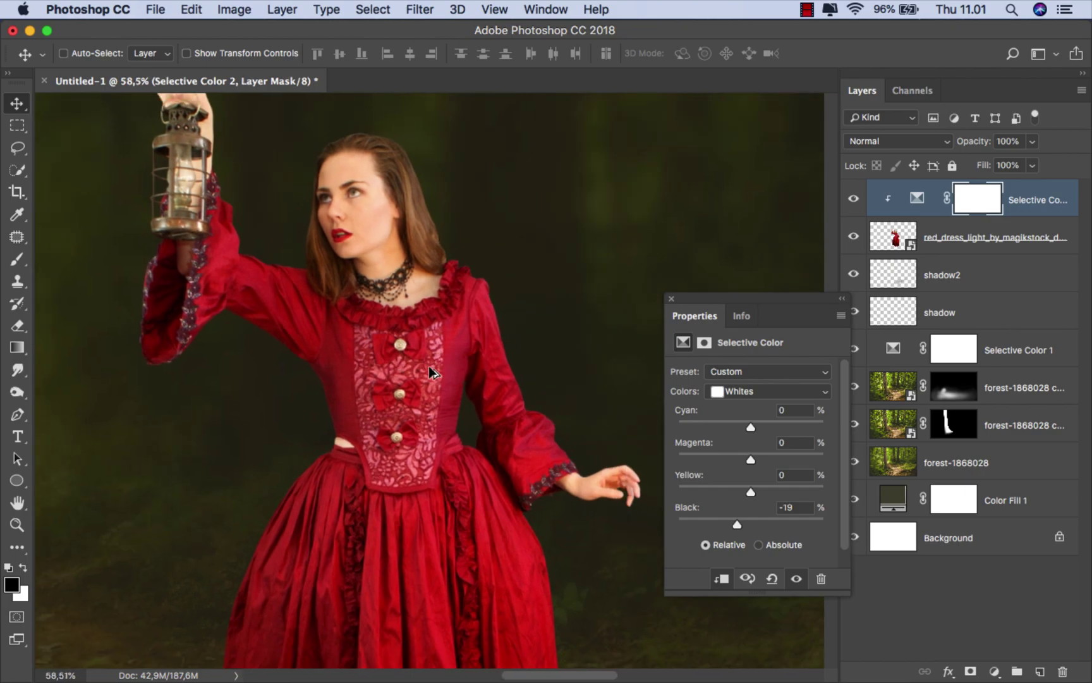
scroll(429, 366, down, 3)
drag(417, 349, 397, 298)
scroll(396, 294, down, 1)
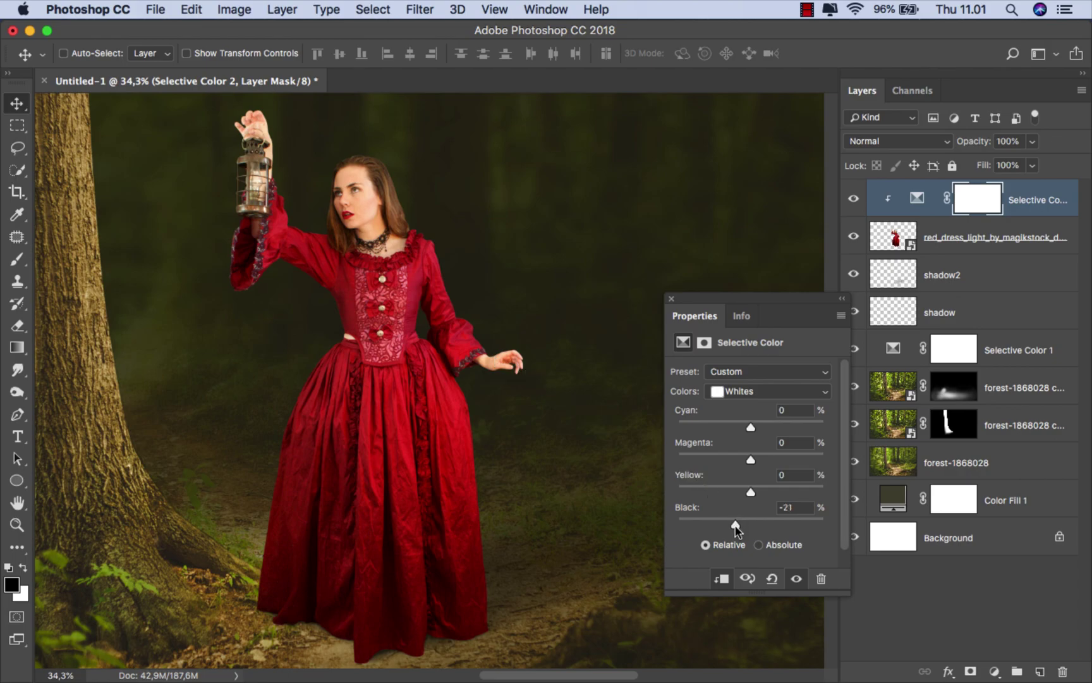
click(760, 392)
click(762, 415)
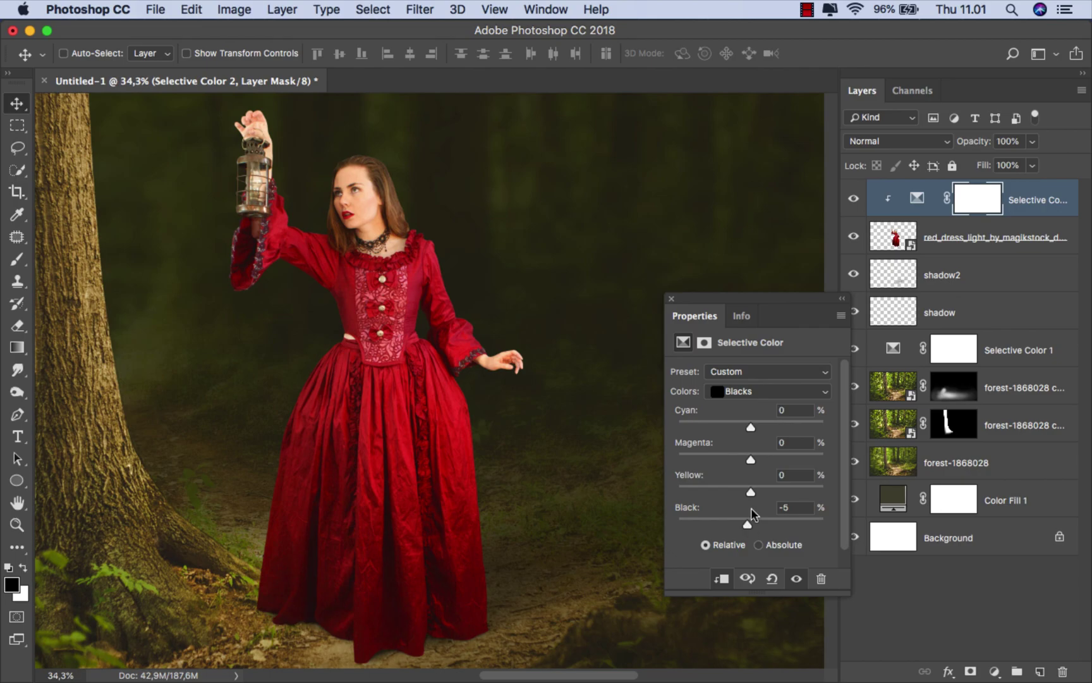
click(761, 399)
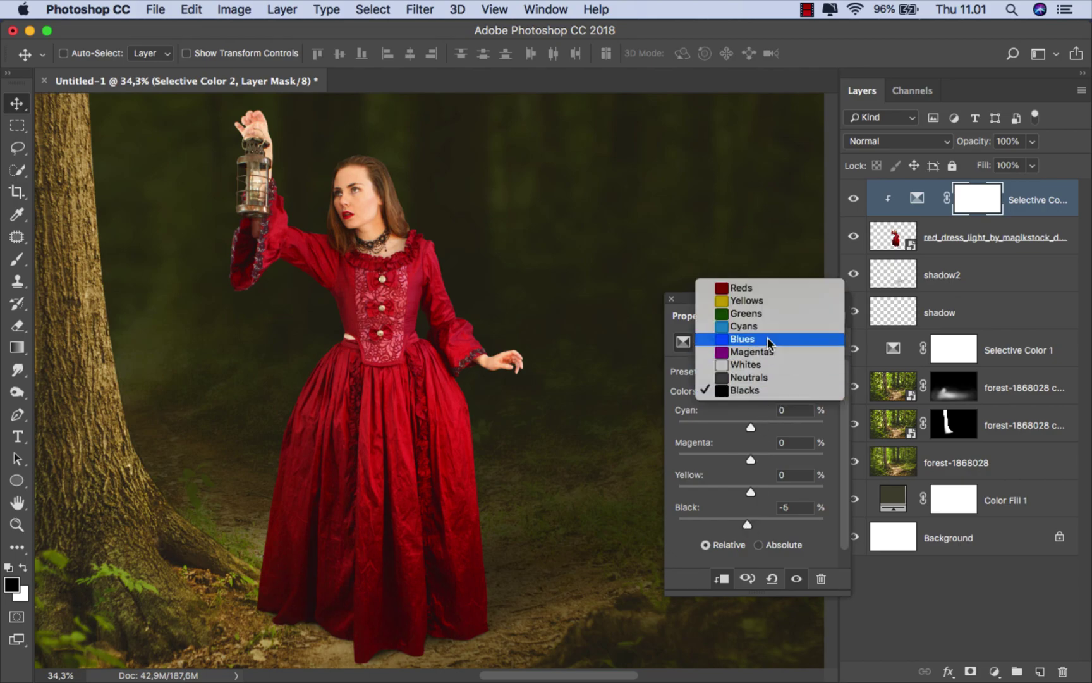
Set the Selective Color Reds to Cyan +15 and Black +33
click(769, 288)
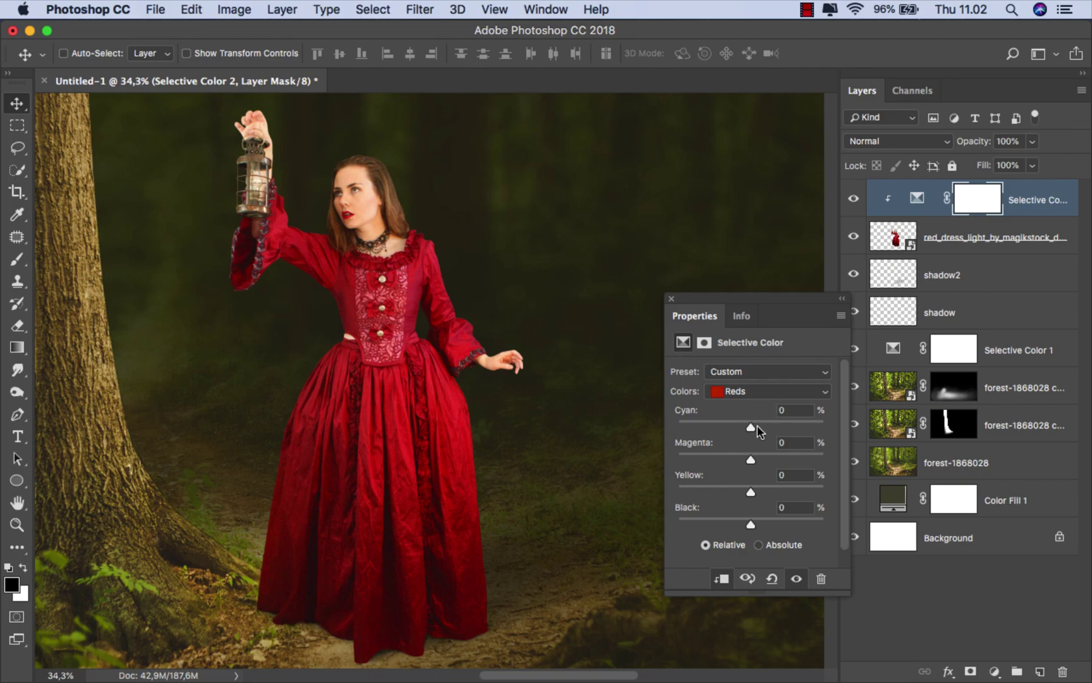
drag(758, 430, 761, 431)
drag(751, 523, 765, 524)
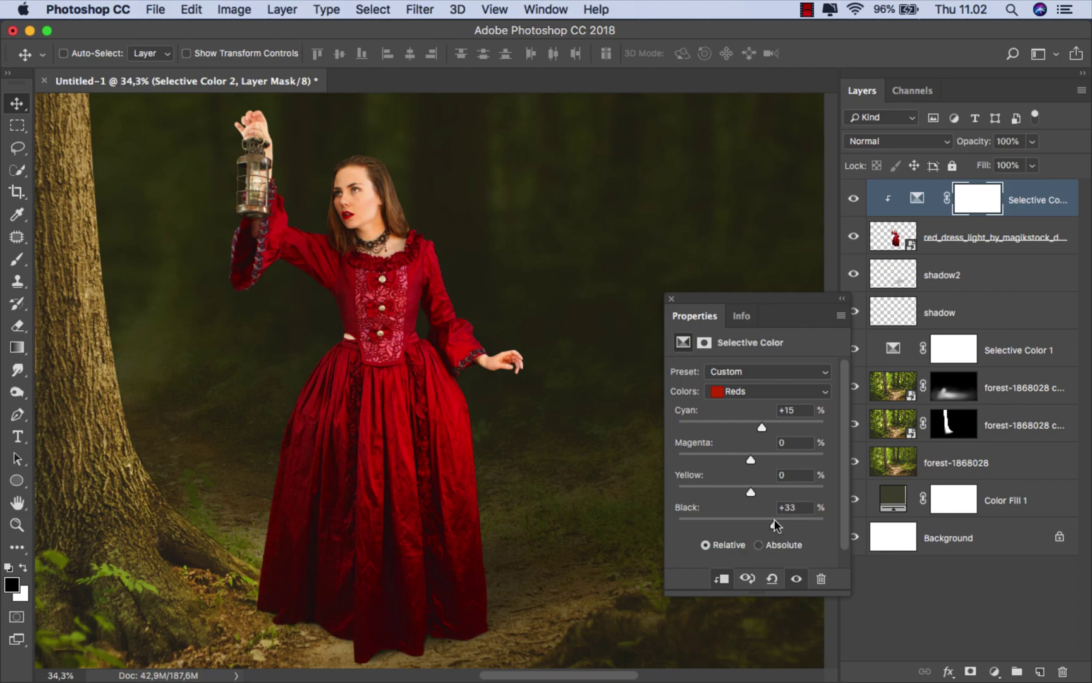
Set Yellows to Cyan -5 and Black +100, then compare before/after and fit the image
click(750, 390)
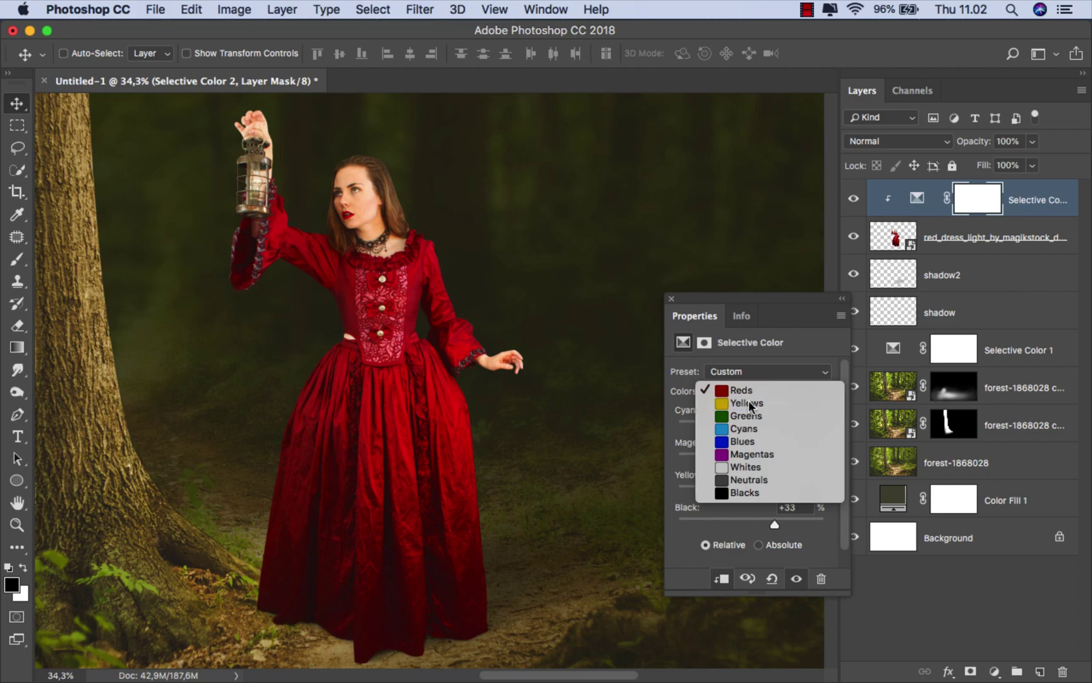
click(750, 401)
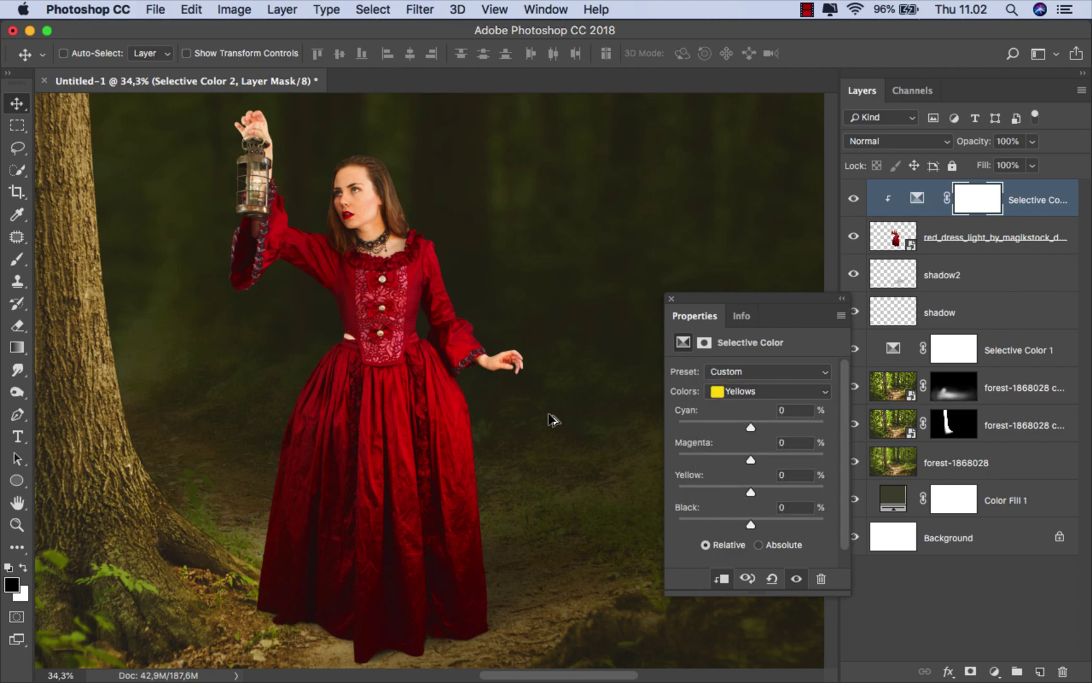
scroll(548, 419, down, 3)
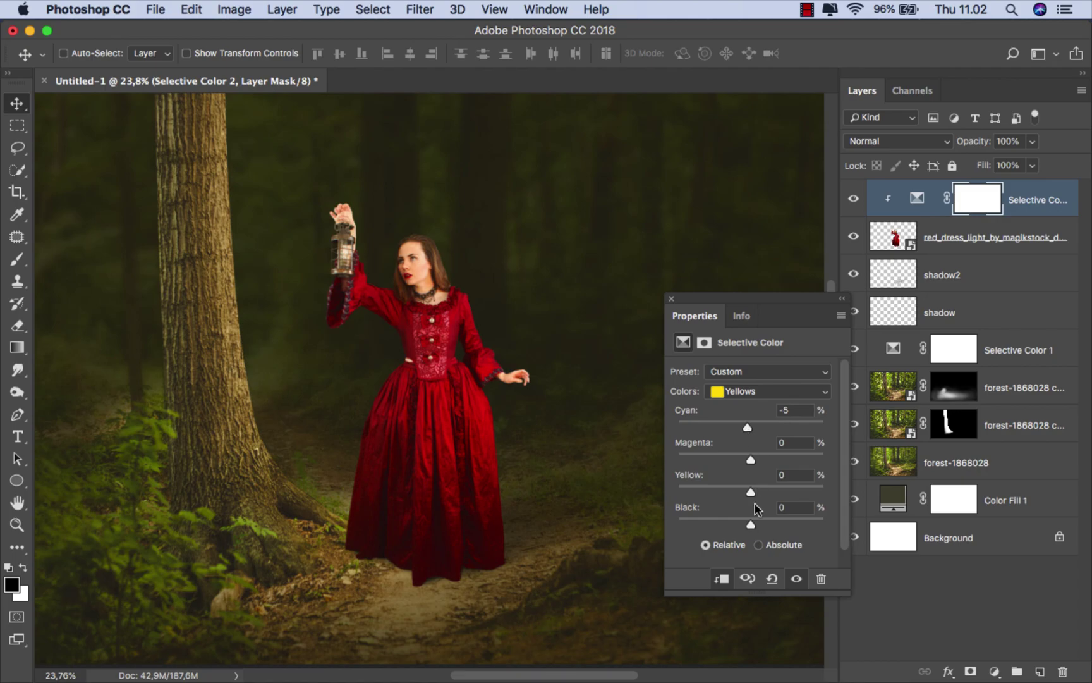
drag(790, 521, 824, 523)
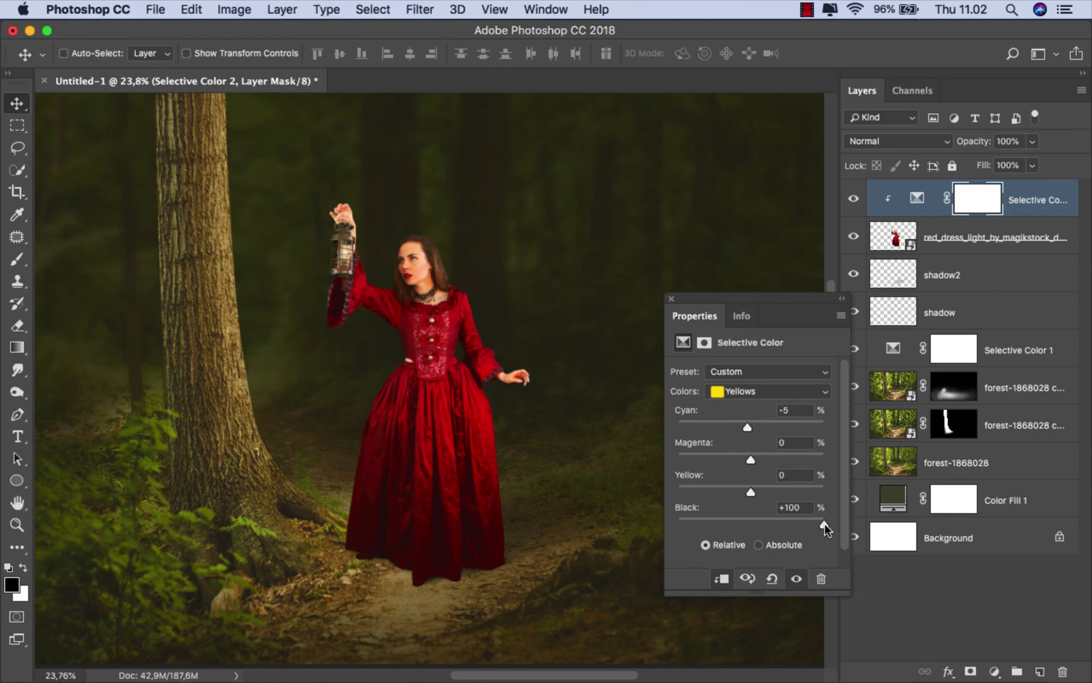
click(672, 299)
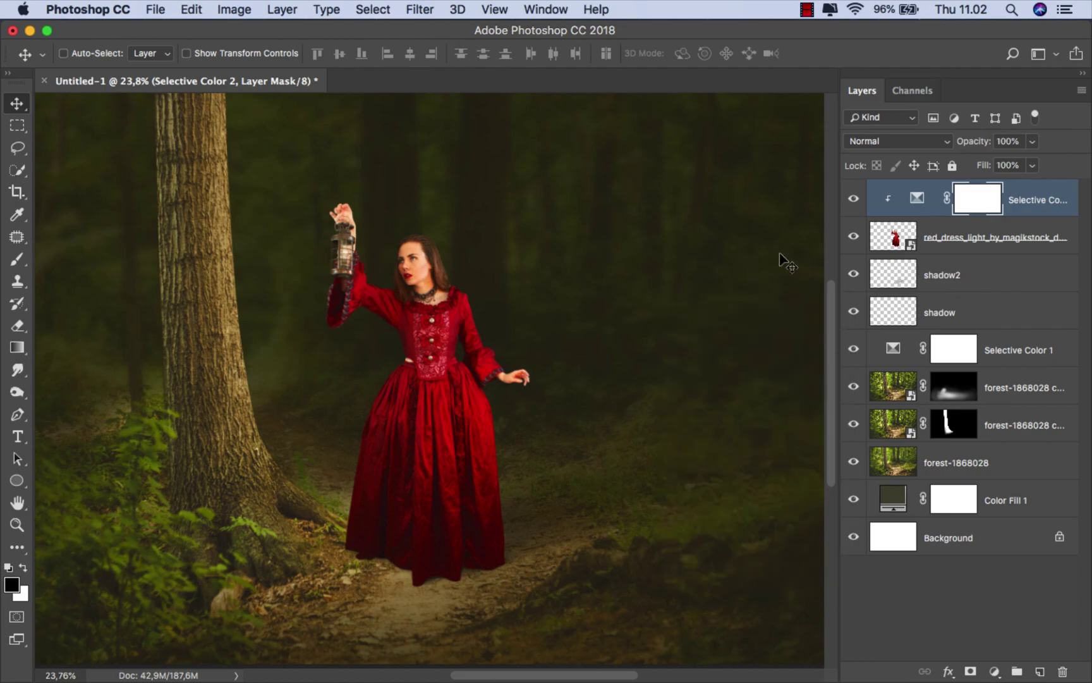
click(853, 197)
key(super+0)
key(super+0)
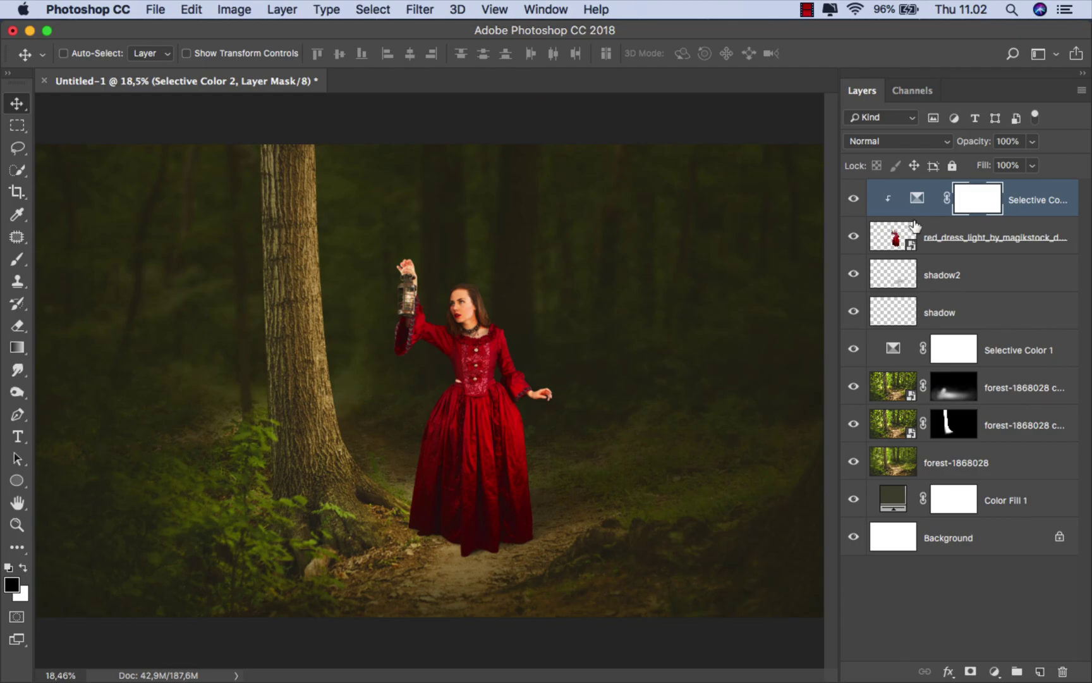
Add a Hue/Saturation clipped to the dress with Reds saturation -20 and lightness -5
key(super+2)
click(995, 671)
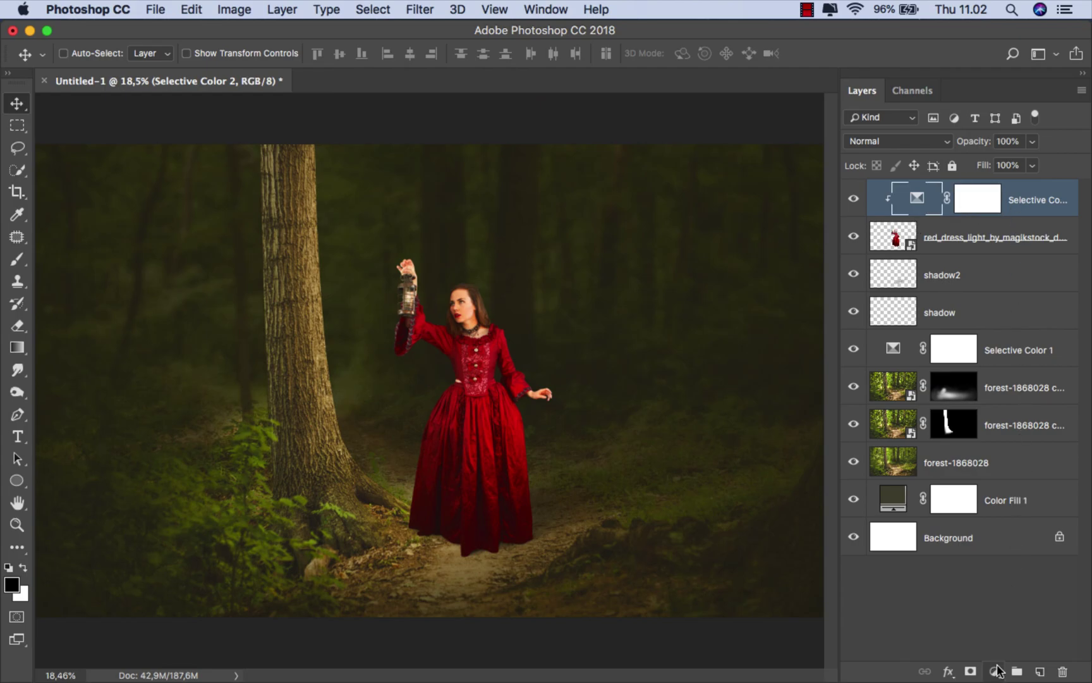
click(1026, 483)
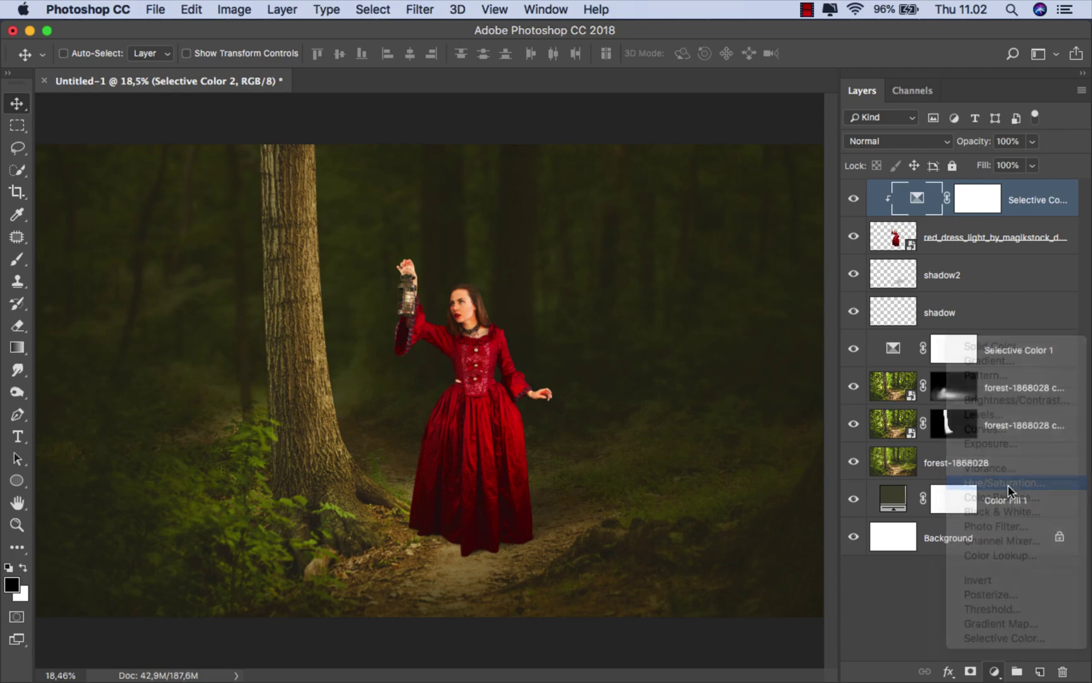
click(722, 580)
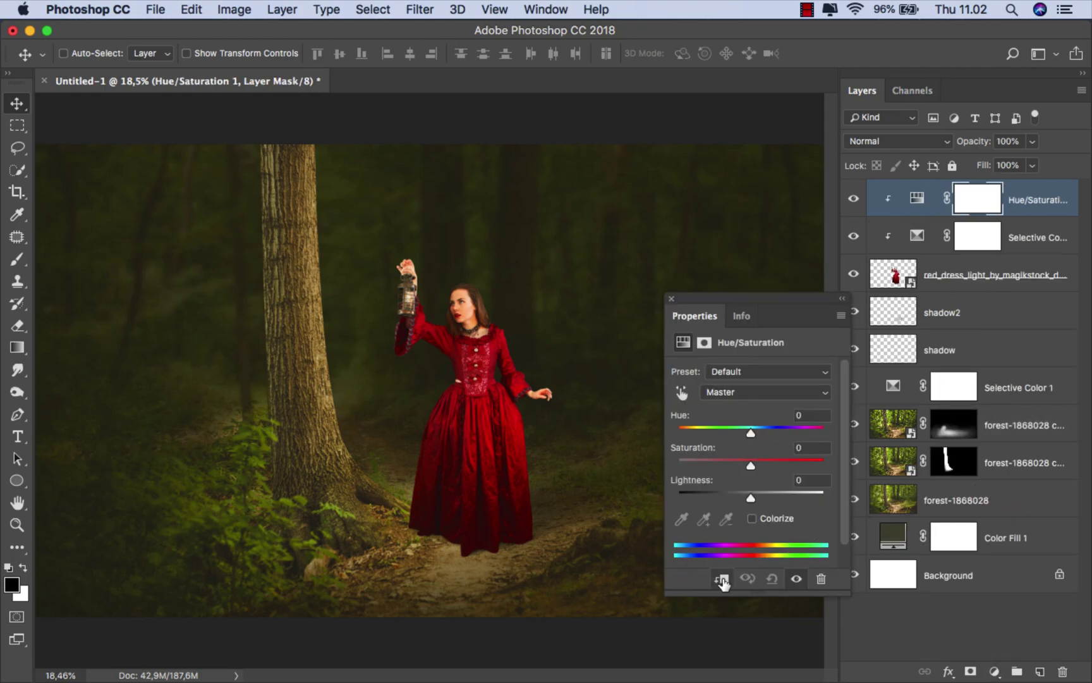
click(741, 396)
click(737, 403)
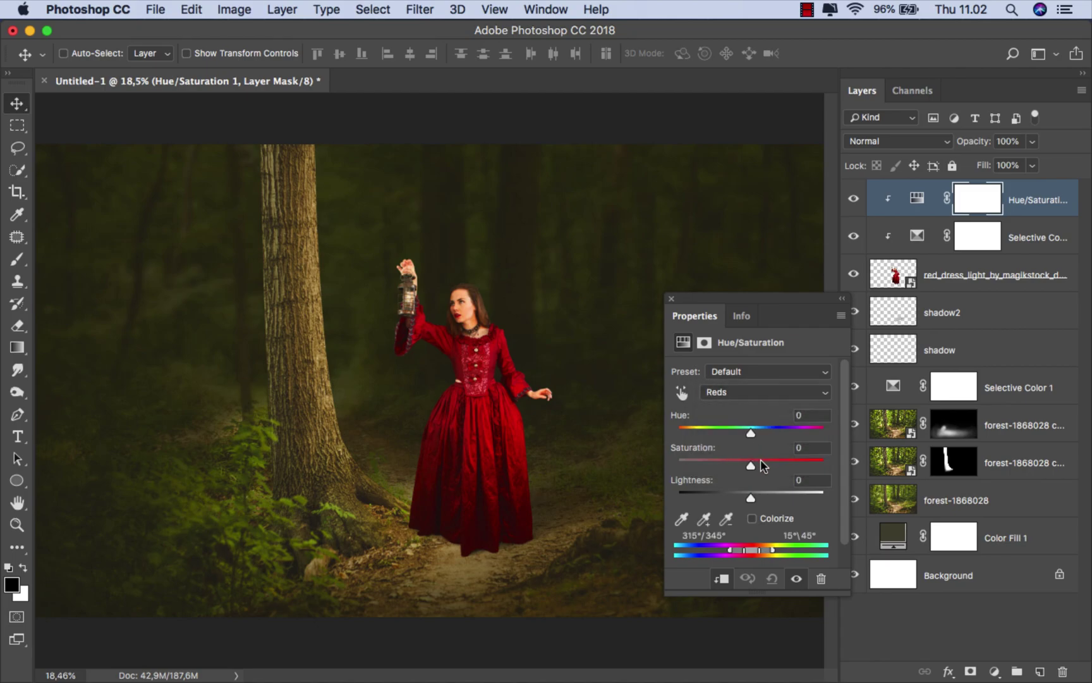
drag(751, 464, 735, 465)
click(672, 298)
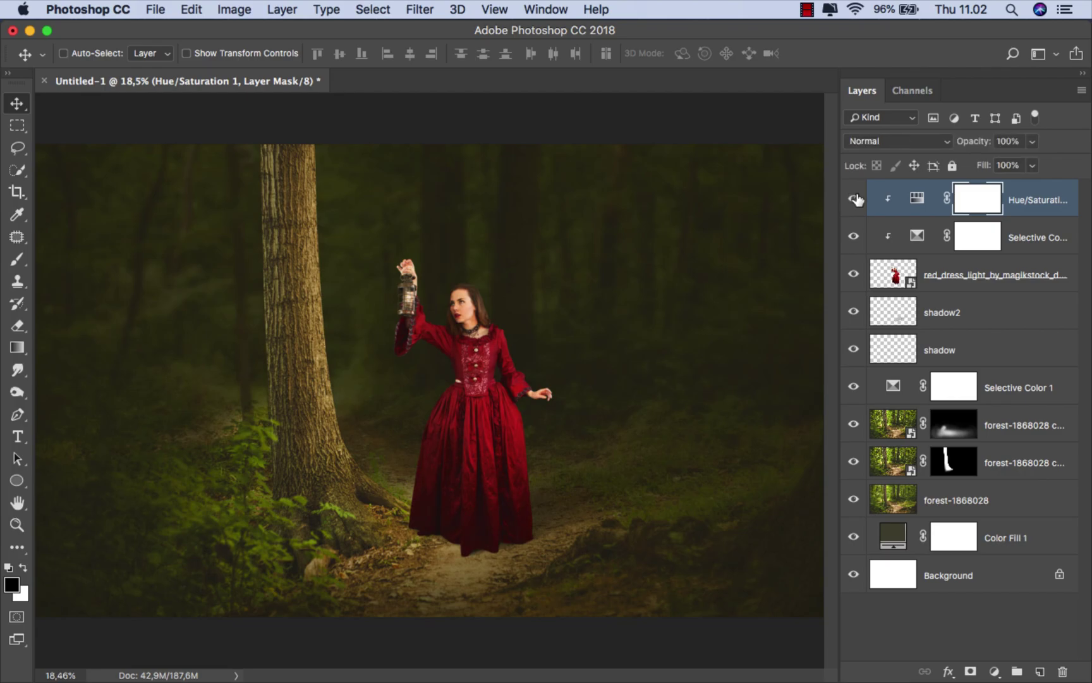
key(ctrl+2)
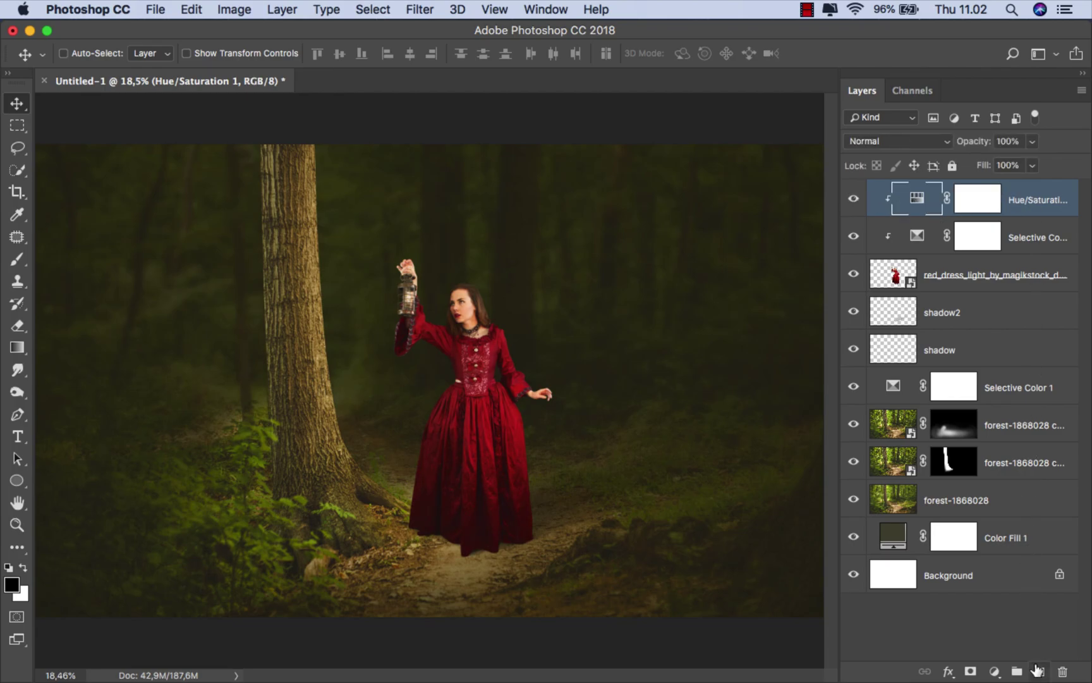
Add a new empty Layer 1 on top and switch to the Brush tool
click(1037, 668)
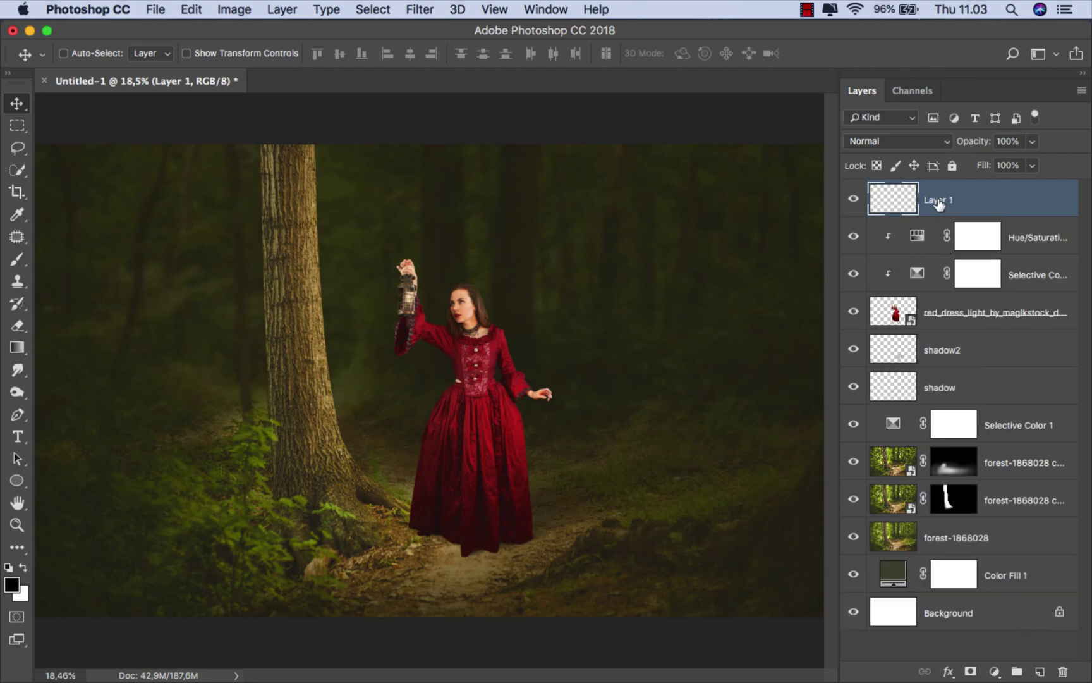
drag(27, 256, 61, 262)
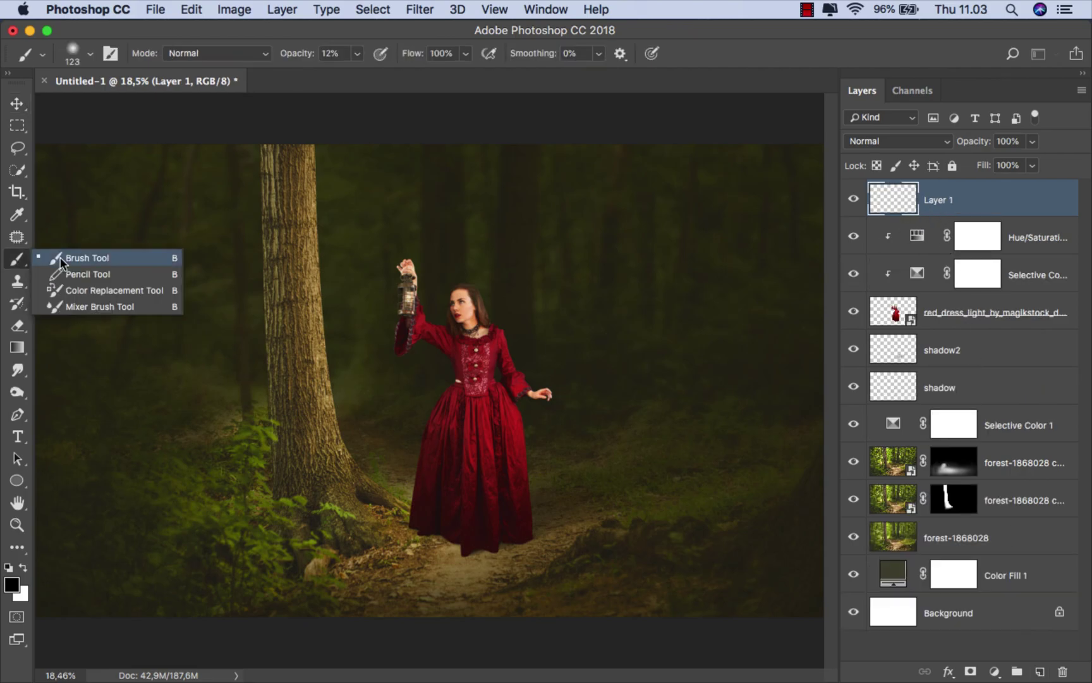
click(84, 255)
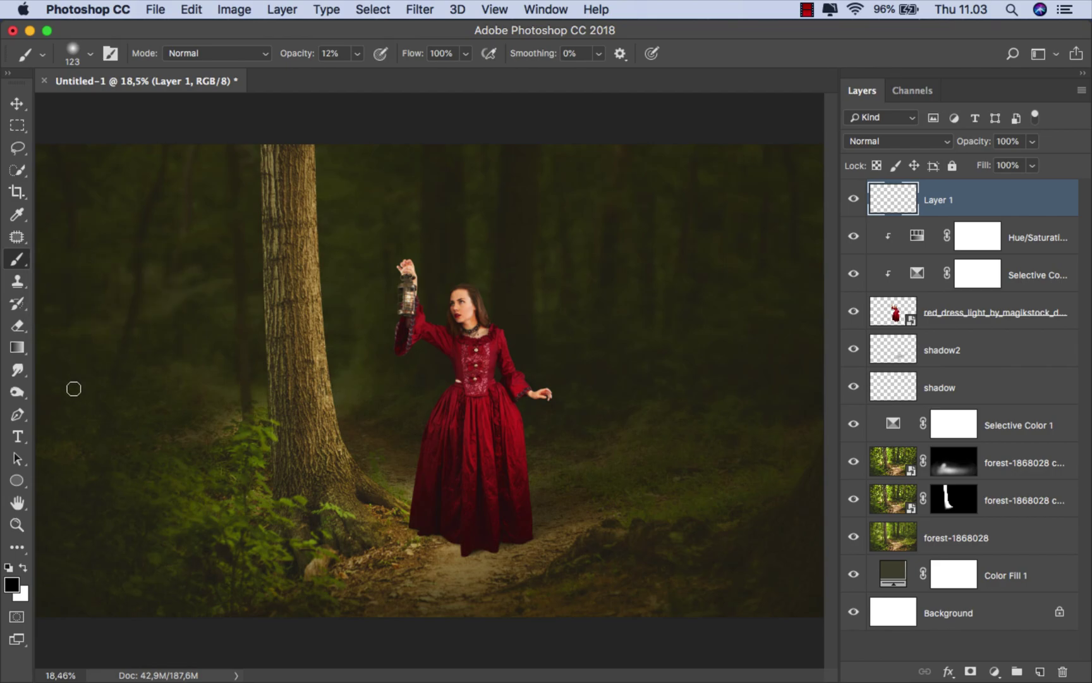
click(13, 582)
Set the foreground to a peach sampled from her forehead, brightness 100 and hue 25
scroll(458, 297, up, 3)
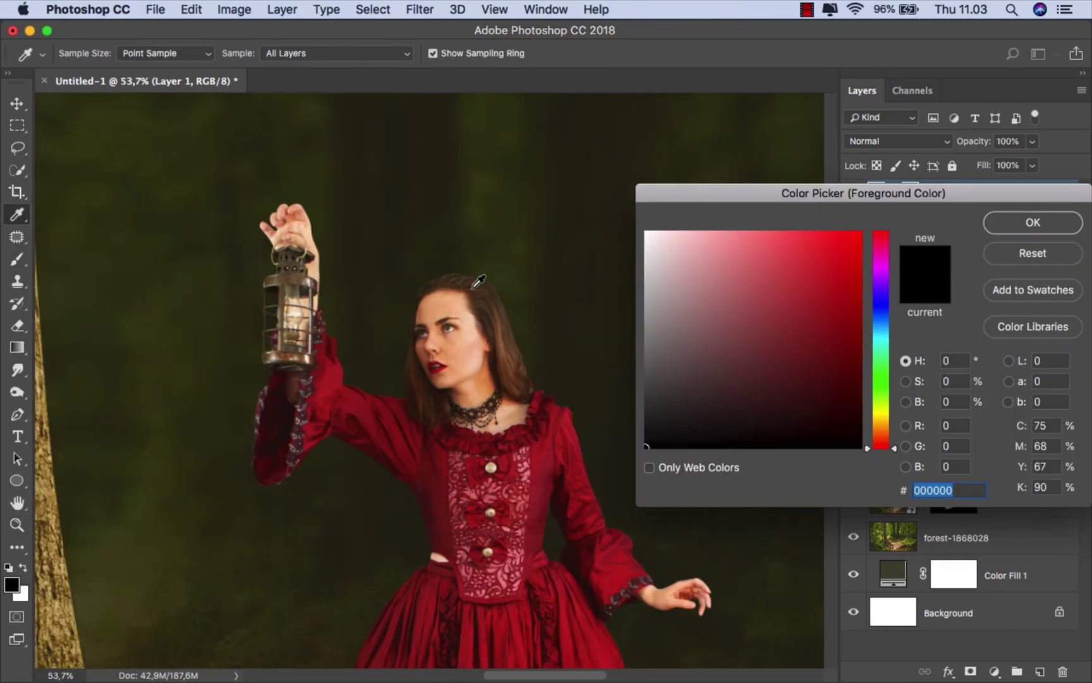
scroll(459, 297, up, 3)
scroll(454, 299, up, 2)
click(453, 298)
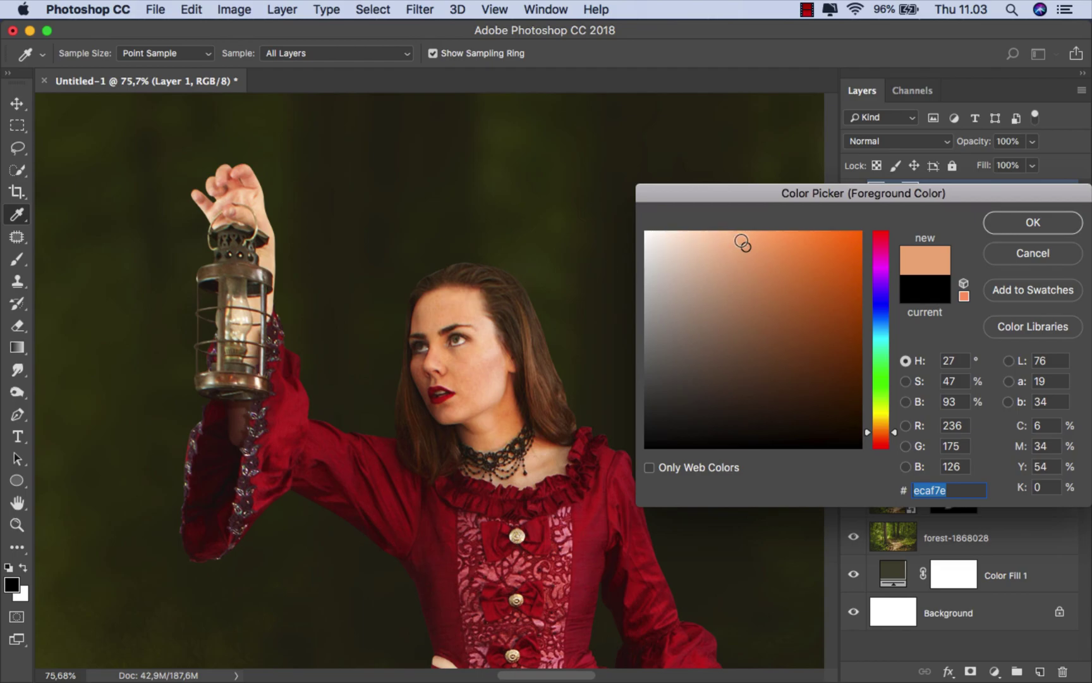
drag(742, 241, 748, 229)
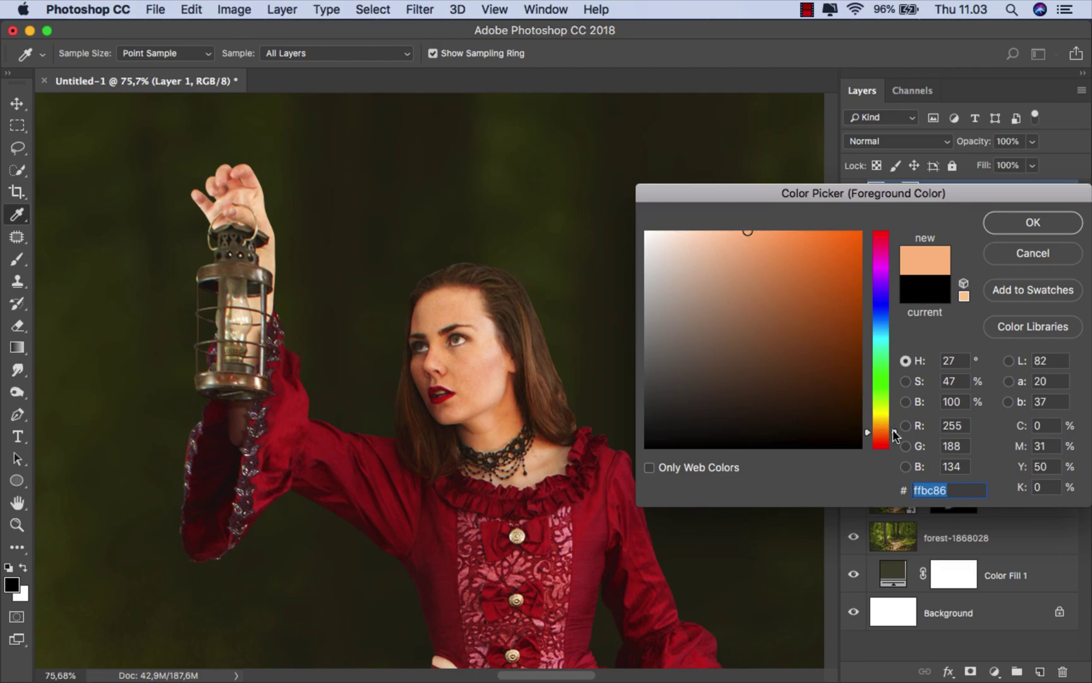
drag(894, 432, 894, 433)
click(1033, 222)
key(b)
click(357, 53)
Paint a 100%-opacity peach glow inside the lantern on Layer 1 and set it to Screen
drag(356, 66, 452, 79)
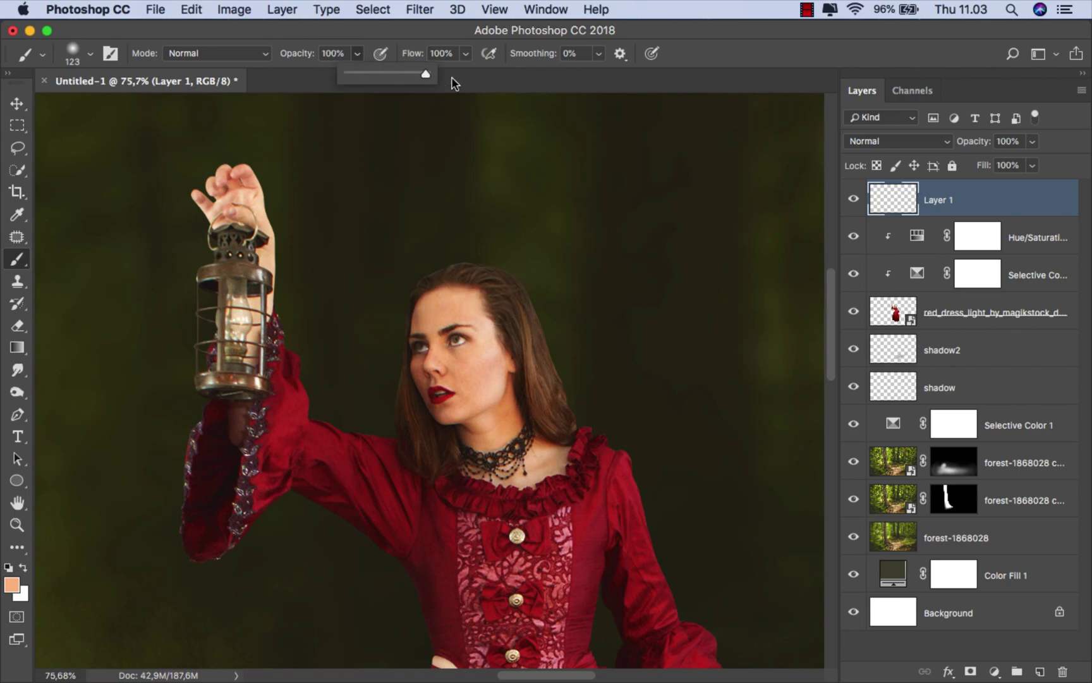
click(412, 42)
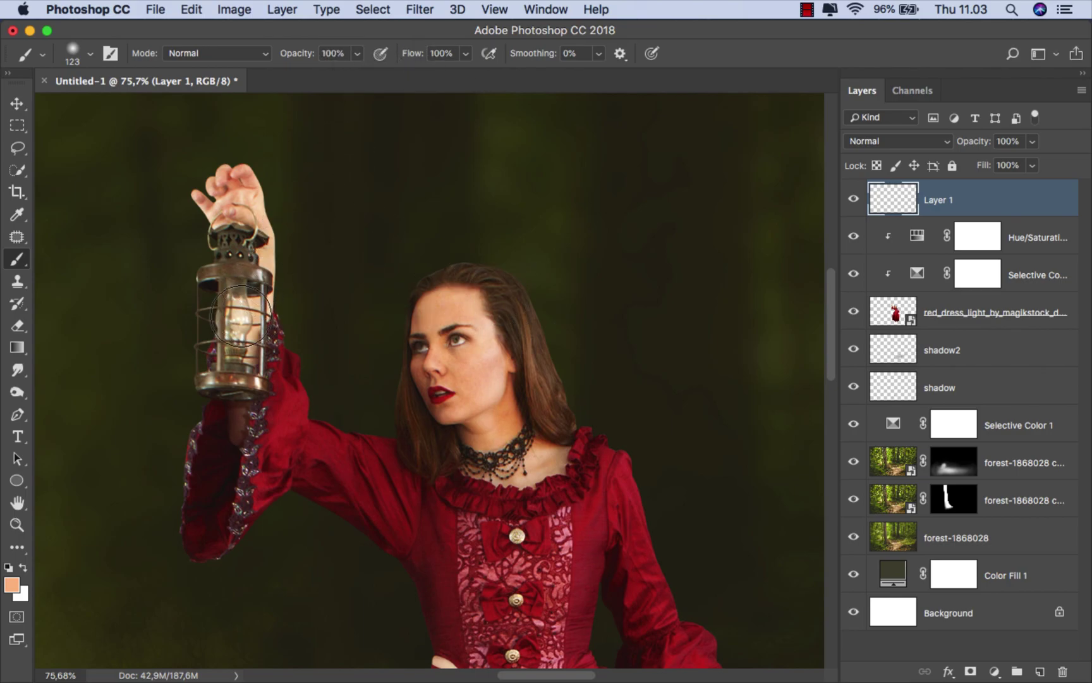
key(bracketright)
key(bracketright)
key(bracketright)
key(bracketright)
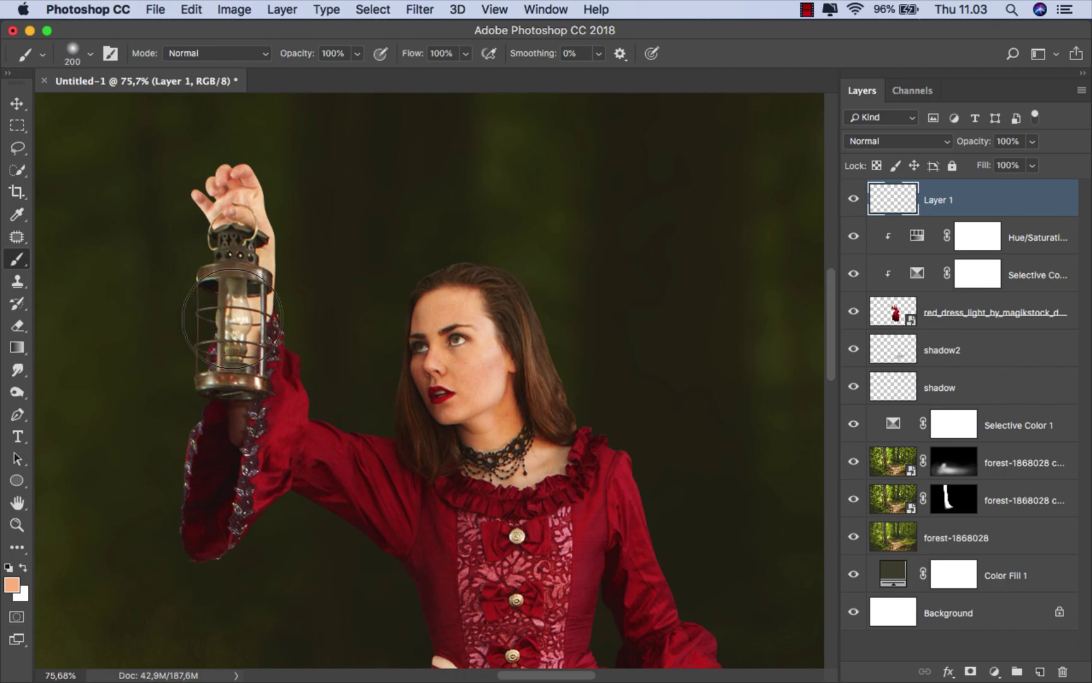
key(bracketright)
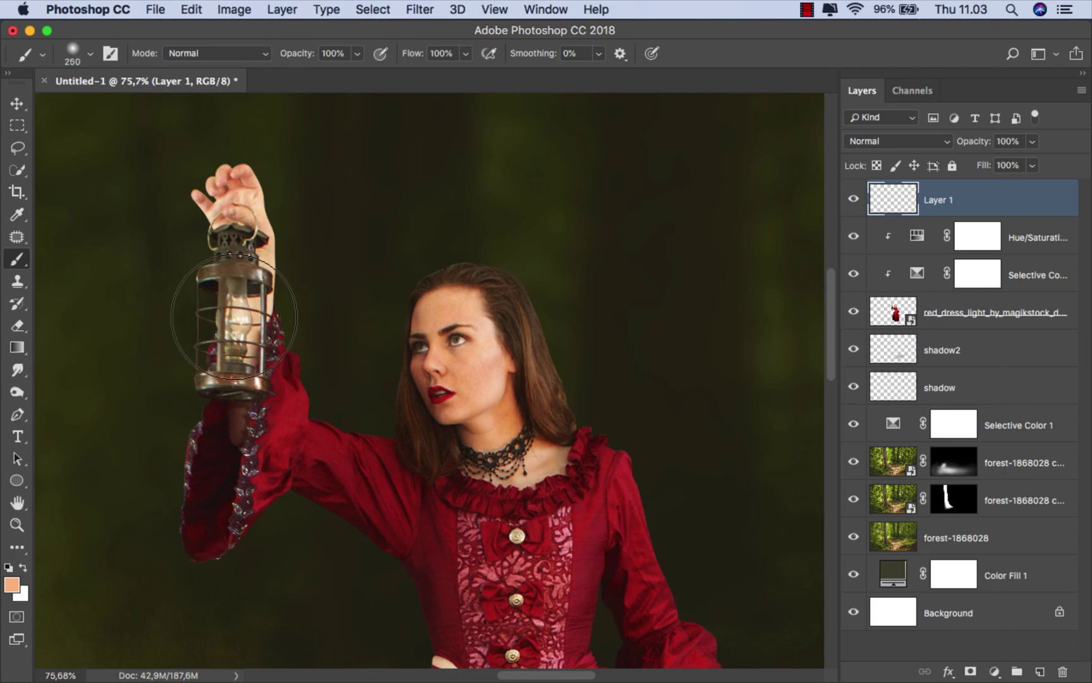
click(234, 316)
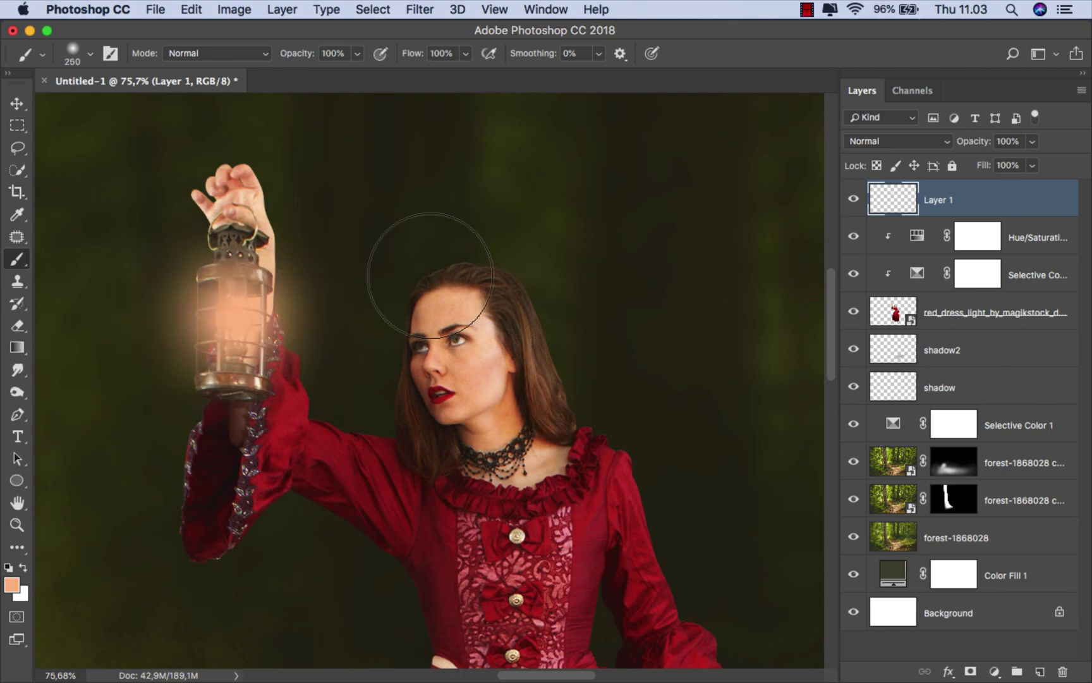
click(880, 140)
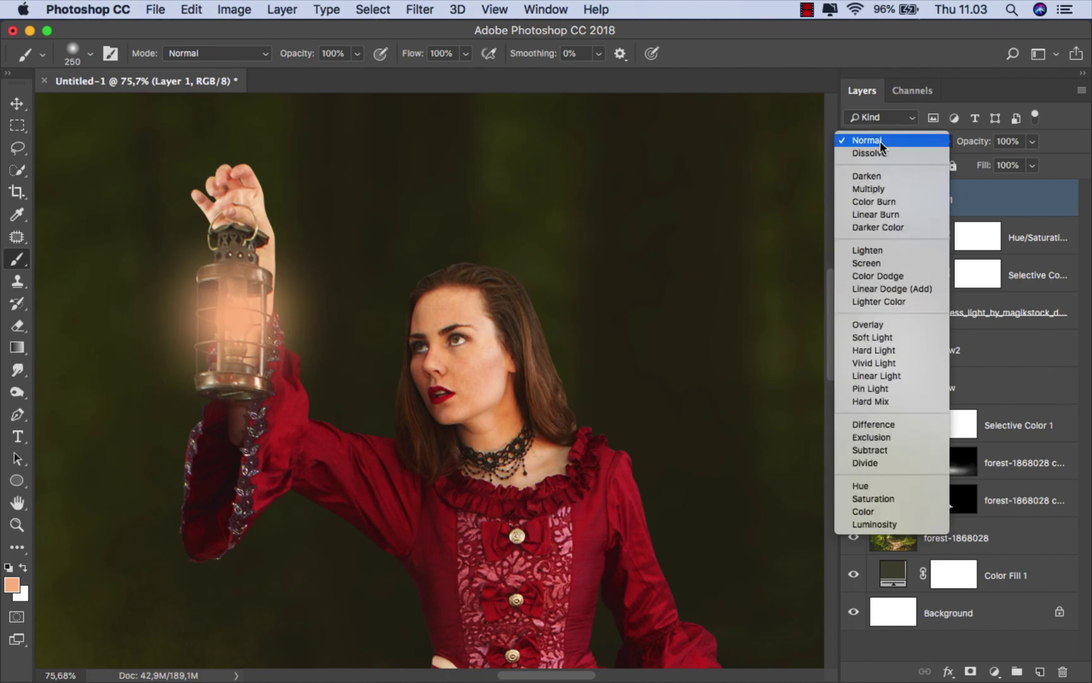
click(885, 262)
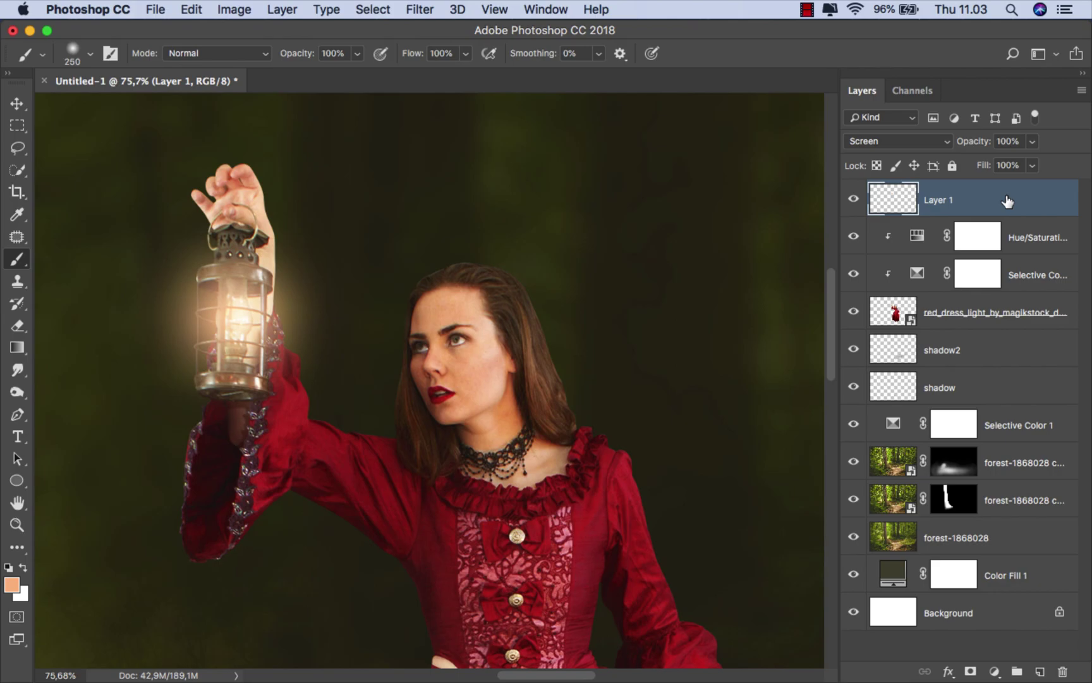
On a new Layer 2, paint a large peach halo over the lantern in Soft Light mode
click(1040, 671)
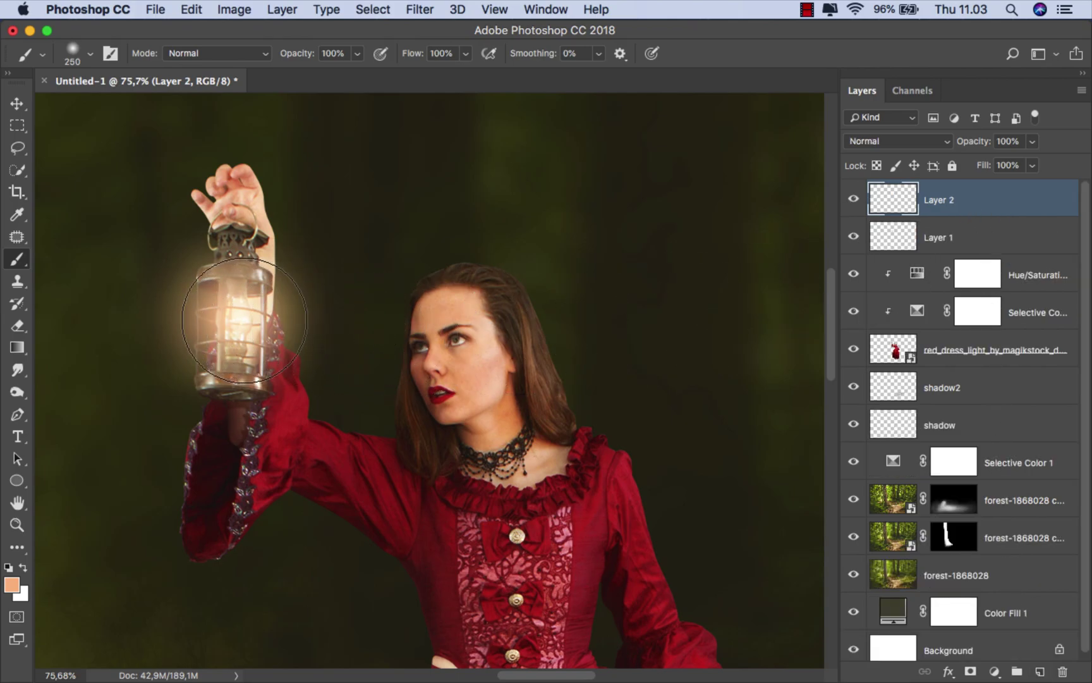
key(bracketright)
key(bracketright)
key(bracketright)
key(bracketright)
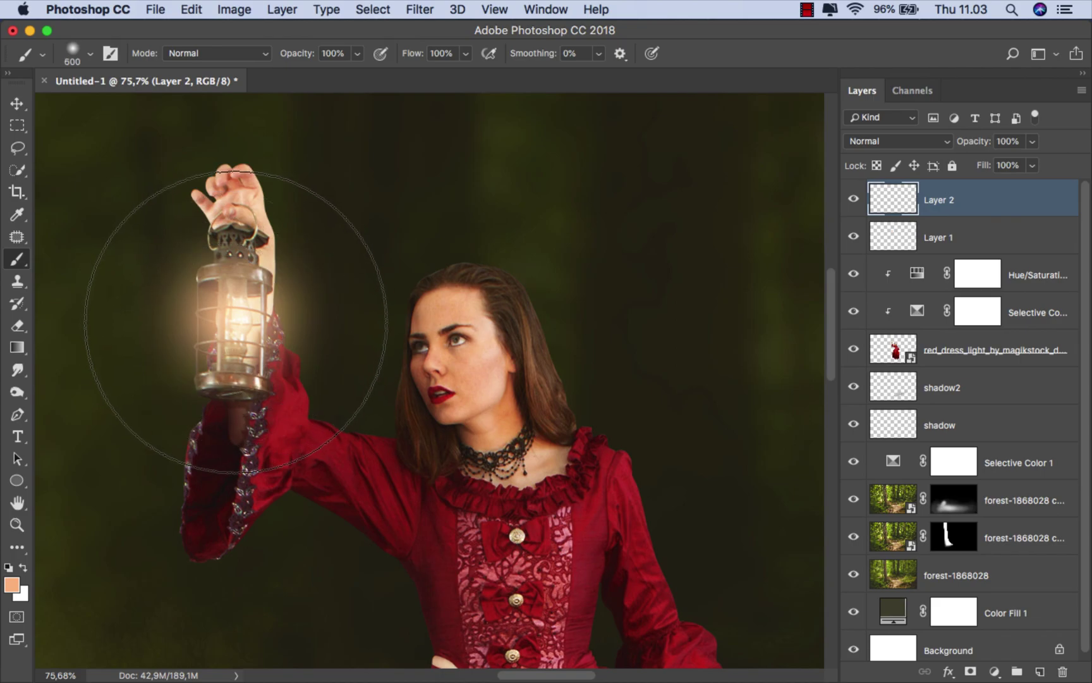
click(235, 320)
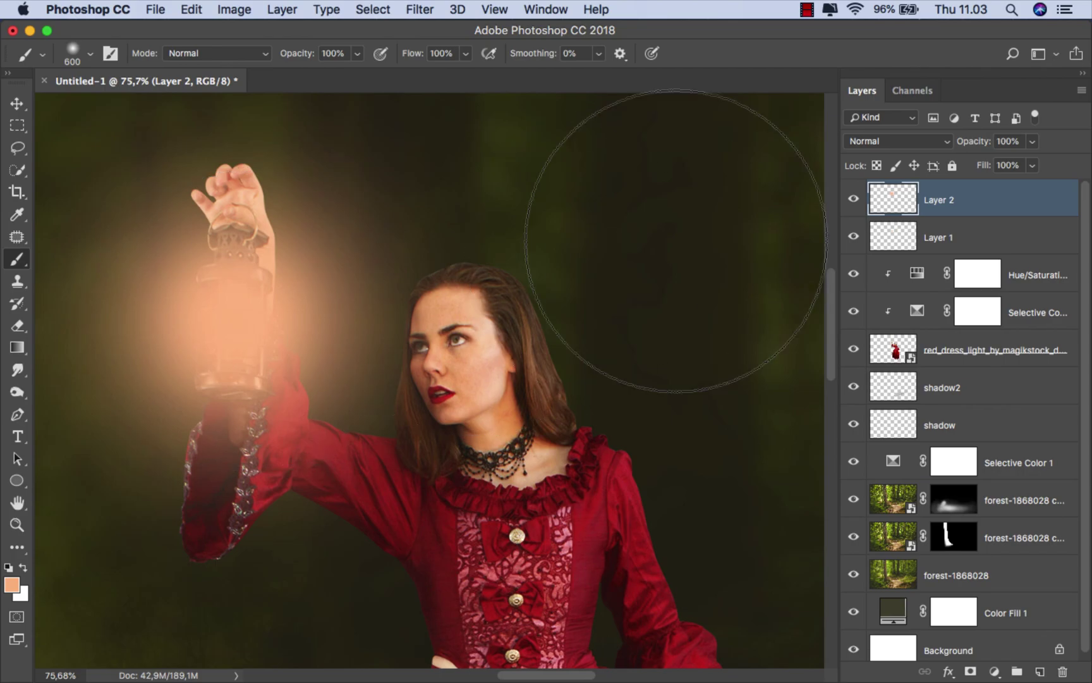
click(901, 141)
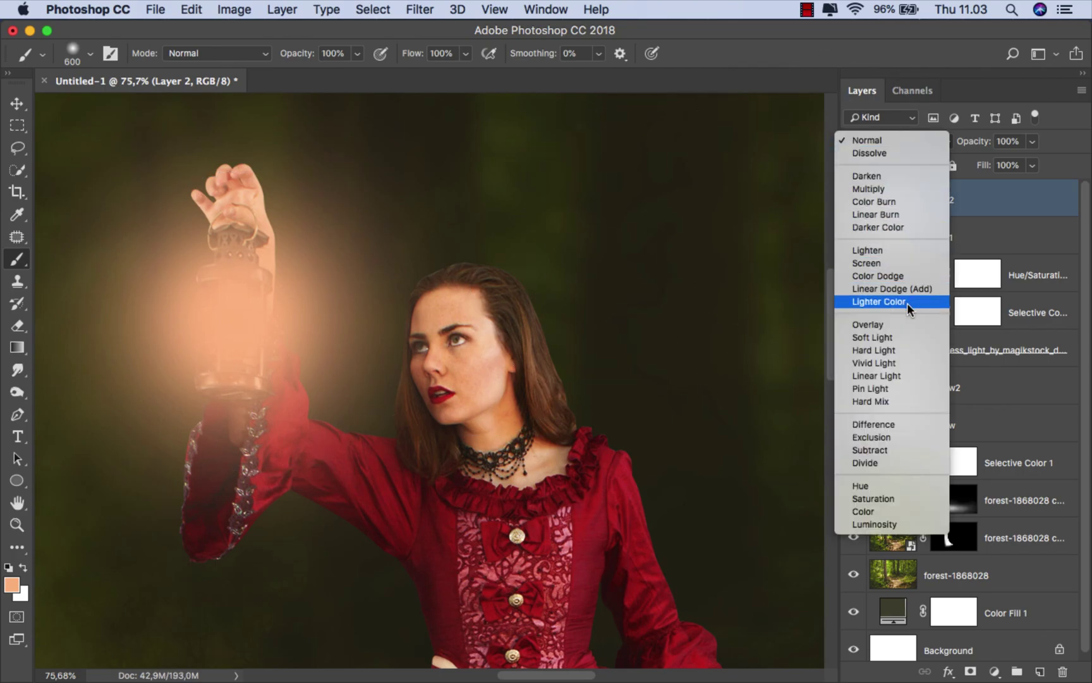
click(907, 337)
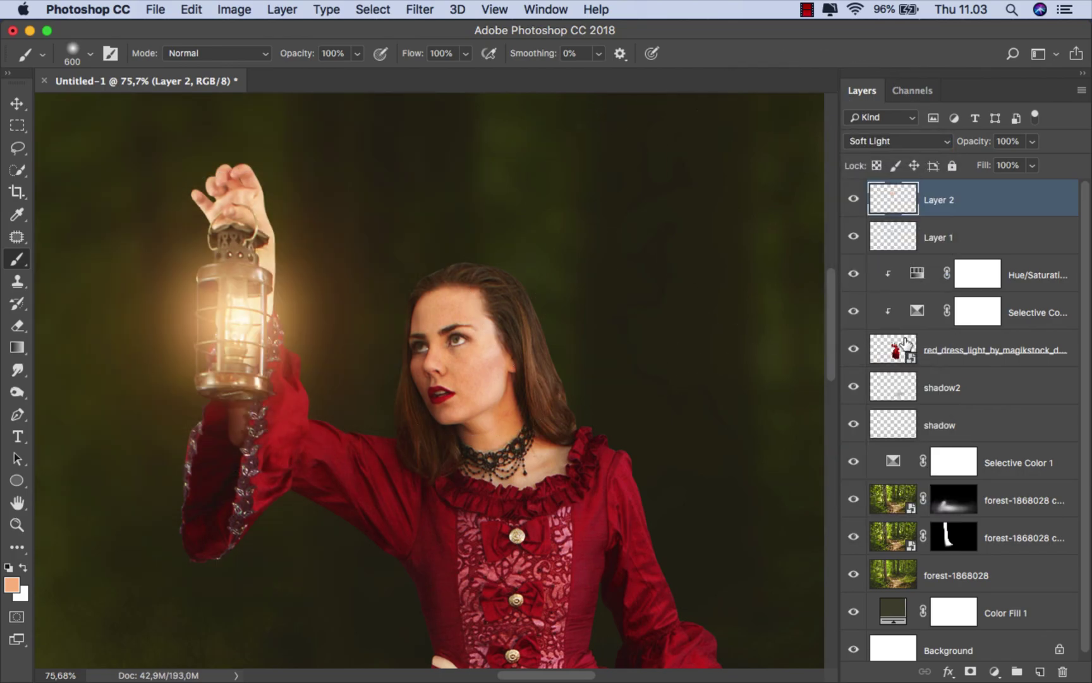
scroll(515, 384, down, 2)
scroll(516, 384, down, 6)
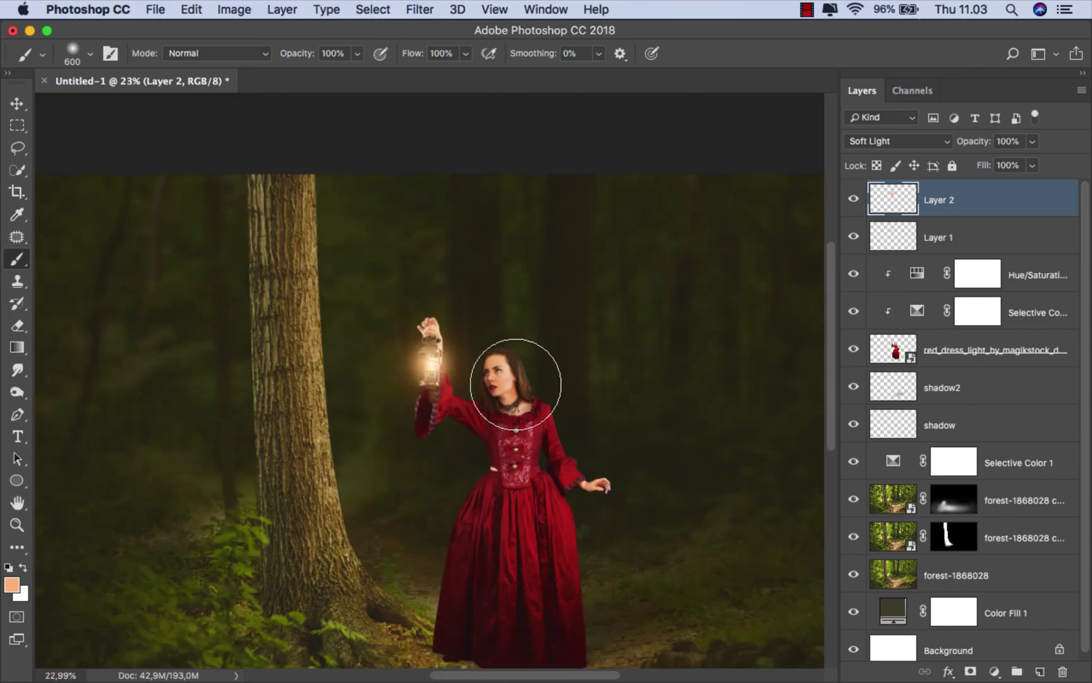
scroll(515, 384, up, 1)
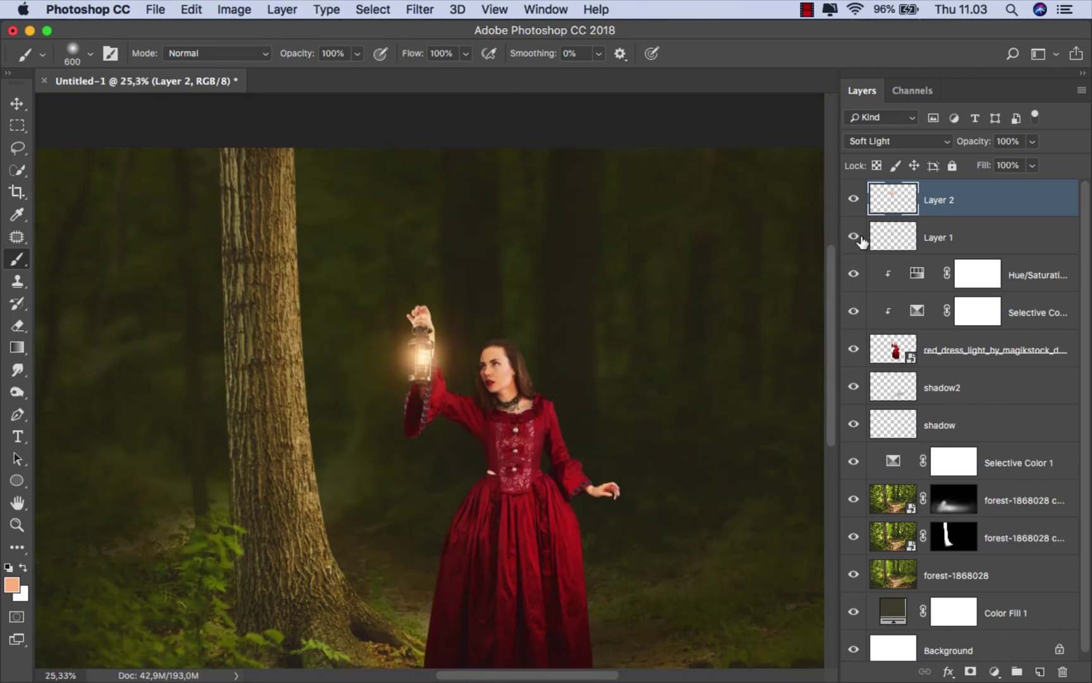
Scale Layer 1's small lantern glow down to about 70% with Free Transform
click(936, 237)
key(ctrl+t)
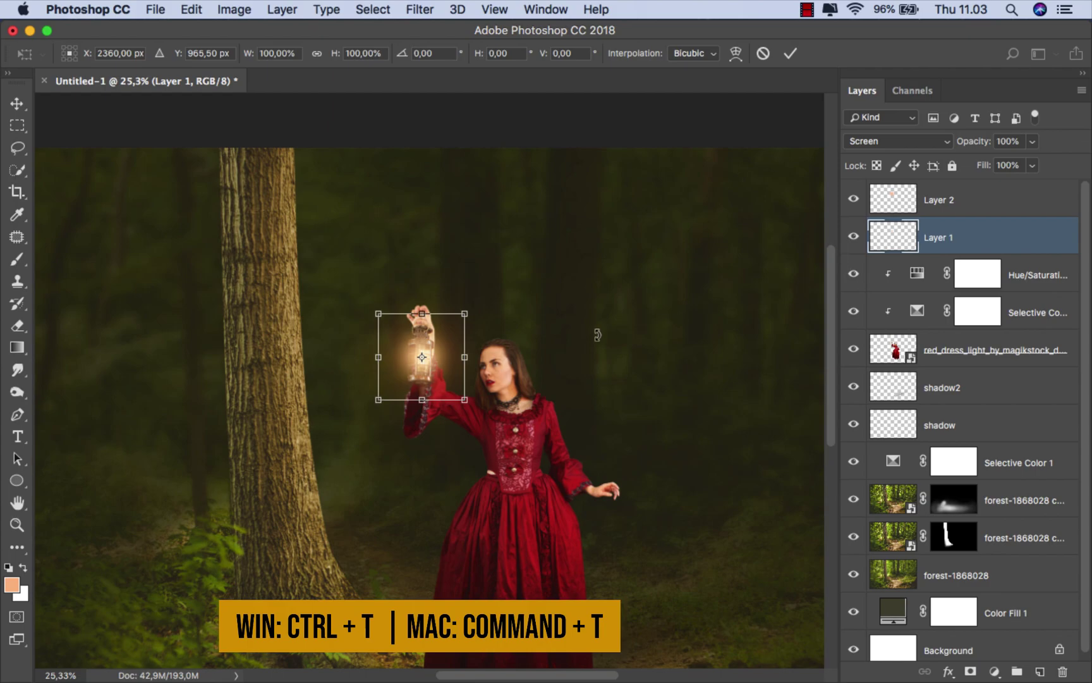
scroll(479, 321, up, 1)
scroll(479, 321, up, 3)
mouse_move(456, 311)
mouse_down()
mouse_move(434, 346)
mouse_move(446, 342)
mouse_up()
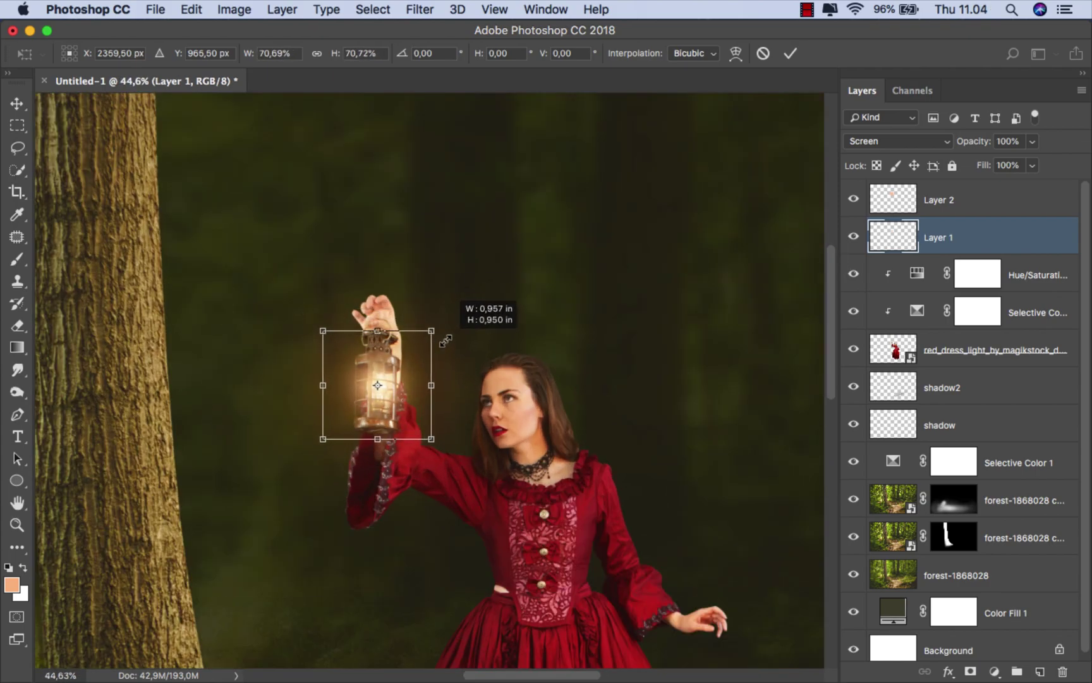
click(790, 53)
key(b)
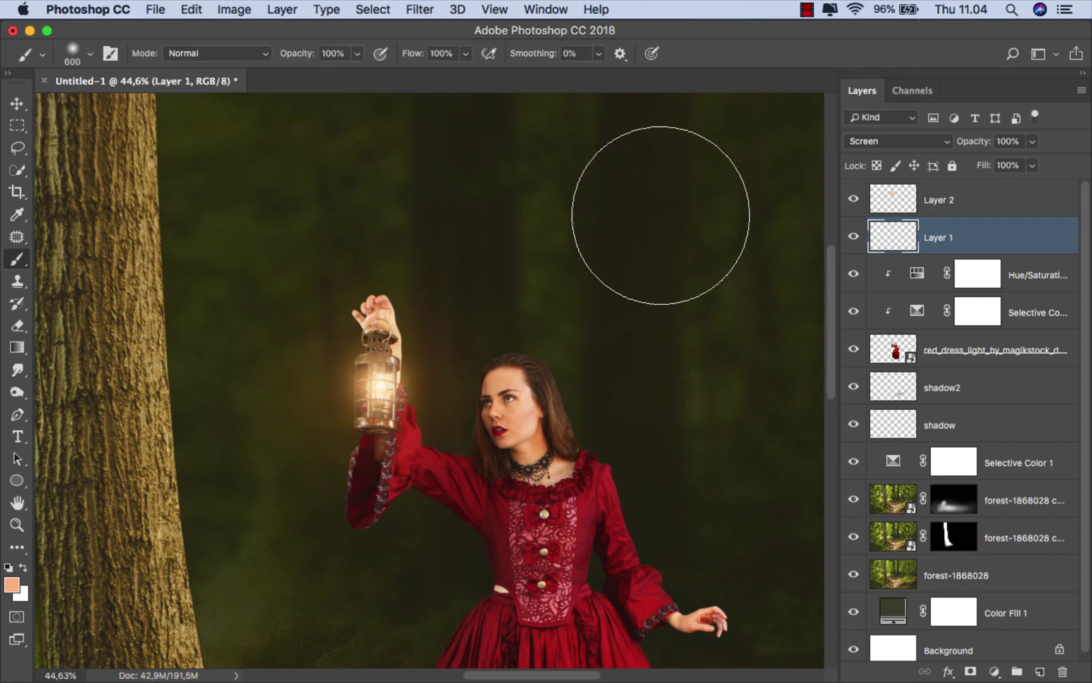
scroll(661, 215, down, 6)
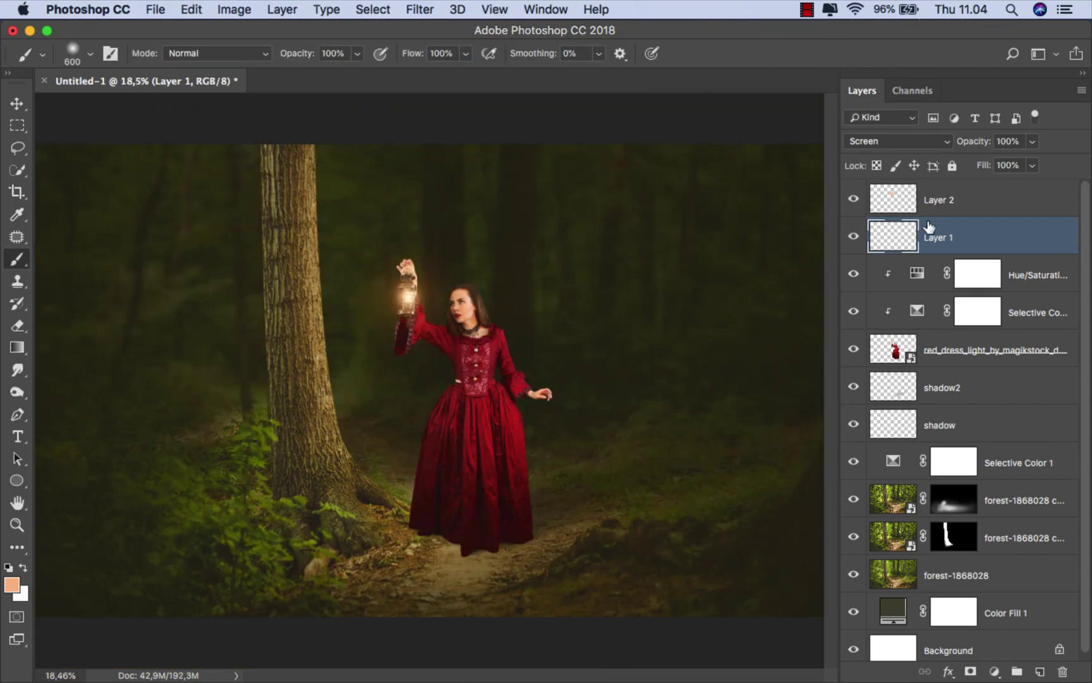
key(v)
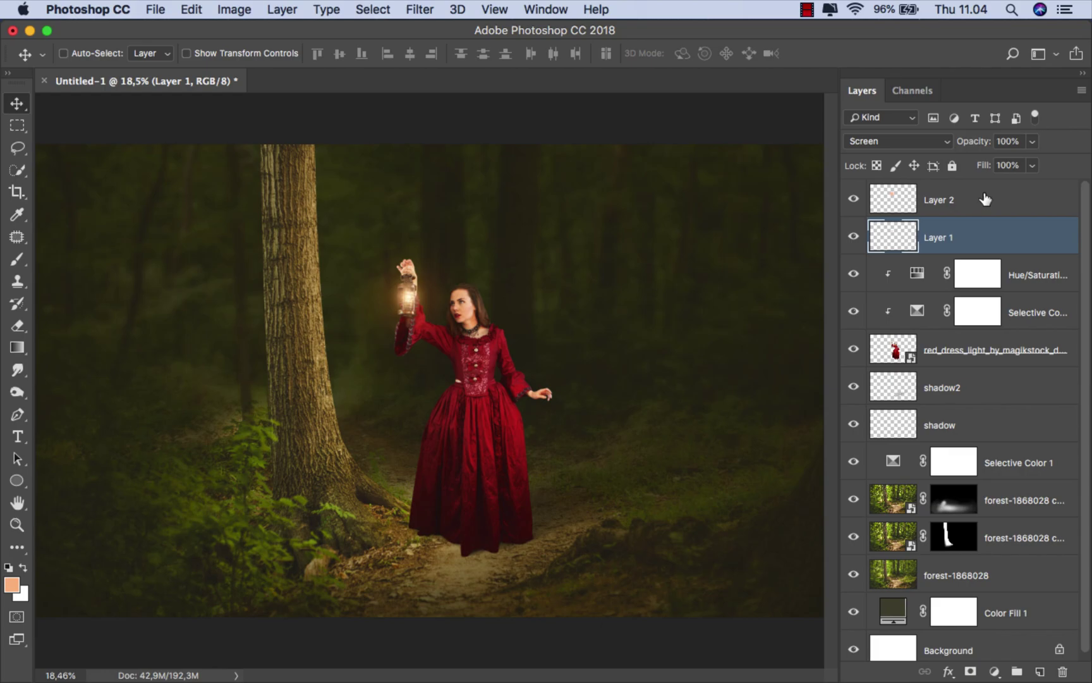
click(985, 199)
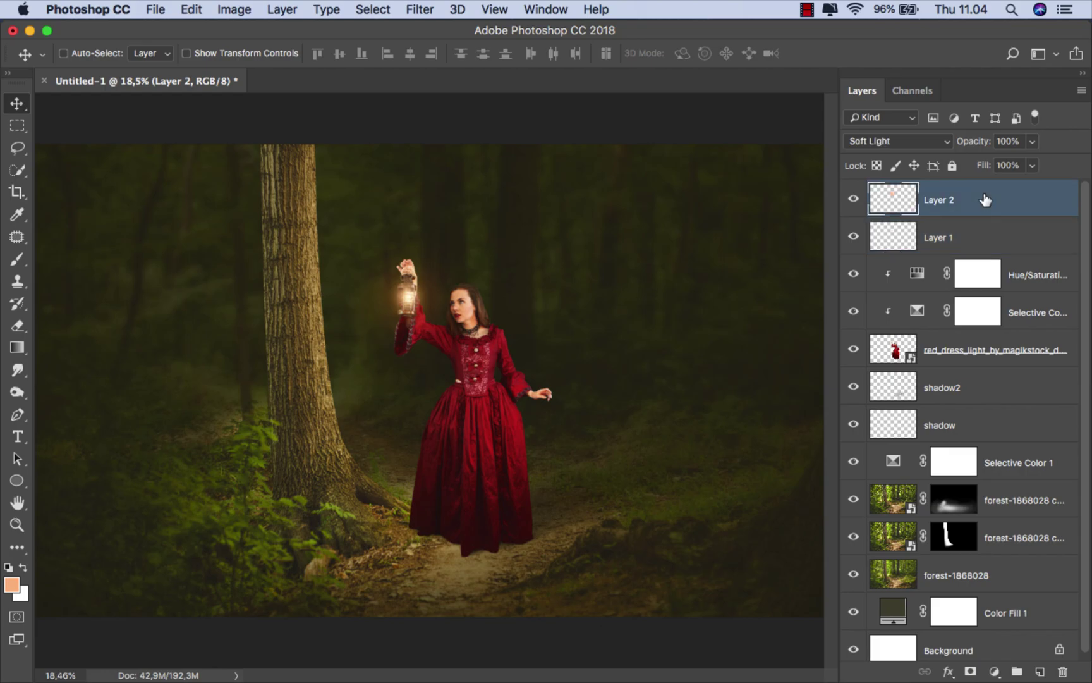
click(1025, 273)
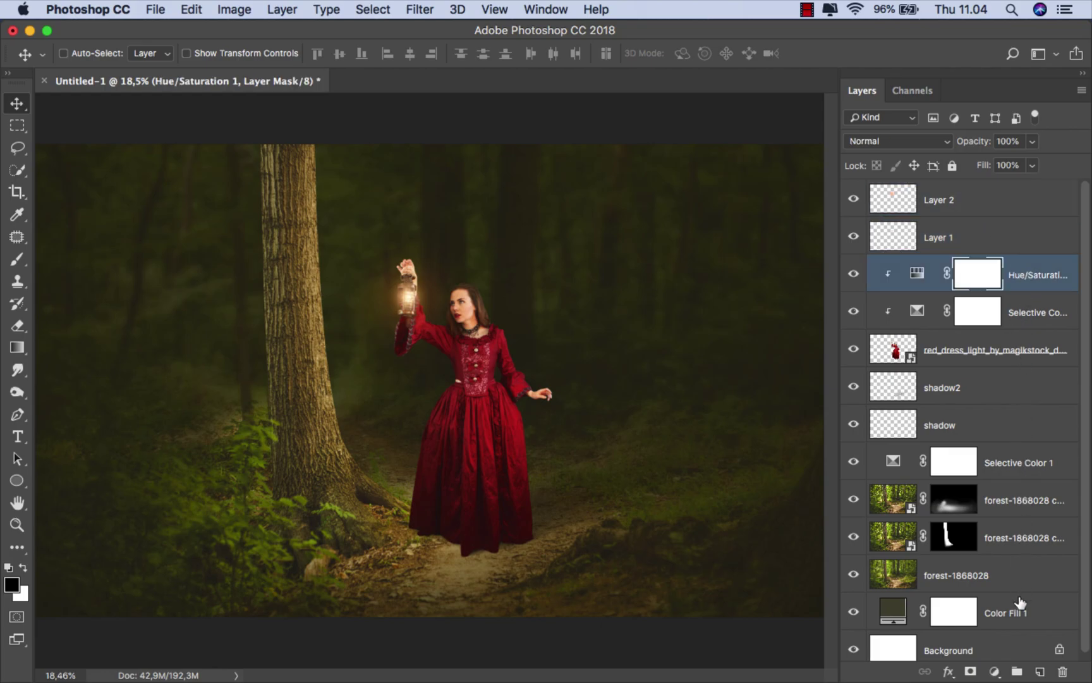
Add a clipped, colorized Hue/Saturation (hue 23, saturation 69) on the dress in Screen mode
click(994, 672)
click(1012, 481)
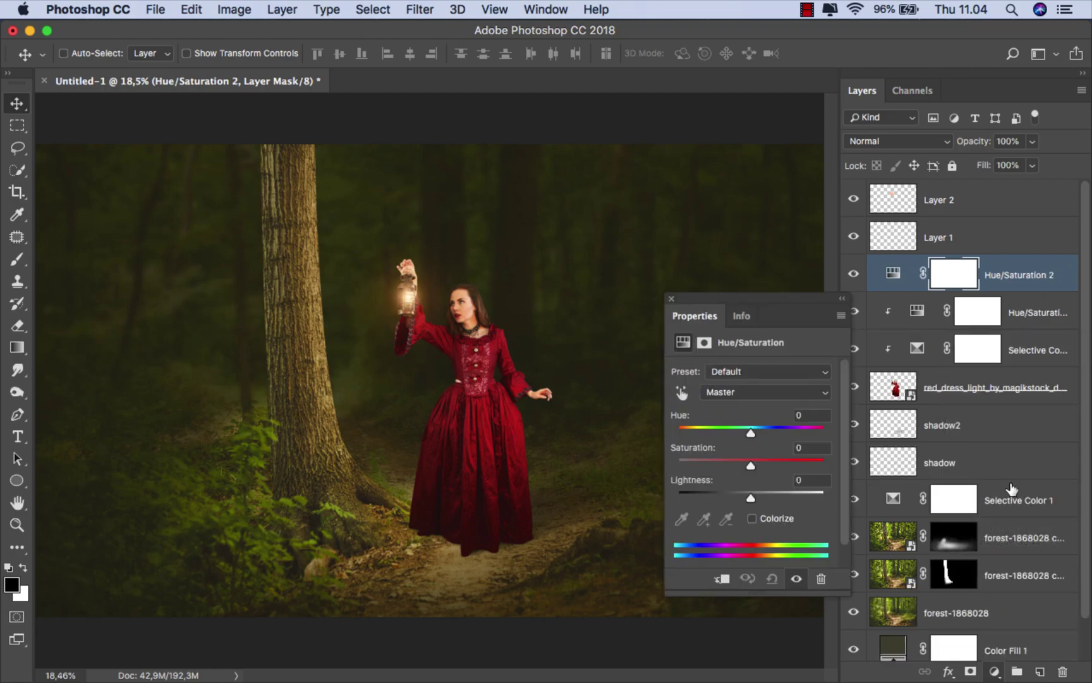
click(720, 578)
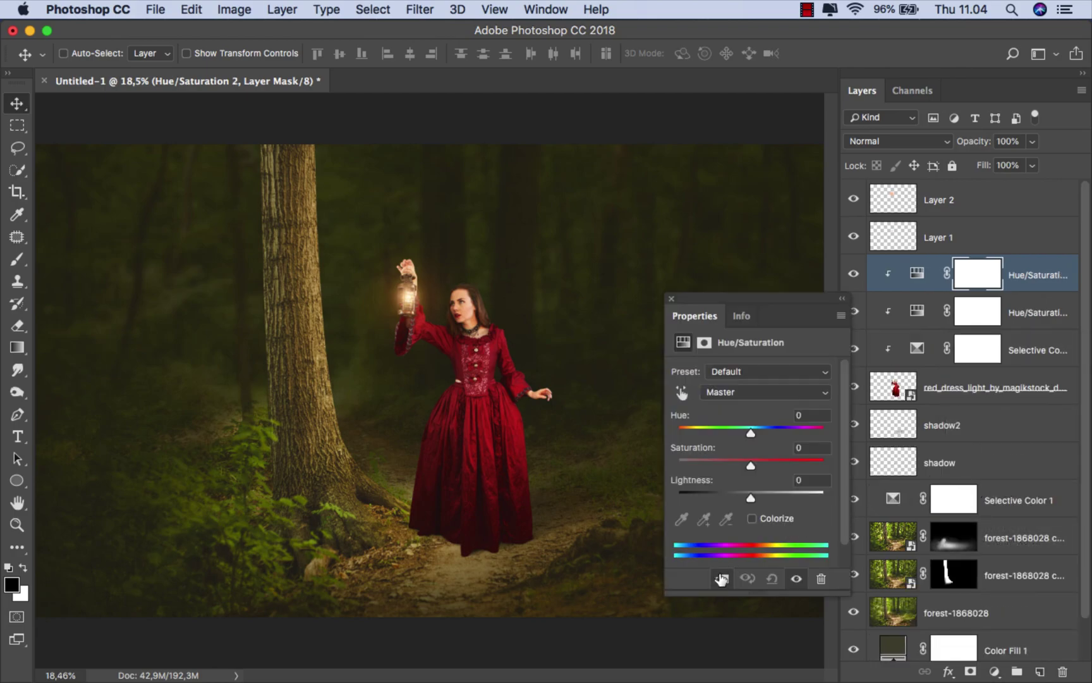
click(752, 519)
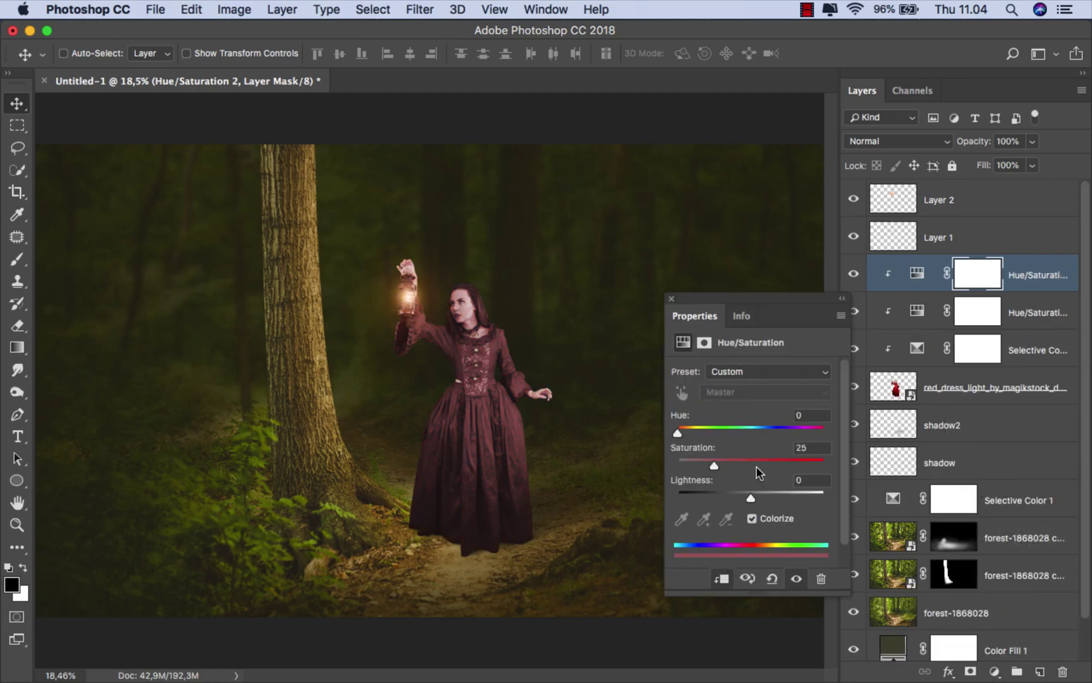
click(756, 466)
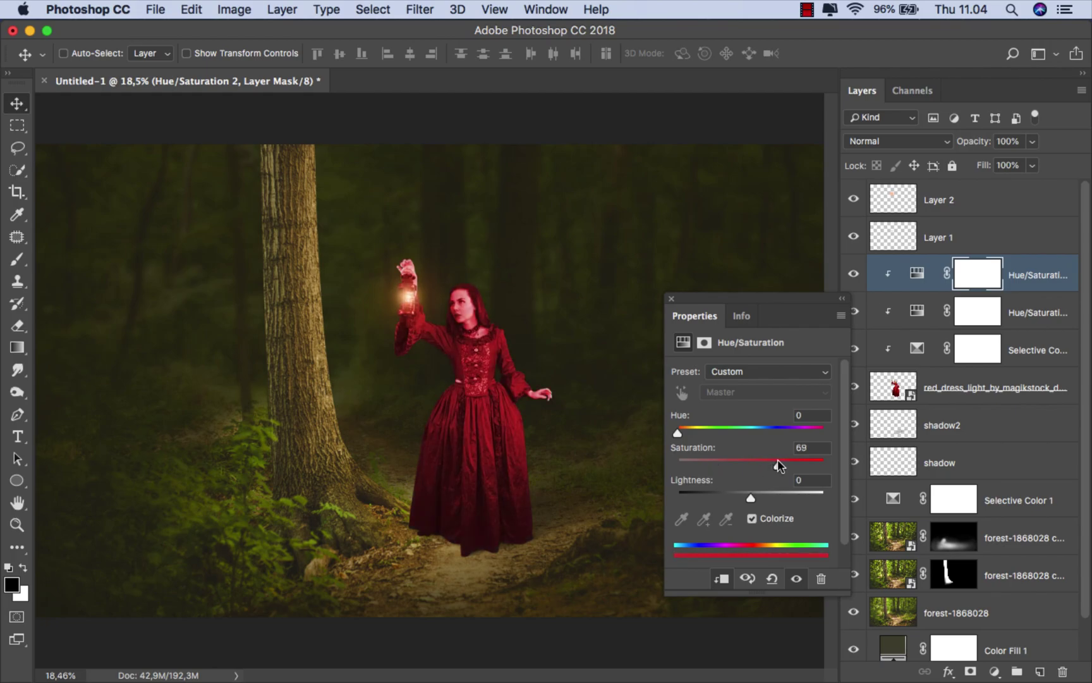
click(688, 428)
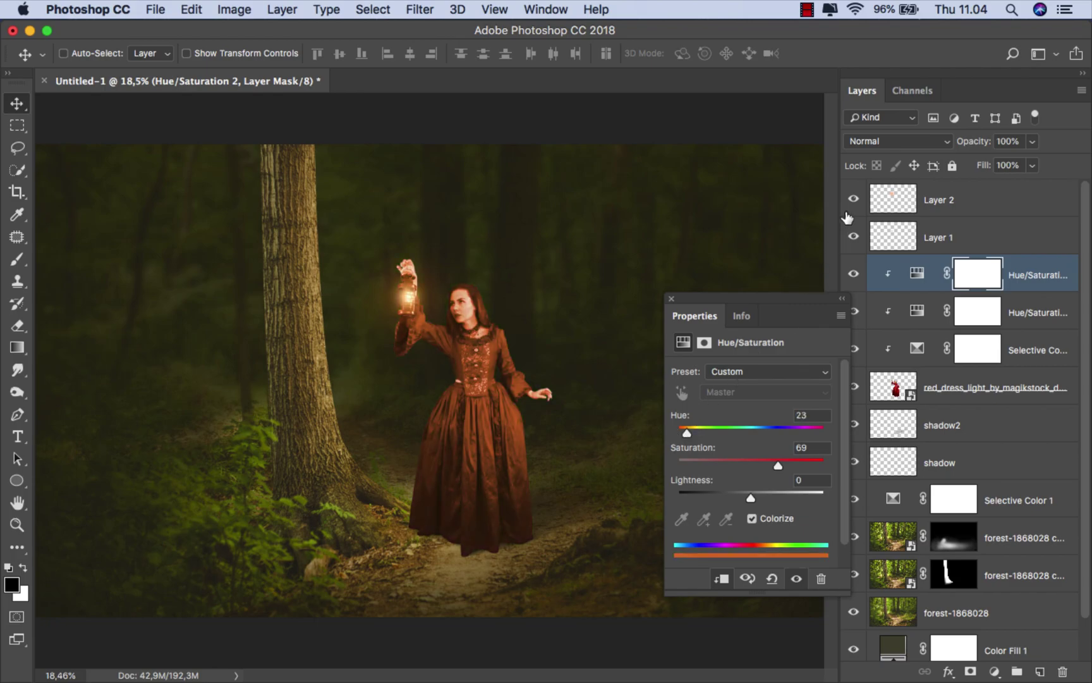
click(877, 140)
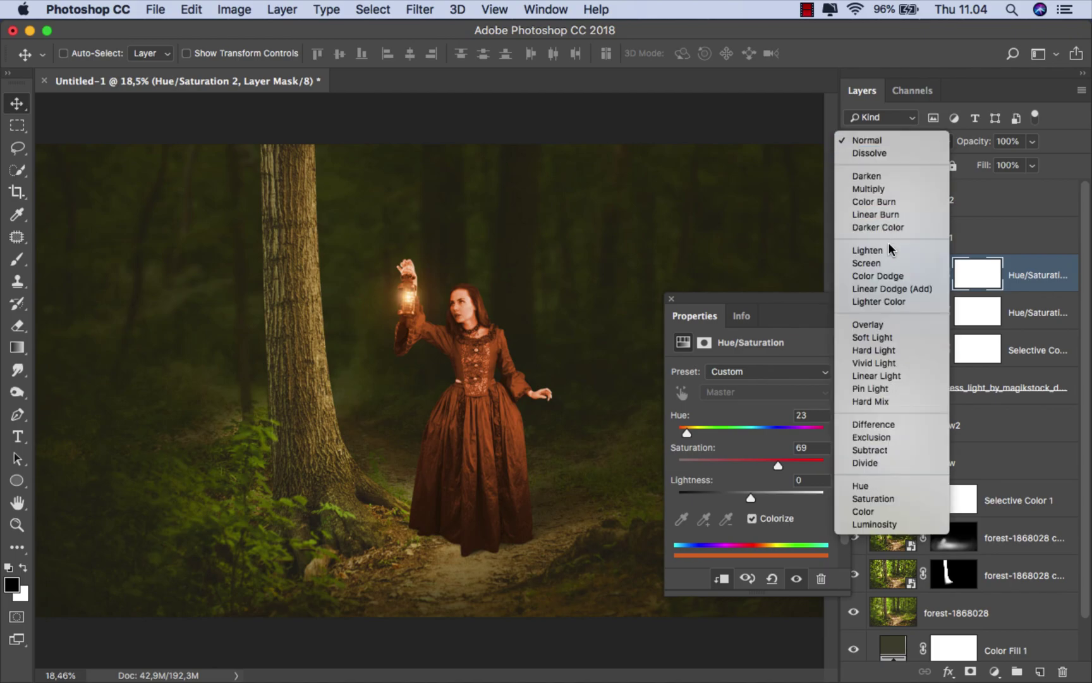
click(893, 263)
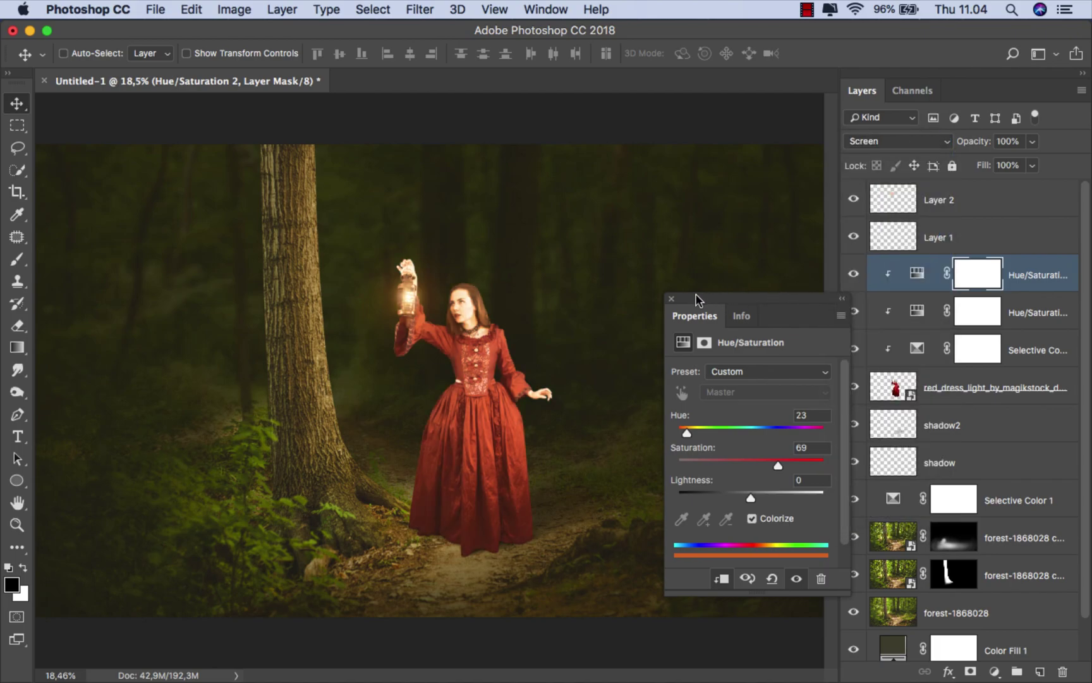
click(672, 299)
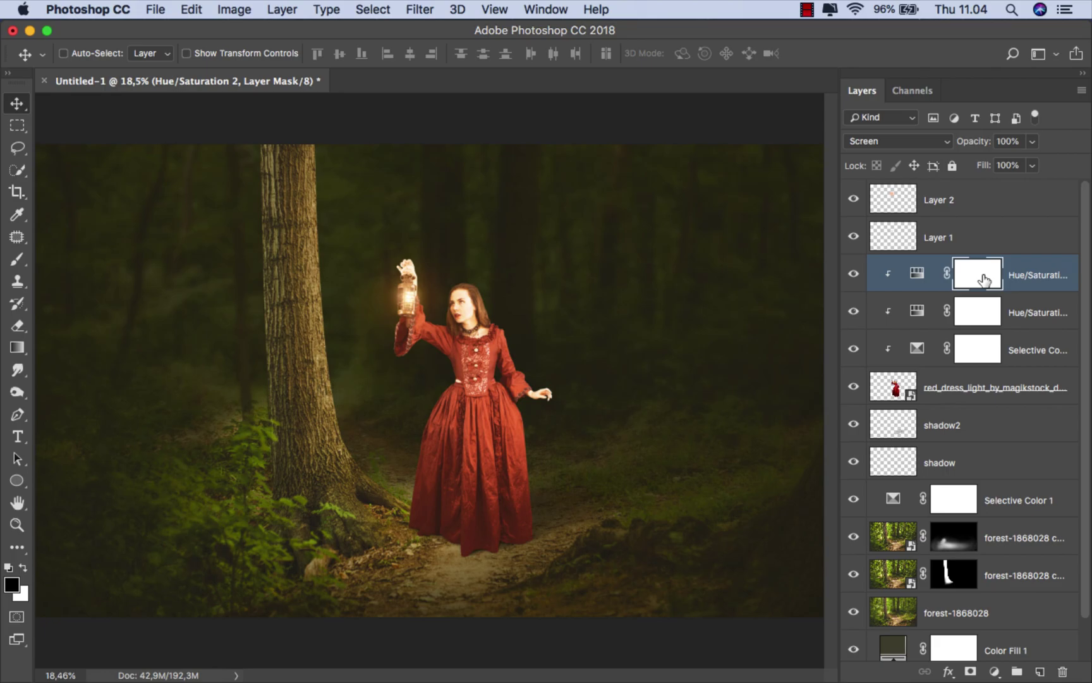
Invert the Hue/Saturation 2 mask to black and set up a soft white brush at 13% opacity
key(super+i)
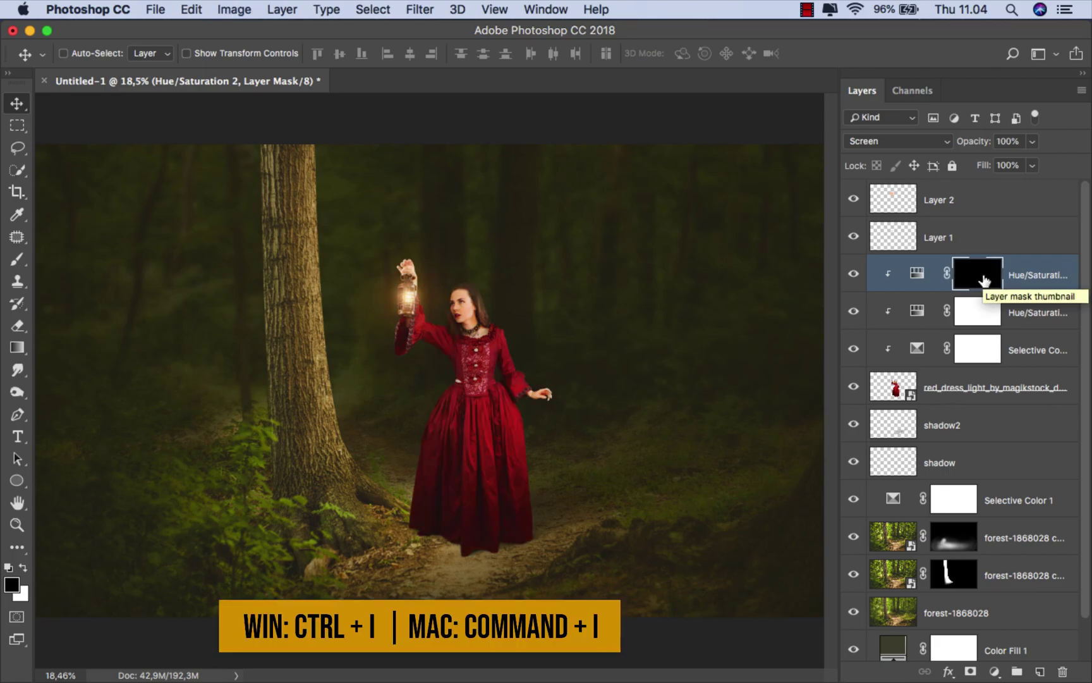
drag(17, 258, 72, 256)
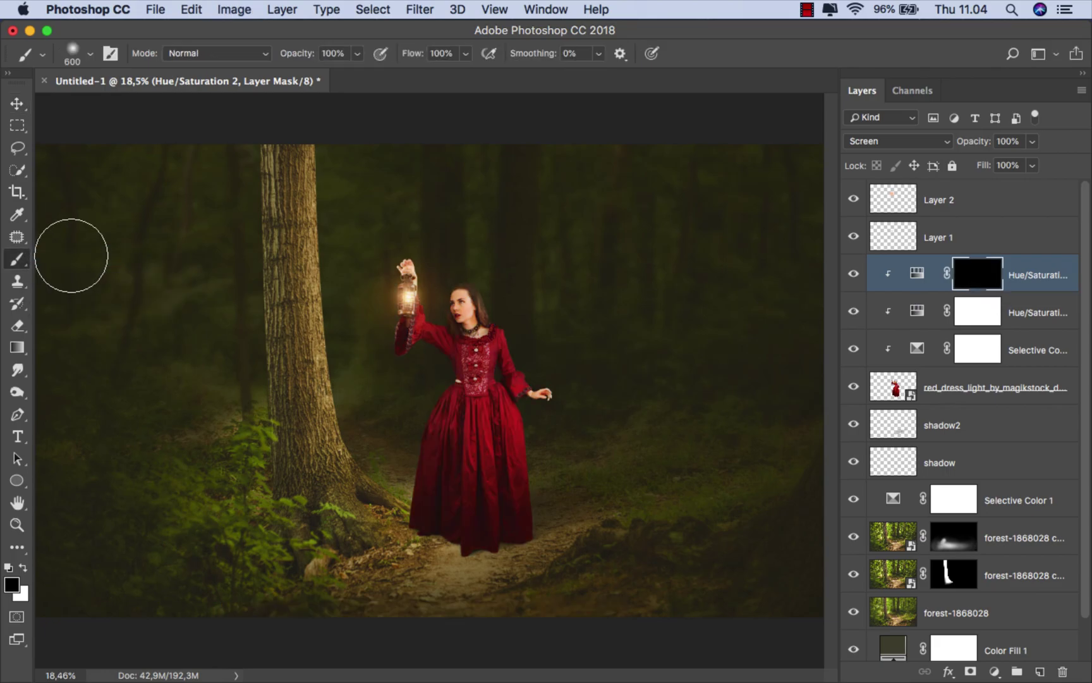
click(23, 567)
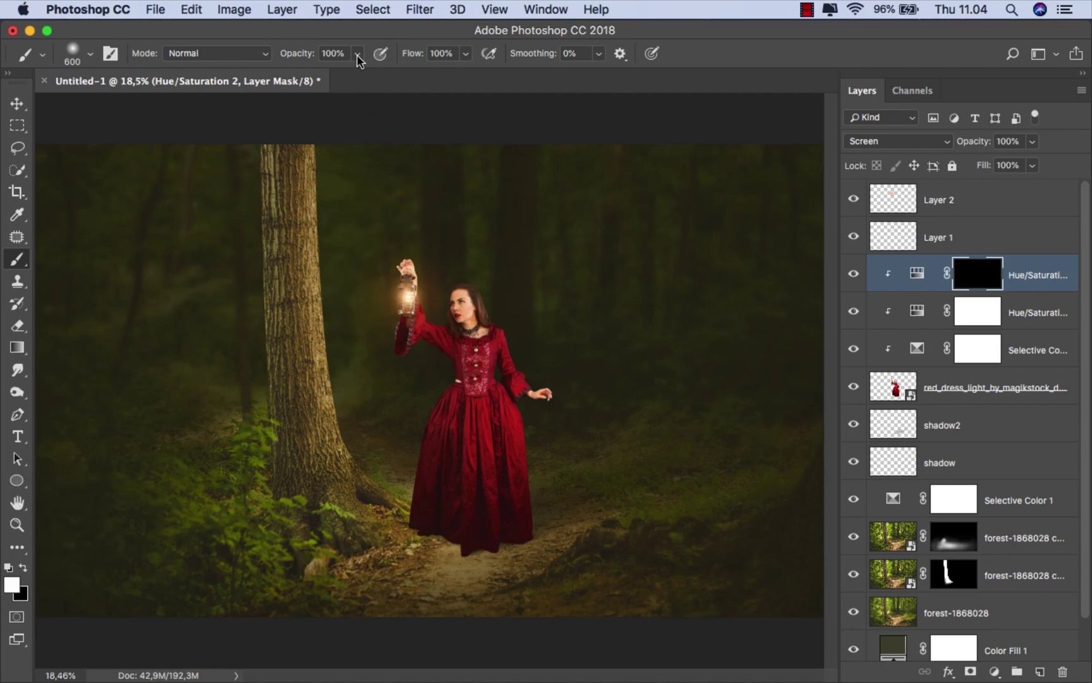
drag(357, 54, 290, 71)
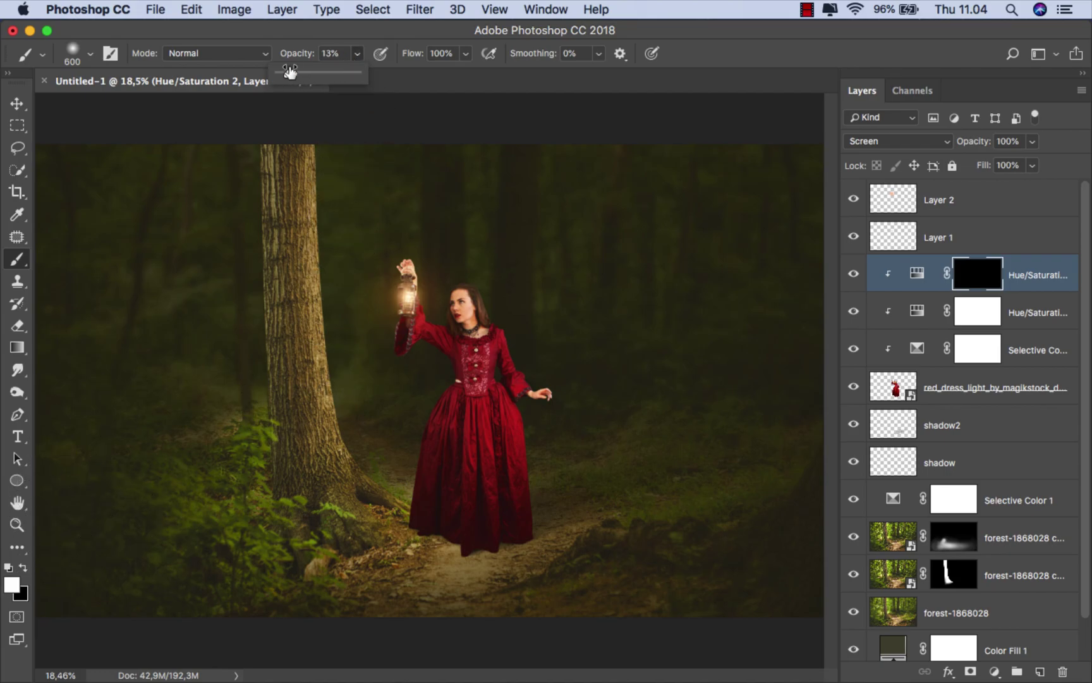
With a smaller brush, paint lantern light onto the raised sleeve and the bodice facing the lantern
scroll(440, 306, up, 6)
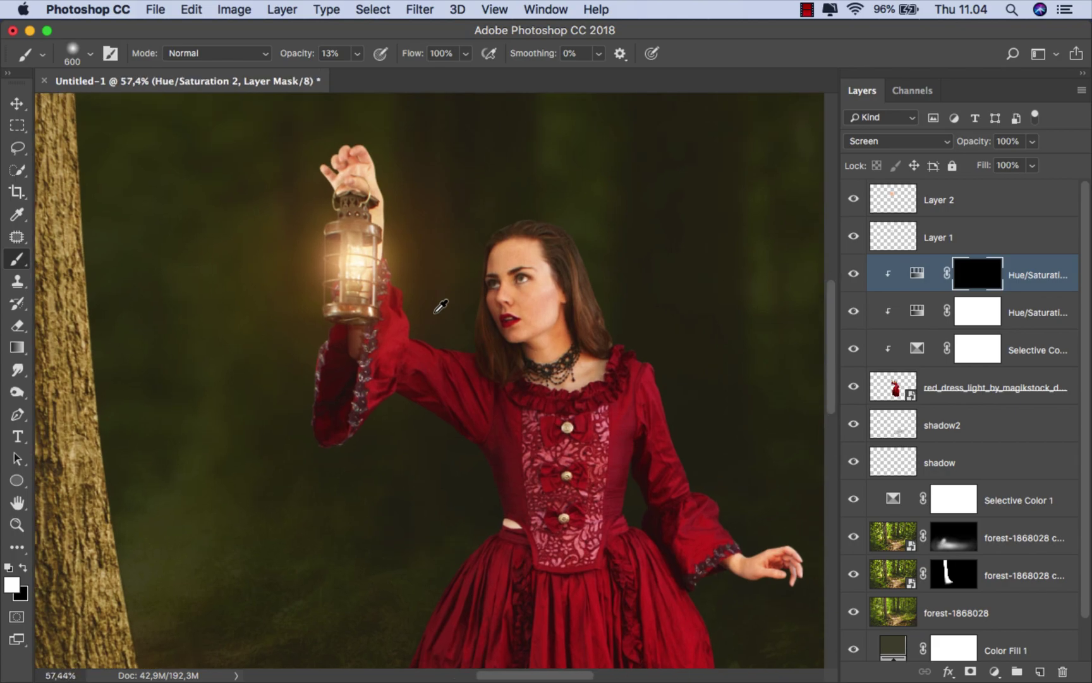
scroll(441, 306, up, 1)
drag(388, 285, 371, 288)
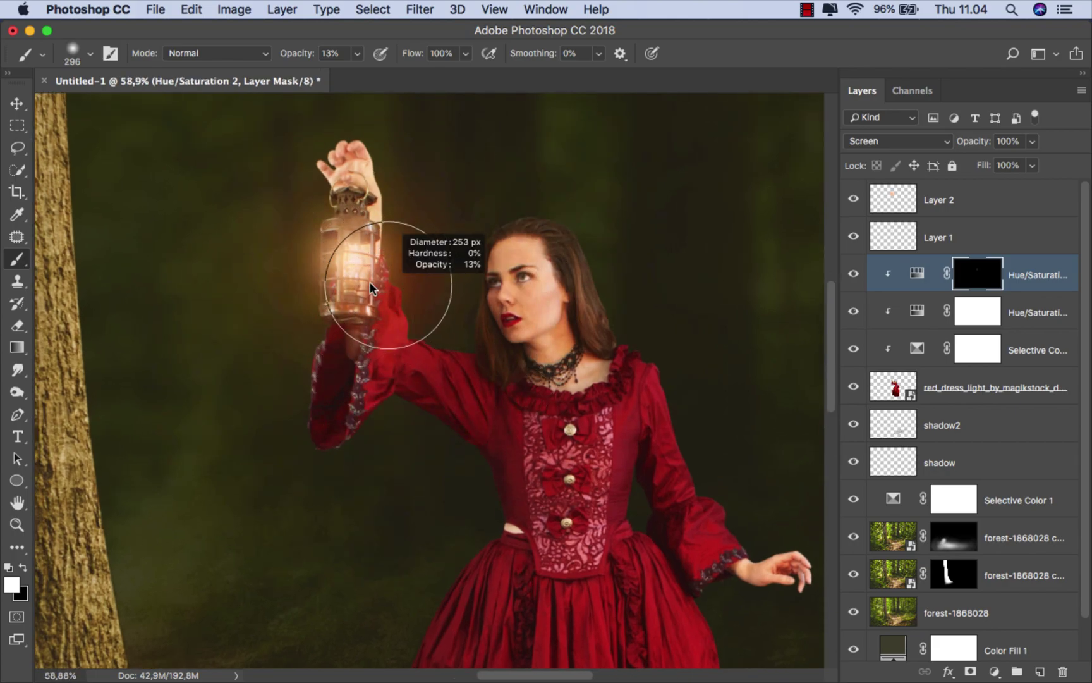
mouse_move(372, 287)
mouse_down()
mouse_move(366, 262)
mouse_move(469, 375)
mouse_move(502, 302)
mouse_move(554, 454)
mouse_move(425, 349)
mouse_up()
scroll(425, 348, down, 1)
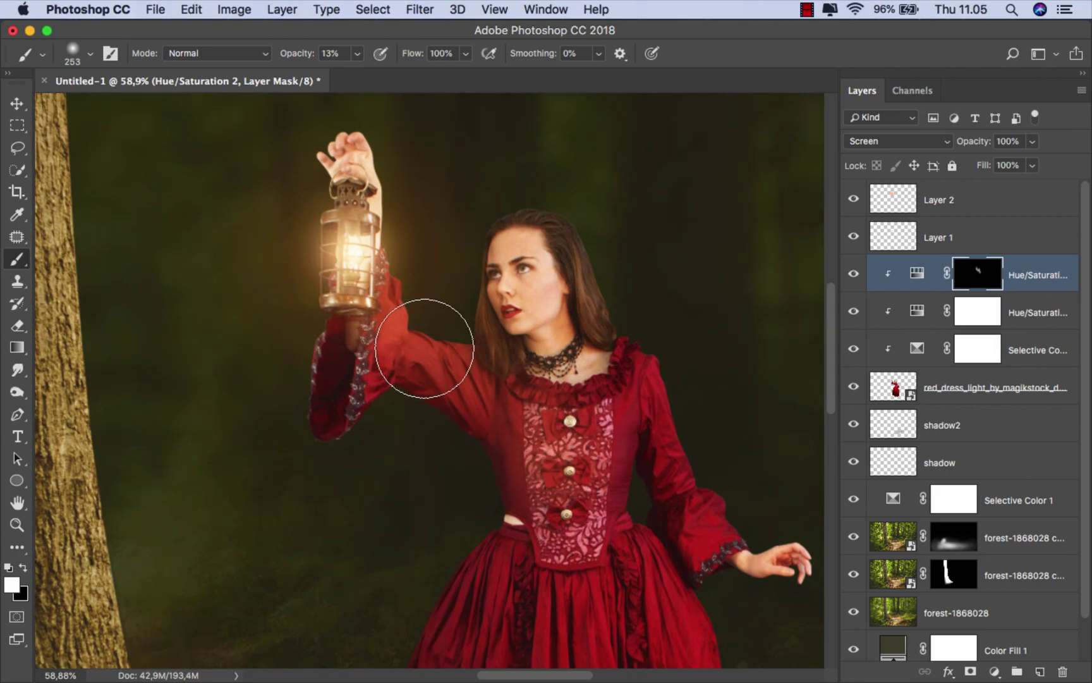
scroll(425, 348, down, 2)
scroll(437, 325, down, 3)
scroll(437, 325, right, 3)
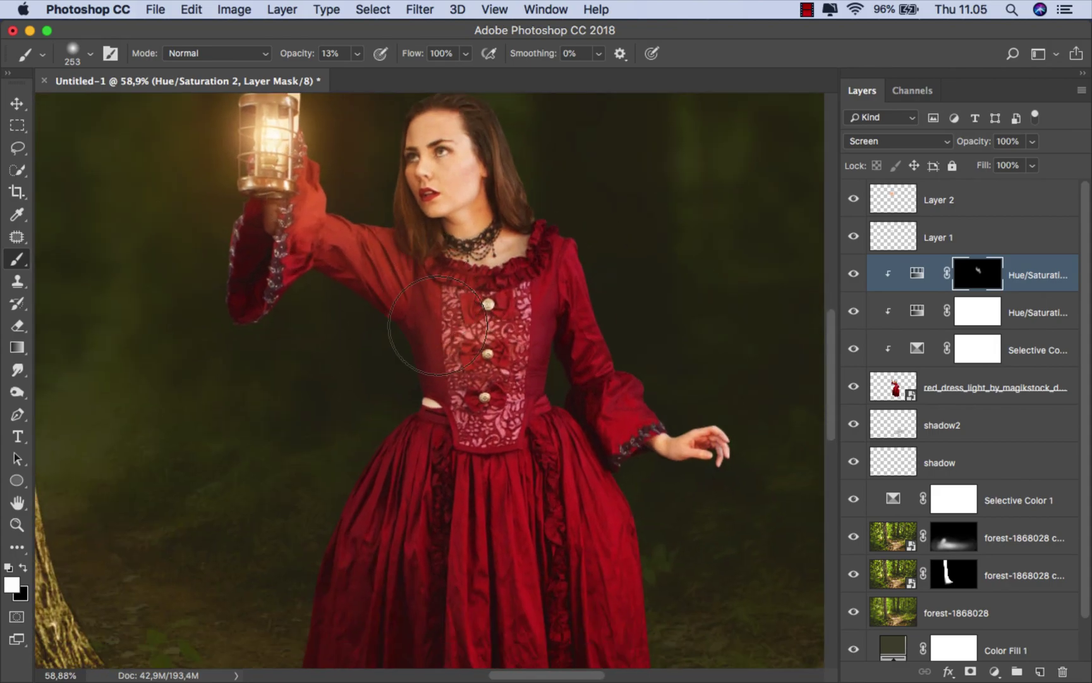
mouse_move(437, 325)
mouse_down()
mouse_move(508, 337)
mouse_move(420, 255)
mouse_up()
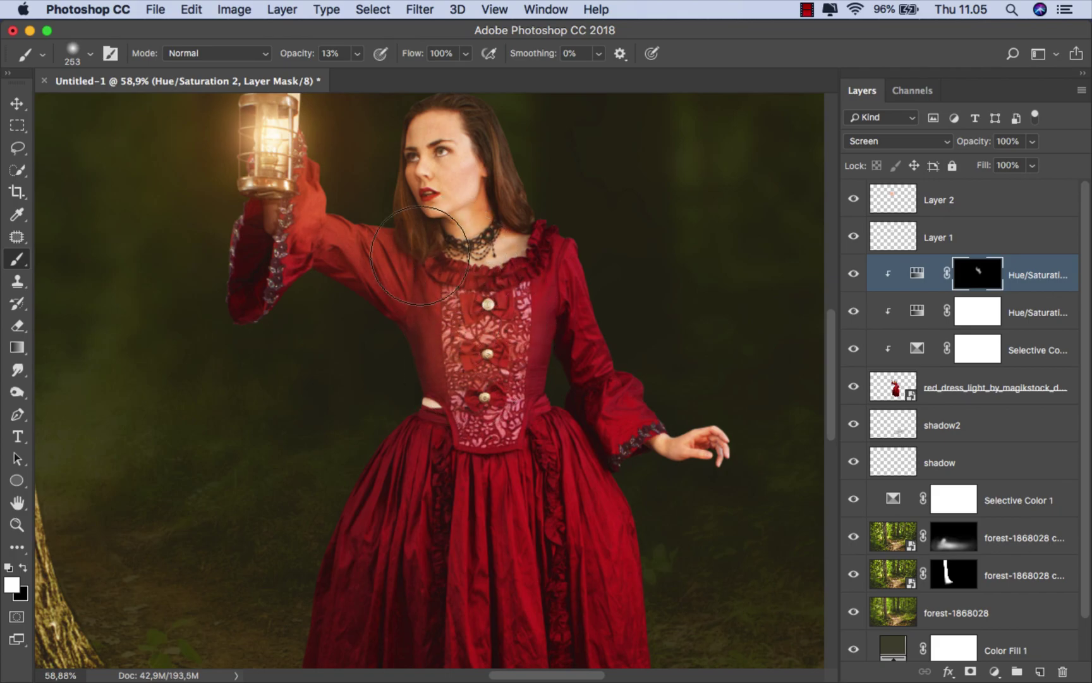
Enlarge the brush and paint lantern light onto the left side of the skirt
scroll(420, 266, down, 3)
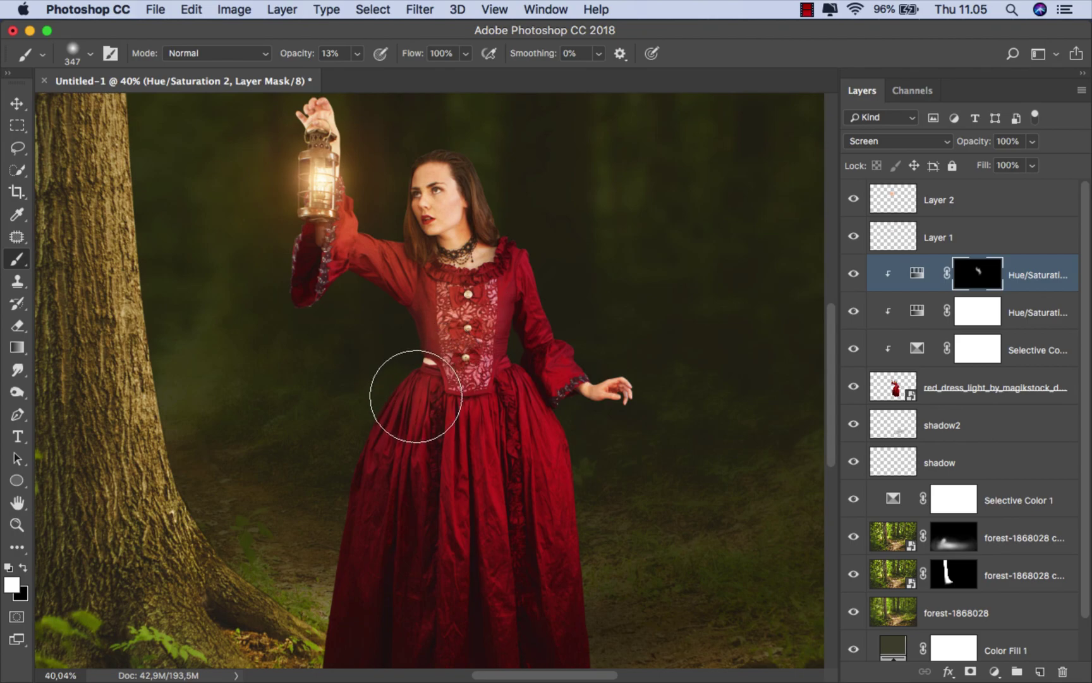
scroll(378, 410, down, 2)
drag(398, 363, 452, 358)
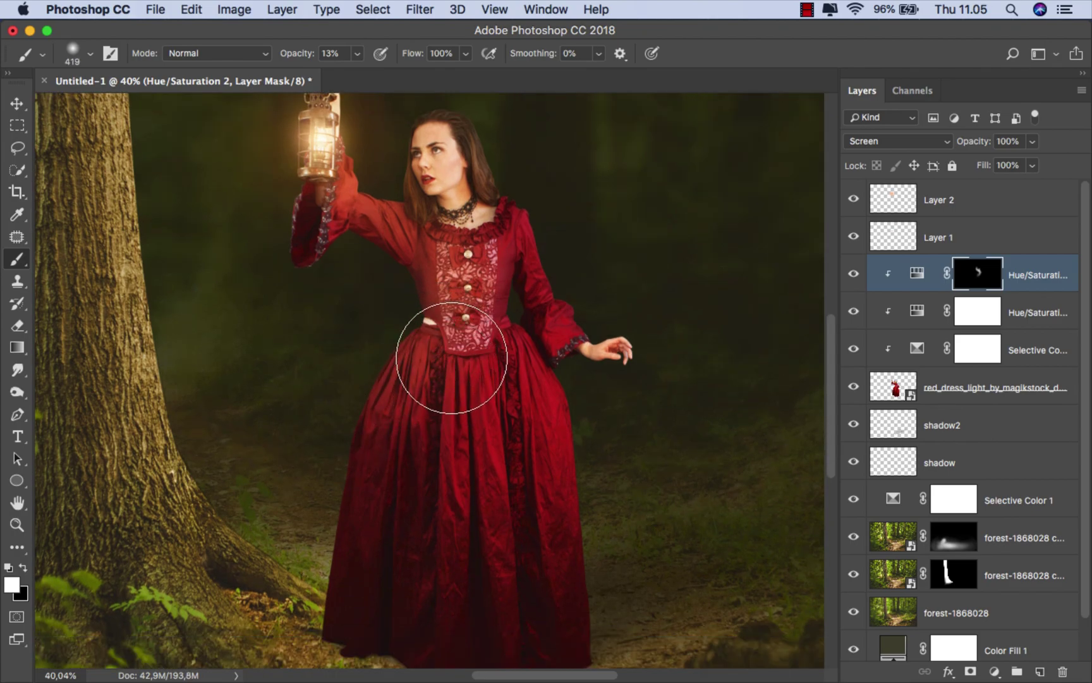
drag(378, 402, 419, 395)
scroll(390, 404, down, 2)
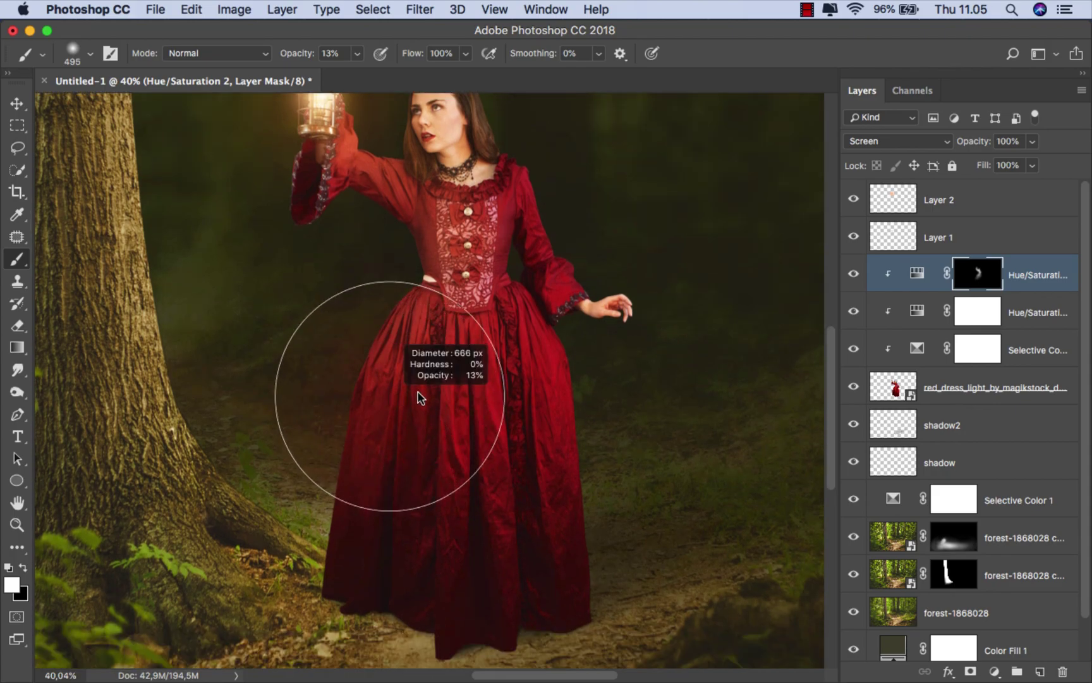
mouse_move(351, 537)
mouse_down()
mouse_move(402, 561)
mouse_move(402, 586)
mouse_move(438, 549)
mouse_up()
scroll(439, 549, down, 4)
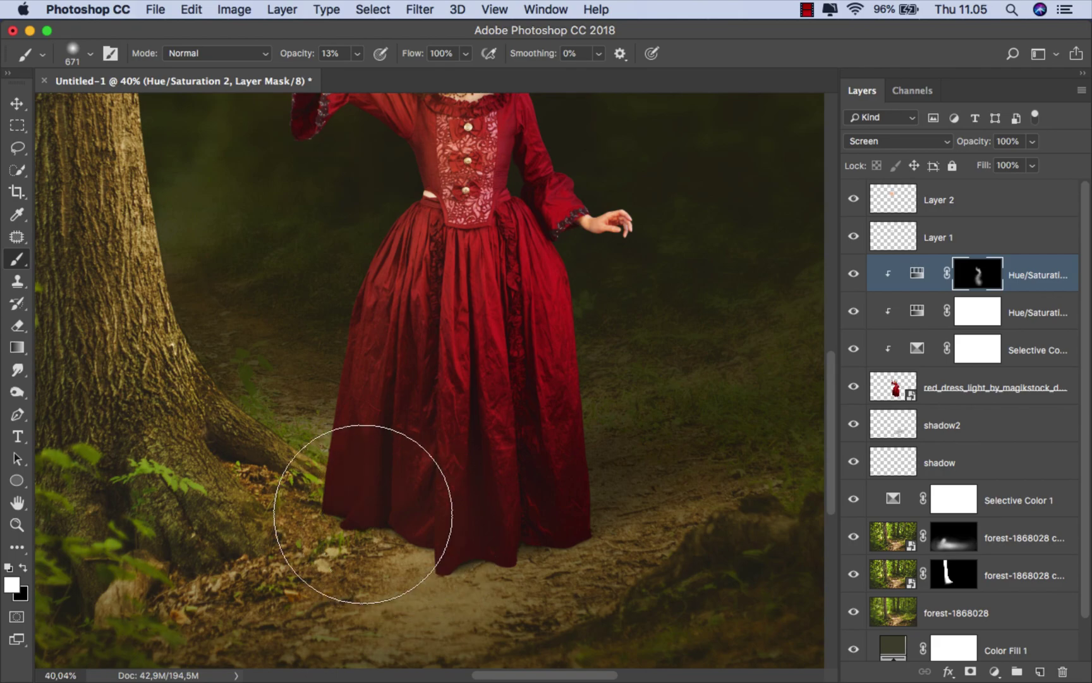
scroll(371, 456, up, 3)
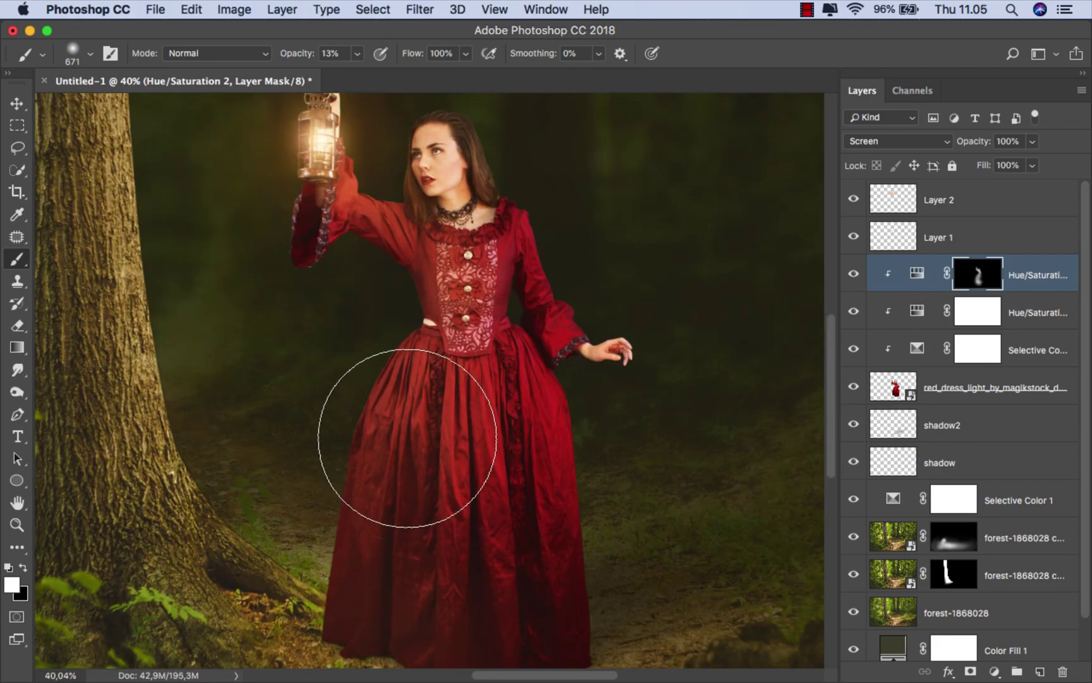
scroll(410, 427, down, 1)
Add more light over the bodice and raised arm, compare with and without, then leave the mask
mouse_move(428, 339)
mouse_down()
mouse_move(395, 259)
mouse_move(401, 287)
mouse_up()
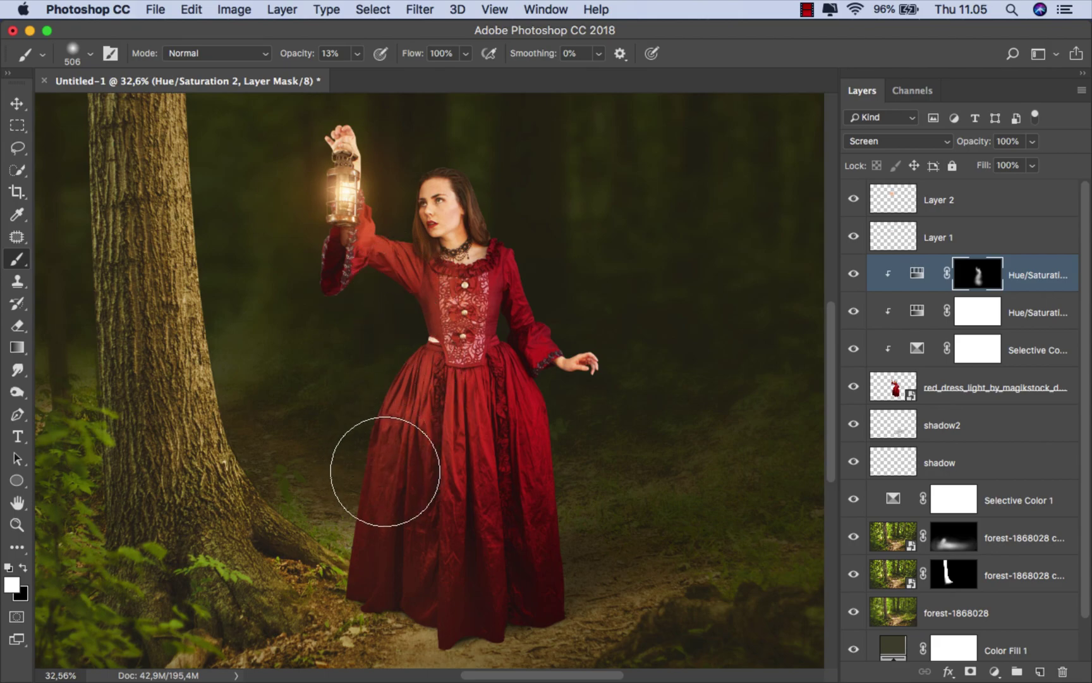
scroll(391, 465, down, 1)
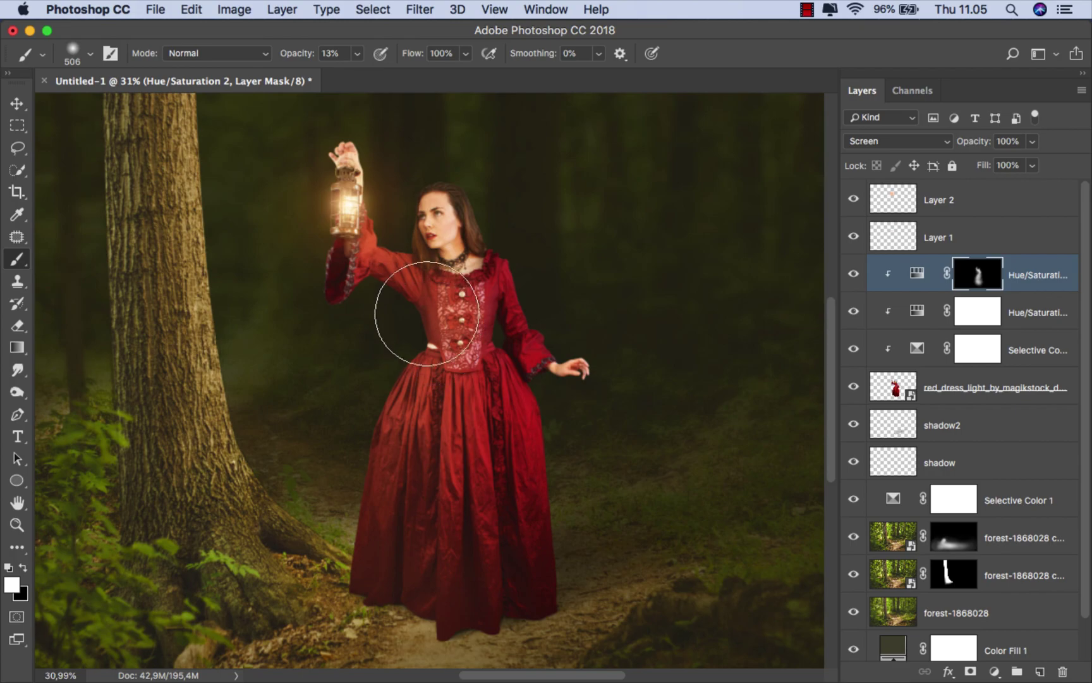
click(853, 273)
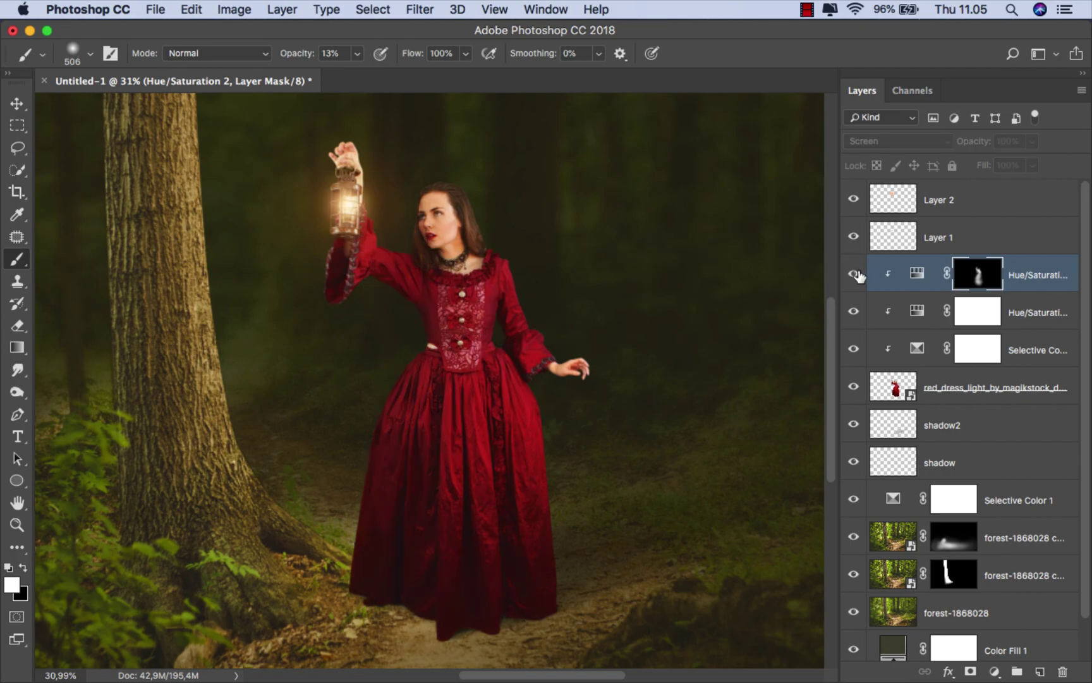
scroll(707, 297, down, 3)
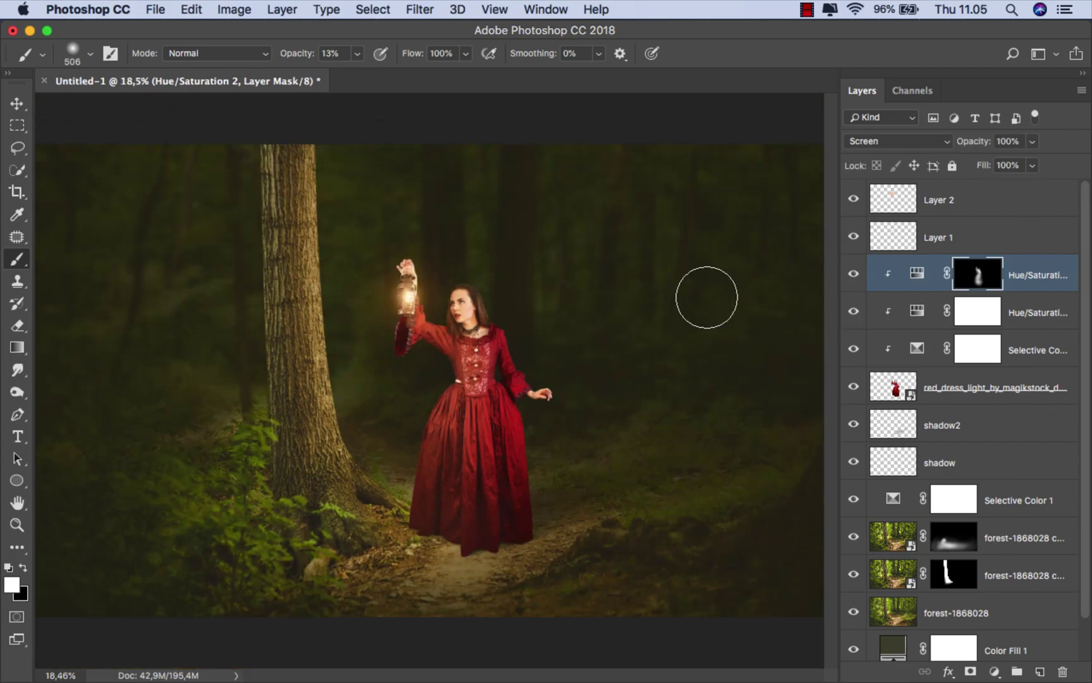
key(ctrl+2)
key(v)
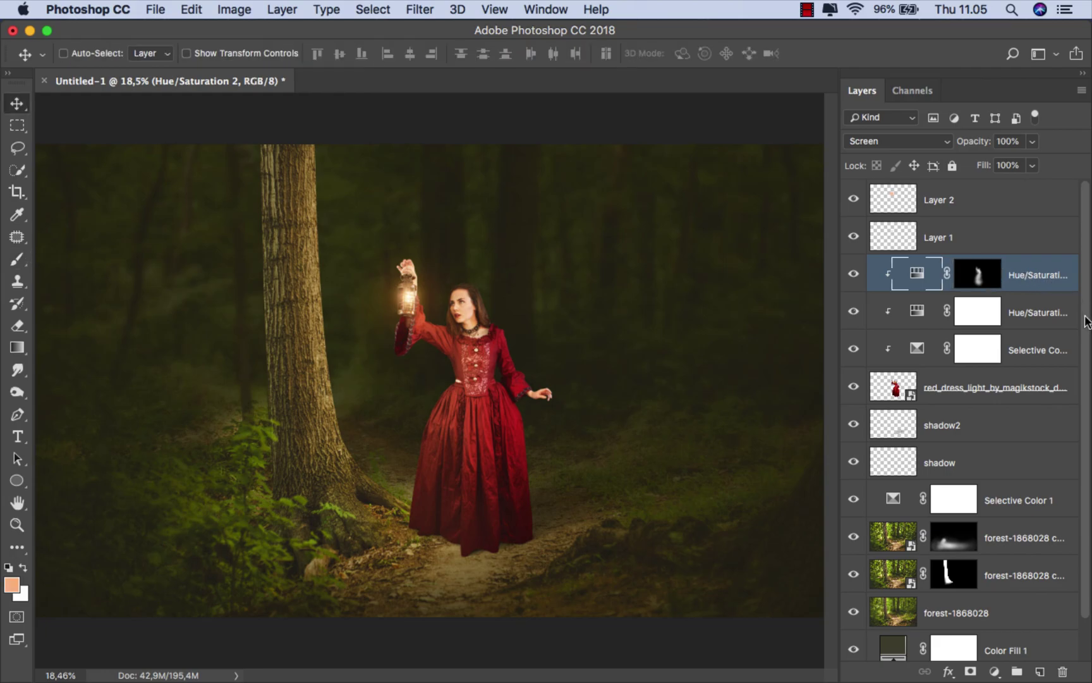
Add a Levels adjustment clipped to the tree-trunk forest copy layer, with output levels 12 to 129
drag(1086, 323, 1086, 408)
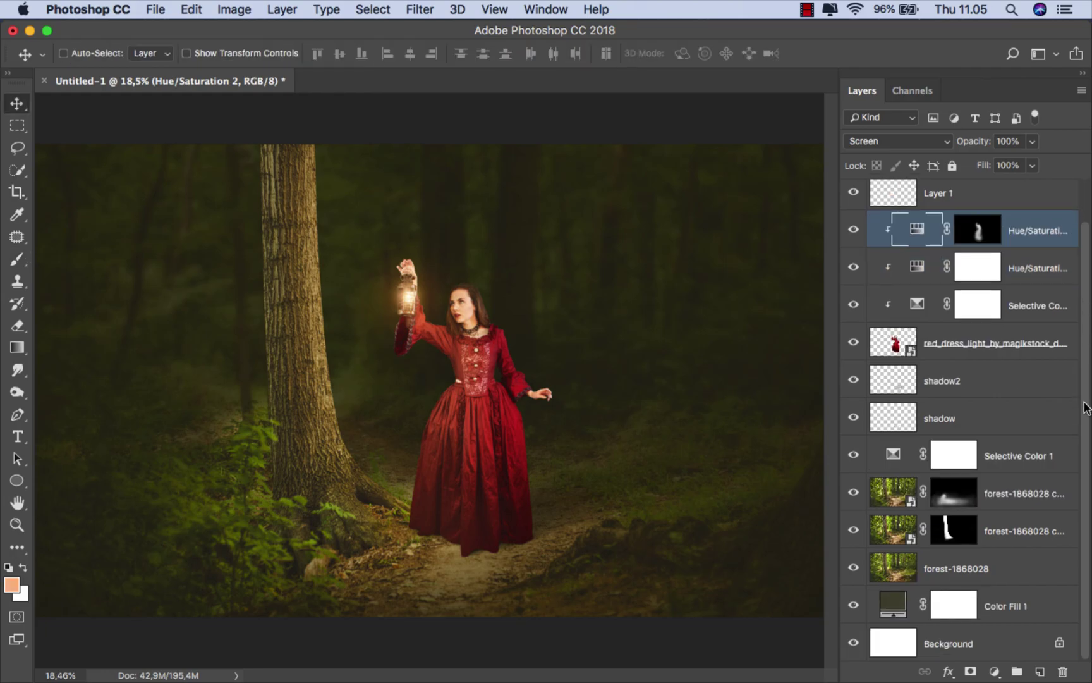
click(1017, 529)
click(859, 533)
click(859, 533)
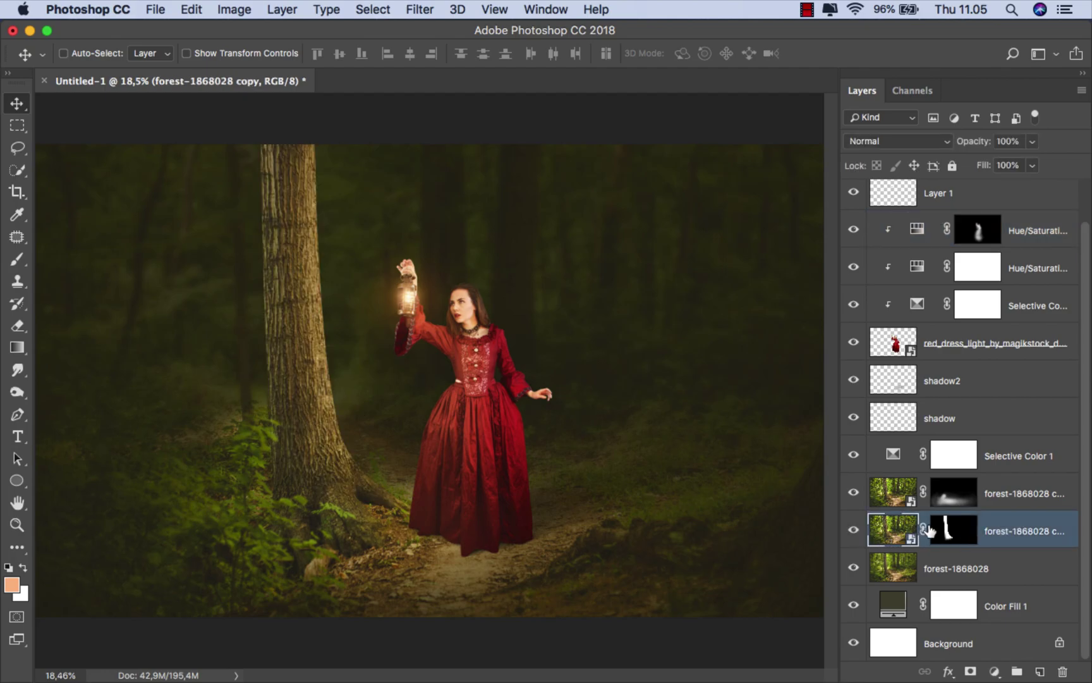
click(994, 671)
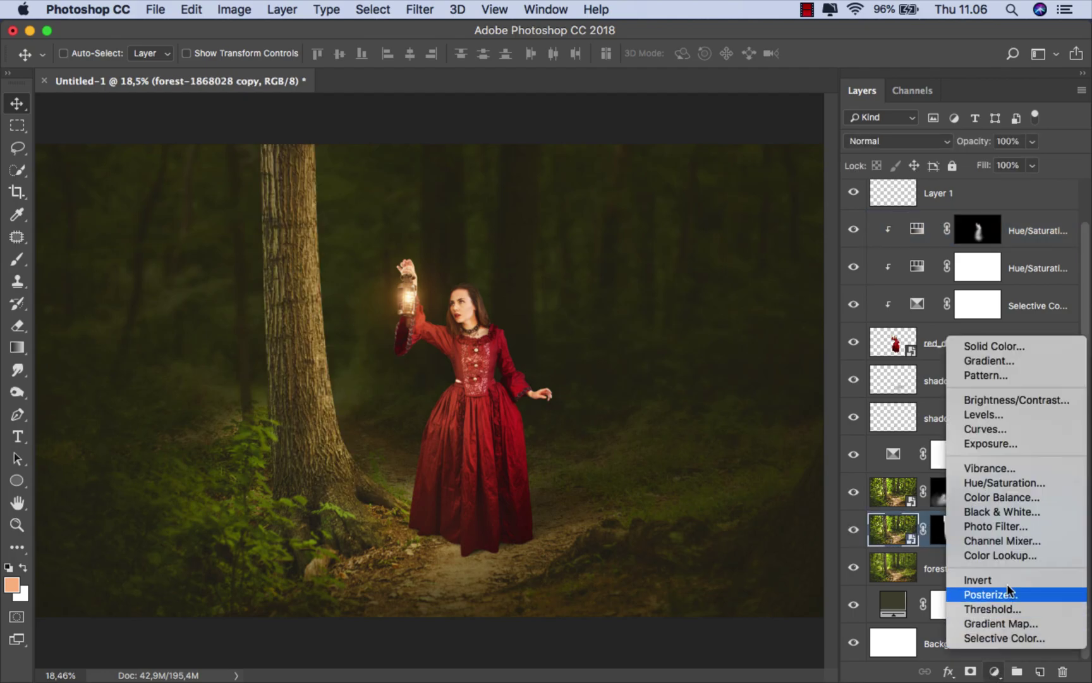
click(1022, 415)
click(721, 578)
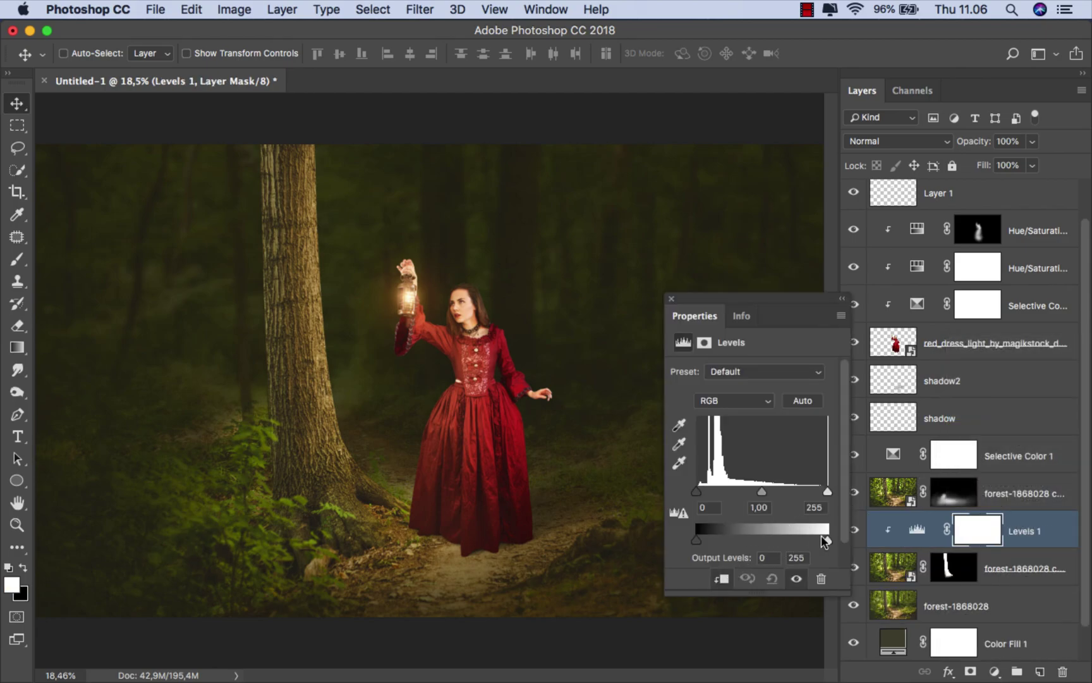
drag(827, 539, 794, 540)
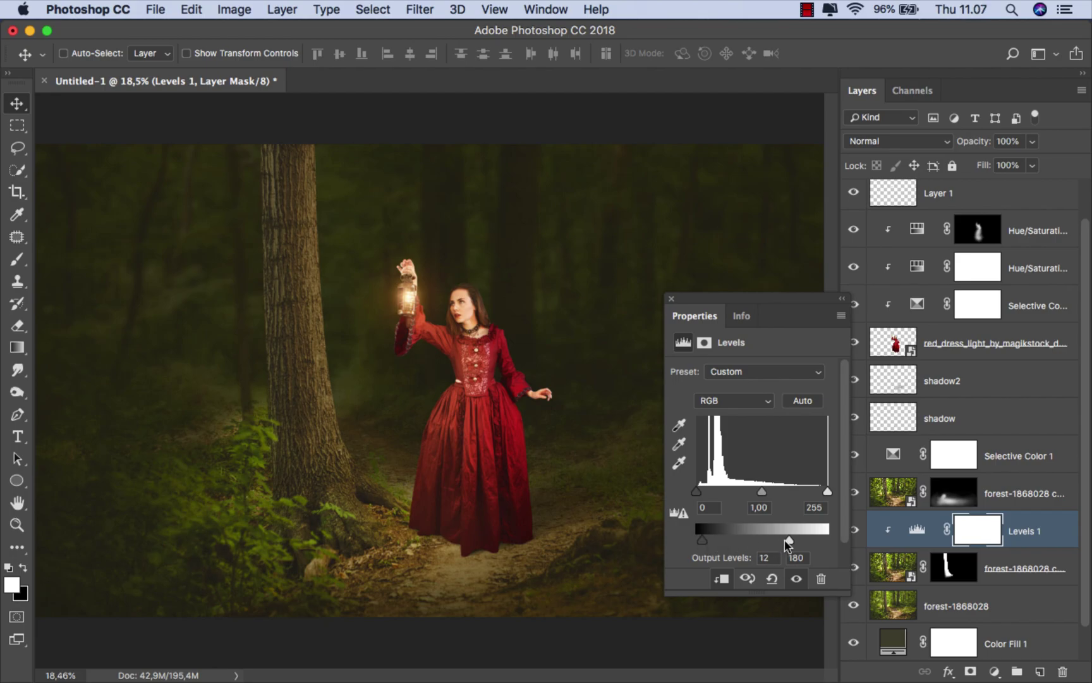
drag(770, 537, 763, 539)
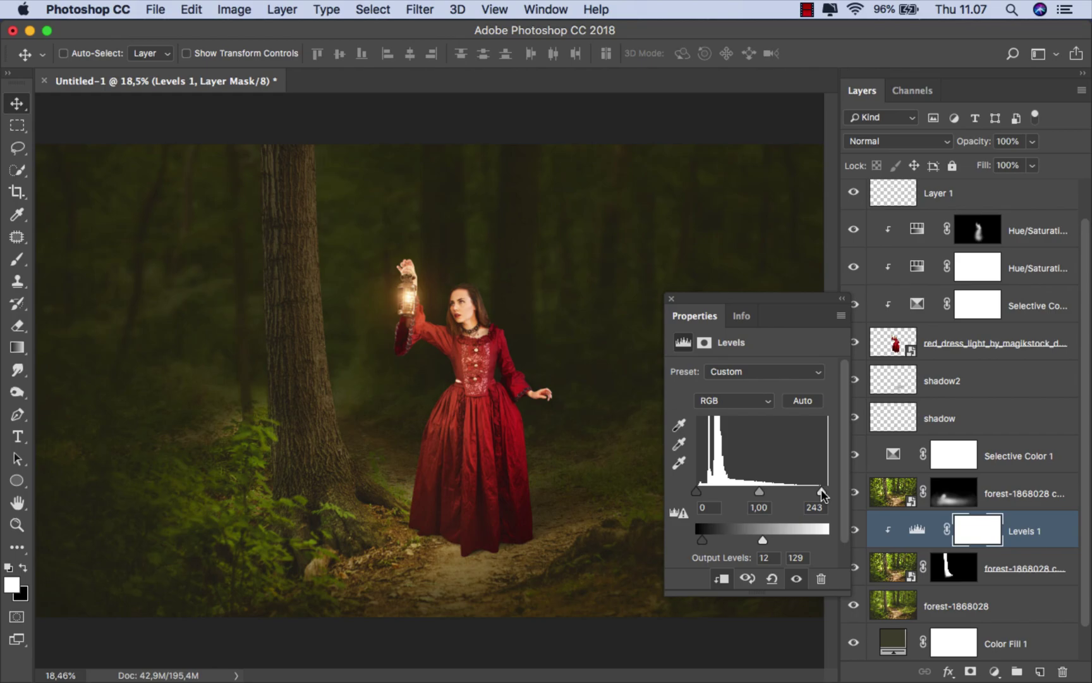
Close the Levels 1 properties panel to view the darkened forest composite
click(673, 298)
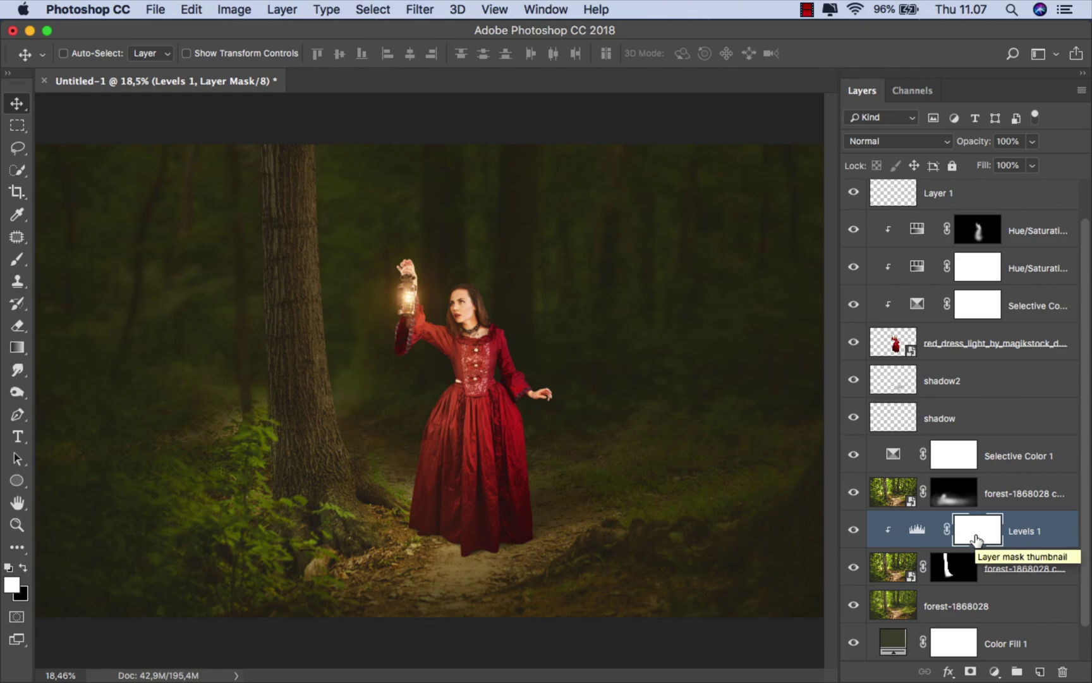
Set up a black Brush at 25% opacity
click(17, 259)
click(23, 567)
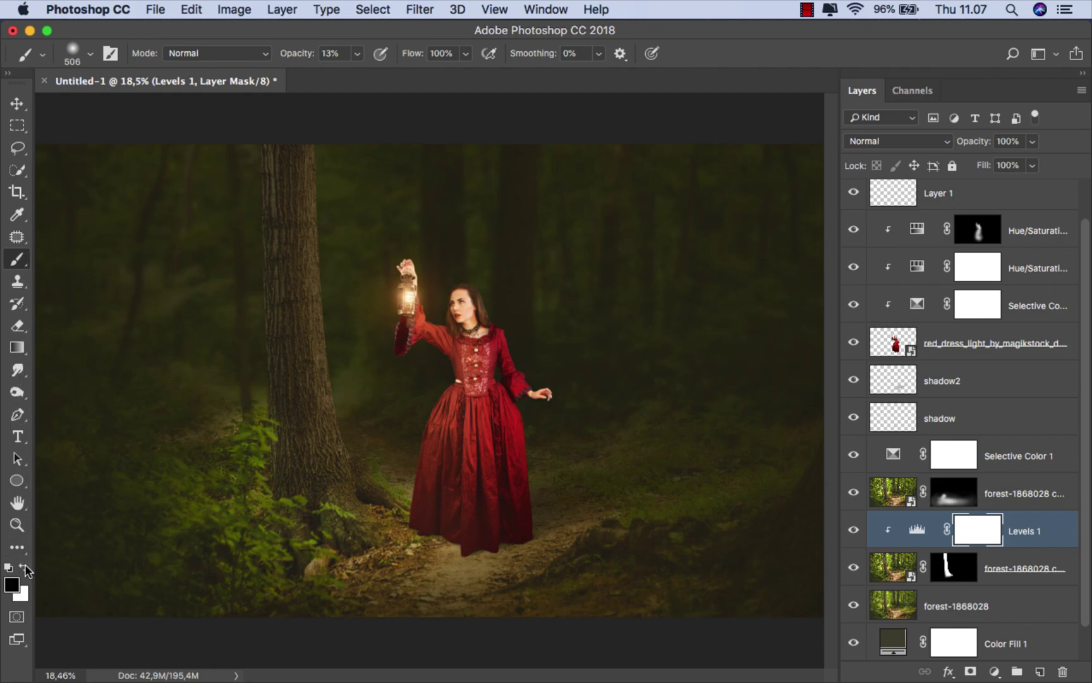
click(357, 53)
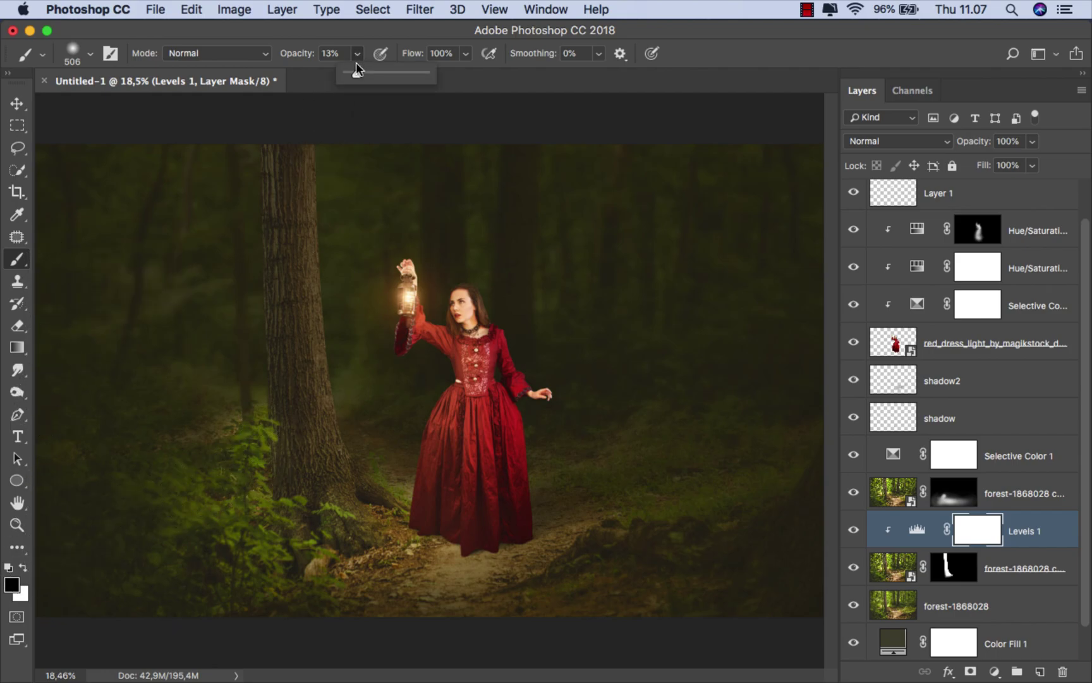
drag(355, 72, 366, 72)
Paint the Levels 1 mask to restore light on the tree trunk, lantern and dress
mouse_move(361, 373)
mouse_down()
mouse_move(390, 476)
mouse_move(361, 483)
mouse_move(360, 497)
mouse_move(351, 467)
mouse_up()
key(bracketright)
mouse_move(366, 366)
mouse_down()
mouse_move(336, 349)
mouse_move(337, 285)
mouse_up()
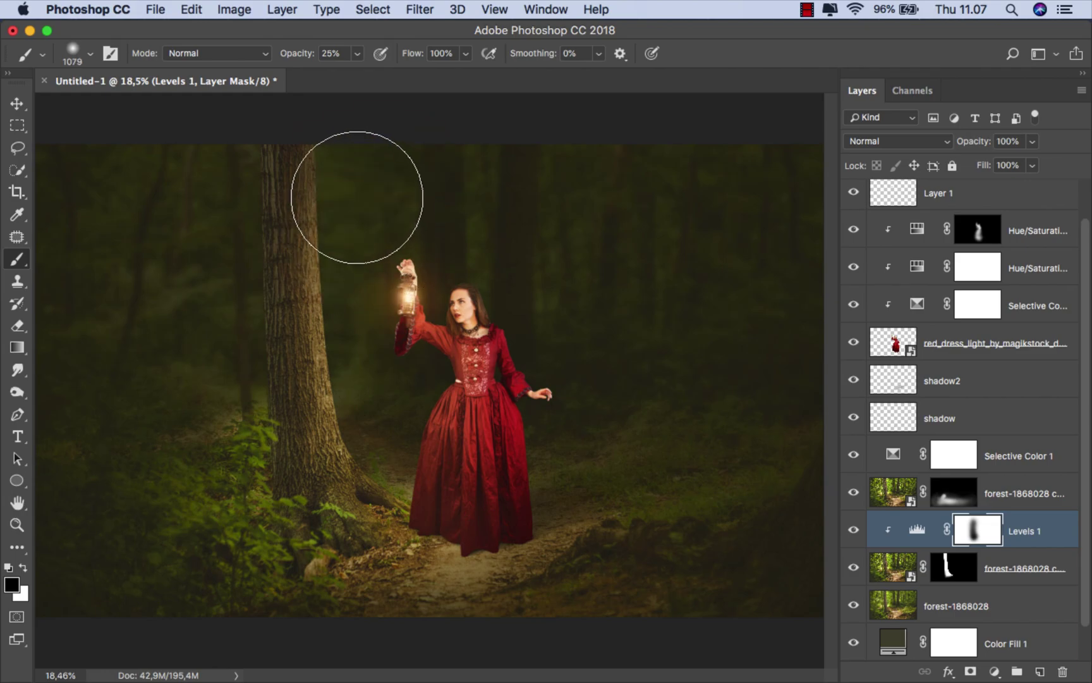
drag(356, 190, 356, 214)
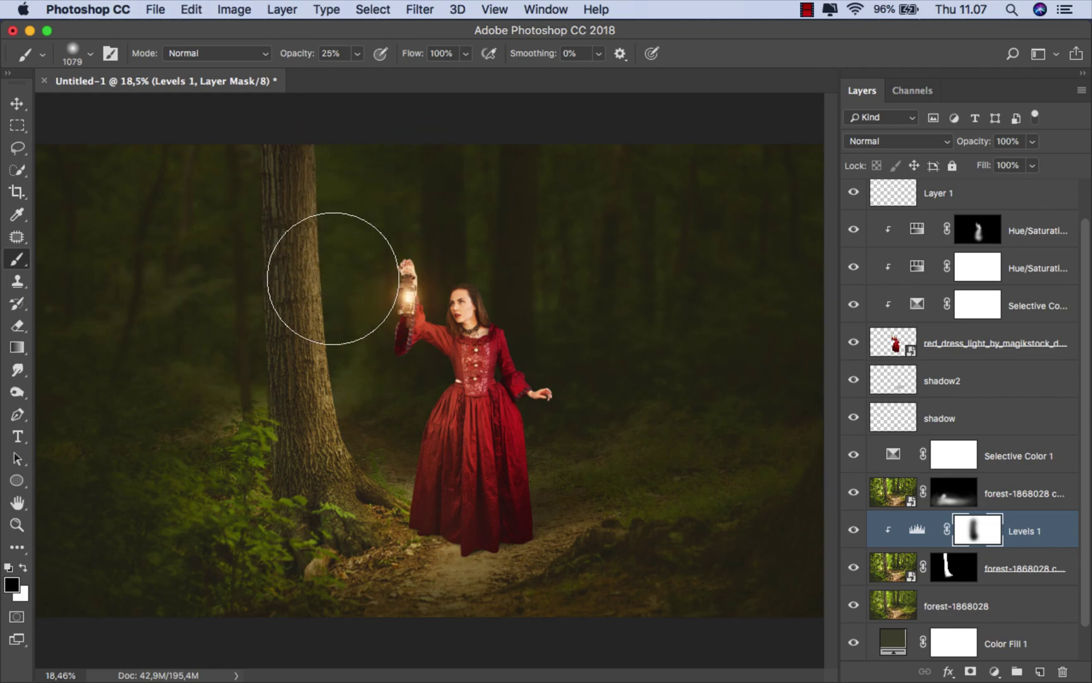
drag(328, 366, 336, 452)
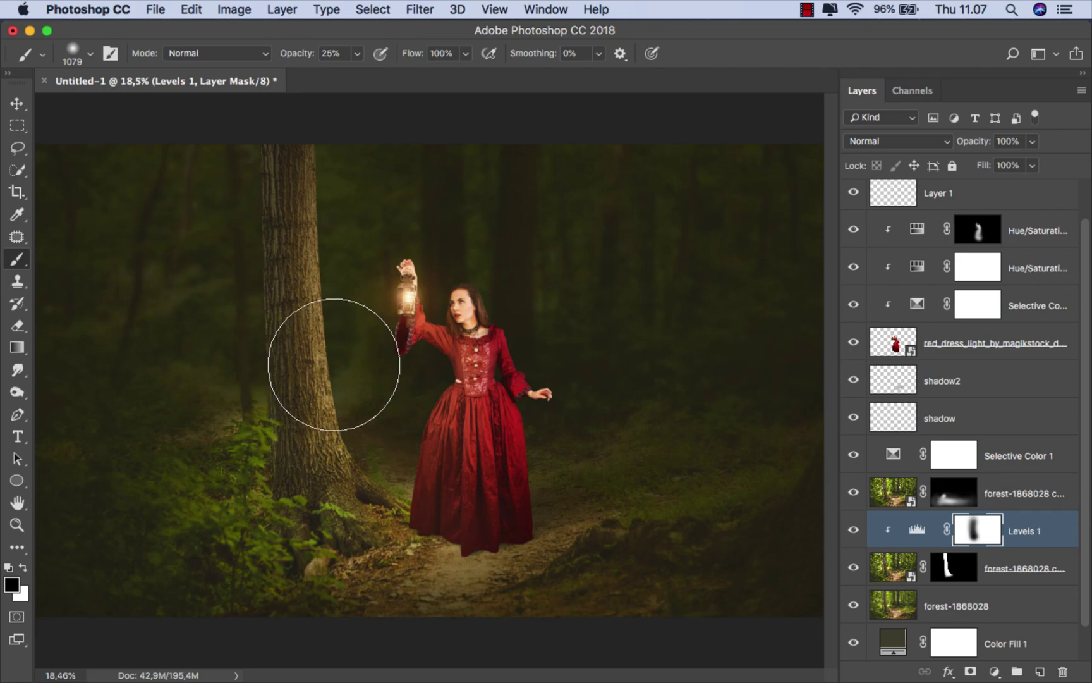
drag(324, 338, 382, 249)
drag(356, 370, 373, 276)
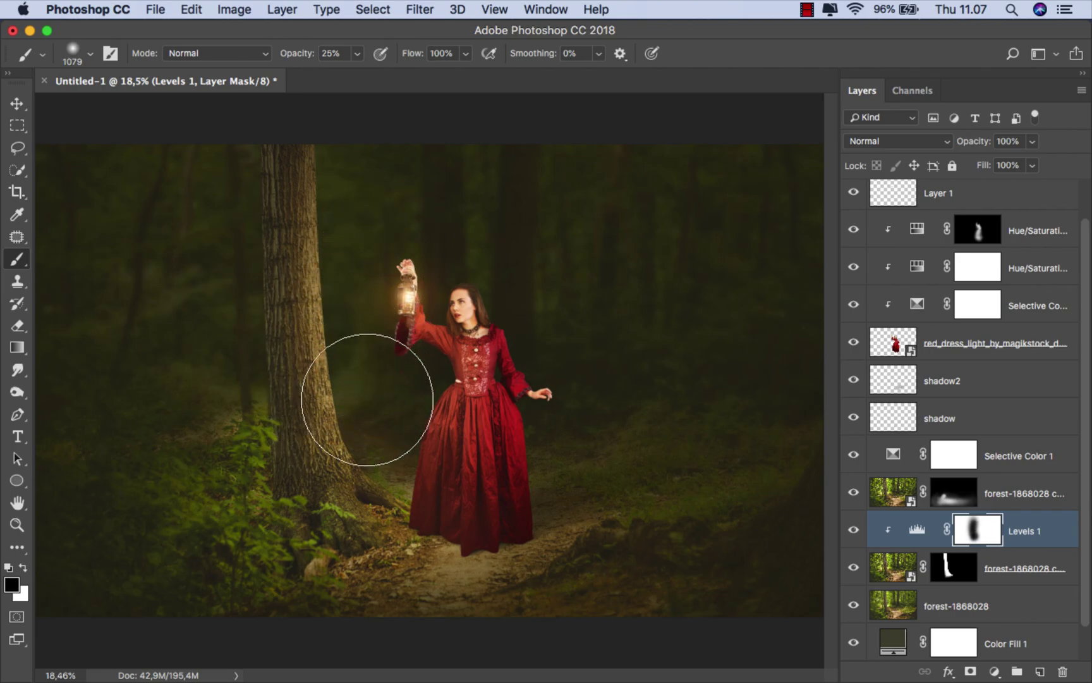
click(854, 529)
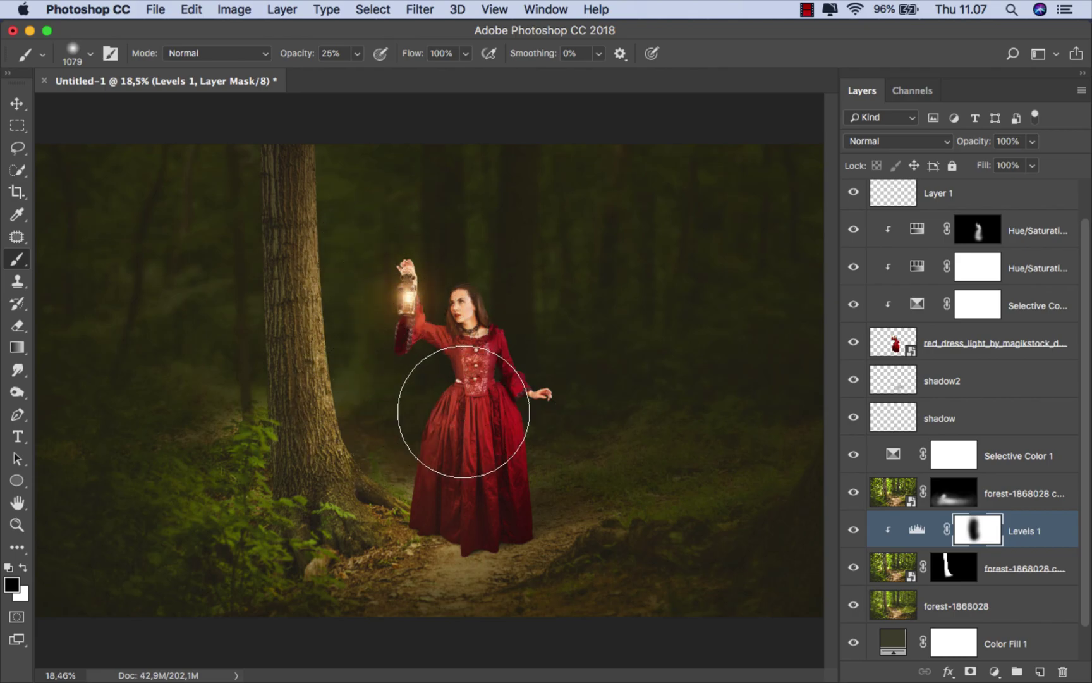
Switch to the Move tool and select Layer 2 to add an adjustment above it
click(1014, 528)
key(v)
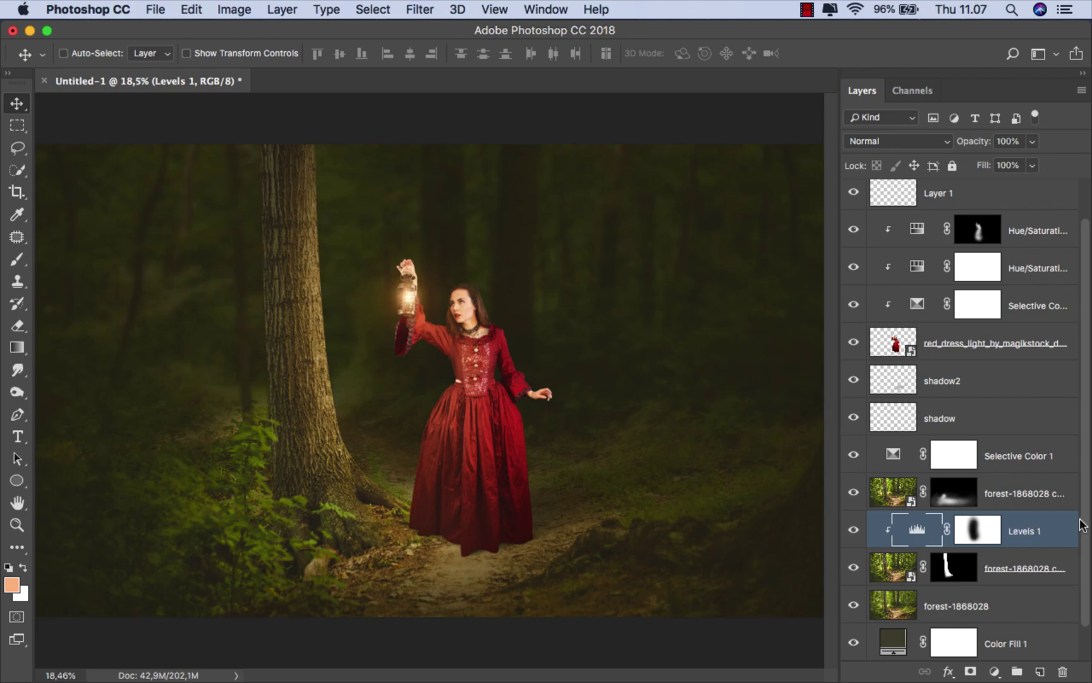
scroll(1075, 506, up, 2)
click(984, 200)
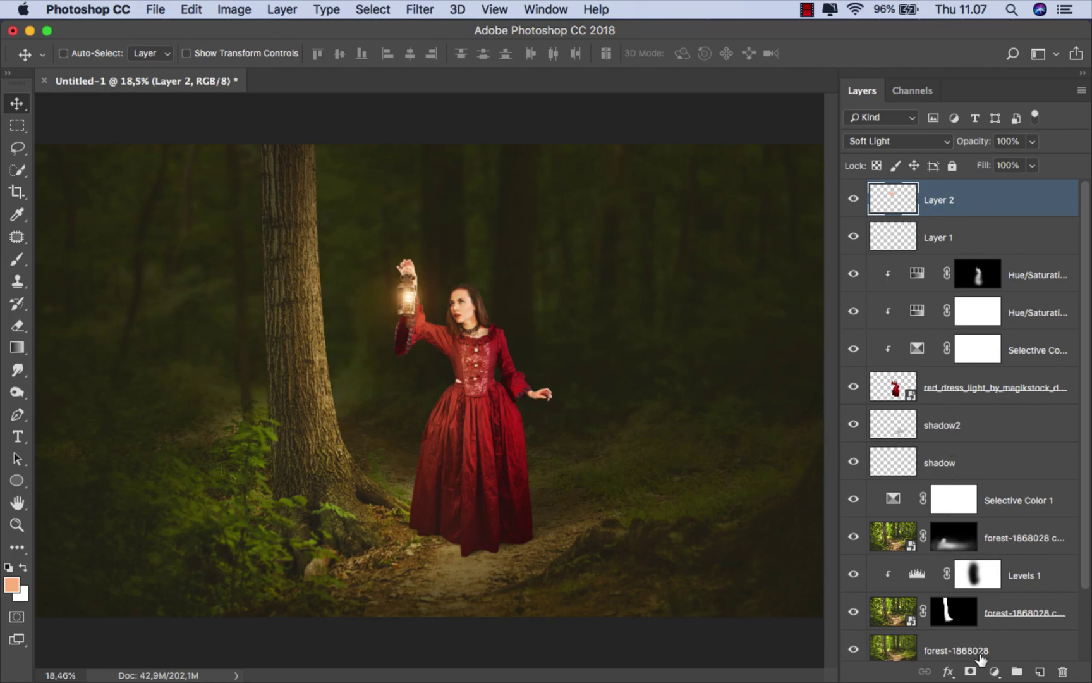
click(995, 670)
Add a Selective Color layer and give the Reds and Neutrals +5 black
click(995, 638)
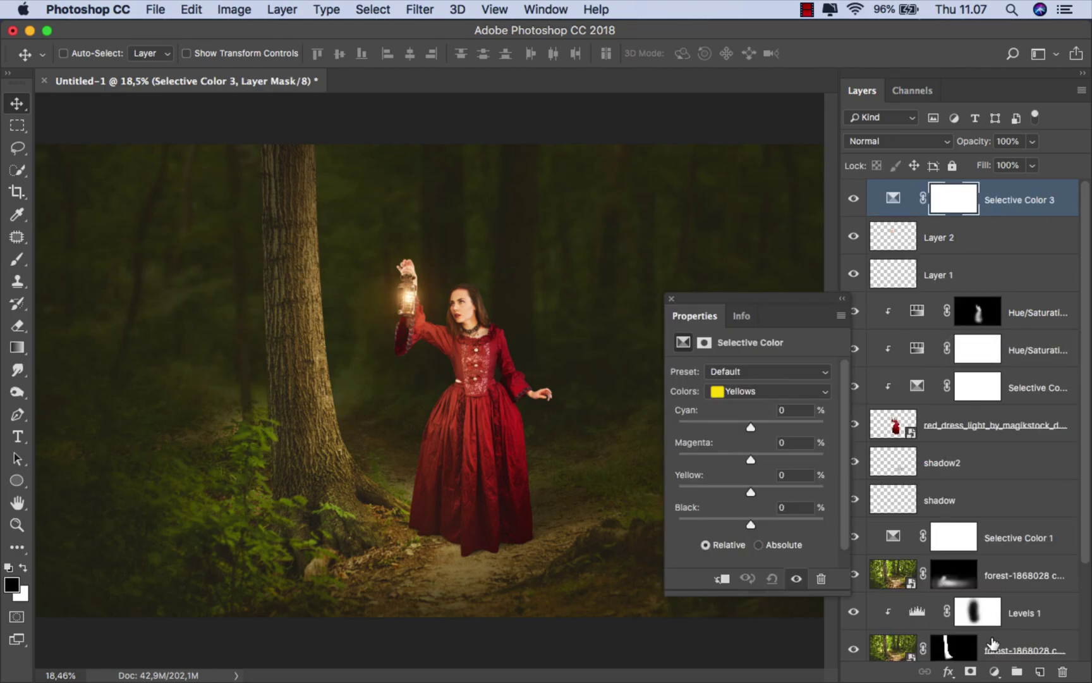
click(761, 392)
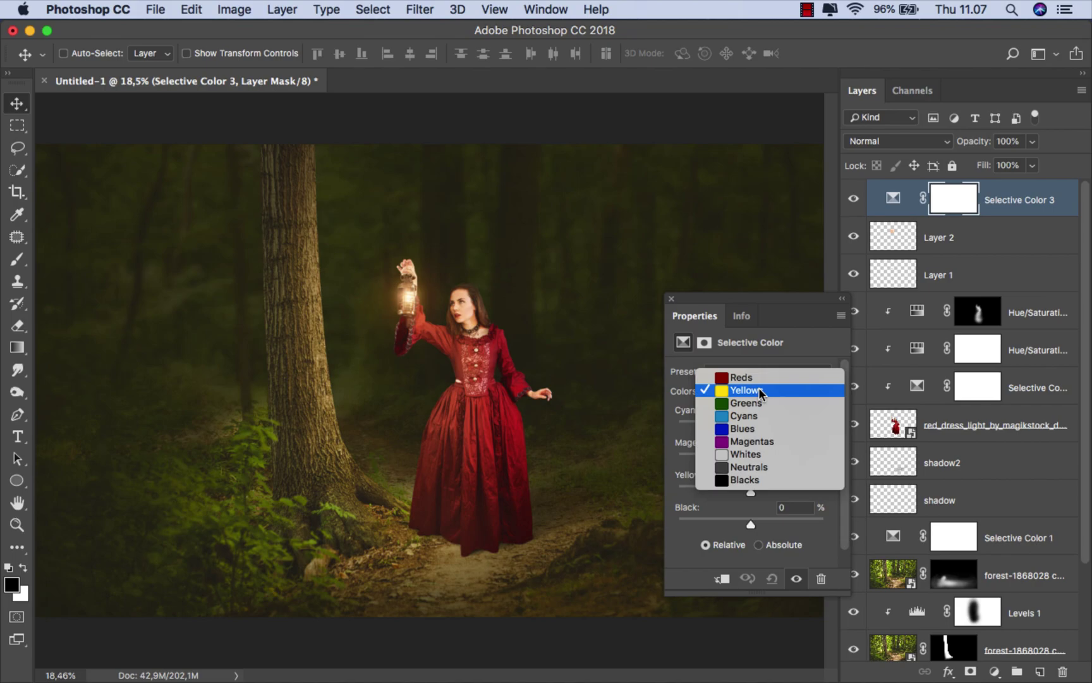
click(760, 380)
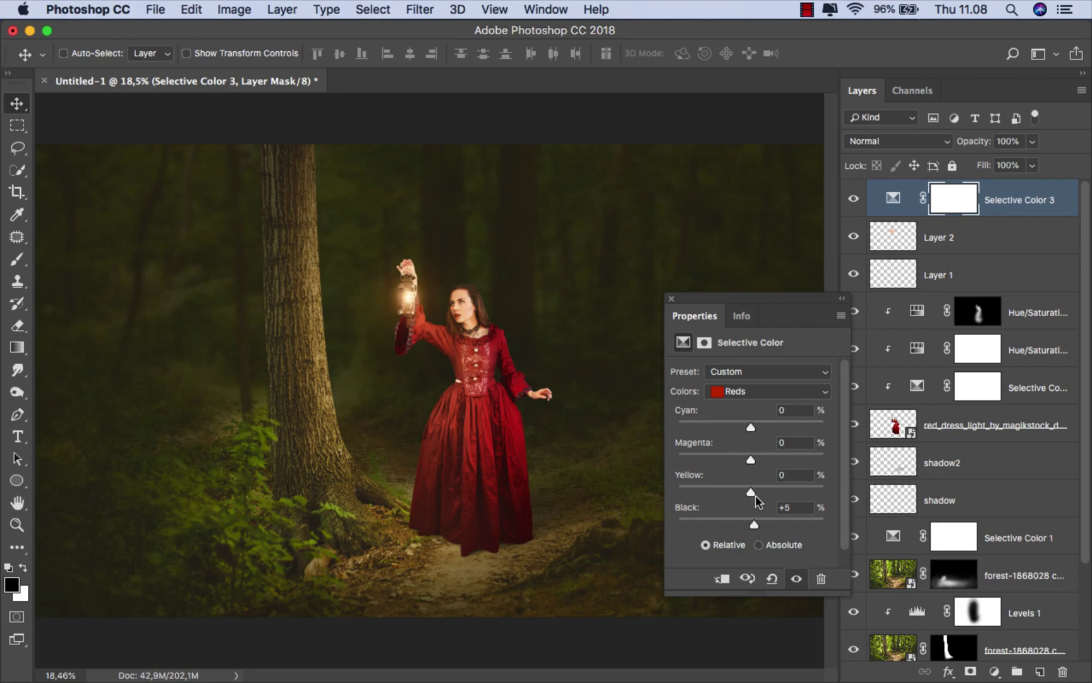
click(756, 393)
click(751, 405)
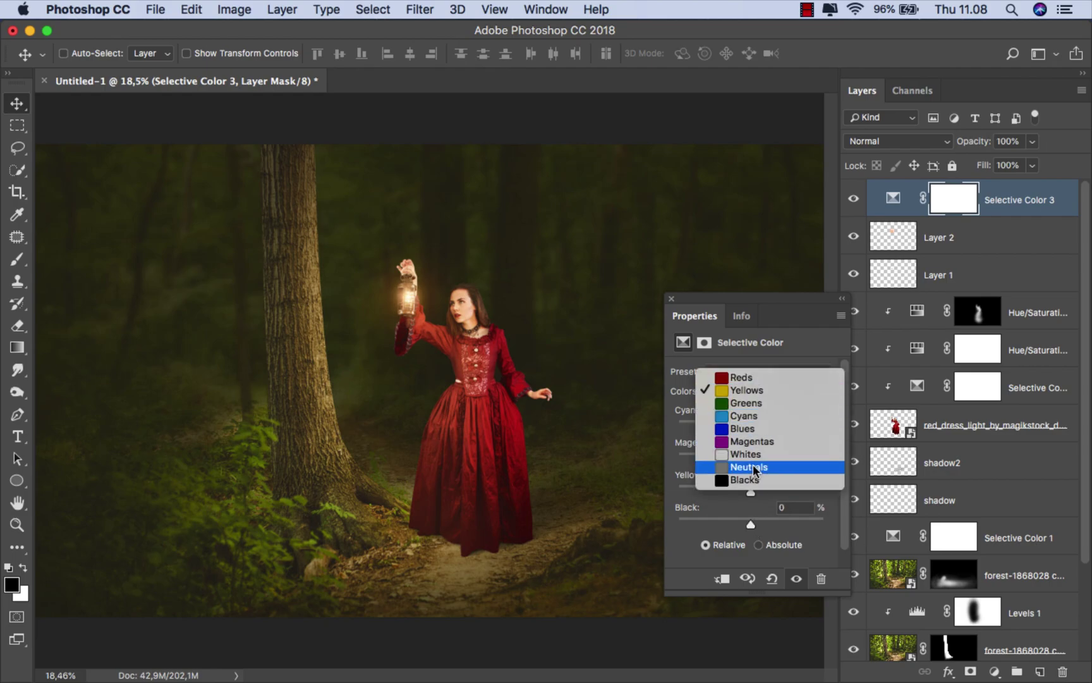
click(752, 466)
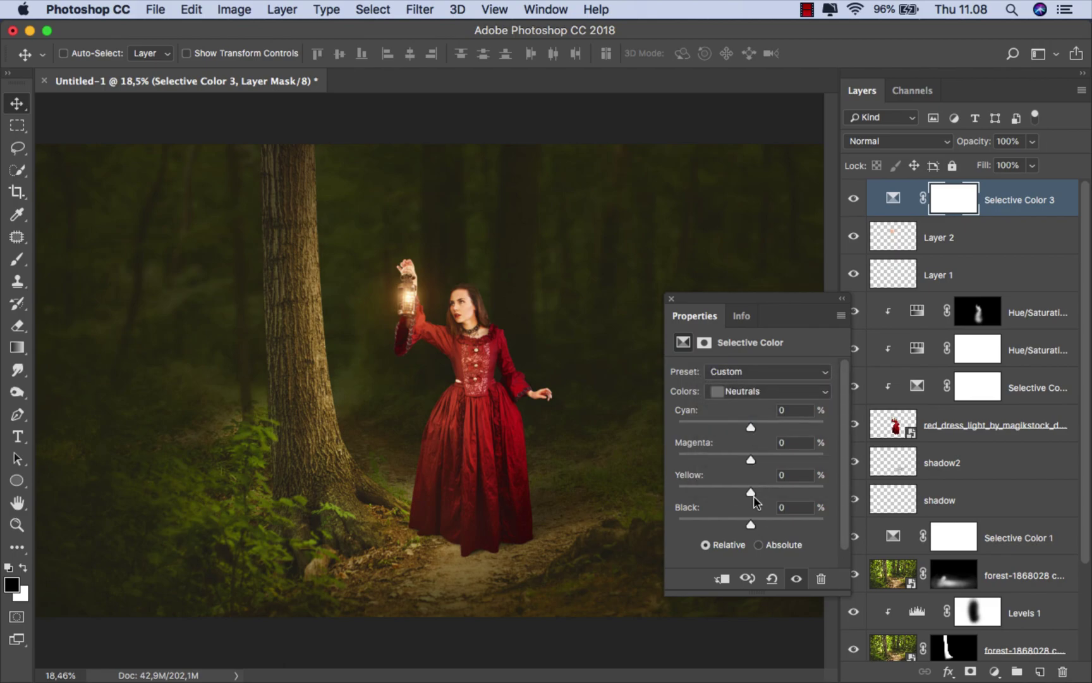
drag(751, 525, 754, 526)
Set the Blacks' black to -2 and compare Selective Color 3 on and off
click(746, 391)
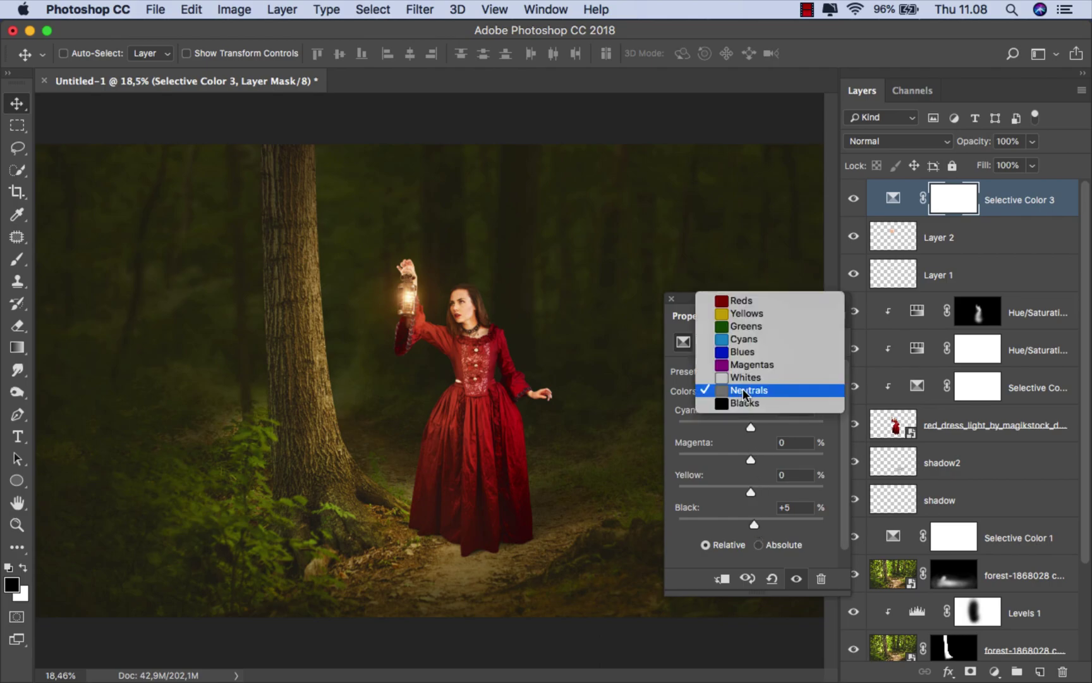
click(746, 406)
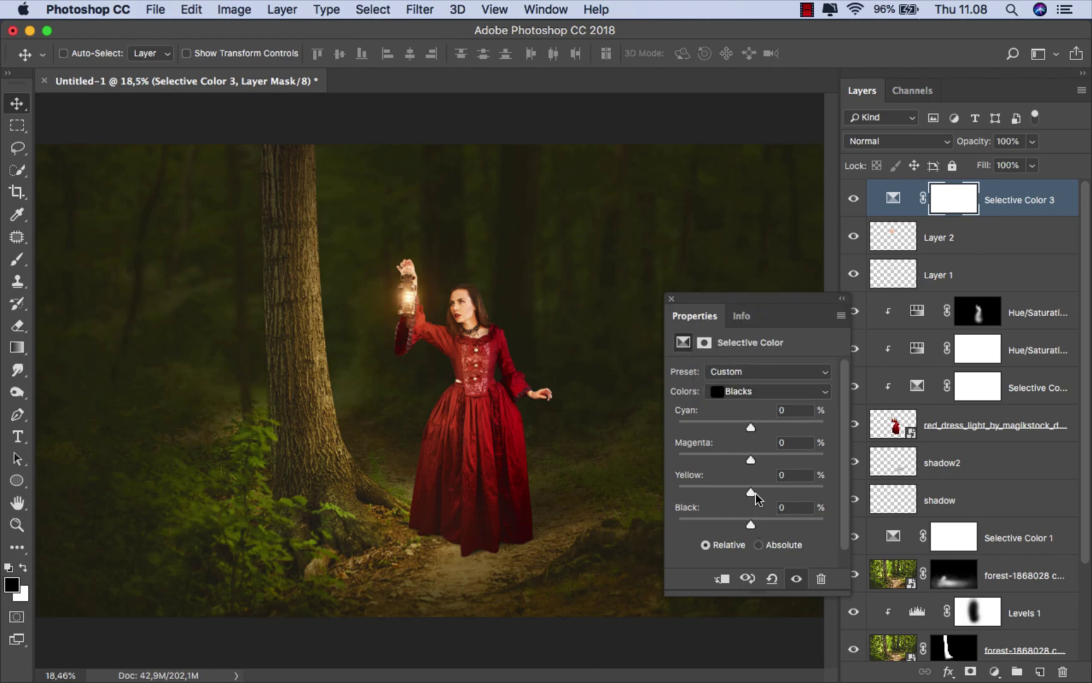
drag(751, 525, 749, 526)
click(671, 298)
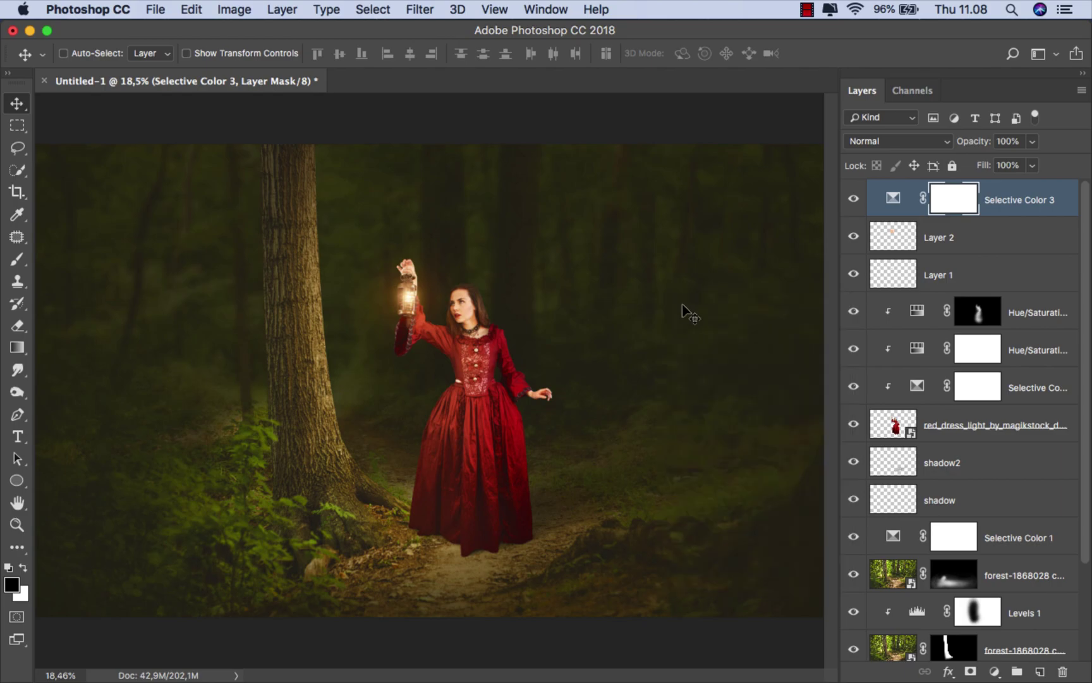
click(854, 201)
click(1002, 203)
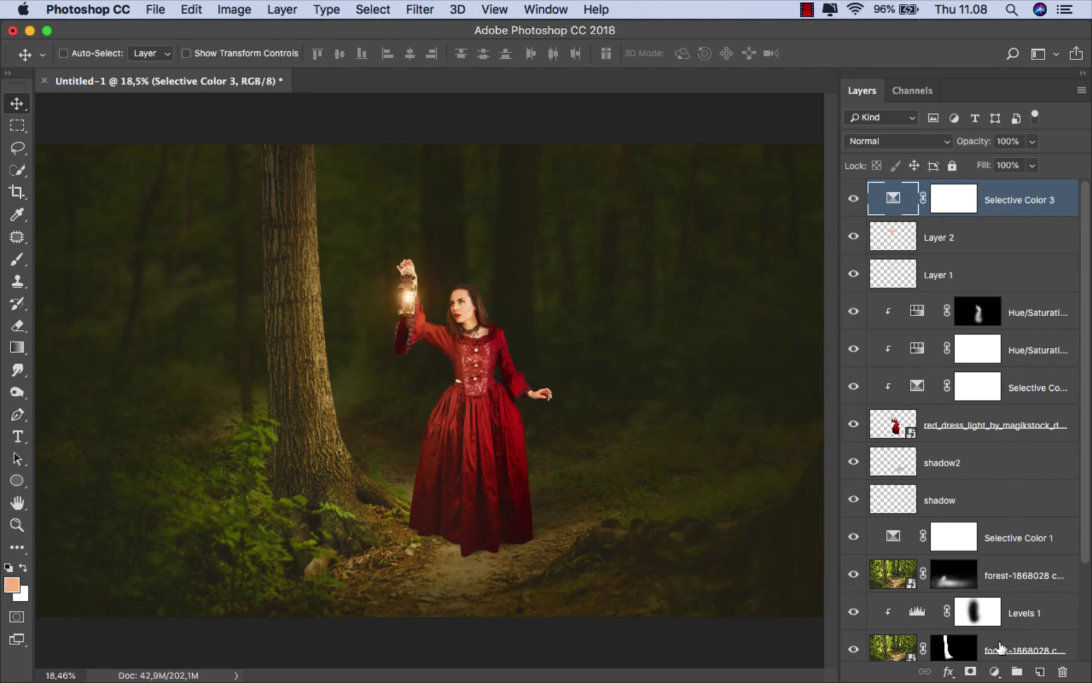
Add a Color Lookup layer using Candlelight.CUBE and open its layer options menu
click(994, 672)
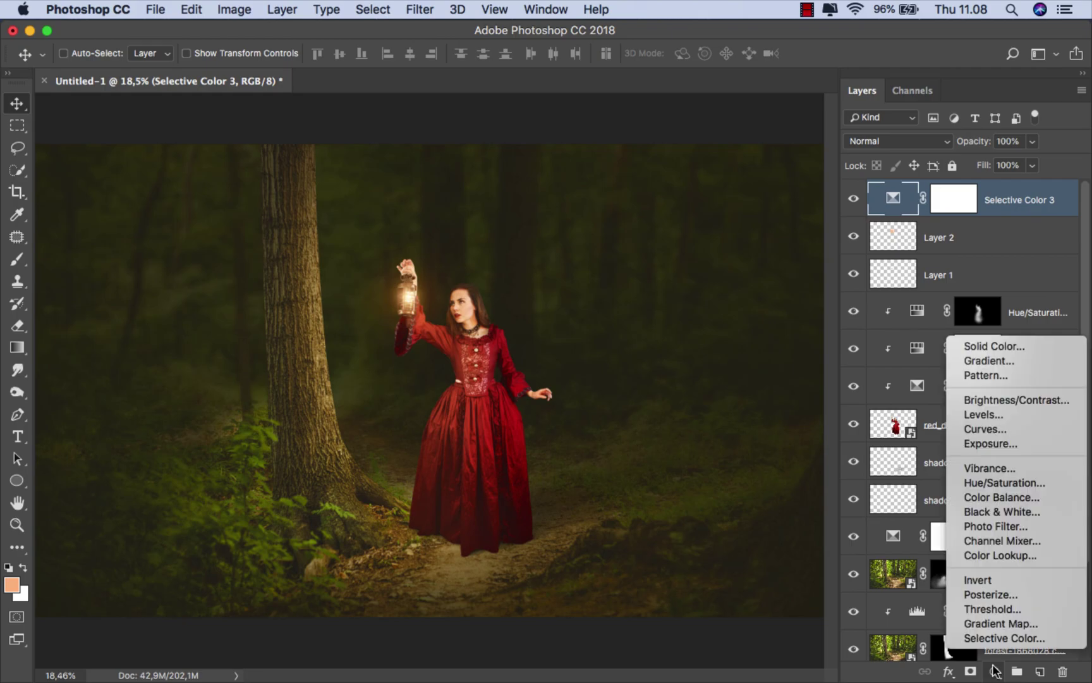
click(1022, 556)
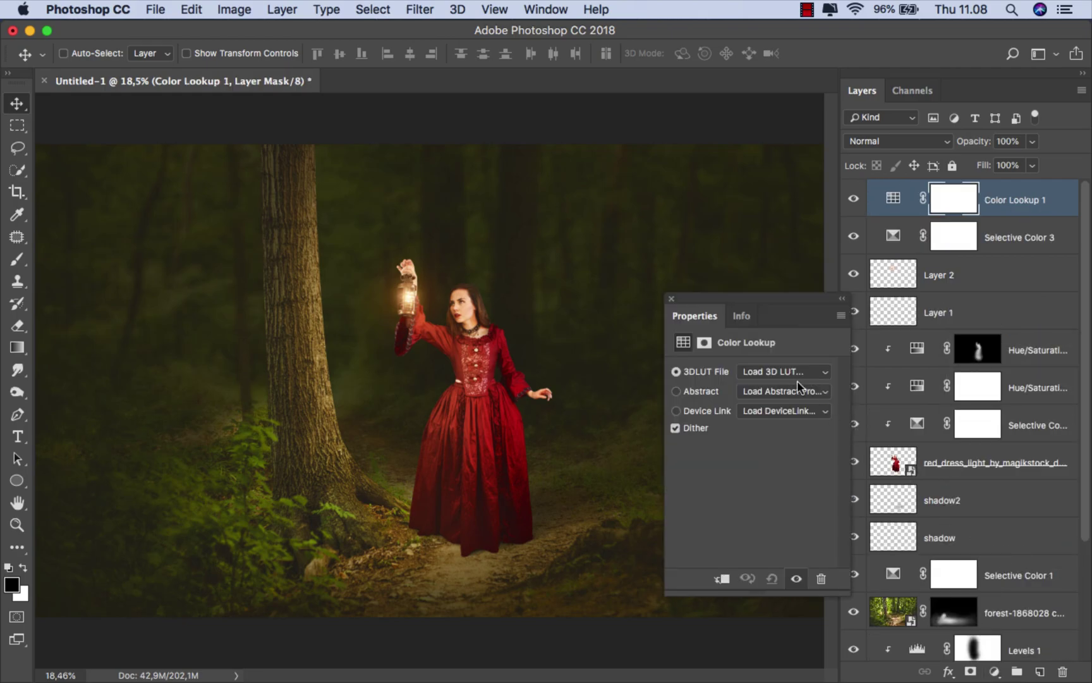
click(785, 374)
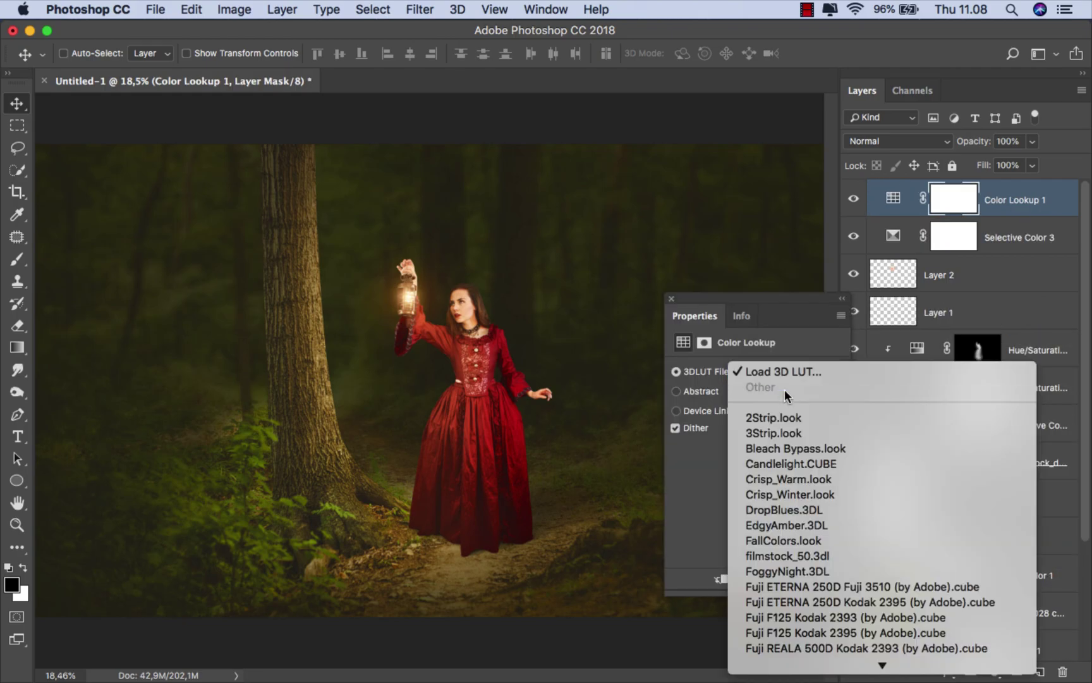
click(793, 463)
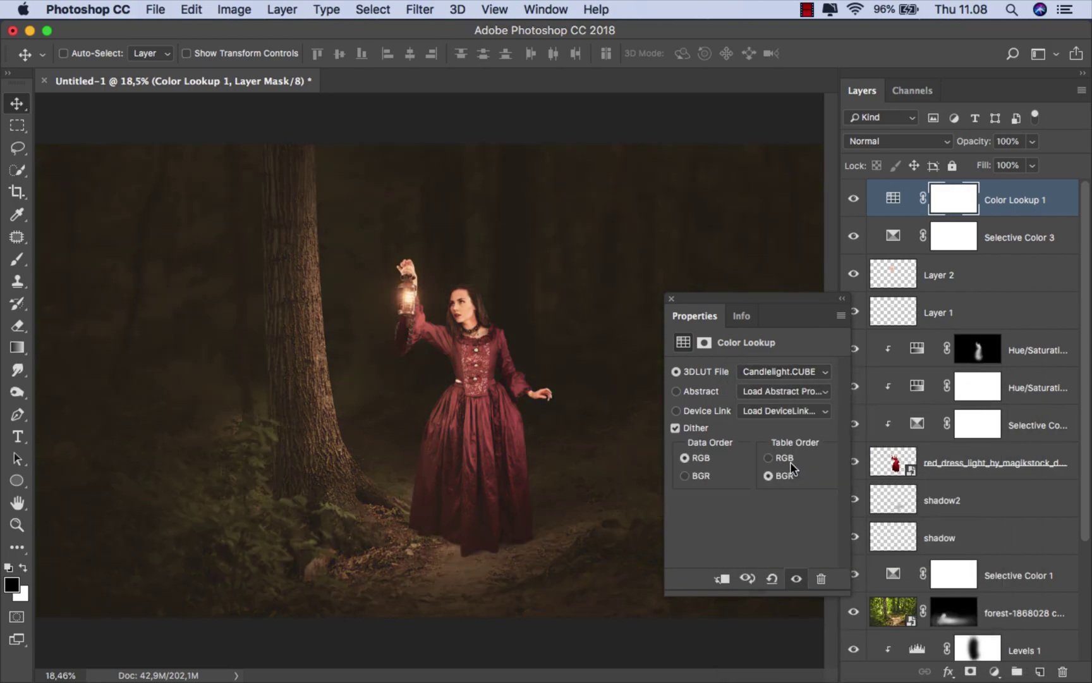
click(672, 297)
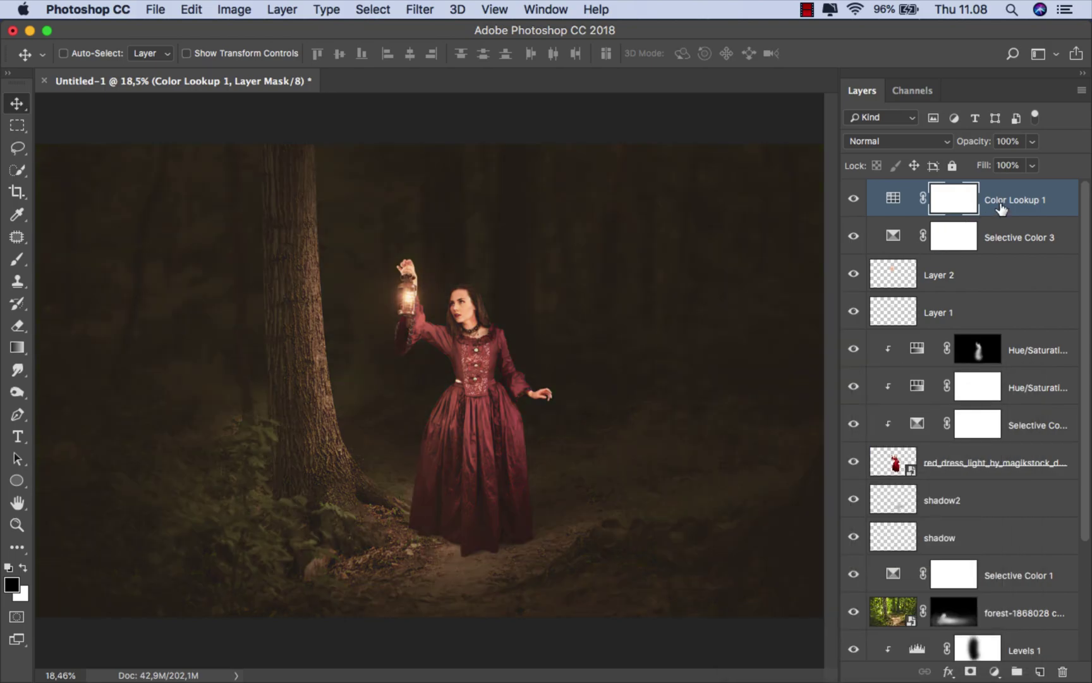
key(super+2)
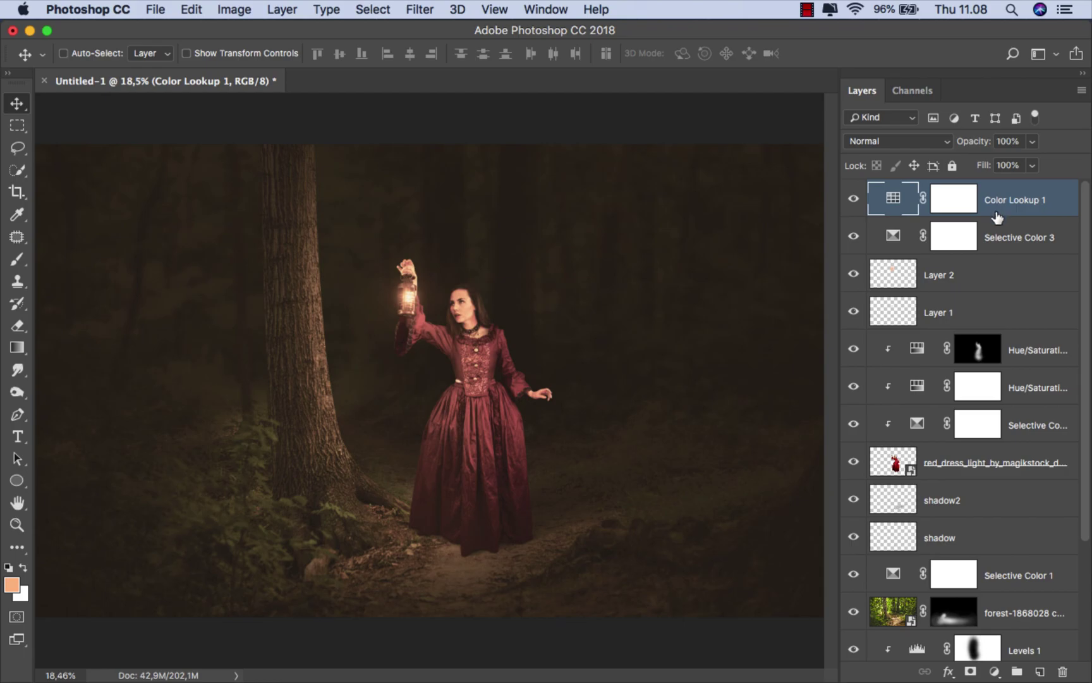
right_click(997, 216)
Split the Blend If white sliders for This Layer and Underlying Layer on Color Lookup 1
click(929, 218)
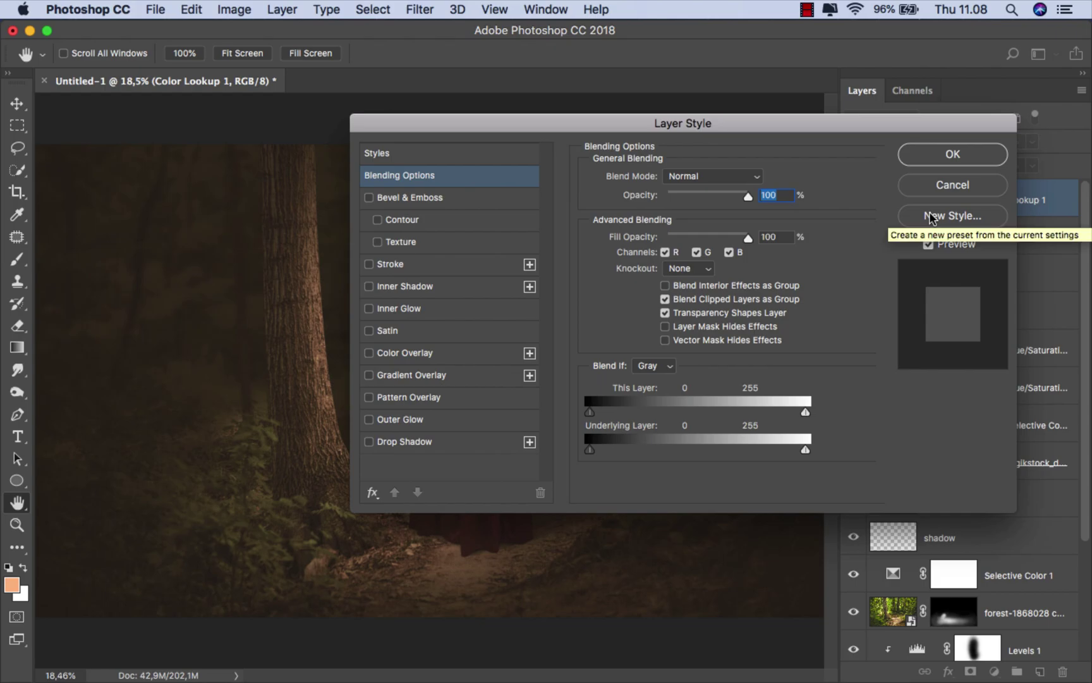
mouse_move(607, 124)
mouse_down()
mouse_move(784, 265)
mouse_move(847, 159)
mouse_up()
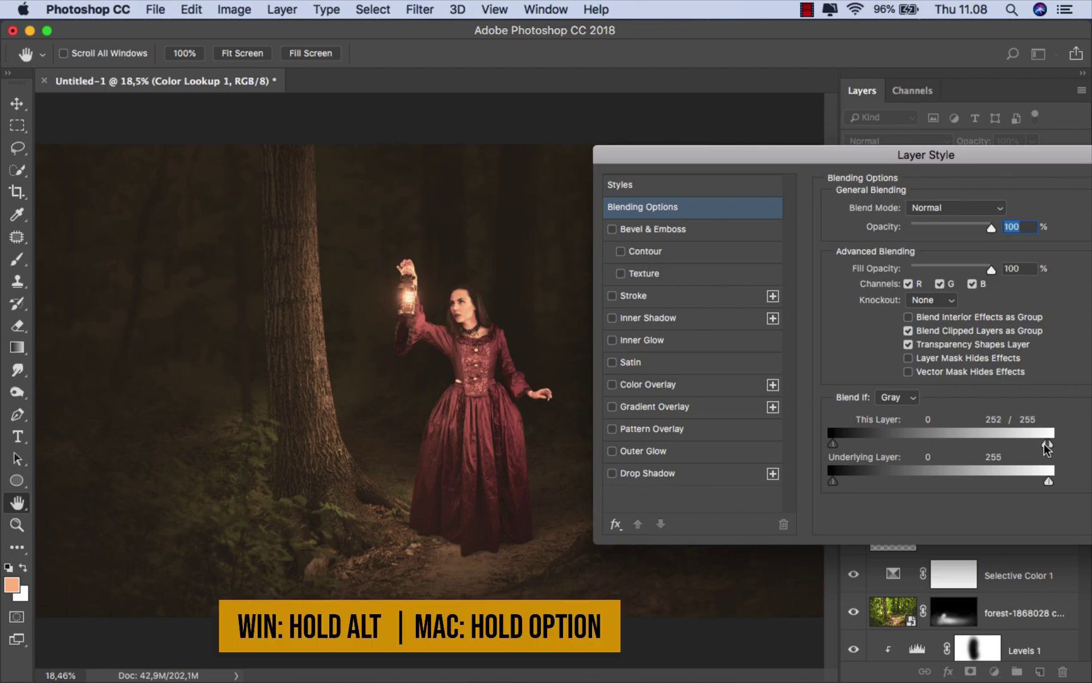
drag(1046, 442, 809, 446)
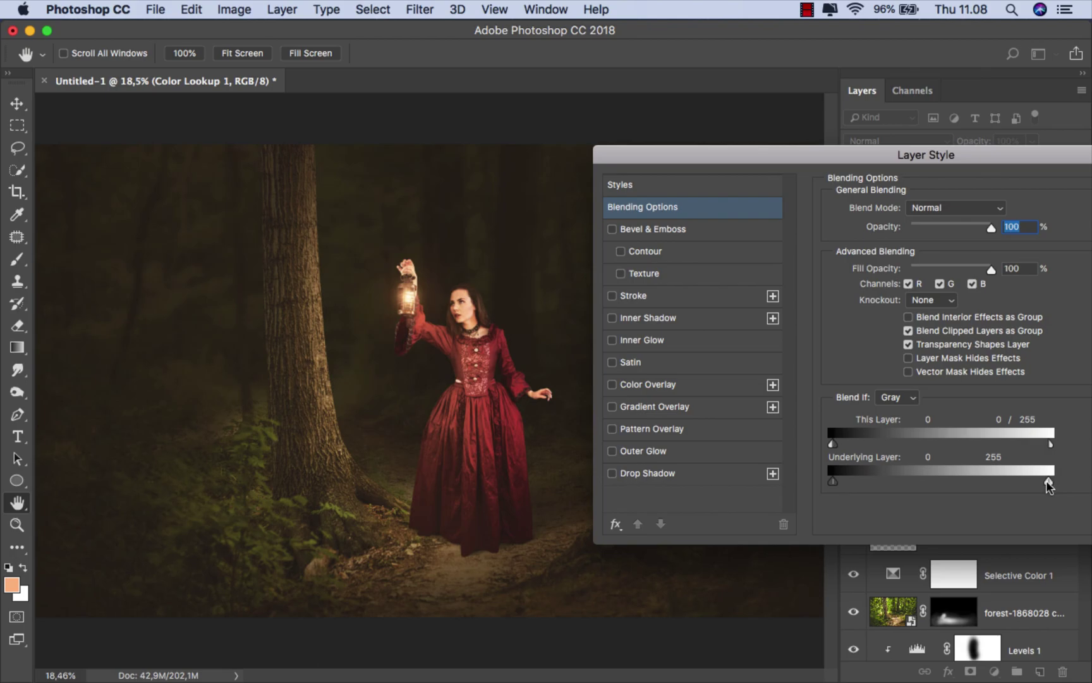
drag(1048, 481, 946, 479)
drag(887, 475, 821, 480)
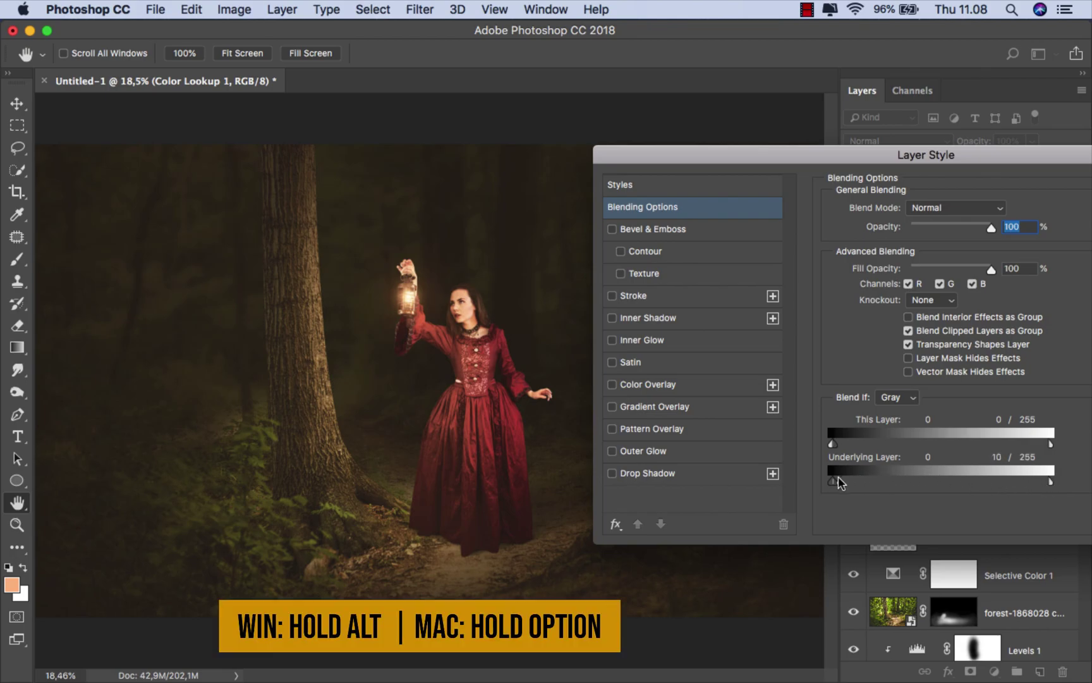
mouse_move(968, 163)
mouse_down()
mouse_move(863, 237)
mouse_move(660, 511)
mouse_up()
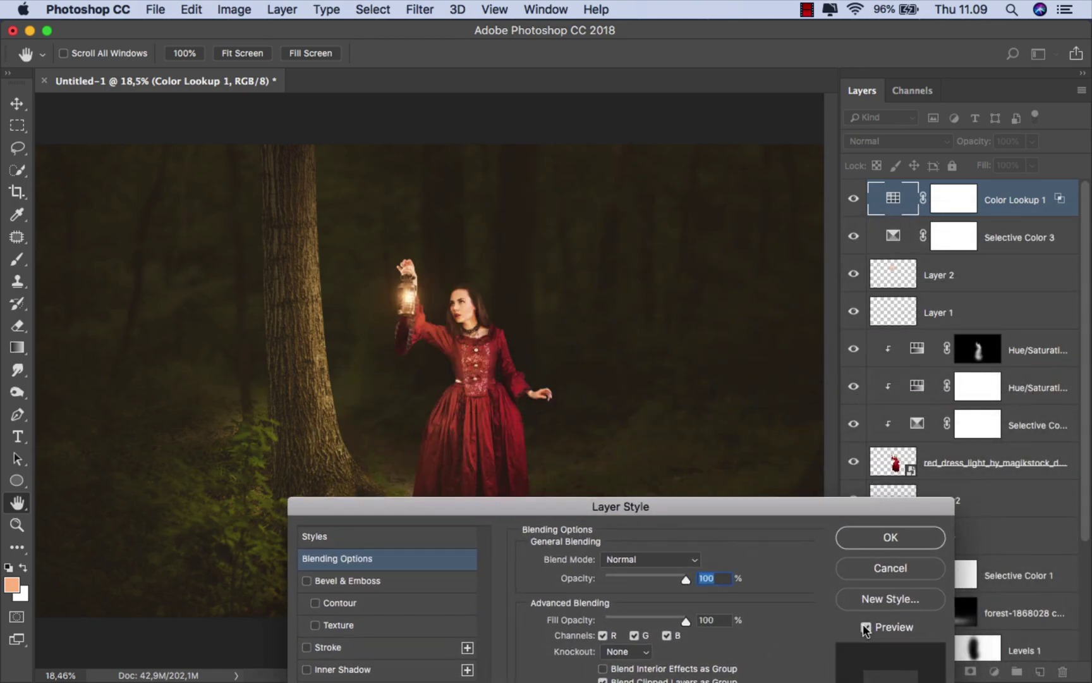
click(866, 627)
click(866, 627)
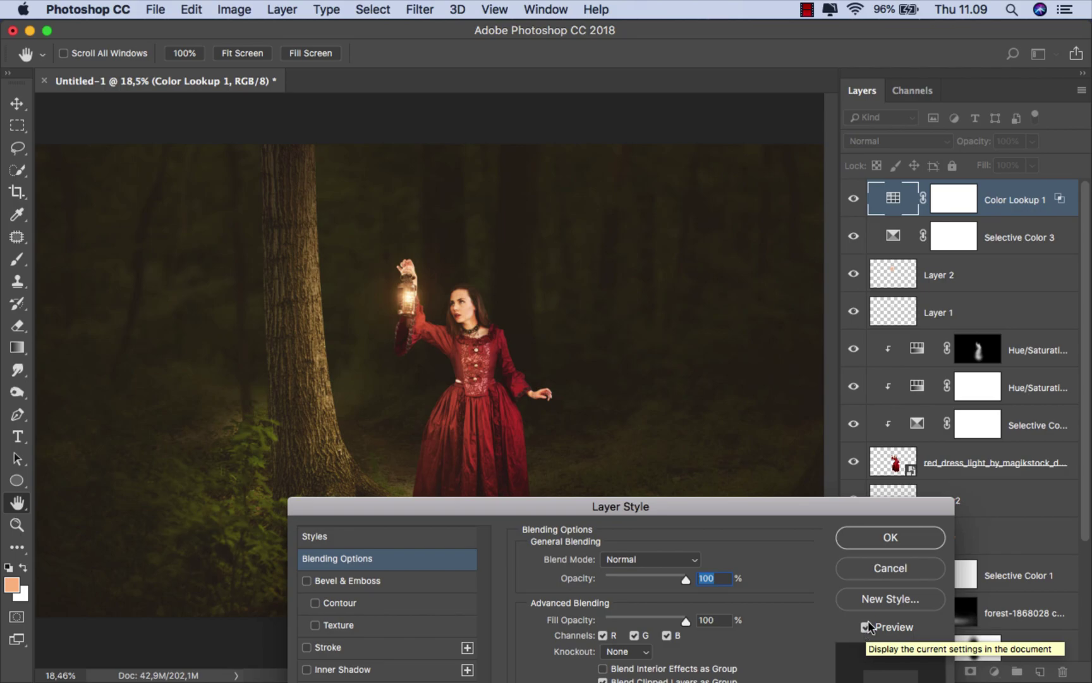
click(897, 536)
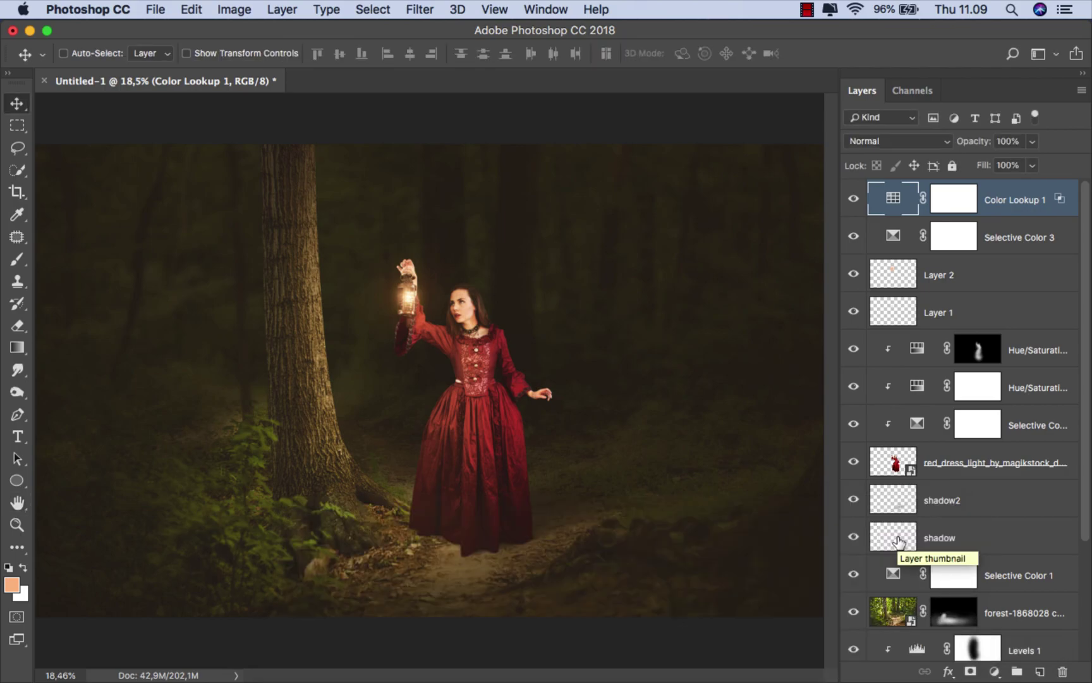
Lower Color Lookup 1's opacity to 51% after comparing it on and off
click(854, 200)
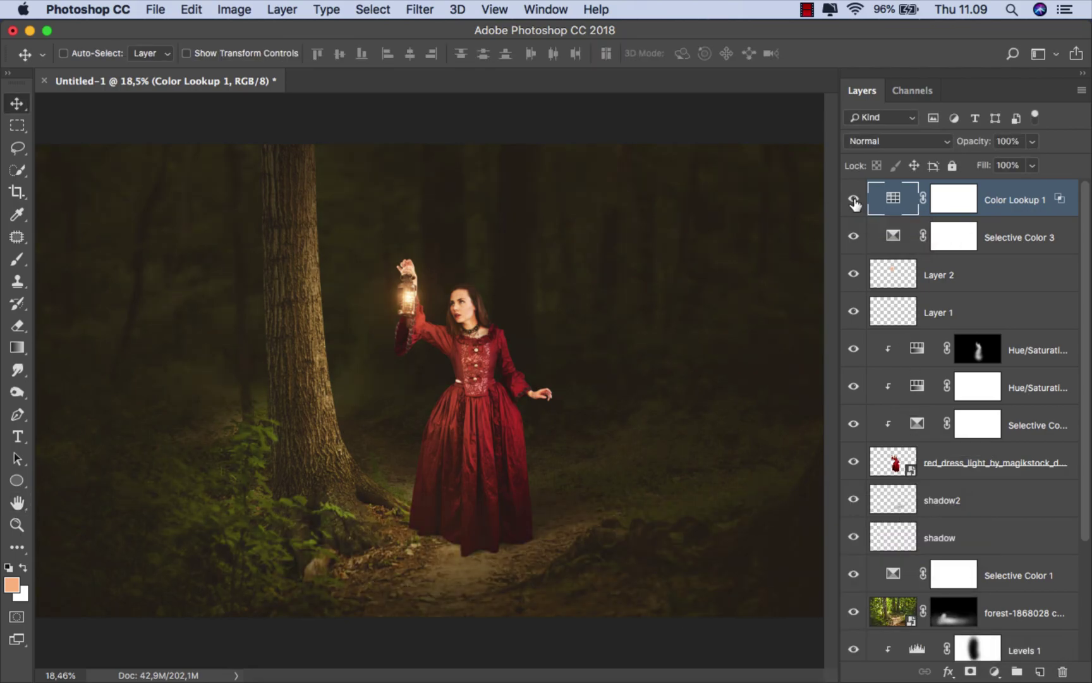
click(1033, 142)
drag(1034, 161, 993, 169)
click(995, 199)
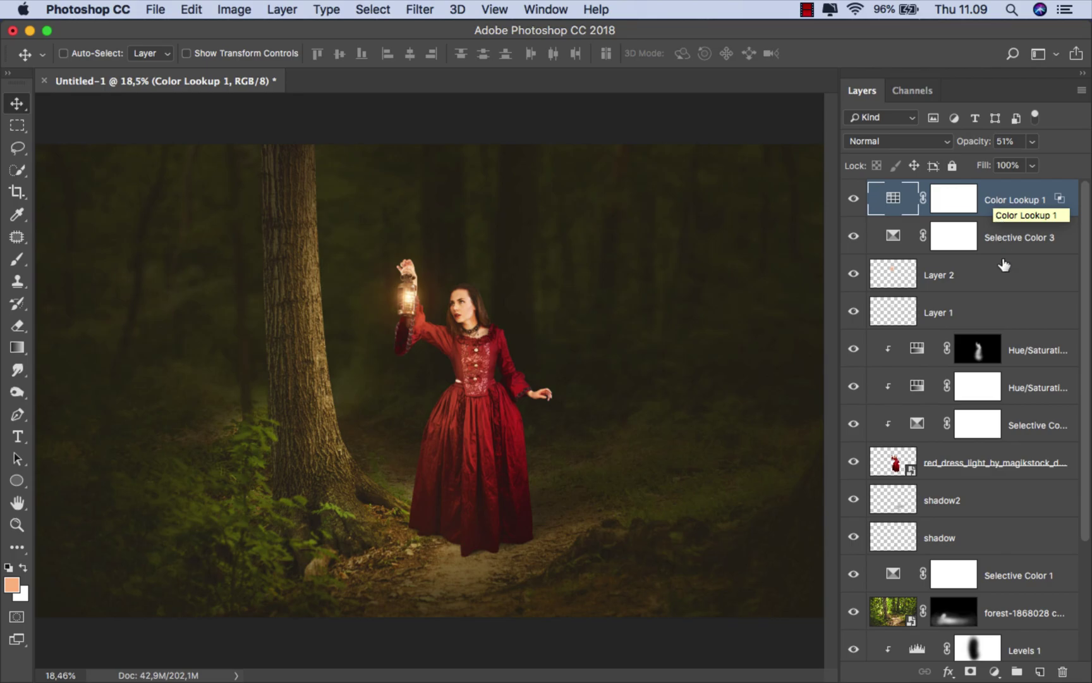
click(995, 671)
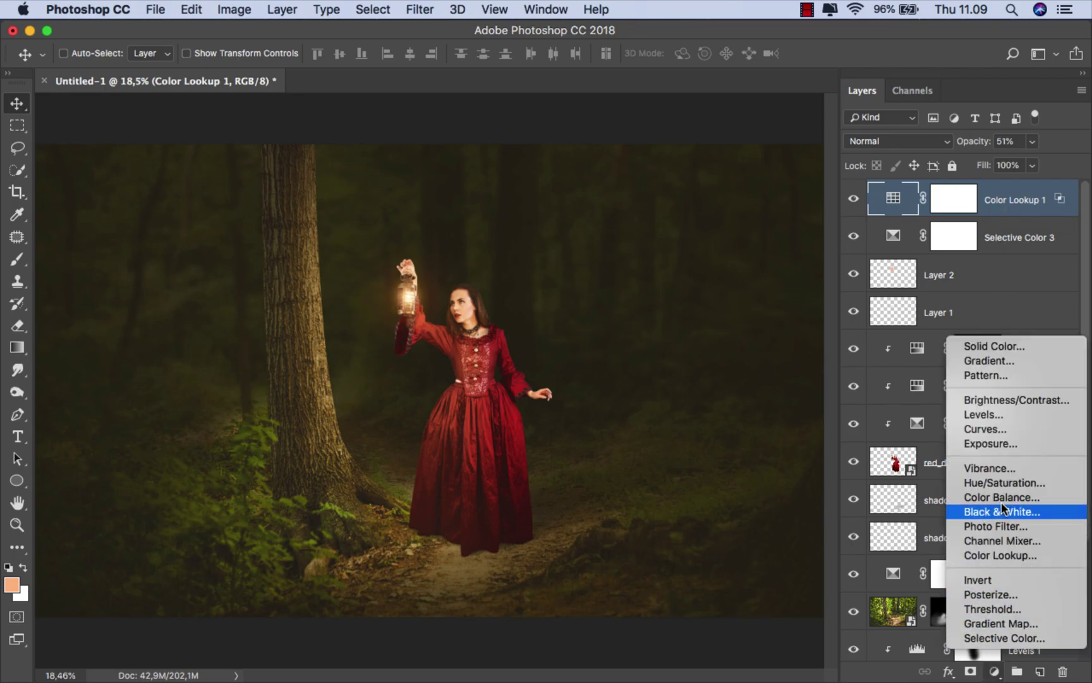
Add a Brightness/Contrast layer with brightness 10 and contrast 6
click(1007, 397)
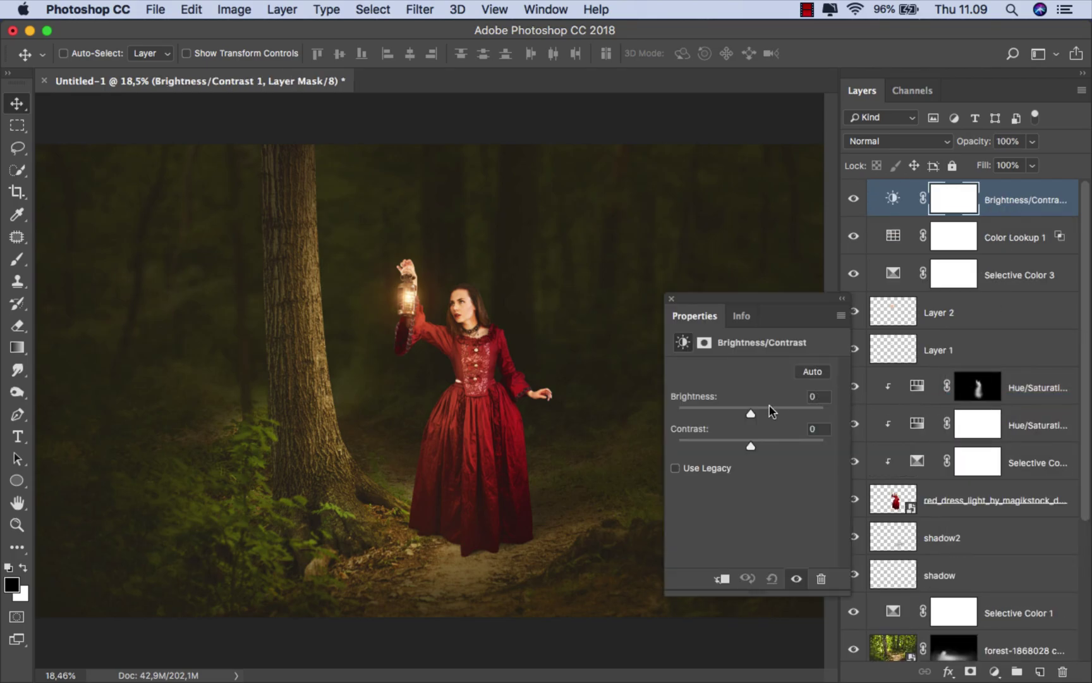
drag(752, 410, 755, 410)
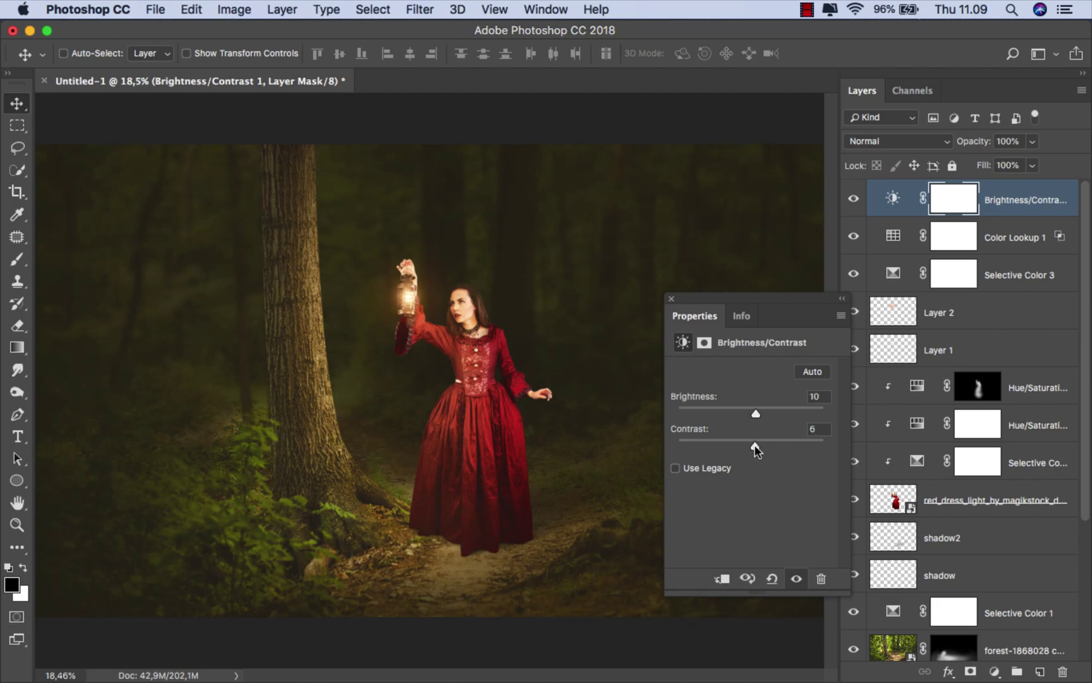
click(672, 298)
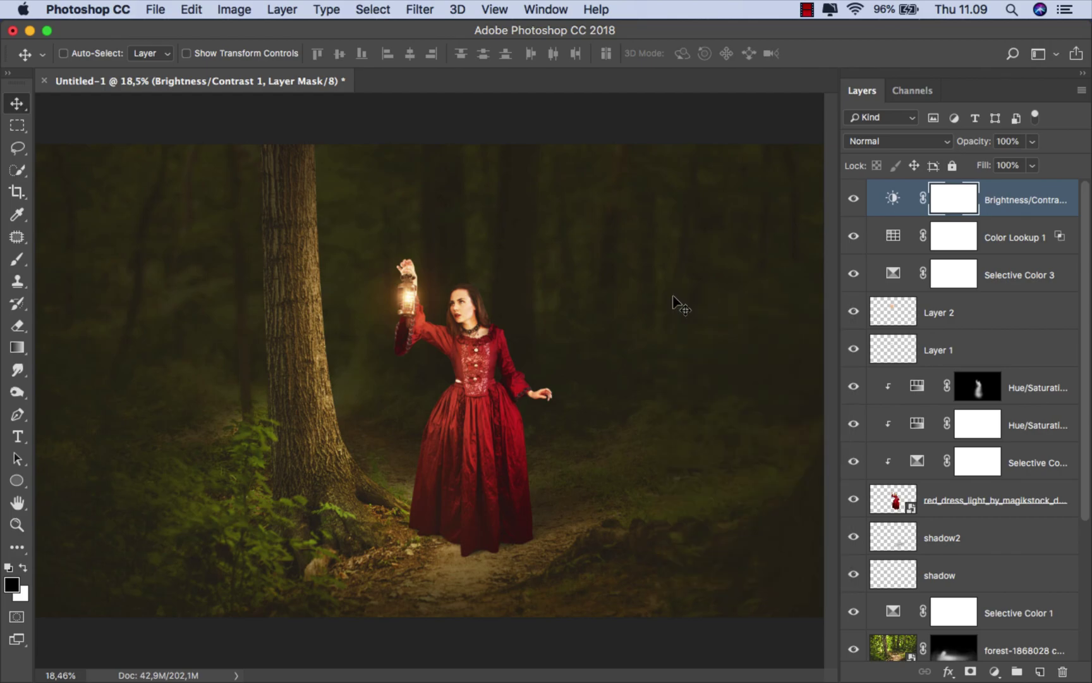
click(1004, 201)
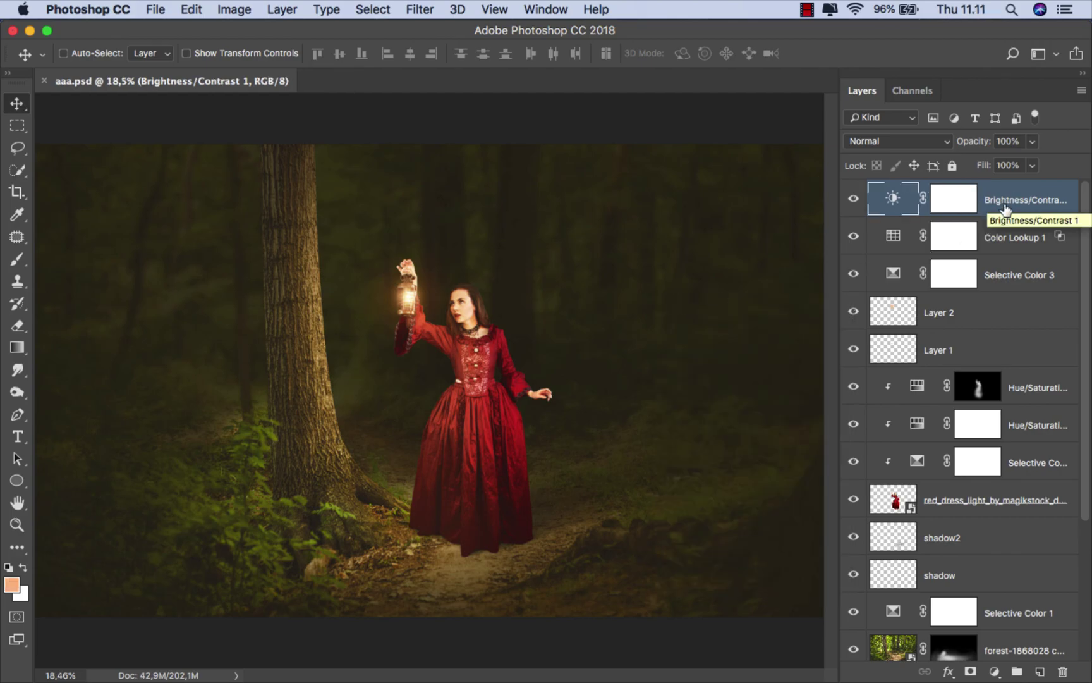
drag(1086, 302, 1089, 486)
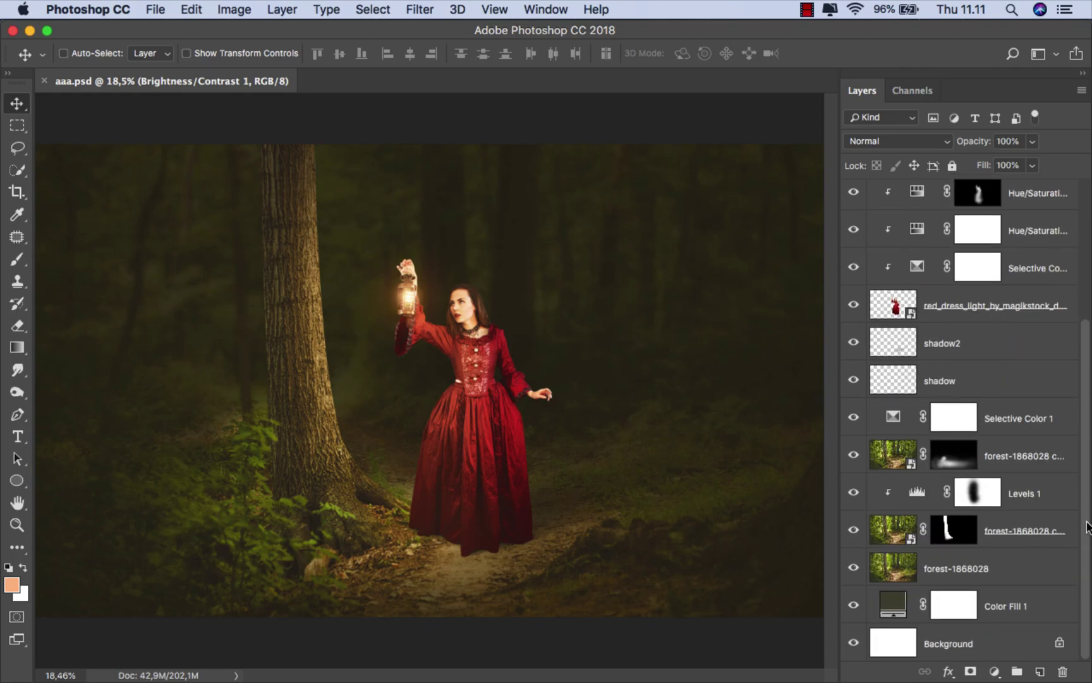
click(951, 460)
click(853, 455)
click(853, 456)
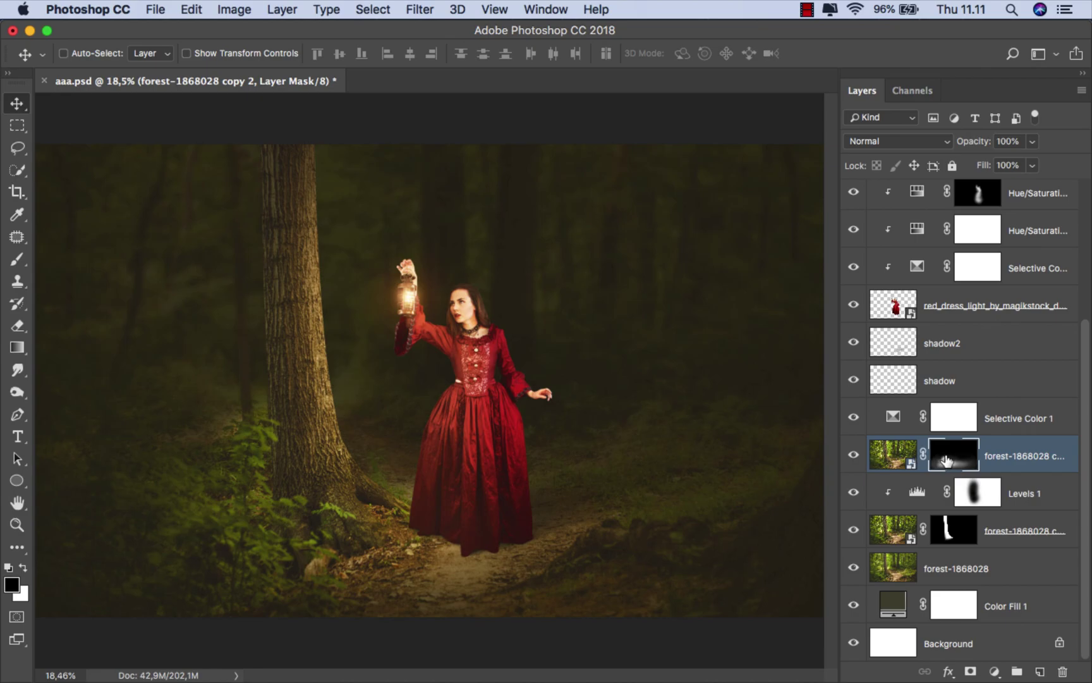
click(17, 259)
click(95, 261)
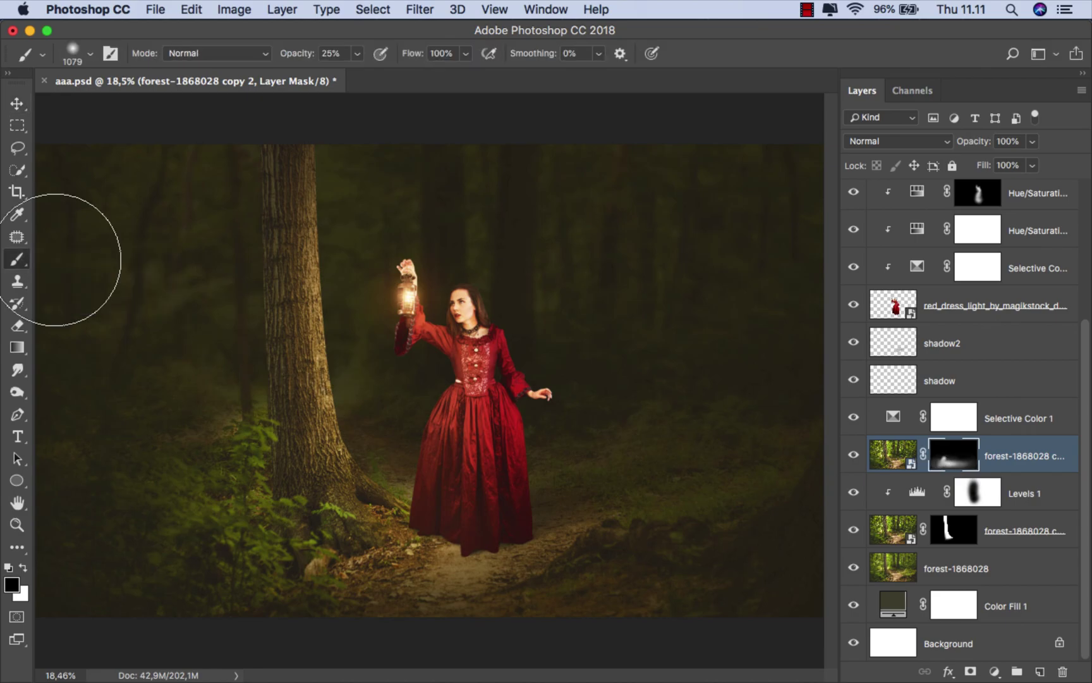
scroll(244, 414, up, 3)
drag(261, 434, 216, 425)
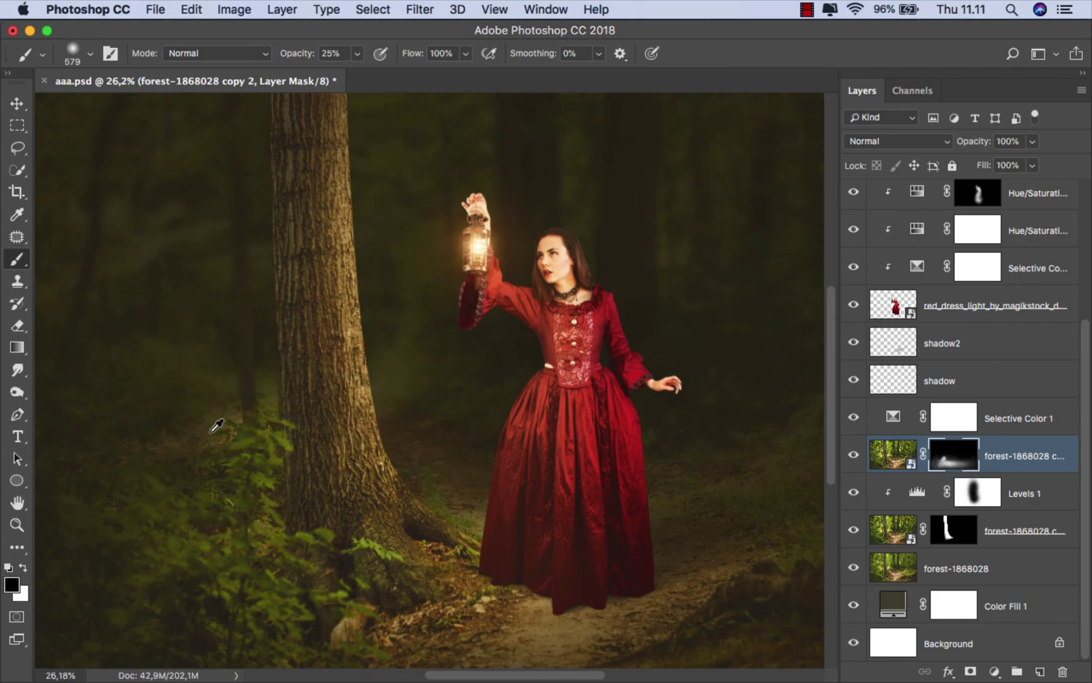
scroll(217, 425, up, 2)
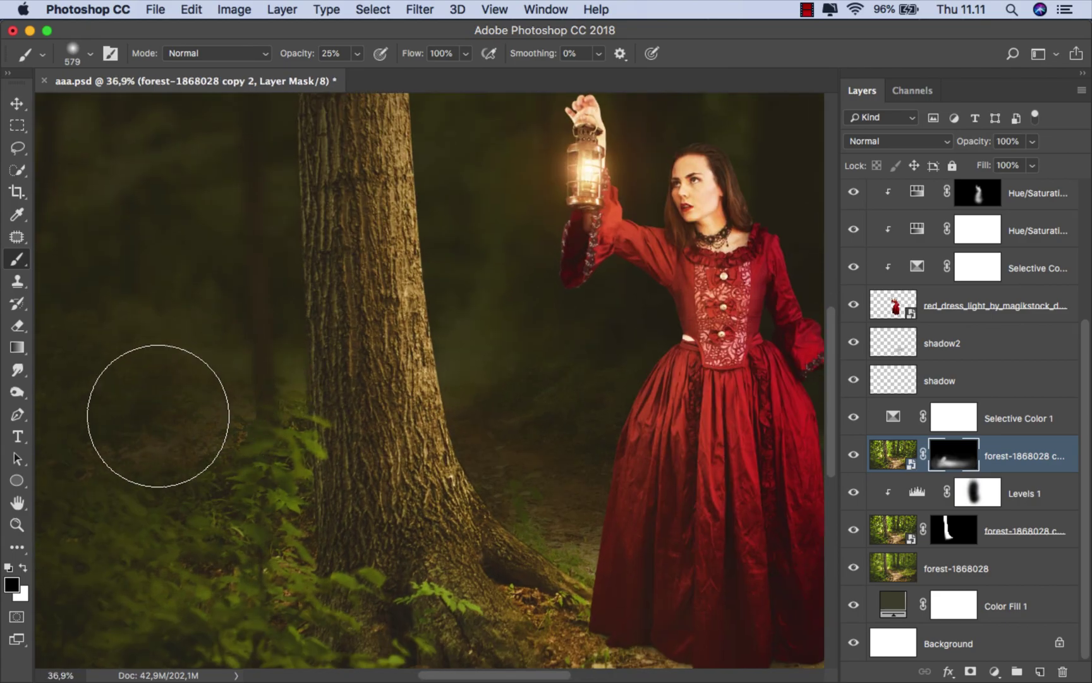
mouse_move(219, 354)
mouse_down()
mouse_move(415, 349)
mouse_move(358, 378)
mouse_up()
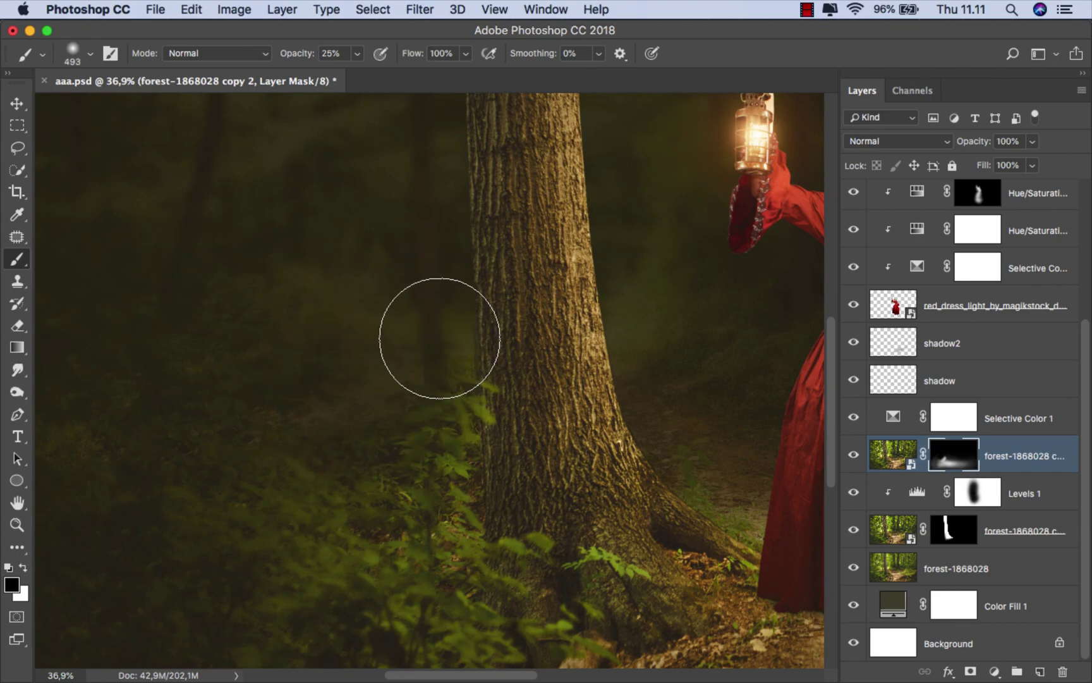
mouse_move(292, 402)
mouse_down()
mouse_move(310, 392)
mouse_move(273, 402)
mouse_up()
scroll(310, 392, down, 3)
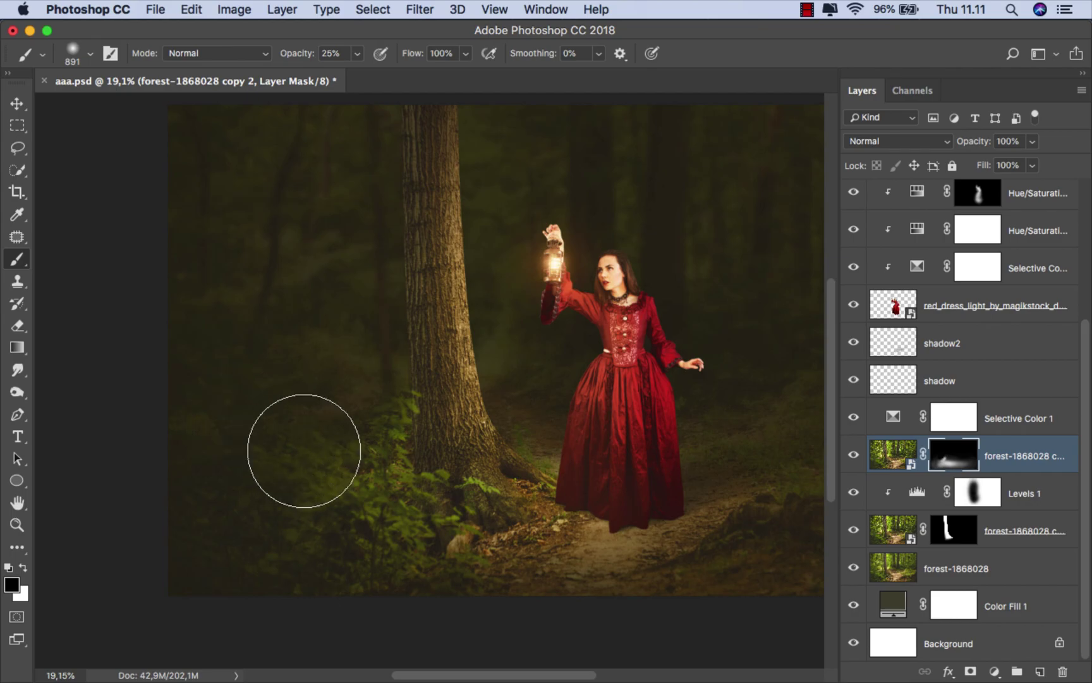
drag(304, 451, 330, 422)
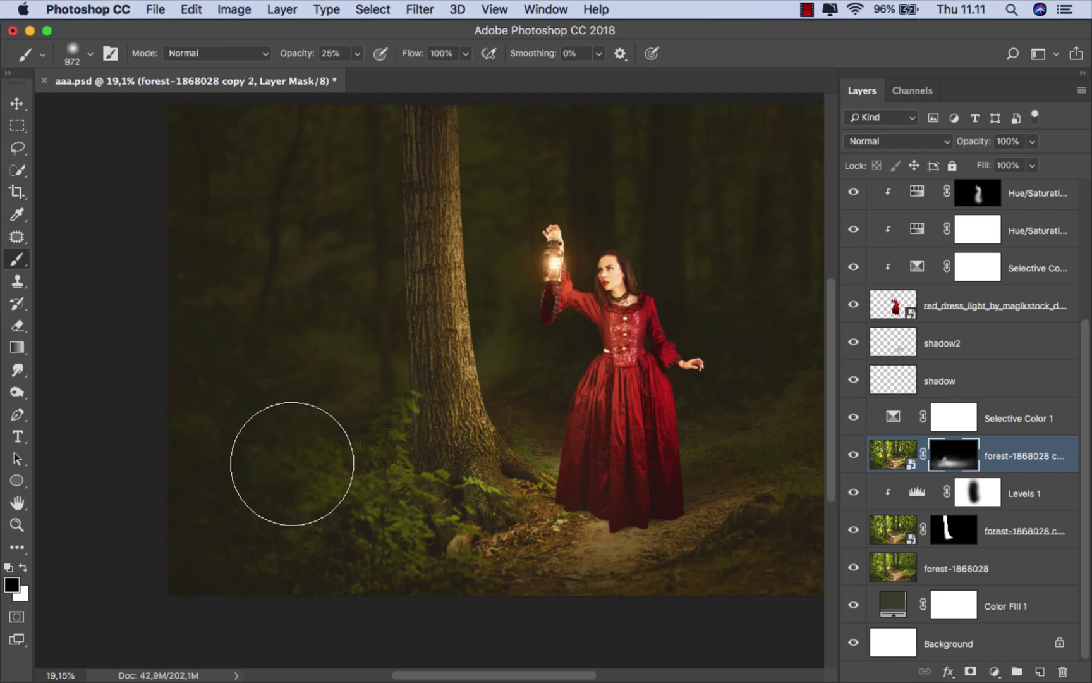
scroll(267, 463, down, 1)
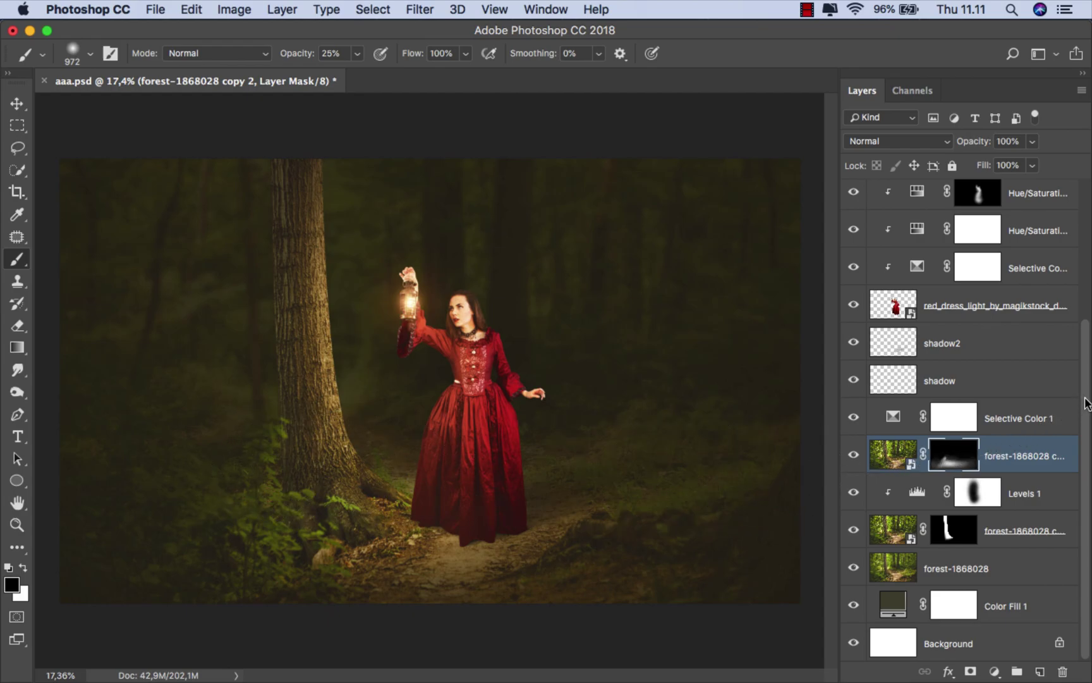
scroll(1075, 379, up, 5)
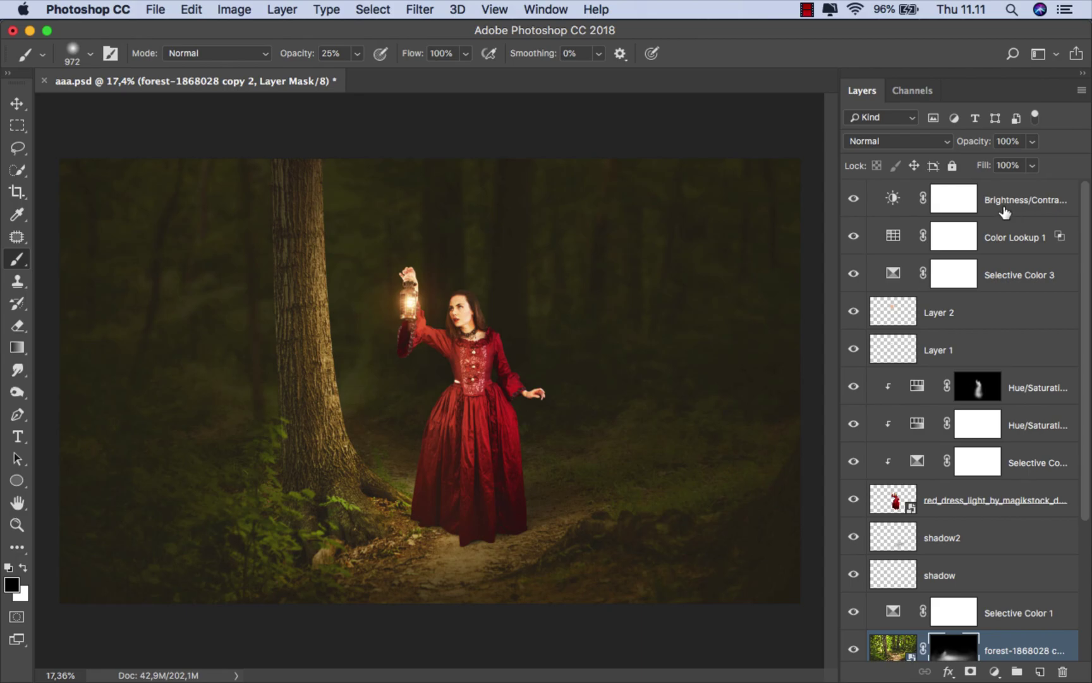
click(1005, 213)
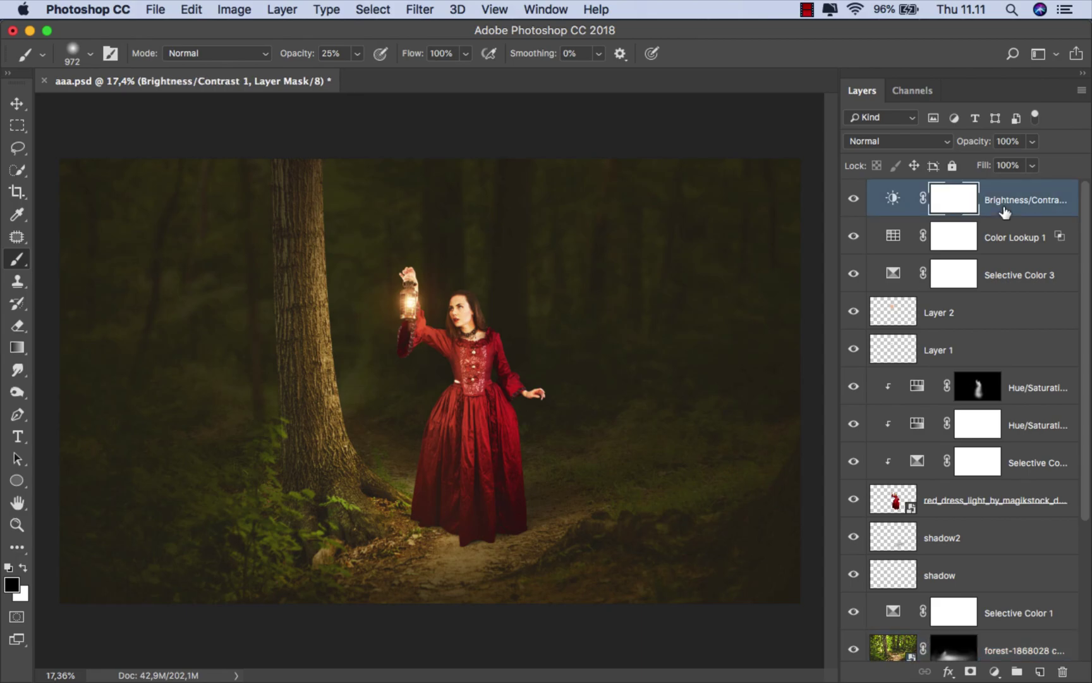